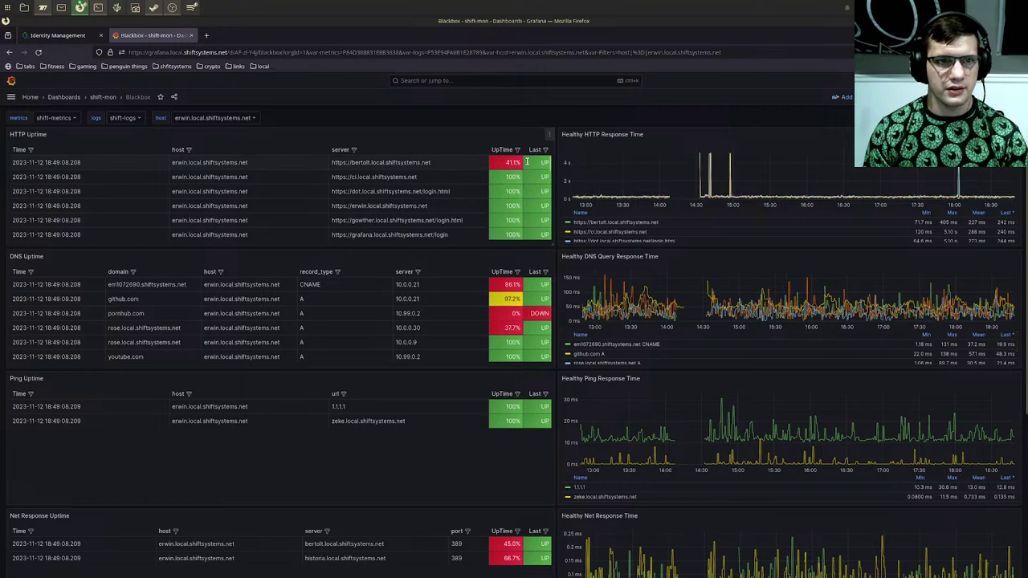
Step: Clear the selected server URL in the HTTP Uptime panel and open the main navigation menu
{"action": "triple_click", "coordinate": [402, 163]}
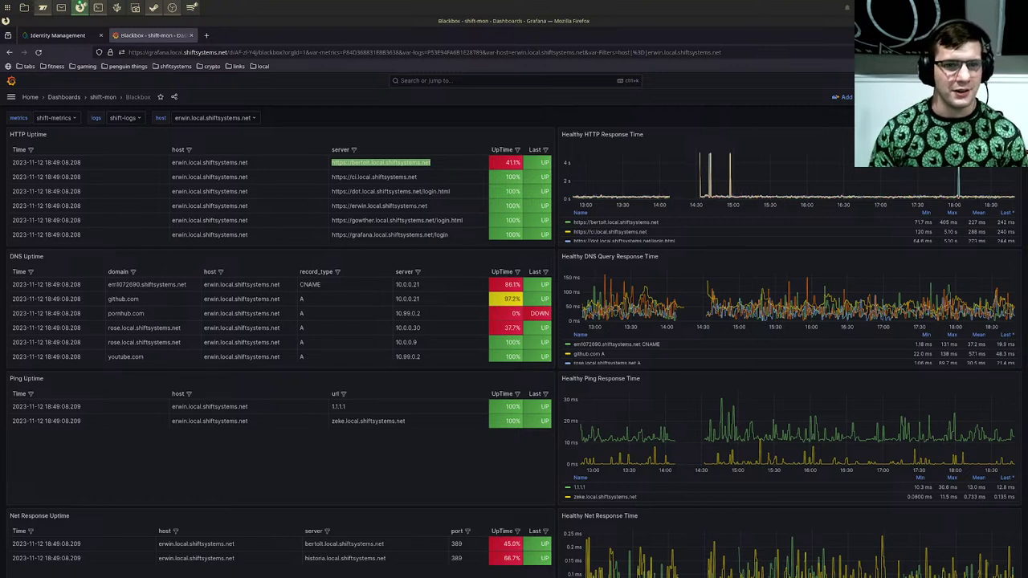
{"action": "left_click", "coordinate": [432, 126]}
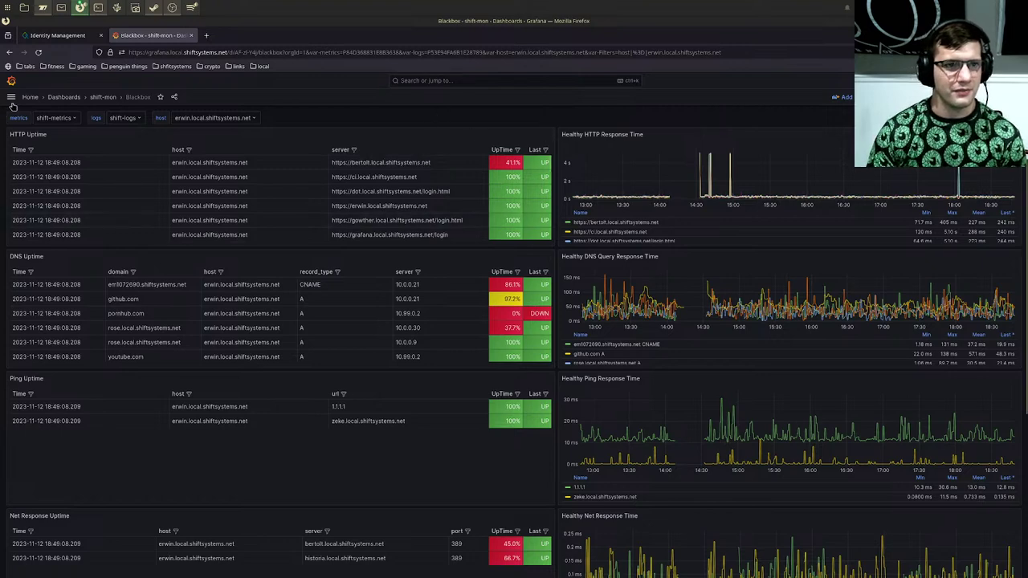
{"action": "left_click", "coordinate": [11, 96]}
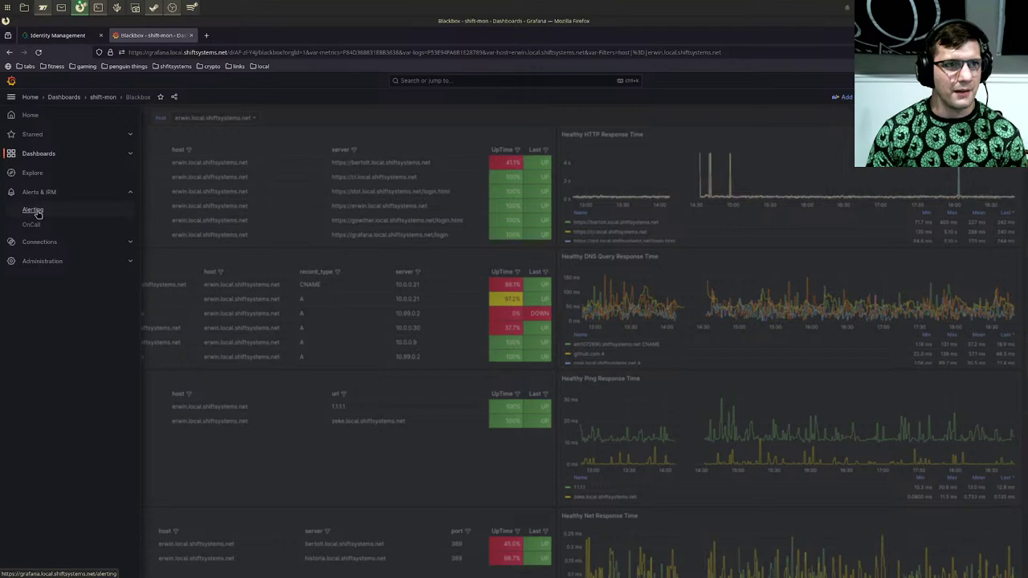
Step: In Alerting's rule list, expand shift-mon and HTTP response error, then view that rule's page
{"action": "left_click", "coordinate": [34, 211]}
{"action": "left_click", "coordinate": [37, 169]}
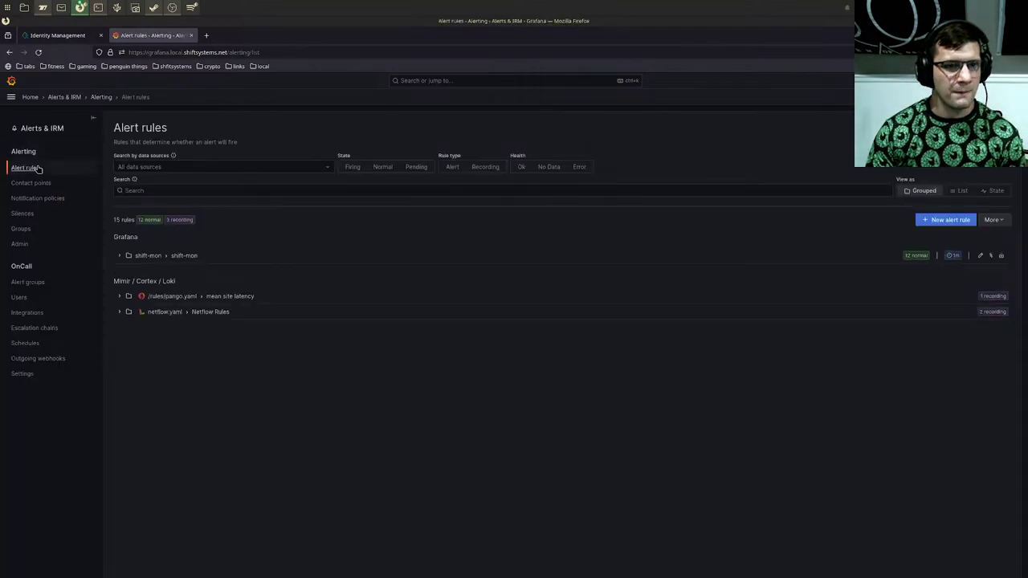
{"action": "left_click", "coordinate": [118, 256]}
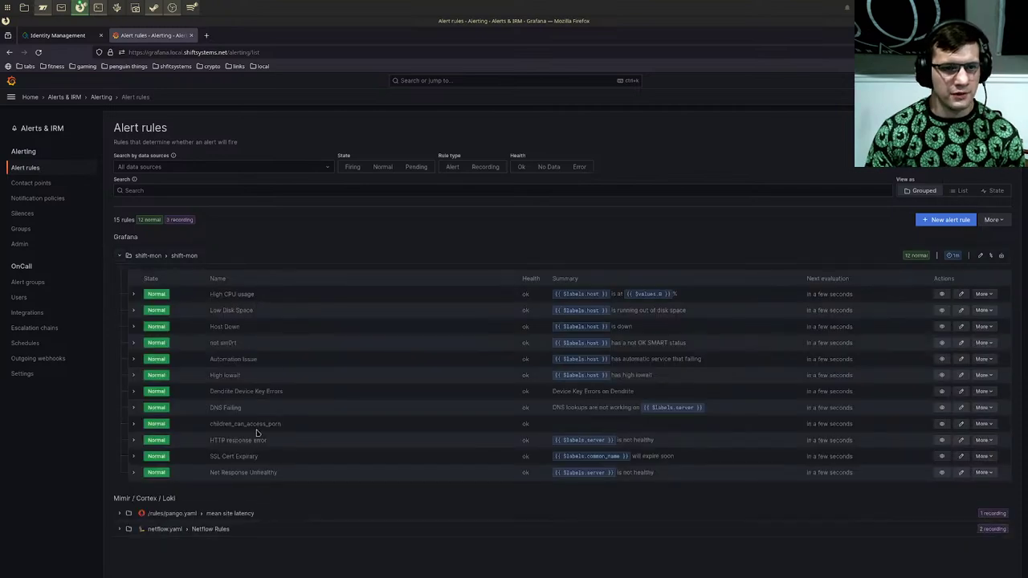
{"action": "left_click", "coordinate": [134, 440]}
{"action": "scroll", "coordinate": [237, 436], "scroll_direction": "down", "scroll_amount": 2}
{"action": "scroll", "coordinate": [237, 436], "scroll_direction": "down", "scroll_amount": 6}
{"action": "scroll", "coordinate": [237, 436], "scroll_direction": "up", "scroll_amount": 2}
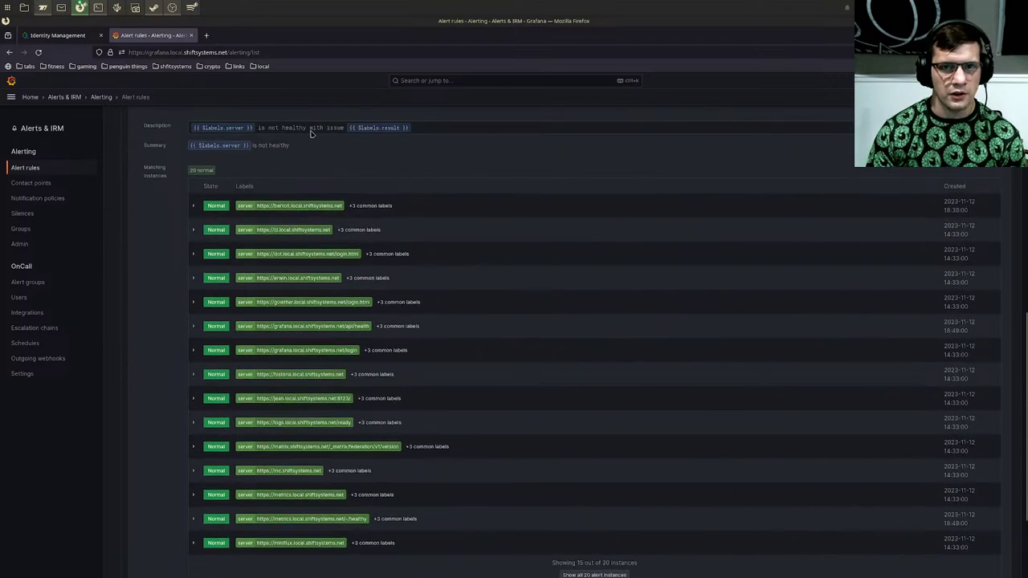
{"action": "scroll", "coordinate": [562, 189], "scroll_direction": "up", "scroll_amount": 2}
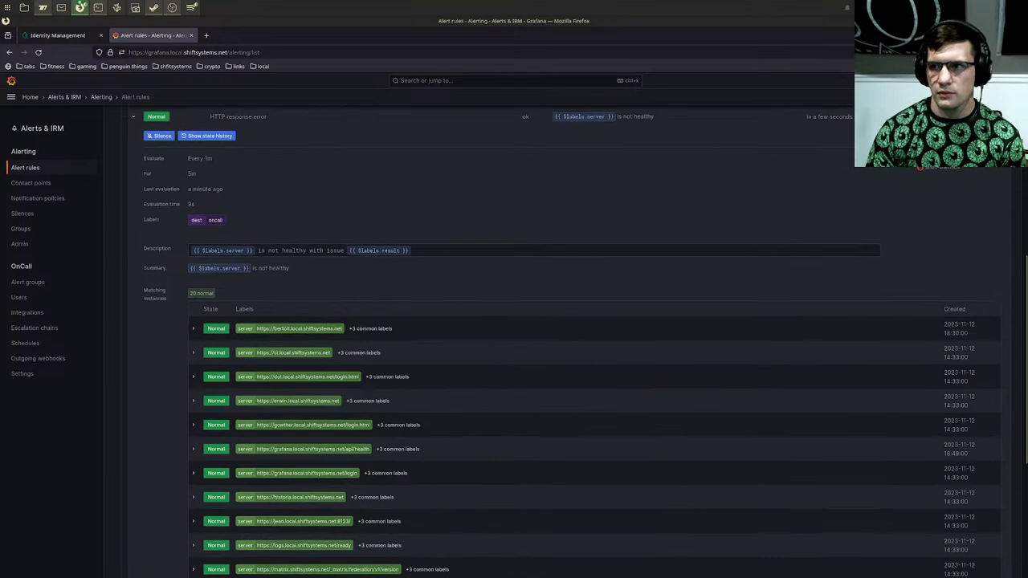
{"action": "left_click", "coordinate": [968, 117]}
{"action": "scroll", "coordinate": [550, 301], "scroll_direction": "down", "scroll_amount": 4}
{"action": "scroll", "coordinate": [356, 320], "scroll_direction": "up", "scroll_amount": 5}
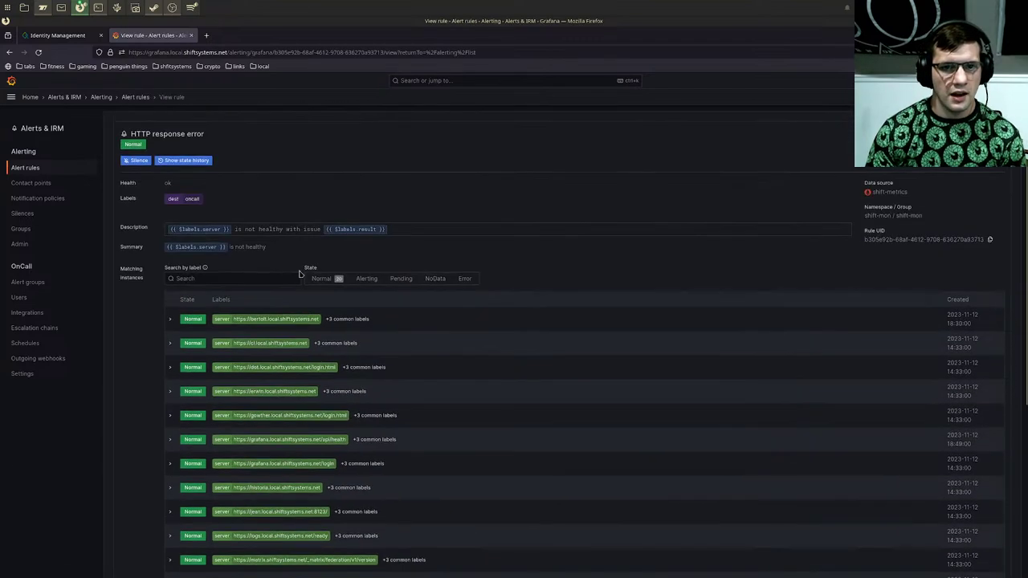
Step: Expand the rule's Query & Results section and select the query's expr line
{"action": "scroll", "coordinate": [350, 332], "scroll_direction": "down", "scroll_amount": 8}
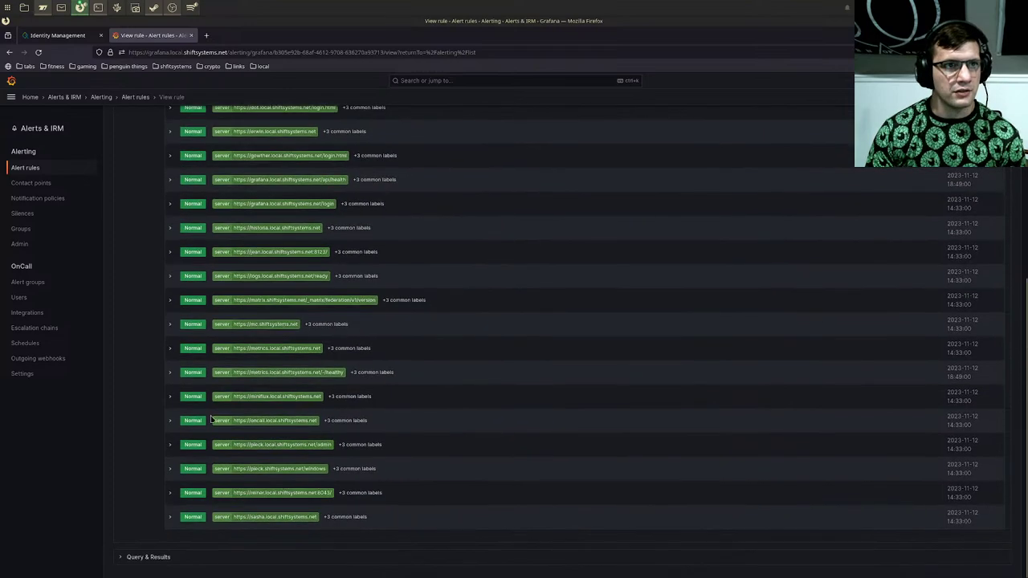
{"action": "left_click", "coordinate": [122, 556]}
{"action": "scroll", "coordinate": [127, 546], "scroll_direction": "down", "scroll_amount": 2}
{"action": "scroll", "coordinate": [127, 544], "scroll_direction": "down", "scroll_amount": 4}
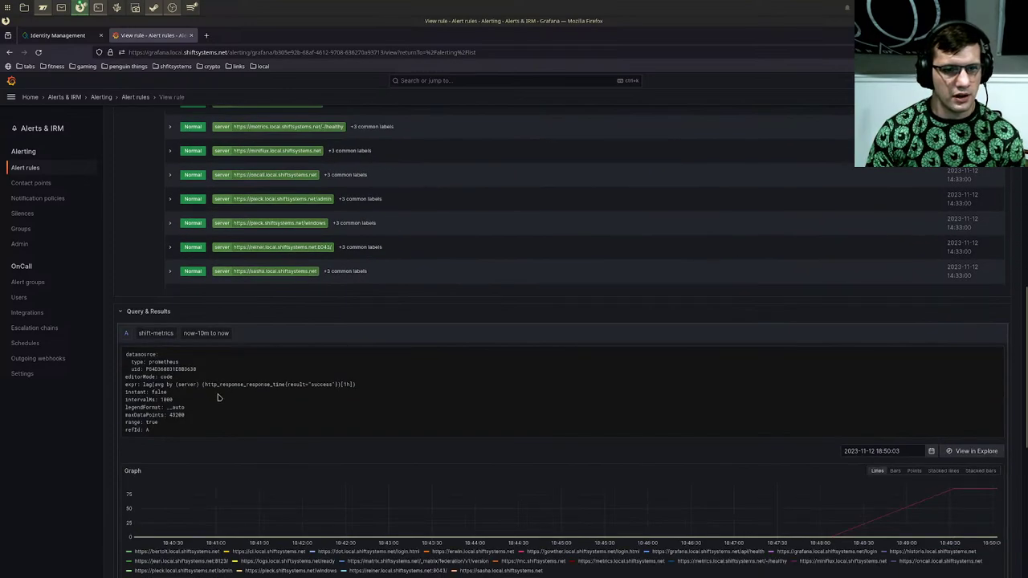
{"action": "mouse_move", "coordinate": [142, 385]}
{"action": "left_mouse_down"}
{"action": "mouse_move", "coordinate": [198, 395]}
{"action": "mouse_move", "coordinate": [265, 384]}
{"action": "mouse_move", "coordinate": [368, 389]}
{"action": "mouse_move", "coordinate": [161, 377]}
{"action": "mouse_move", "coordinate": [124, 390]}
{"action": "left_mouse_up"}
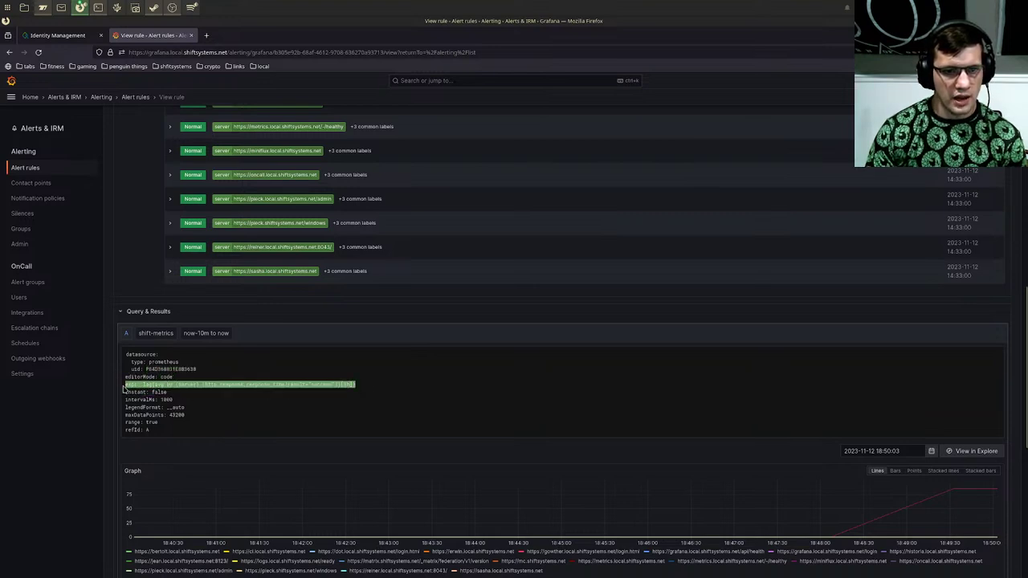
Step: Review the Reduce and Threshold (500) settings, then start a new empty browser tab
{"action": "scroll", "coordinate": [358, 400], "scroll_direction": "down", "scroll_amount": 4}
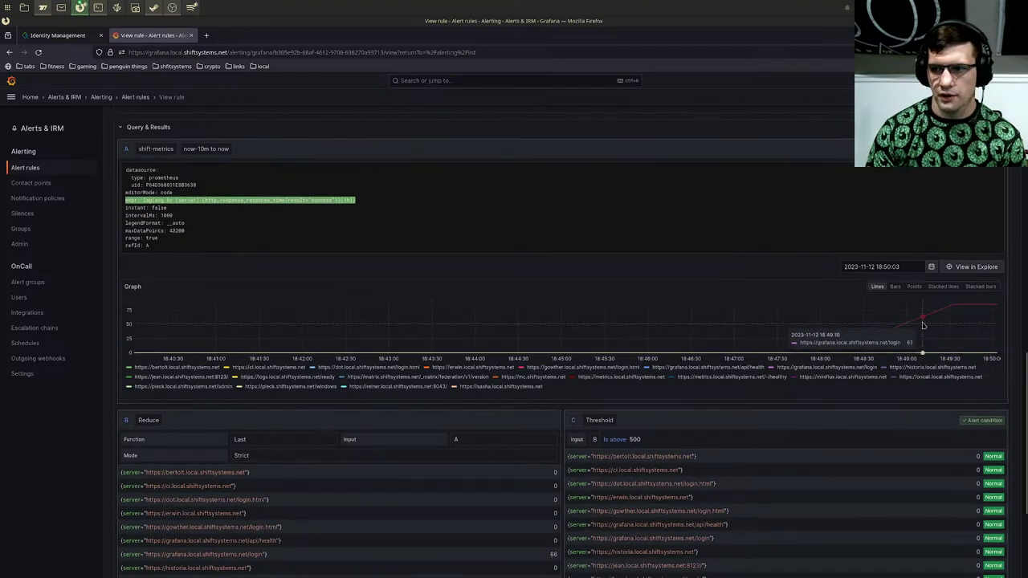
{"action": "mouse_move", "coordinate": [983, 310]}
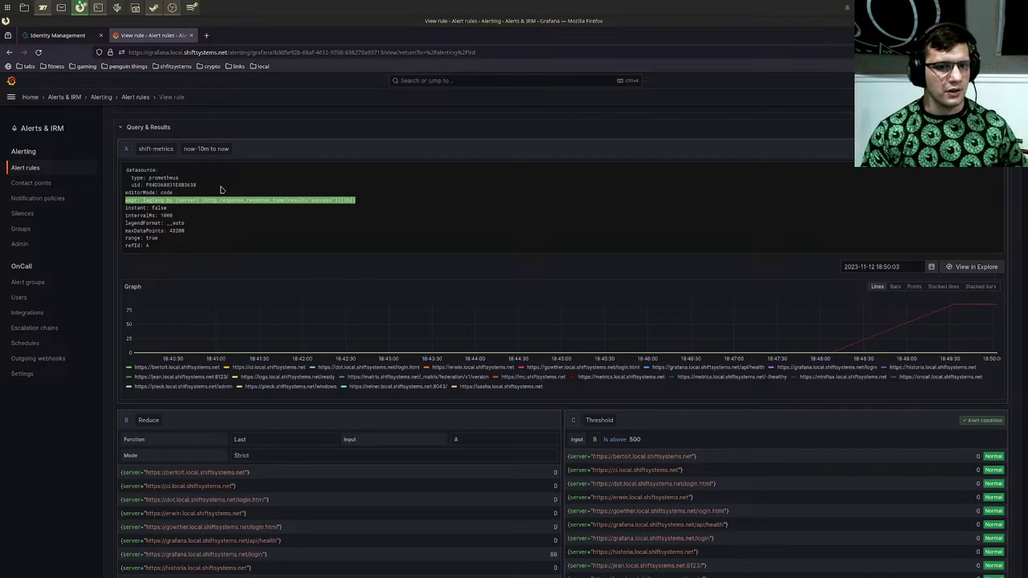
{"action": "scroll", "coordinate": [475, 334], "scroll_direction": "down", "scroll_amount": 3}
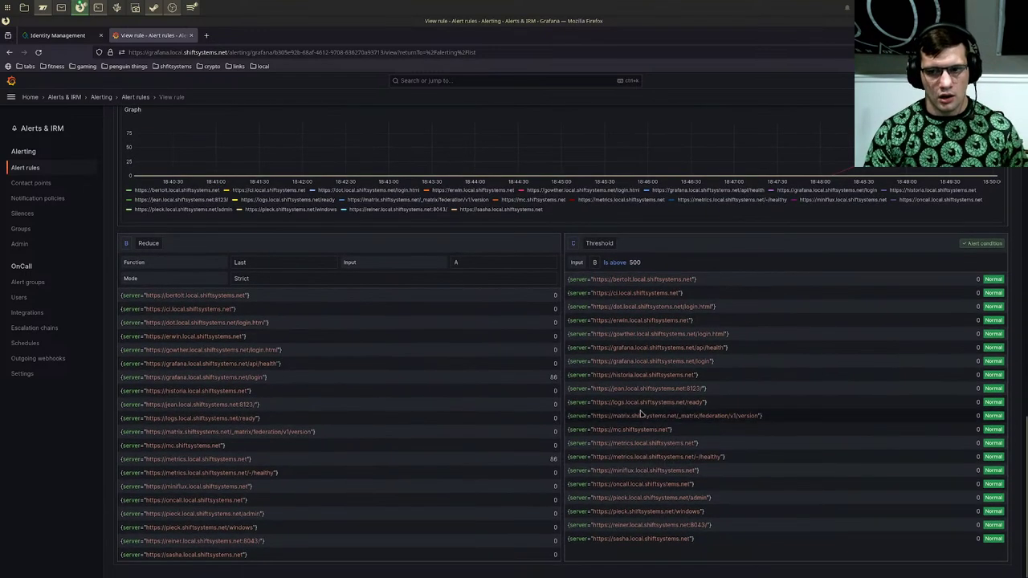
{"action": "scroll", "coordinate": [612, 334], "scroll_direction": "up", "scroll_amount": 2}
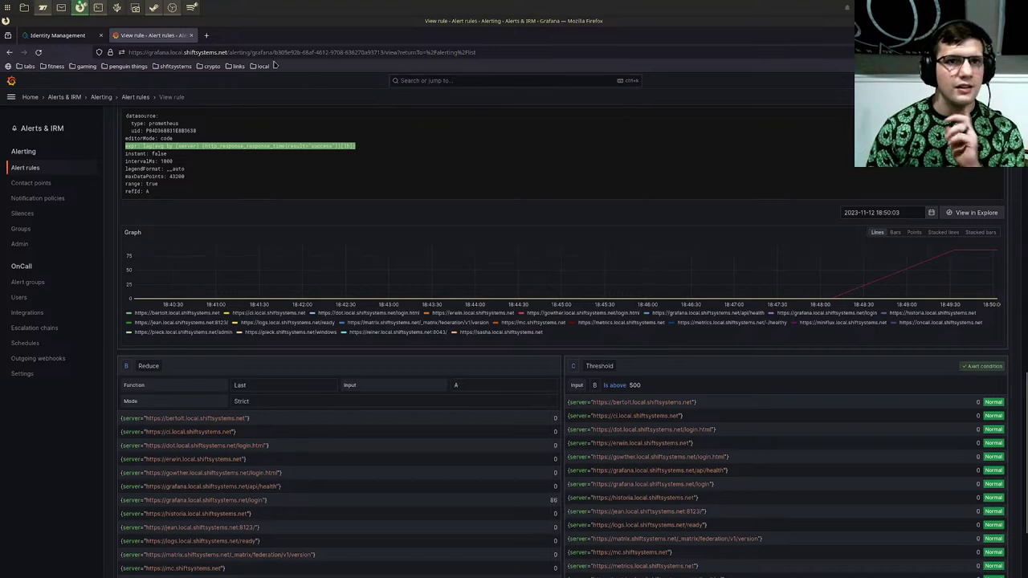
{"action": "left_click", "coordinate": [207, 35]}
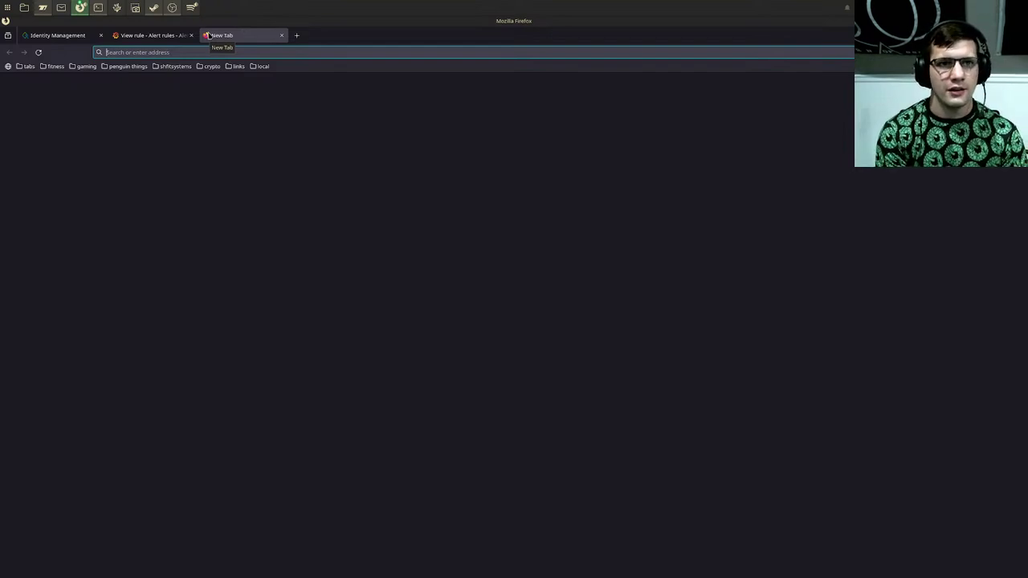
Step: Load the Uptime Kuma dashboard by autocompleting 'upt' in the address bar
{"action": "type", "text": "https"}
{"action": "key", "text": "ctrl+a"}
{"action": "type", "text": "https"}
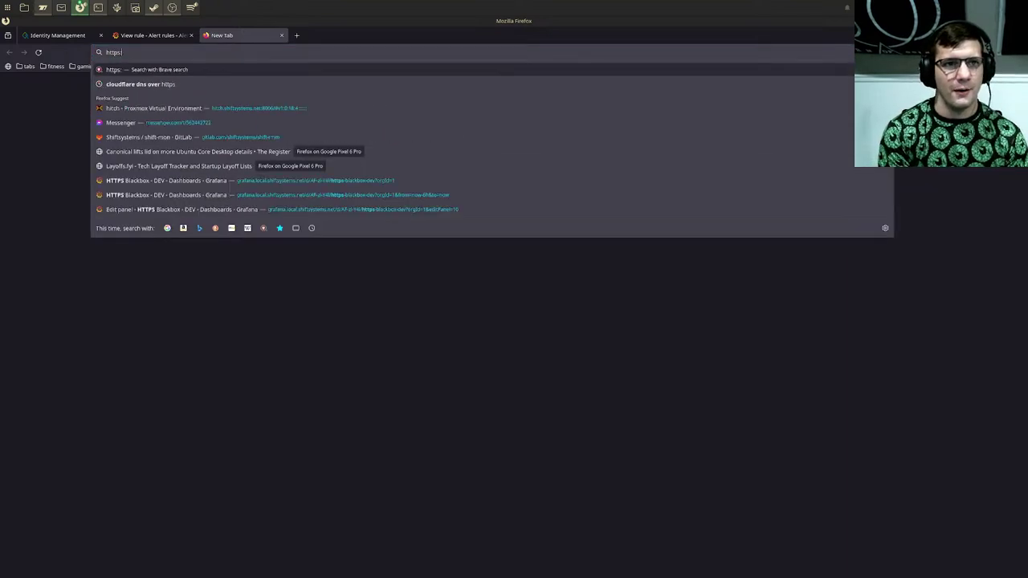
{"action": "type", "text": "://"}
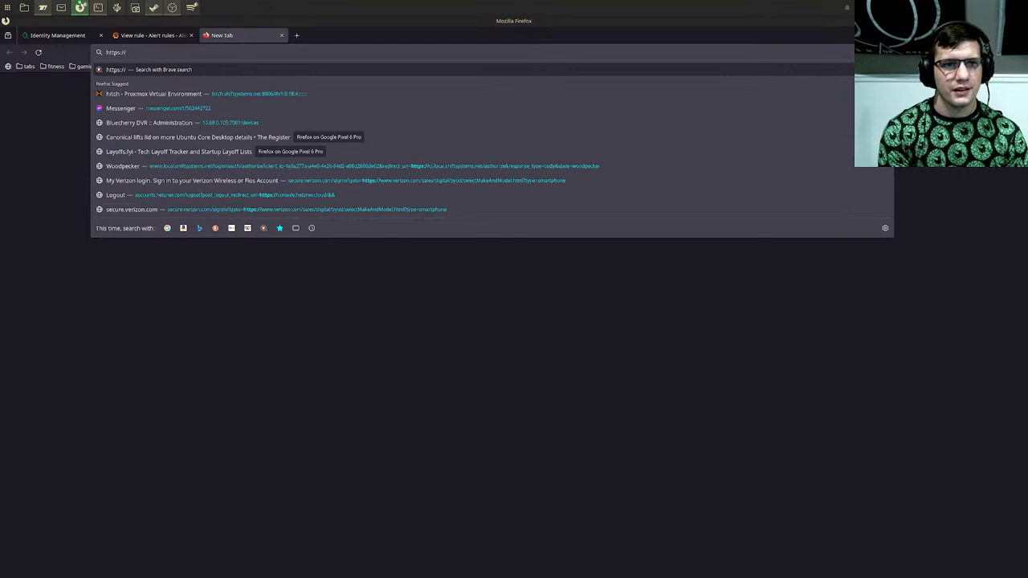
{"action": "key", "text": "ctrl+a"}
{"action": "key", "text": "BackSpace"}
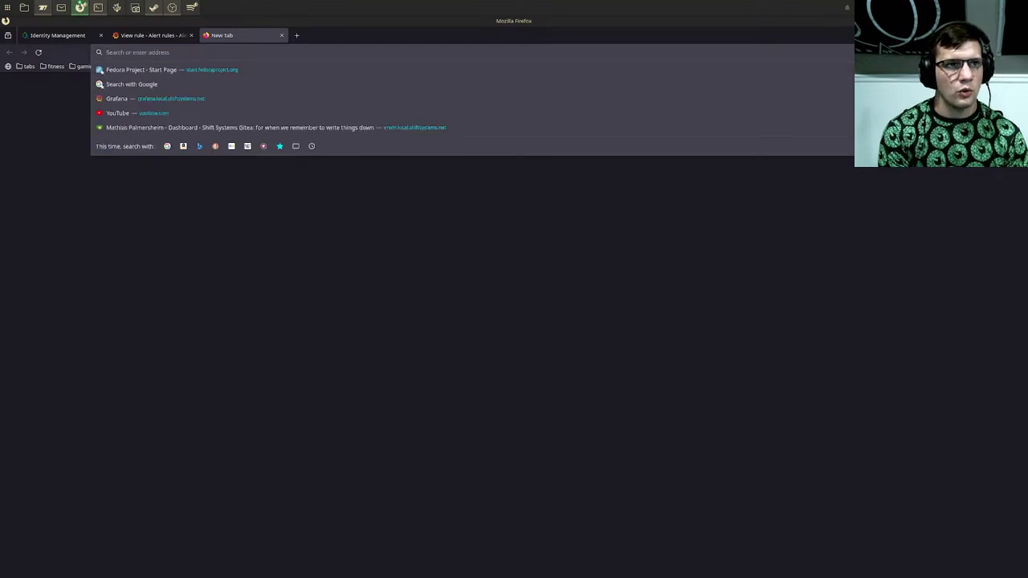
{"action": "type", "text": "upt"}
{"action": "key", "text": "Return"}
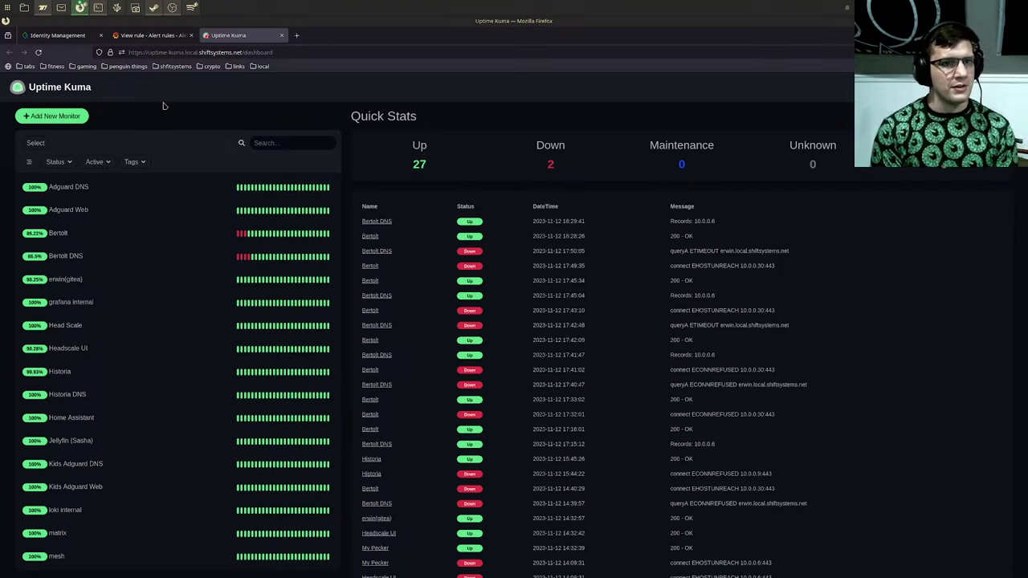
{"action": "scroll", "coordinate": [238, 401], "scroll_direction": "down", "scroll_amount": 4}
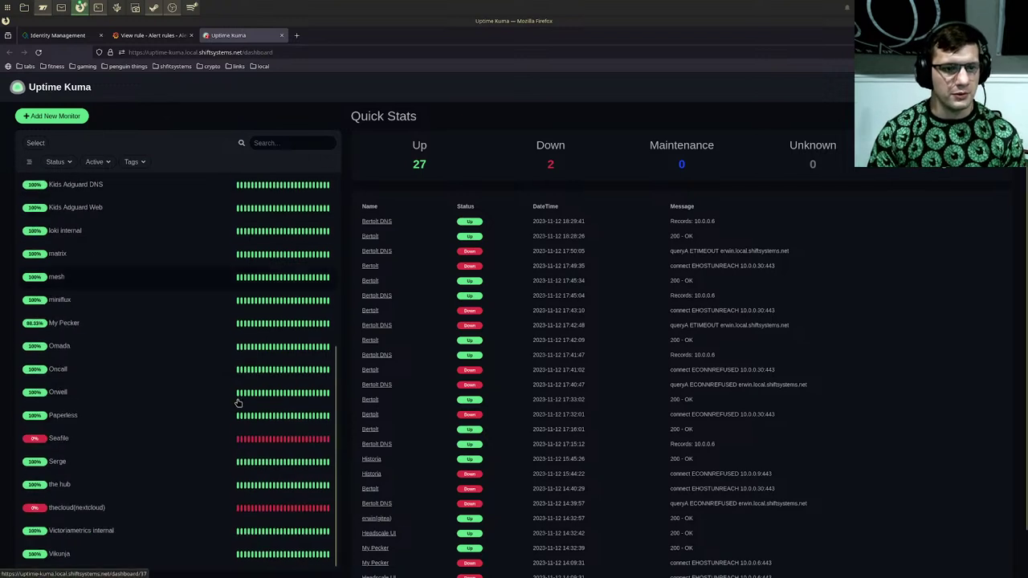
{"action": "left_click", "coordinate": [208, 446]}
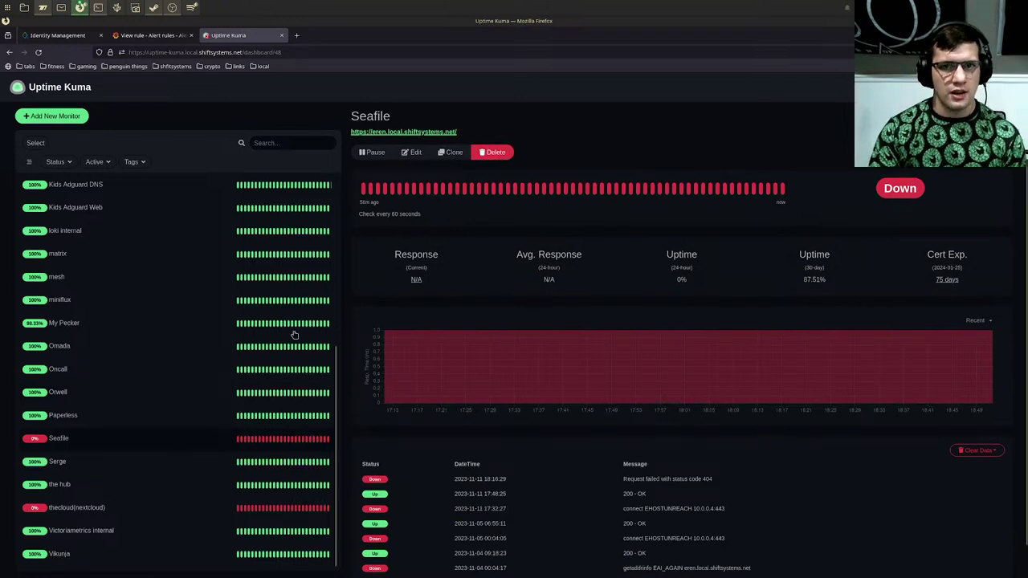
{"action": "left_click", "coordinate": [412, 152]}
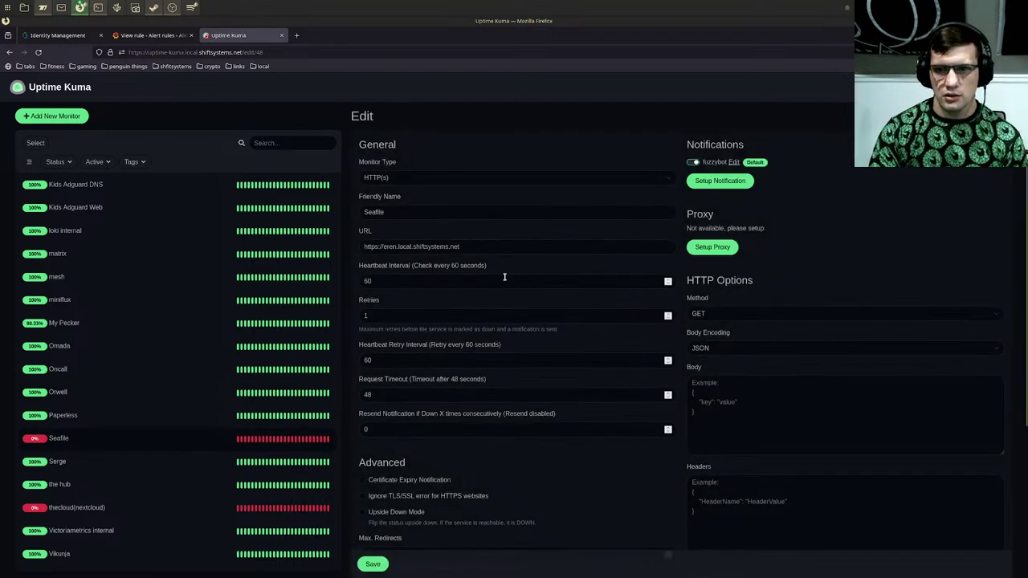
{"action": "left_click", "coordinate": [410, 246]}
{"action": "key", "text": "BackSpace"}
{"action": "key", "text": "BackSpace"}
{"action": "key", "text": "BackSpace"}
{"action": "key", "text": "BackSpace"}
{"action": "key", "text": "BackSpace"}
{"action": "key", "text": "BackSpace"}
{"action": "key", "text": "BackSpace"}
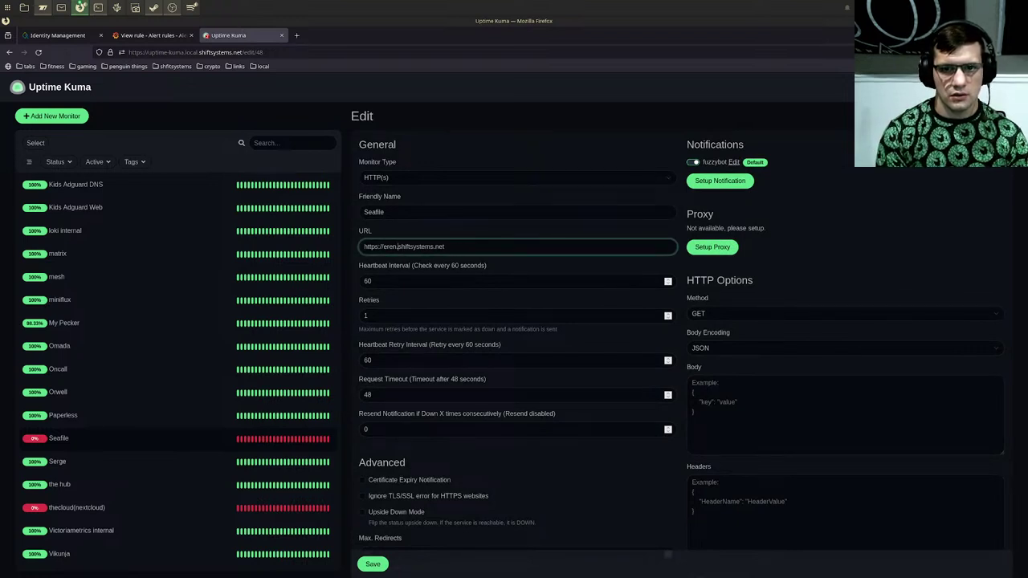
{"action": "left_click", "coordinate": [373, 563]}
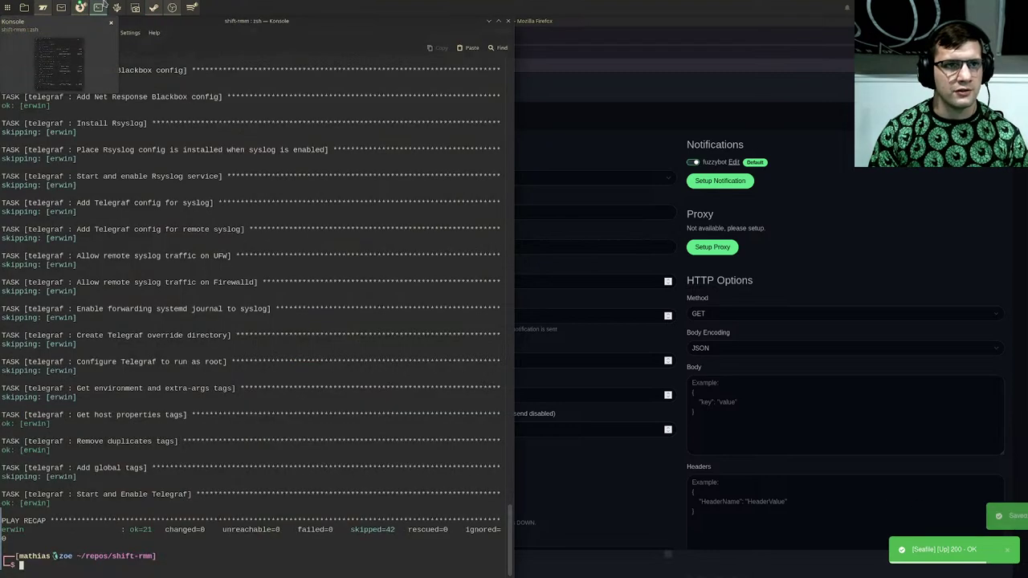
{"action": "left_click", "coordinate": [98, 8]}
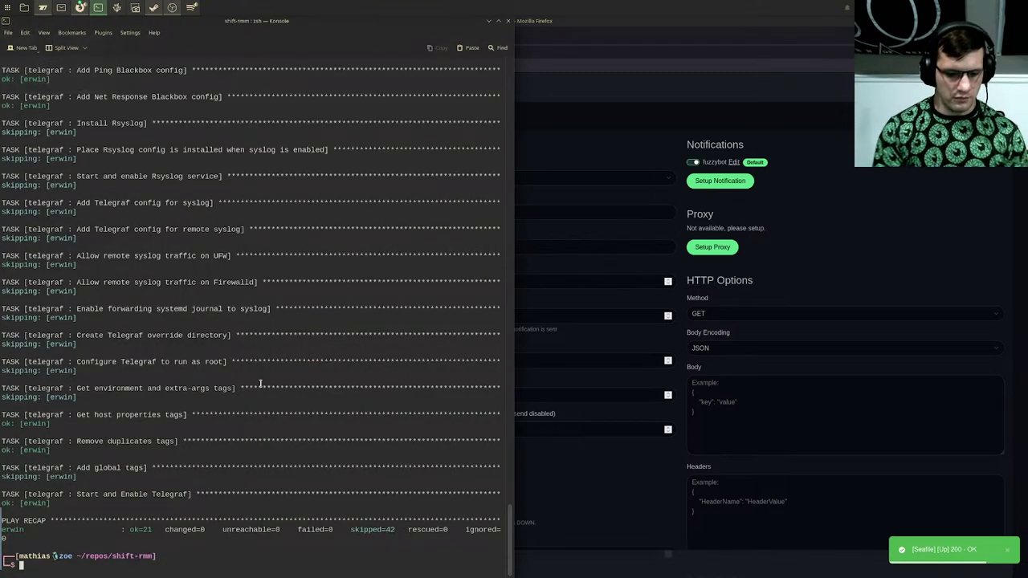
Step: Open stream-inventory.yml in nvim and search it for the eren host
{"action": "type", "text": "nvim"}
{"action": "key", "text": "Right"}
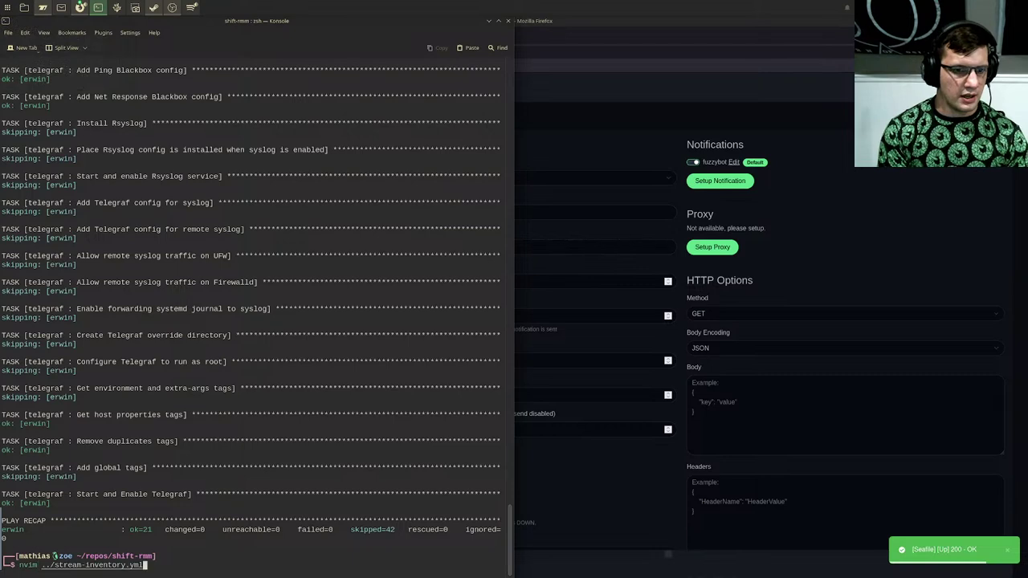
{"action": "key", "text": "Return"}
{"action": "type", "text": ":s"}
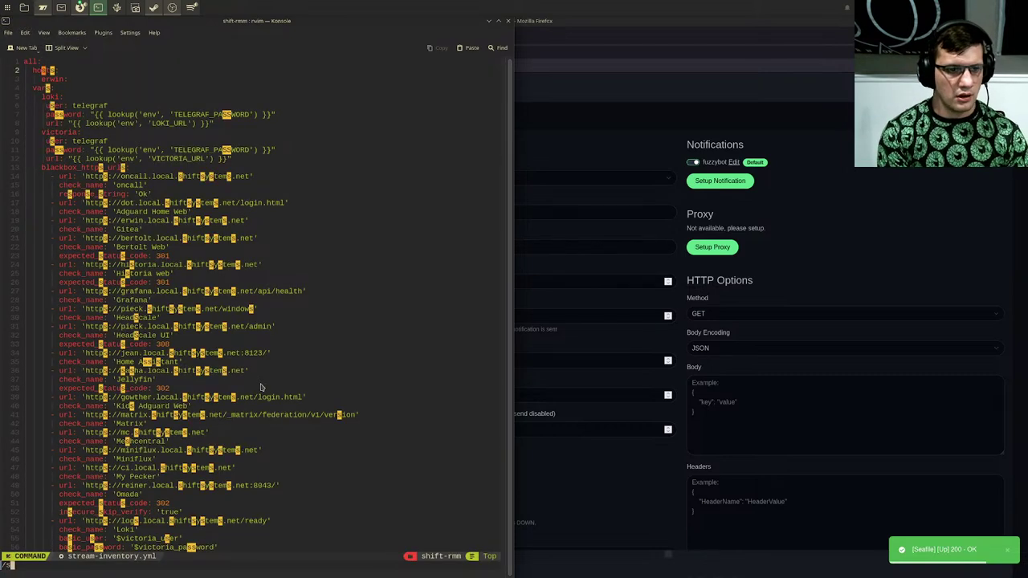
{"action": "type", "text": "erwi"}
{"action": "key", "text": "Return"}
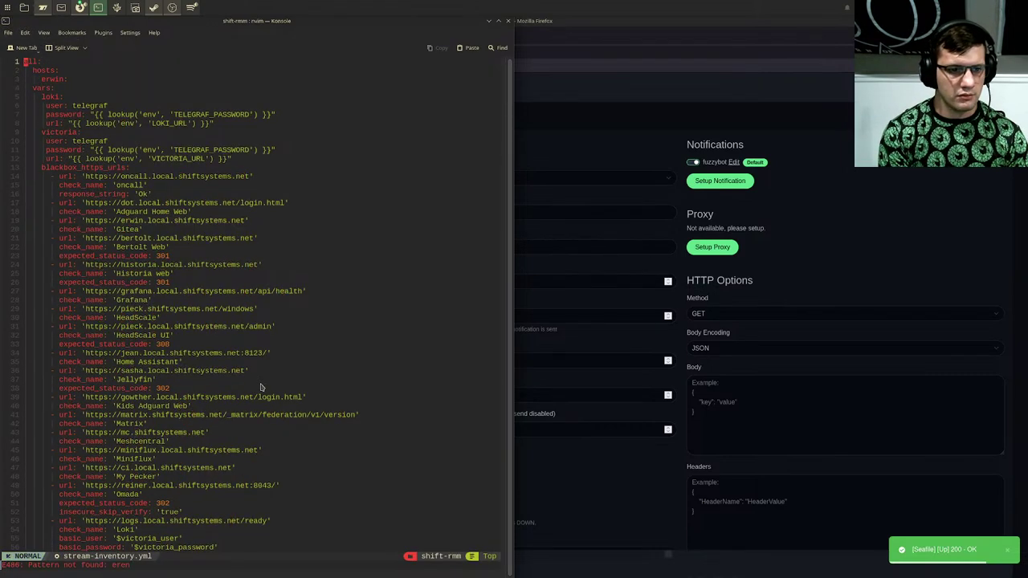
Step: Duplicate the Adguard Home Web blackbox entry directly below the original
{"action": "key", "text": "j"}
{"action": "key", "text": "j"}
{"action": "key", "text": "j"}
{"action": "key", "text": "j"}
{"action": "key", "text": "j"}
{"action": "key", "text": "j"}
{"action": "key", "text": "j"}
{"action": "key", "text": "j"}
{"action": "key", "text": "j"}
{"action": "key", "text": "j"}
{"action": "key", "text": "j"}
{"action": "key", "text": "j"}
{"action": "key", "text": "j"}
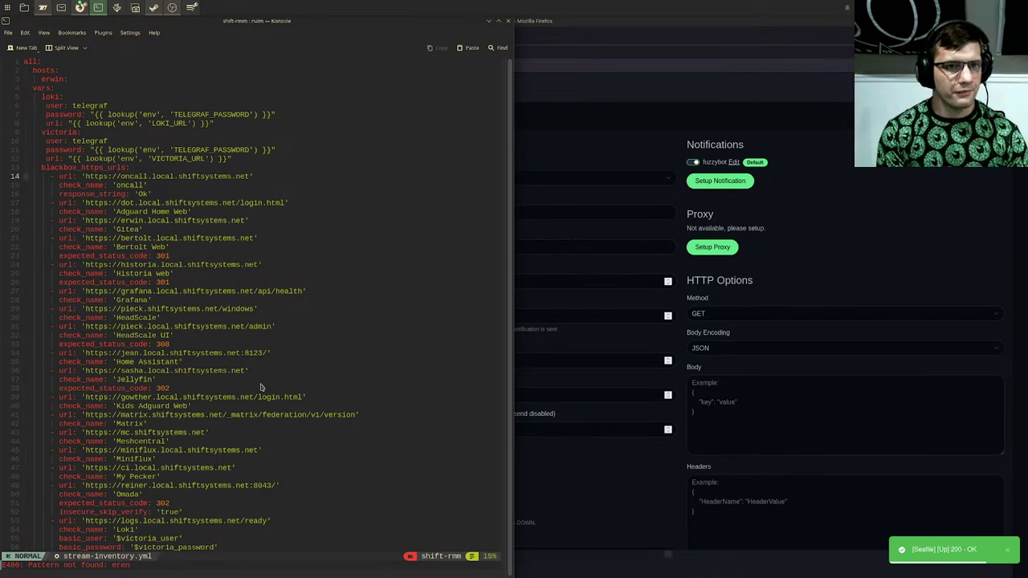
{"action": "key", "text": "v"}
{"action": "key", "text": "j"}
{"action": "key", "text": "j"}
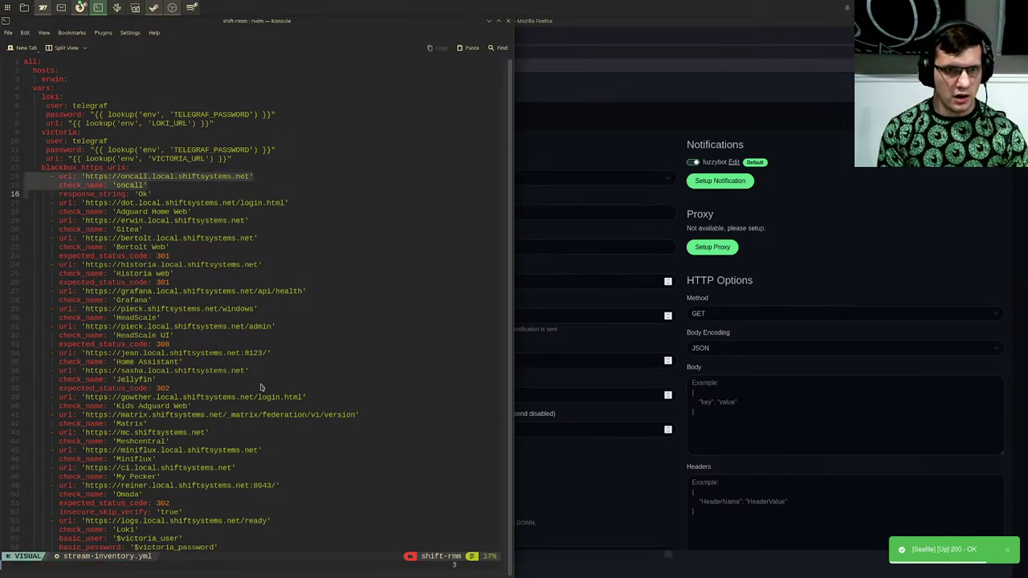
{"action": "key", "text": "Escape"}
{"action": "key", "text": "j"}
{"action": "key", "text": "shift+v"}
{"action": "key", "text": "j"}
{"action": "key", "text": "j"}
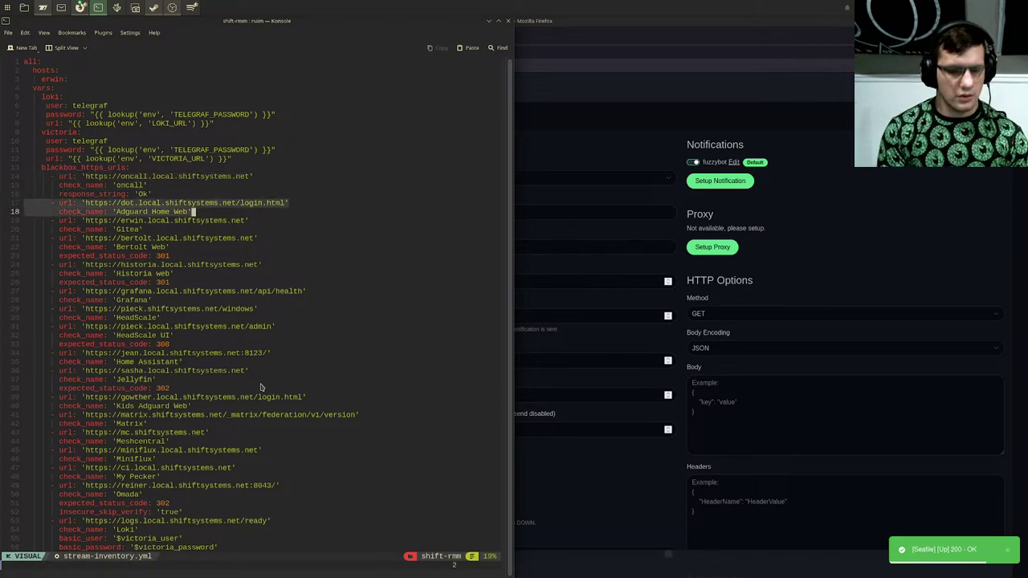
{"action": "key", "text": "y"}
{"action": "key", "text": "j"}
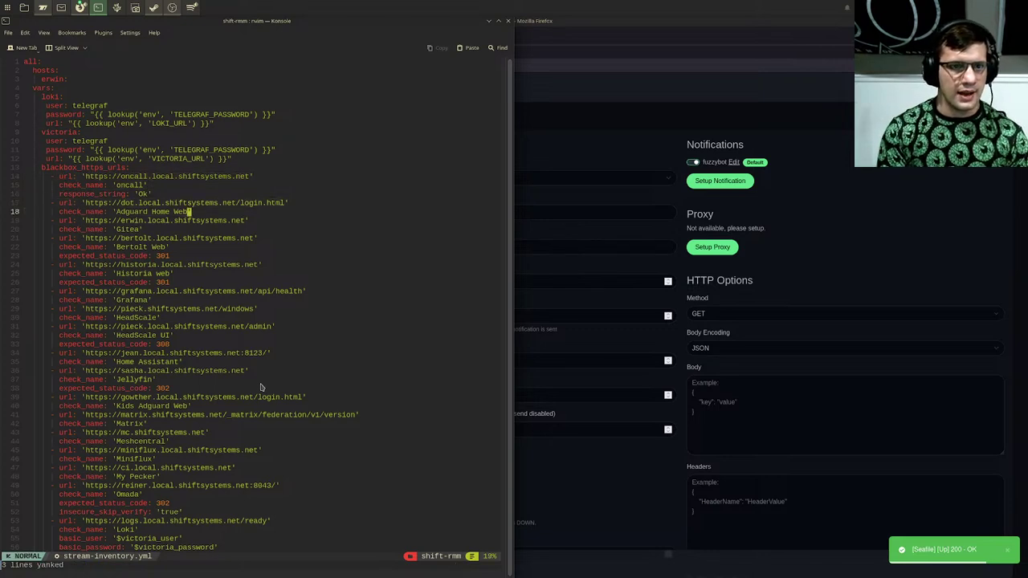
{"action": "key", "text": "o"}
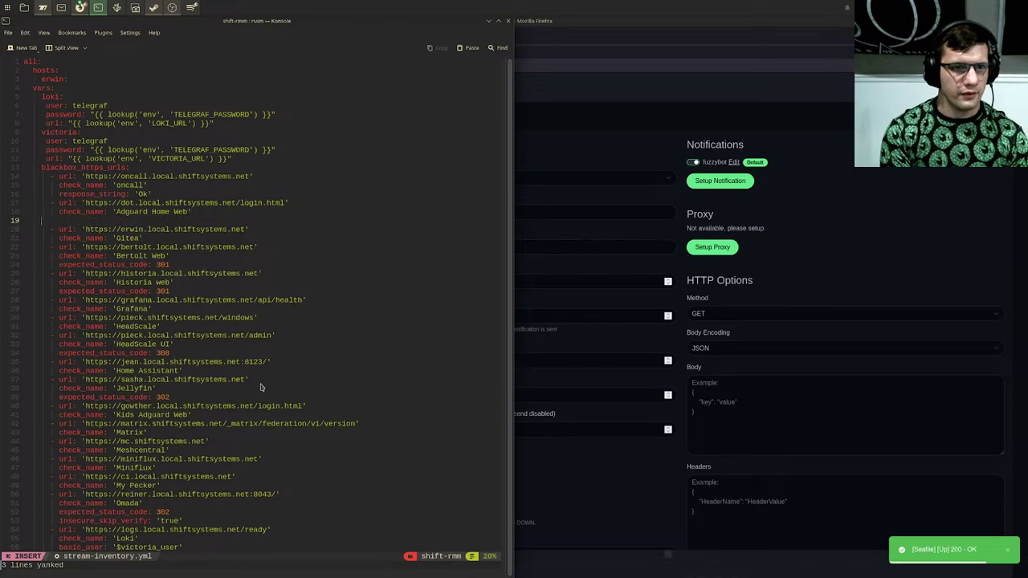
{"action": "key", "text": "Escape"}
{"action": "key", "text": "P"}
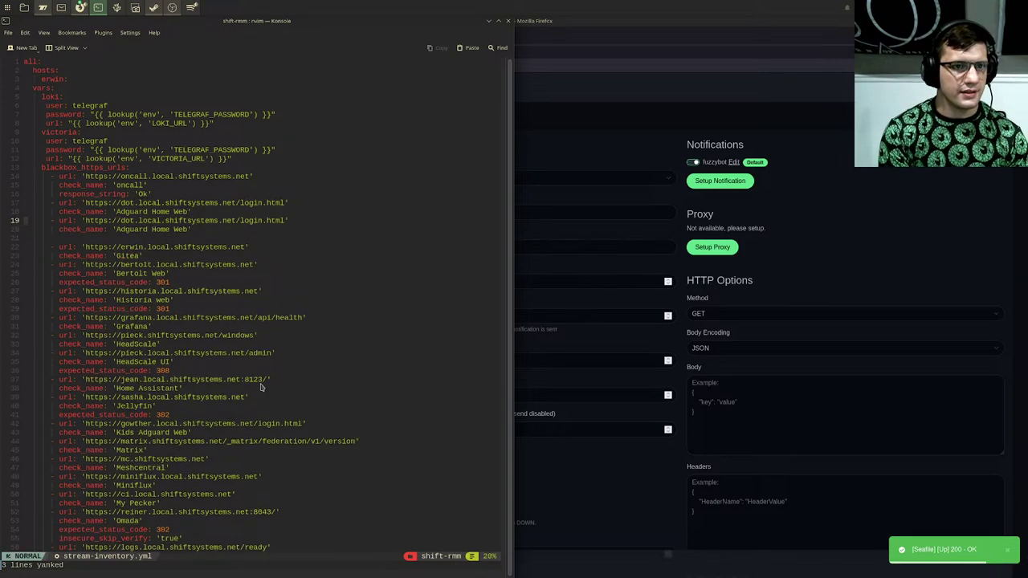
{"action": "key", "text": "j"}
{"action": "key", "text": "j"}
{"action": "key", "text": "d"}
{"action": "key", "text": "d"}
{"action": "key", "text": "k"}
{"action": "key", "text": "k"}
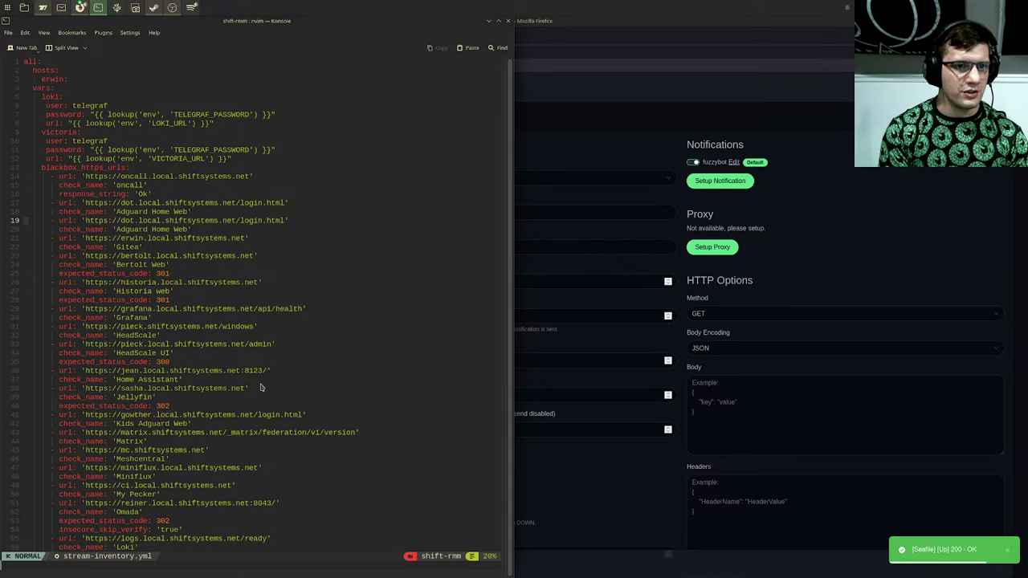
{"action": "key", "text": "w"}
{"action": "key", "text": "w"}
{"action": "key", "text": "w"}
{"action": "key", "text": "w"}
{"action": "key", "text": "w"}
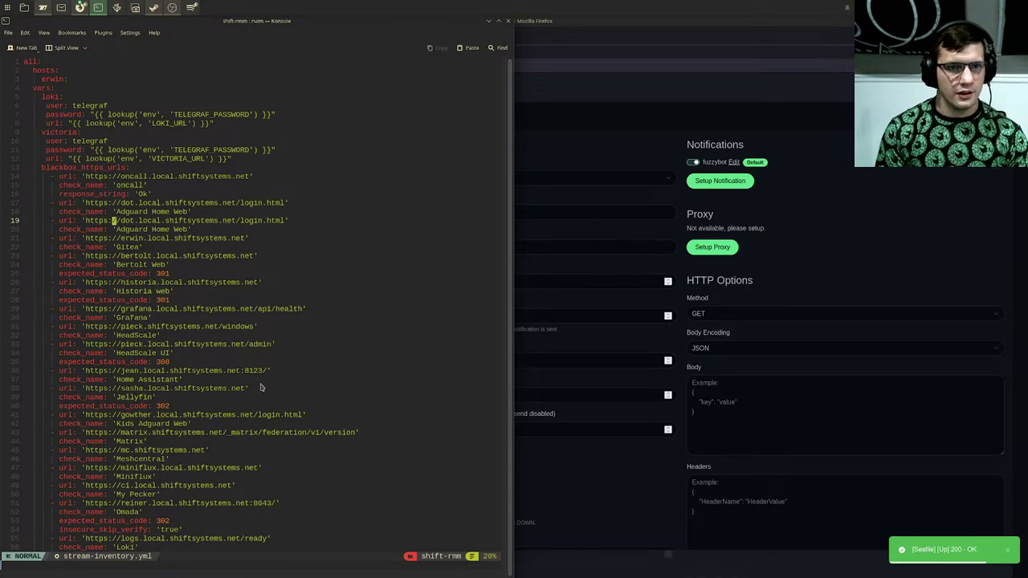
{"action": "key", "text": "x"}
{"action": "key", "text": "x"}
{"action": "key", "text": "x"}
{"action": "key", "text": "x"}
{"action": "key", "text": "x"}
{"action": "key", "text": "x"}
{"action": "key", "text": "x"}
{"action": "key", "text": "x"}
{"action": "key", "text": "x"}
{"action": "key", "text": "x"}
{"action": "key", "text": "x"}
{"action": "key", "text": "x"}
{"action": "key", "text": "x"}
{"action": "key", "text": "x"}
{"action": "key", "text": "x"}
{"action": "key", "text": "x"}
{"action": "key", "text": "x"}
{"action": "key", "text": "x"}
{"action": "key", "text": "x"}
{"action": "key", "text": "x"}
{"action": "key", "text": "x"}
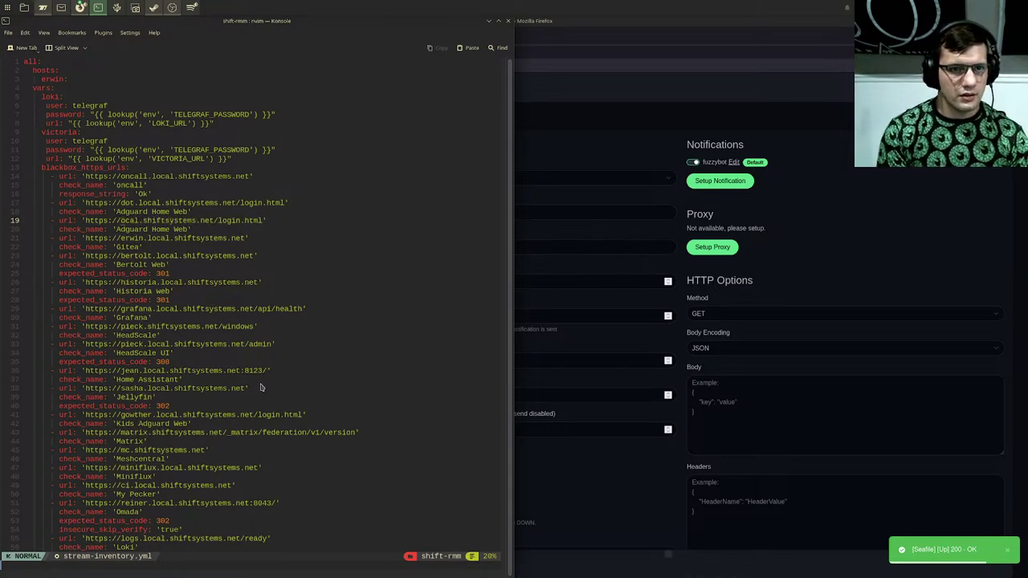
{"action": "key", "text": "x"}
{"action": "key", "text": "x"}
{"action": "key", "text": "x"}
{"action": "key", "text": "x"}
{"action": "key", "text": "x"}
{"action": "key", "text": "x"}
{"action": "key", "text": "x"}
{"action": "key", "text": "x"}
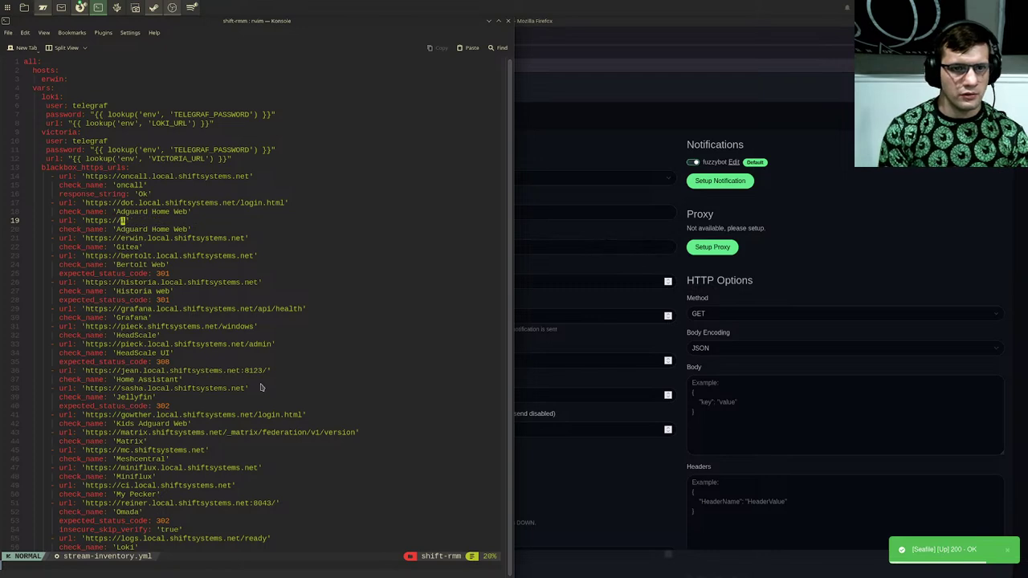
{"action": "type", "text": "ieren.s"}
{"action": "type", "text": "hiftsystem"}
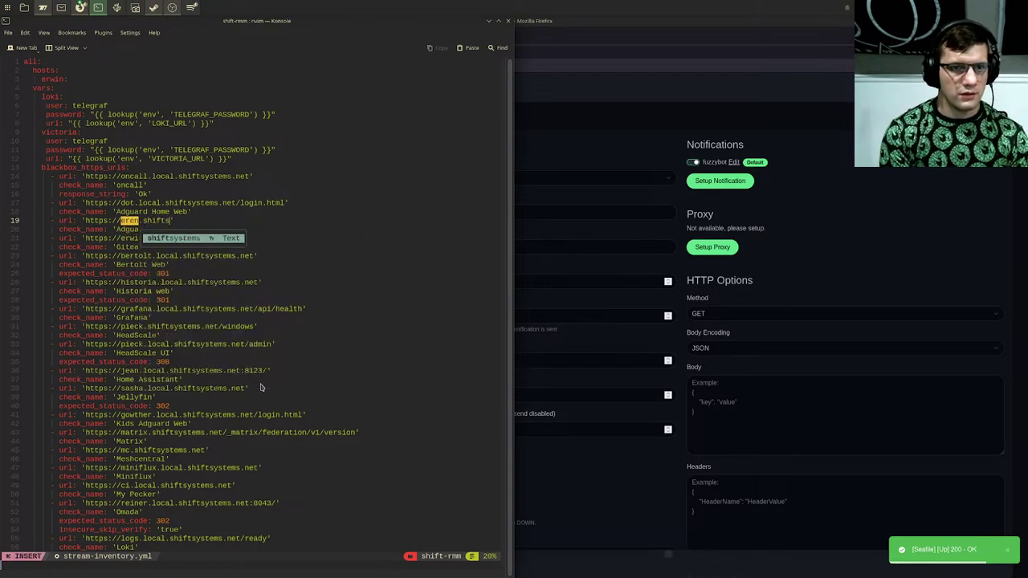
{"action": "type", "text": "s.net"}
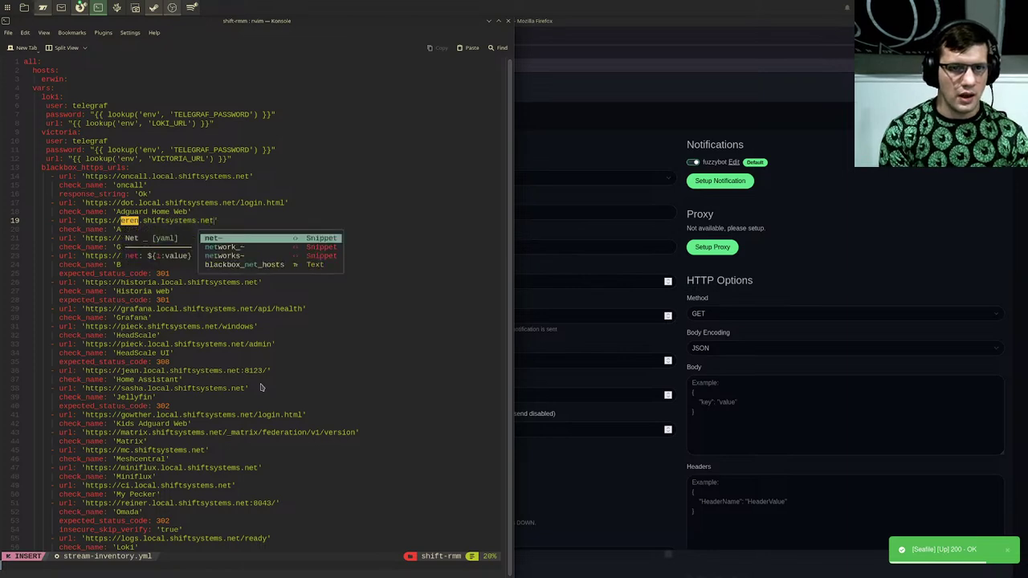
{"action": "key", "text": "Escape"}
Step: Rename the duplicated check_name from 'Adguard Home Web' to 'Seafile'
{"action": "key", "text": "j"}
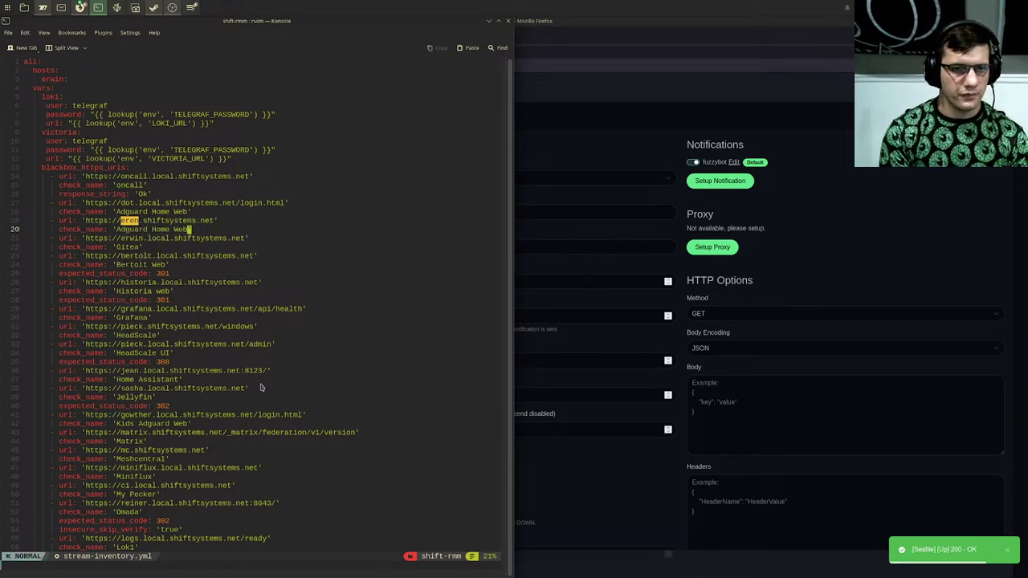
{"action": "key", "text": "v"}
{"action": "key", "text": "h"}
{"action": "key", "text": "h"}
{"action": "key", "text": "h"}
{"action": "key", "text": "h"}
{"action": "key", "text": "h"}
{"action": "key", "text": "h"}
{"action": "key", "text": "h"}
{"action": "key", "text": "h"}
{"action": "key", "text": "h"}
{"action": "key", "text": "h"}
{"action": "key", "text": "h"}
{"action": "key", "text": "h"}
{"action": "key", "text": "h"}
{"action": "key", "text": "h"}
{"action": "key", "text": "h"}
{"action": "key", "text": "c"}
{"action": "type", "text": "file"}
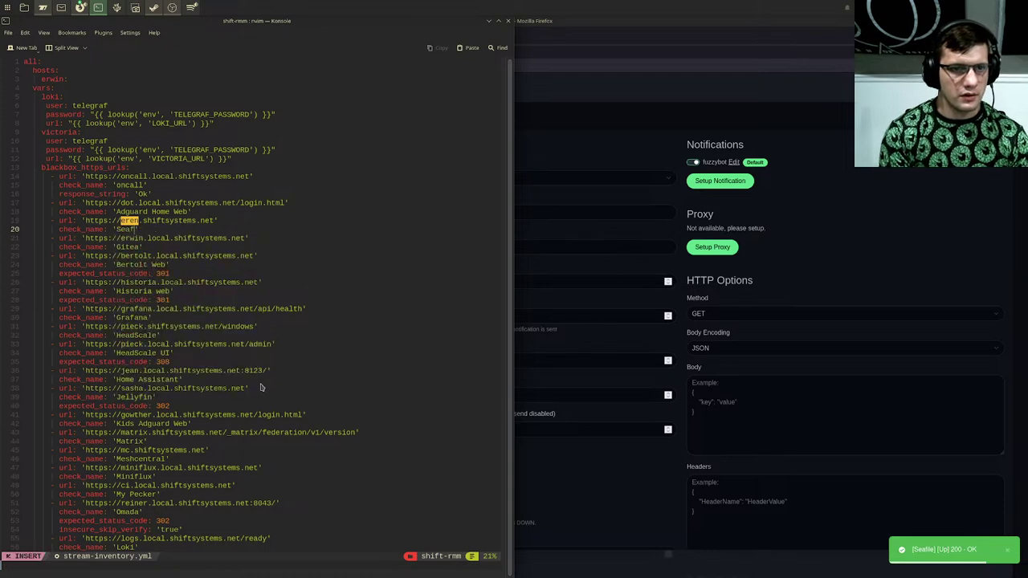
{"action": "key", "text": "Escape"}
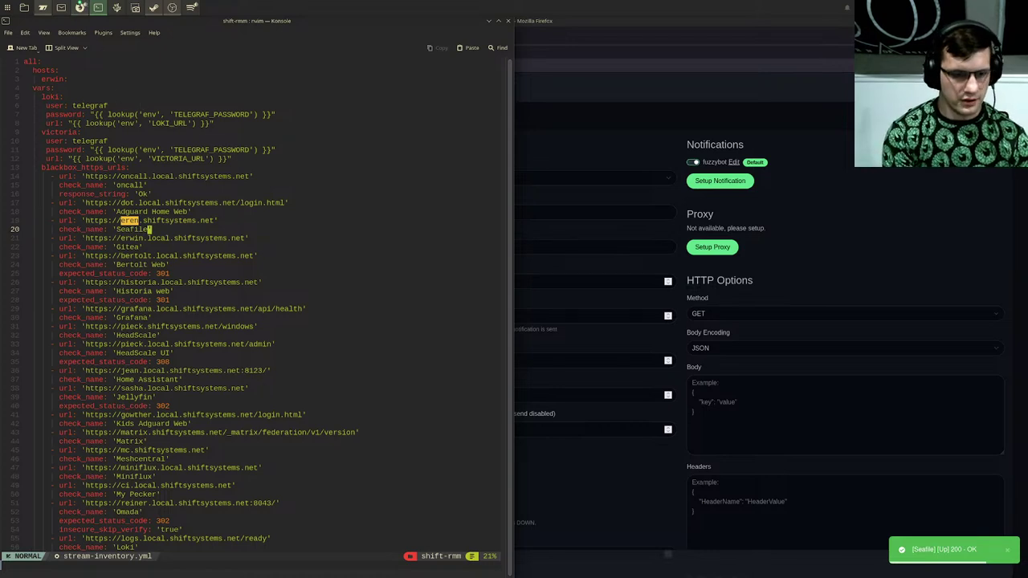
{"action": "key", "text": "ctrl+shift+t"}
{"action": "type", "text": "curl https"}
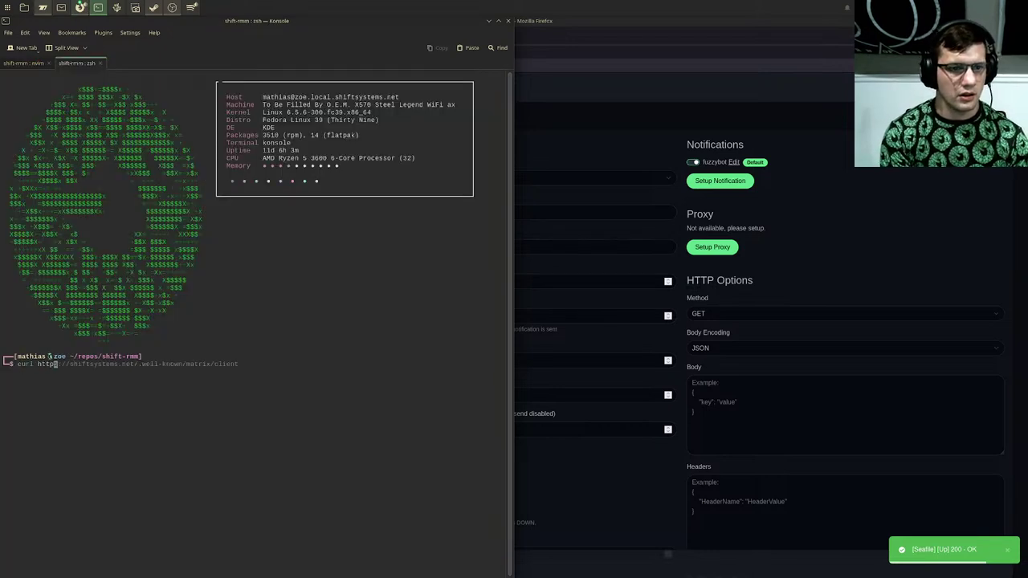
{"action": "type", "text": "://erene.loca"}
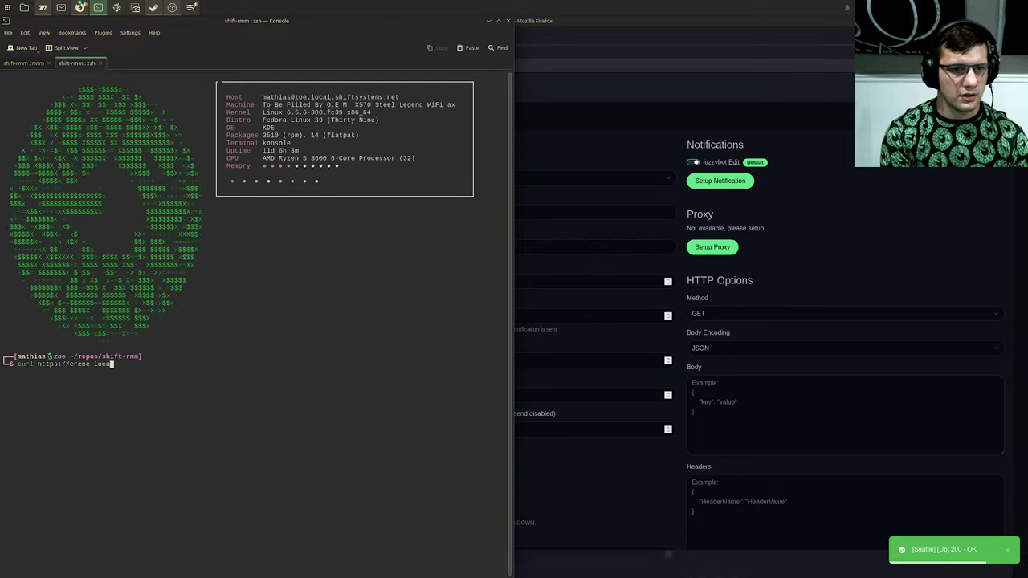
{"action": "key", "text": "BackSpace"}
{"action": "key", "text": "BackSpace"}
{"action": "key", "text": "BackSpace"}
{"action": "key", "text": "BackSpace"}
{"action": "key", "text": "BackSpace"}
{"action": "key", "text": "BackSpace"}
{"action": "key", "text": "BackSpace"}
{"action": "key", "text": "BackSpace"}
{"action": "key", "text": "BackSpace"}
{"action": "key", "text": "BackSpace"}
{"action": "key", "text": "BackSpace"}
{"action": "key", "text": "BackSpace"}
{"action": "key", "text": "BackSpace"}
{"action": "key", "text": "BackSpace"}
{"action": "key", "text": "BackSpace"}
{"action": "key", "text": "BackSpace"}
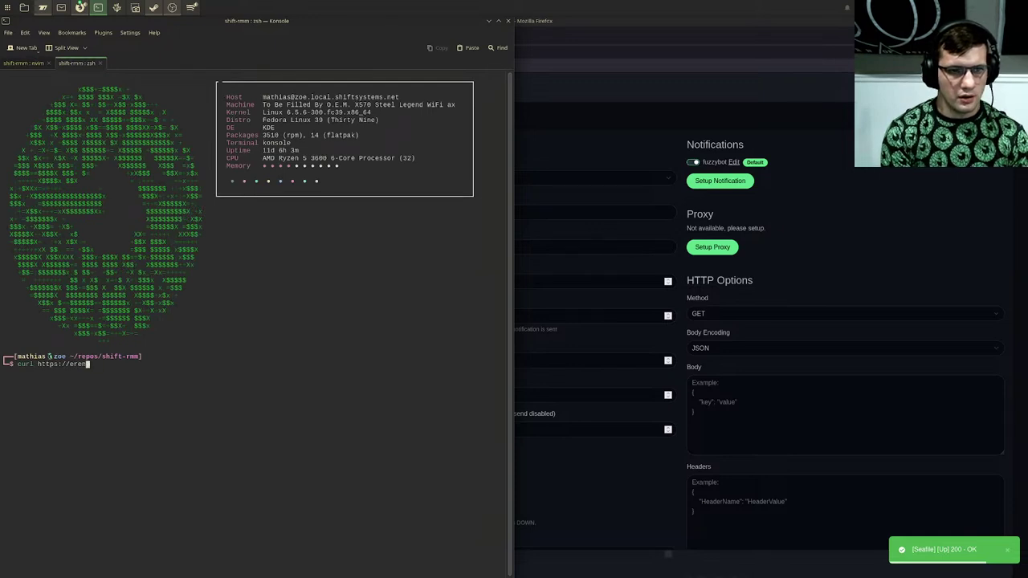
{"action": "type", "text": "--head "}
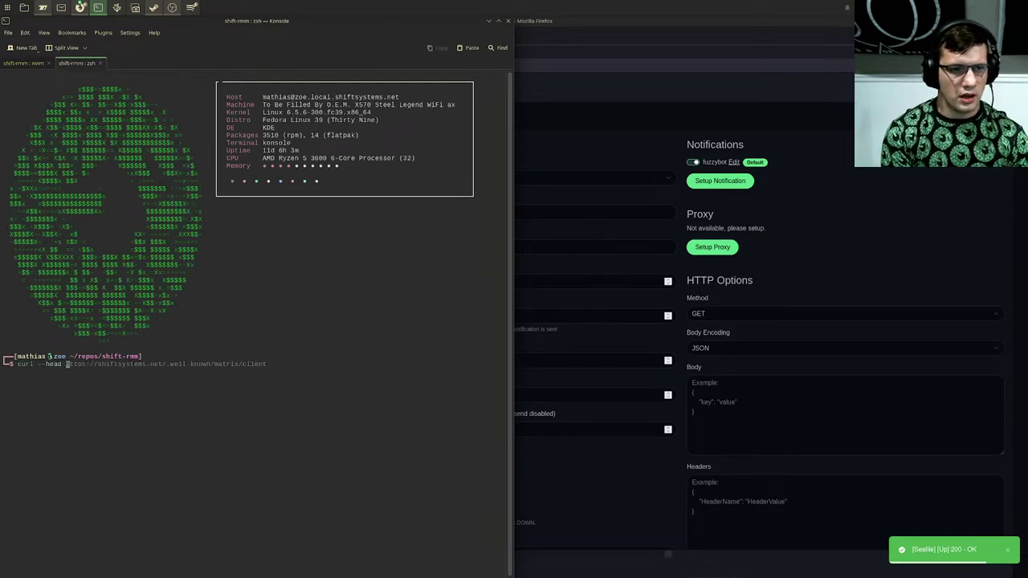
{"action": "type", "text": "https://eren"}
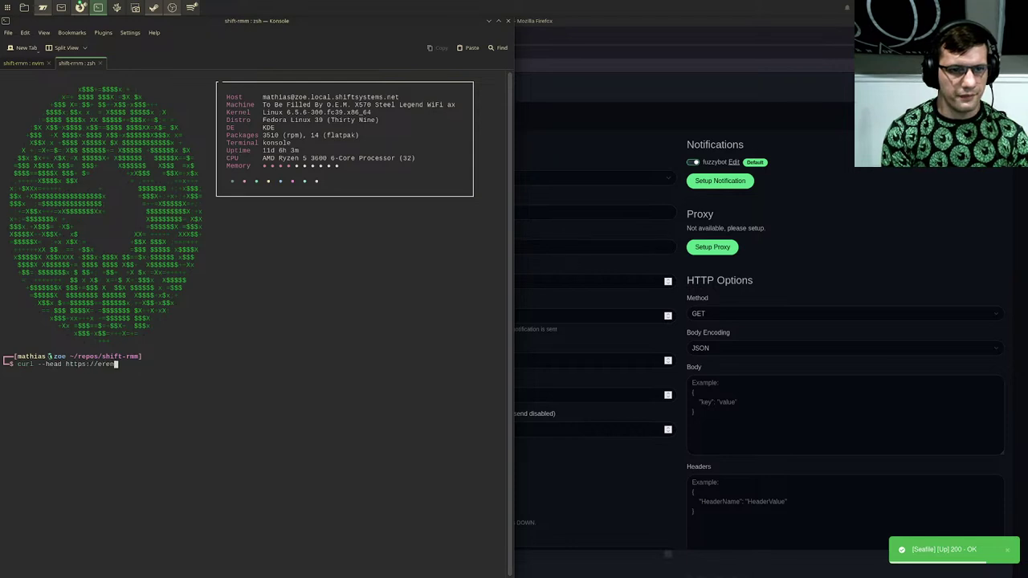
{"action": "type", "text": ".local.shi"}
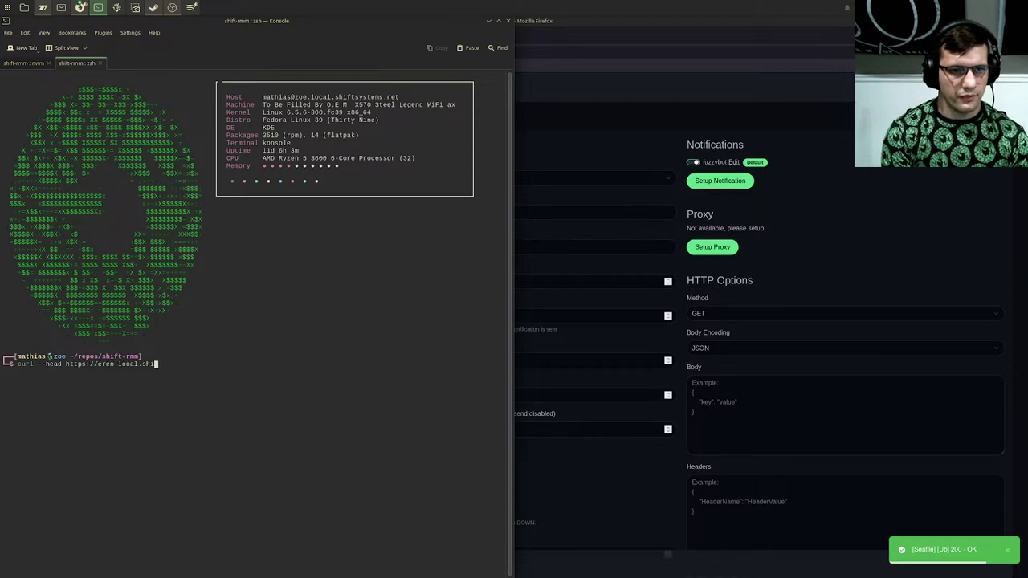
{"action": "type", "text": "ftsystems.net"}
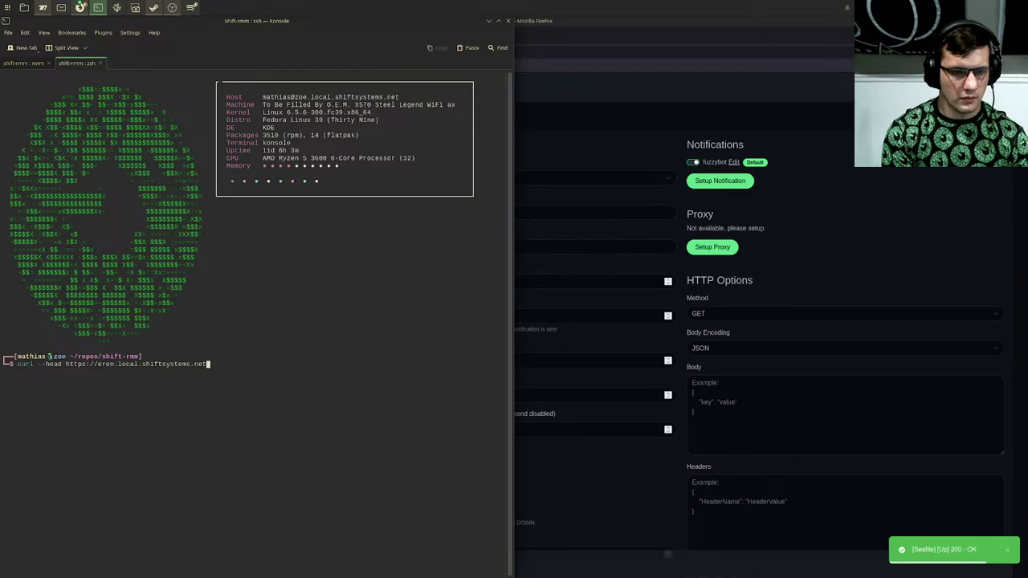
{"action": "key", "text": "Return"}
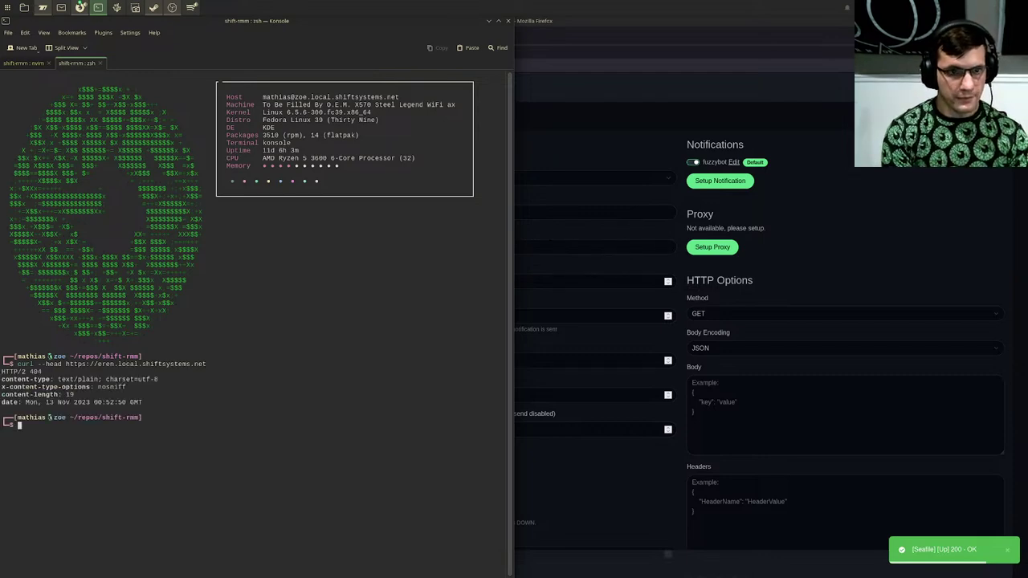
{"action": "key", "text": "Up"}
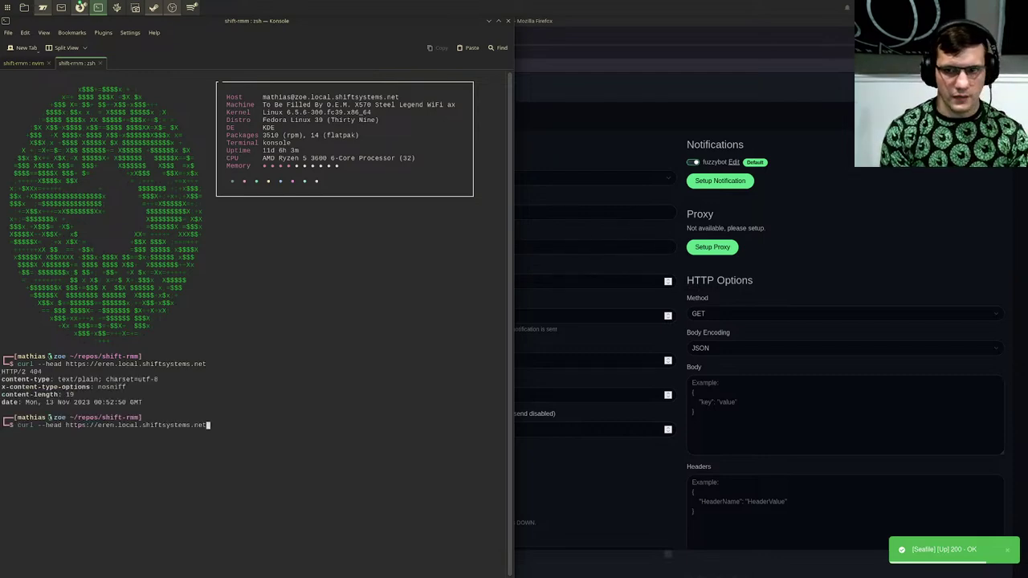
{"action": "key", "text": "super+shift+Right"}
{"action": "key", "text": "super+Up"}
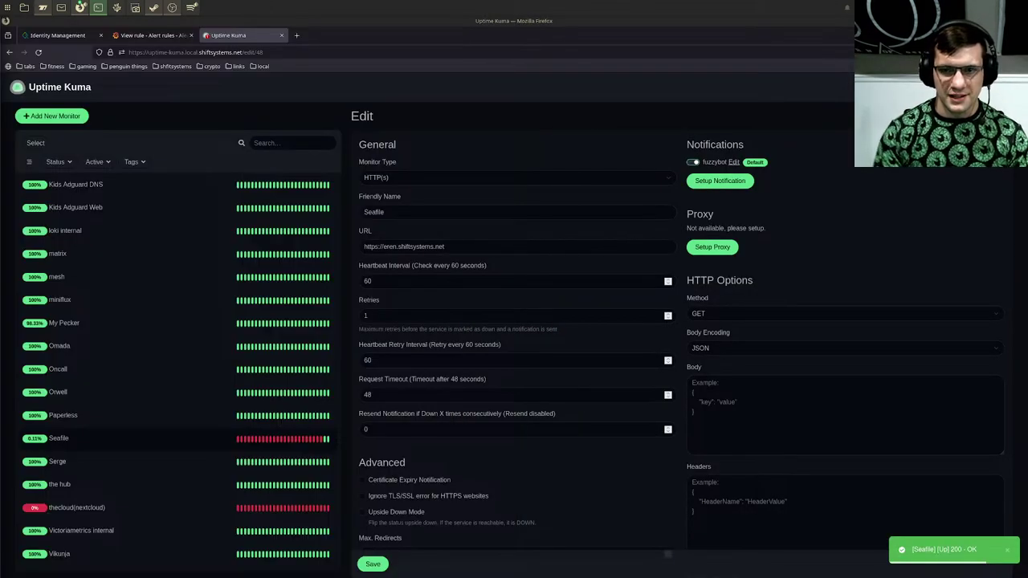
Step: Search the Seafile monitor edit page for 'status'
{"action": "scroll", "coordinate": [498, 297], "scroll_direction": "down", "scroll_amount": 3}
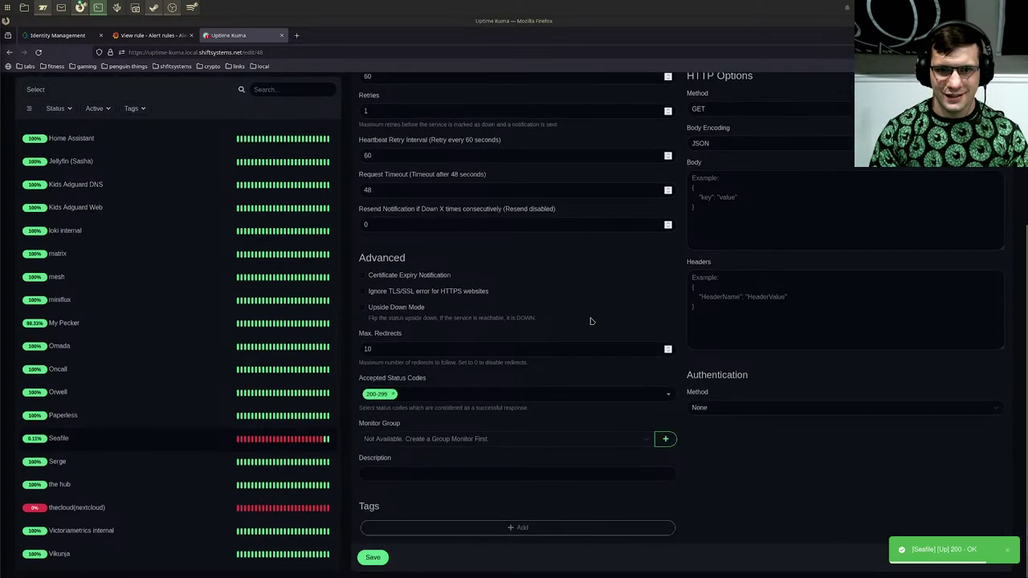
{"action": "scroll", "coordinate": [590, 320], "scroll_direction": "up", "scroll_amount": 3}
{"action": "key", "text": "ctrl+f"}
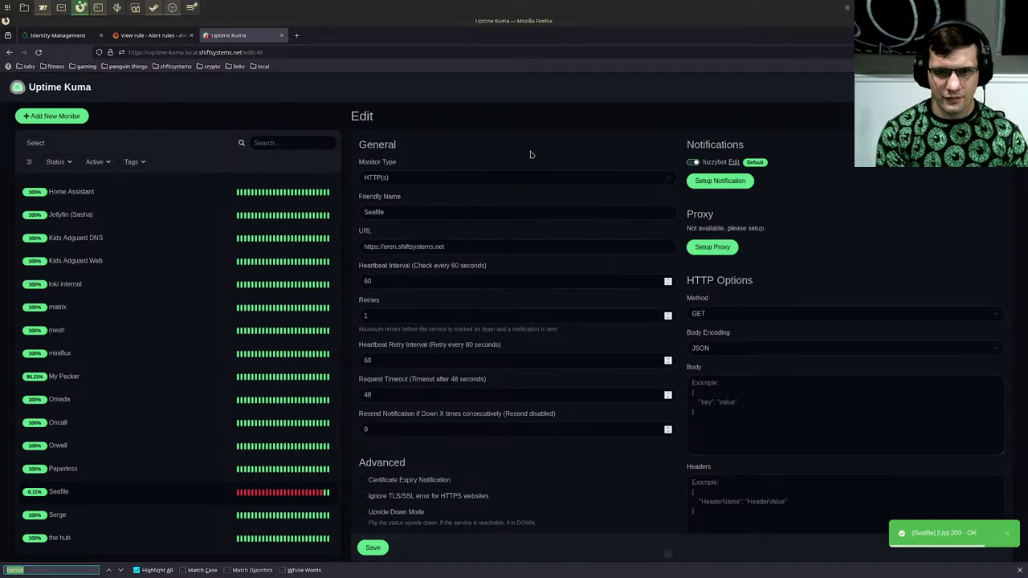
{"action": "type", "text": "status"}
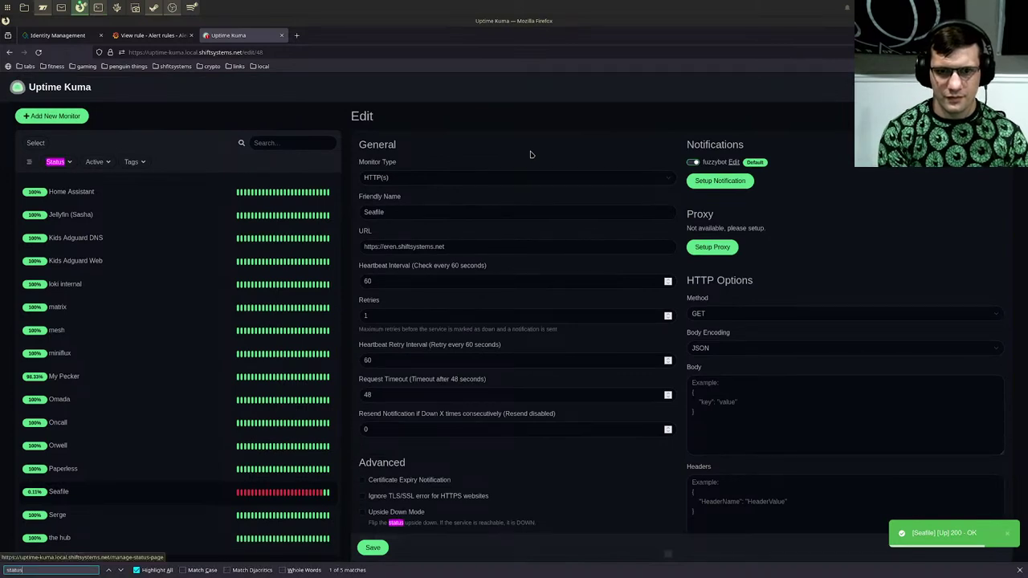
{"action": "scroll", "coordinate": [530, 154], "scroll_direction": "down", "scroll_amount": 5}
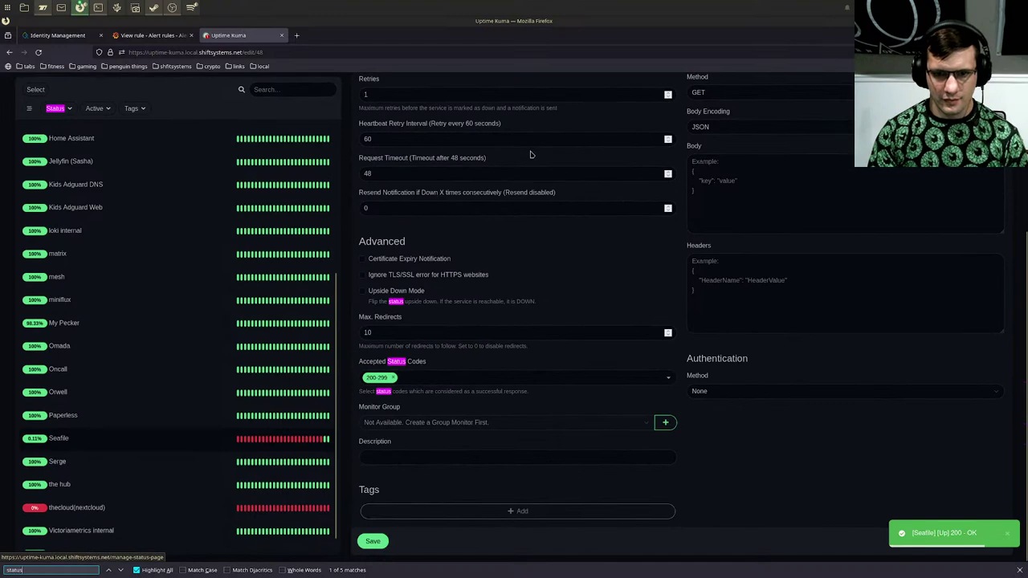
{"action": "scroll", "coordinate": [417, 362], "scroll_direction": "up", "scroll_amount": 5}
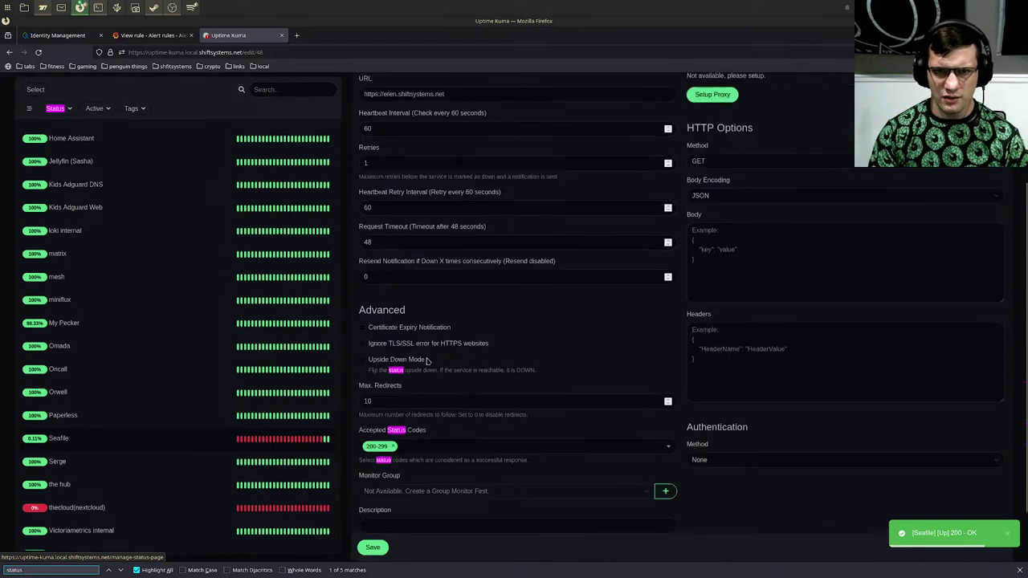
{"action": "triple_click", "coordinate": [422, 247]}
{"action": "right_click", "coordinate": [421, 247]}
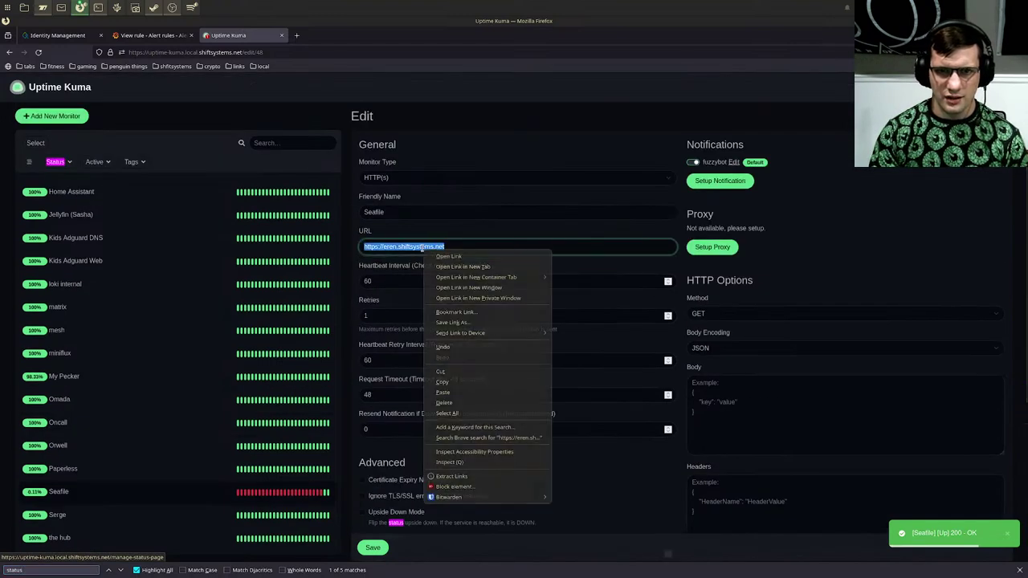
{"action": "left_click", "coordinate": [461, 382]}
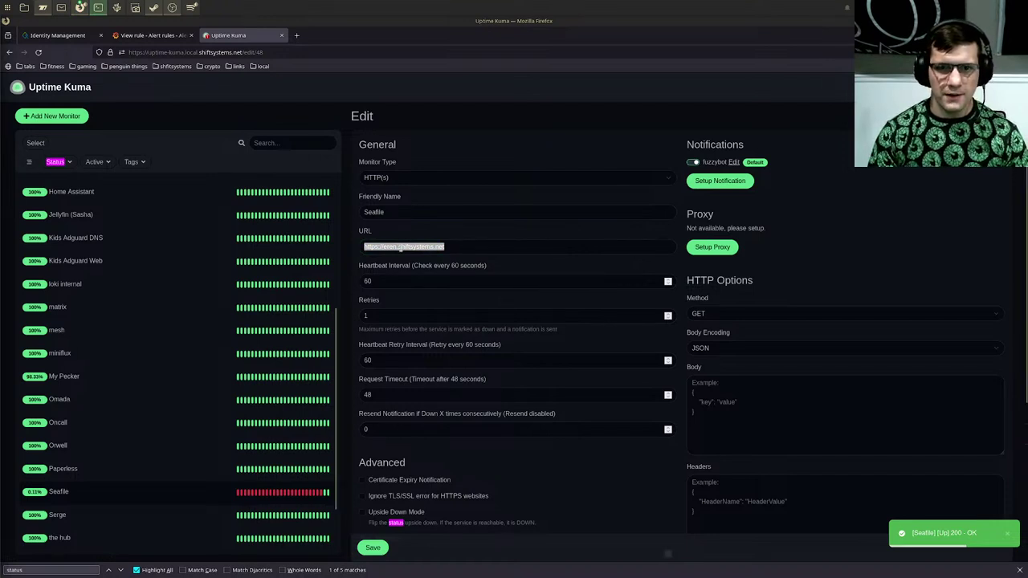
{"action": "triple_click", "coordinate": [400, 248]}
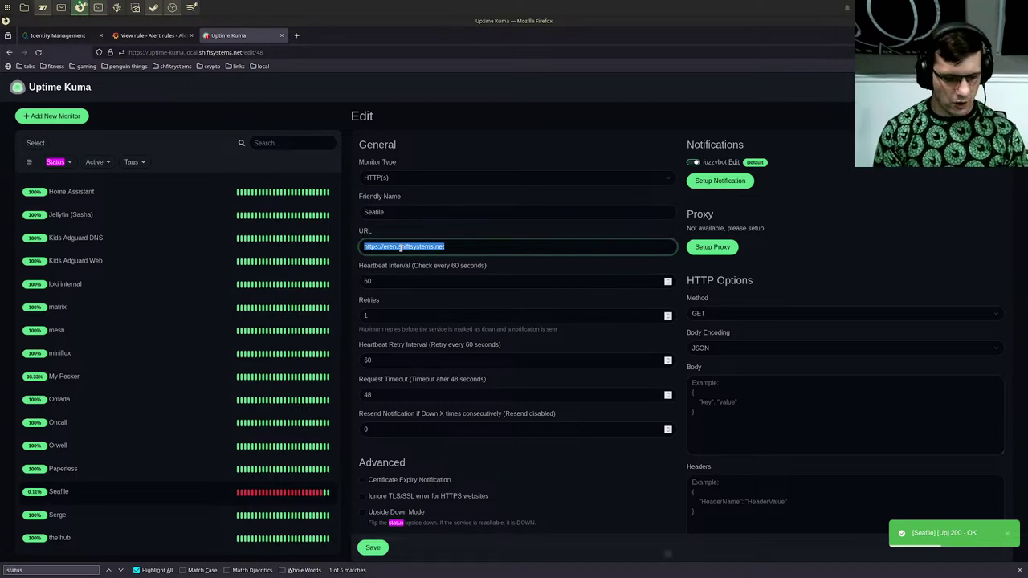
{"action": "key", "text": "super+shift+Right"}
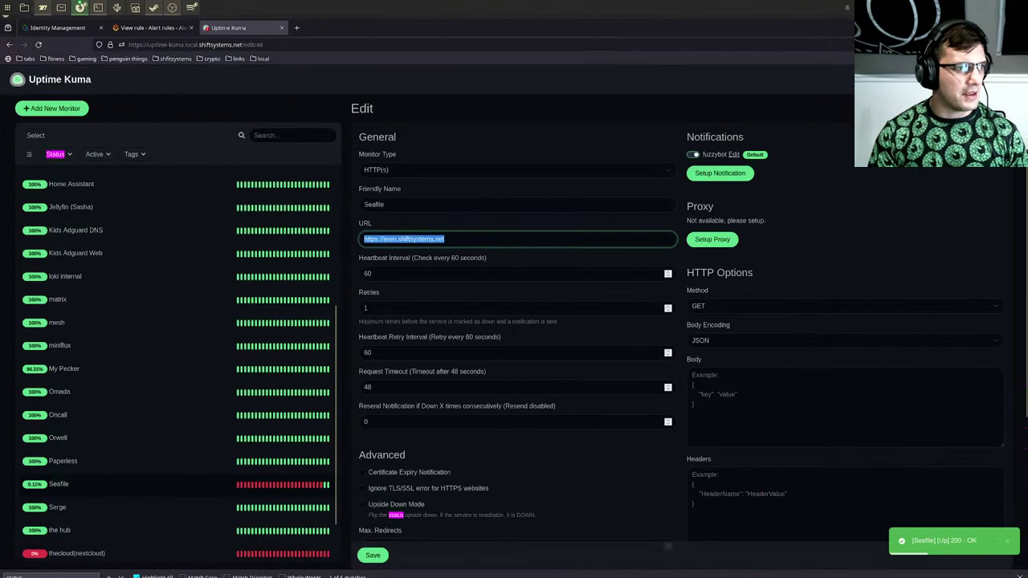
{"action": "key", "text": "alt+Tab"}
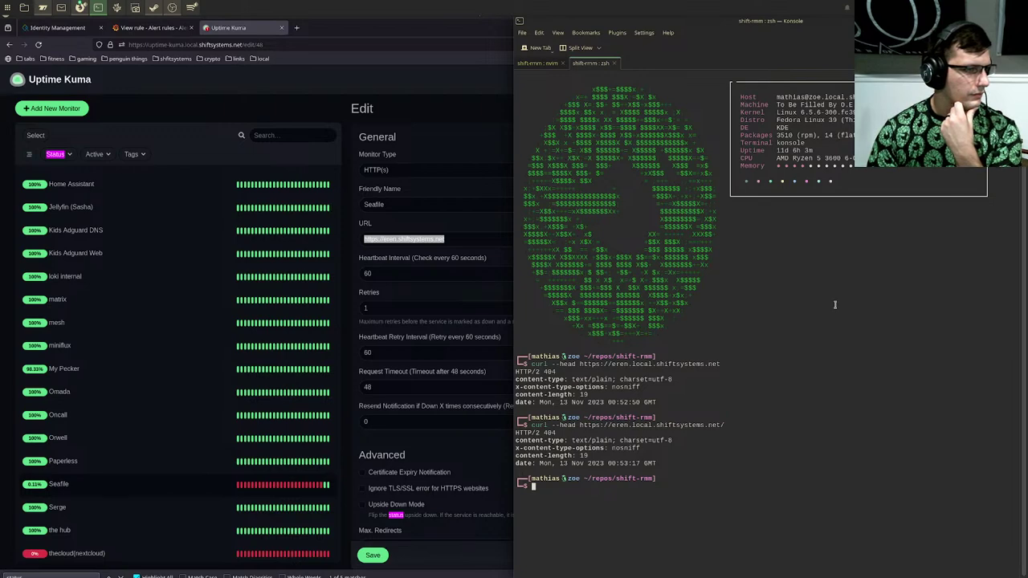
{"action": "double_click", "coordinate": [721, 462]}
{"action": "left_click_drag", "start_coordinate": [720, 461], "coordinate": [563, 366]}
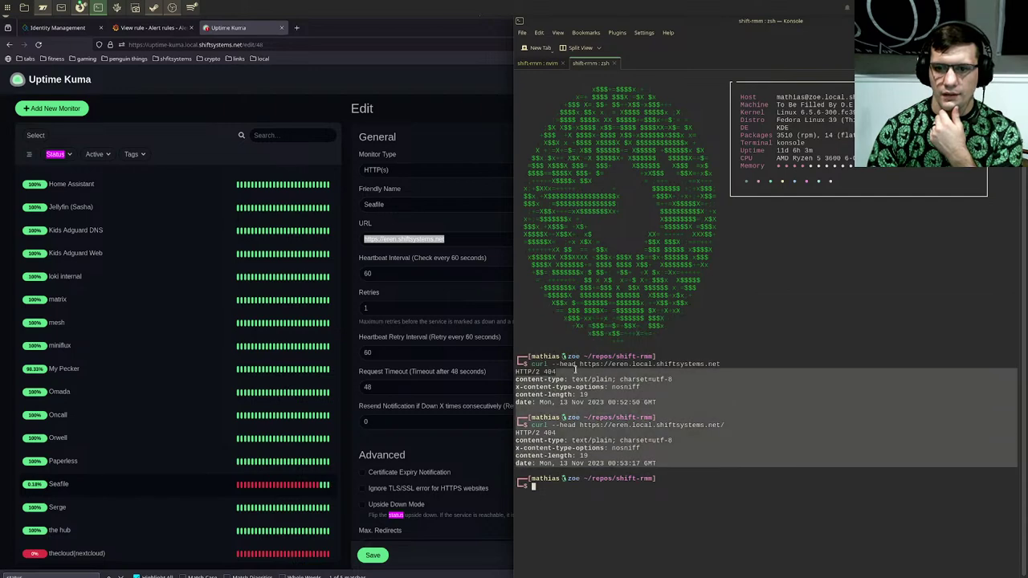
{"action": "left_click", "coordinate": [563, 366]}
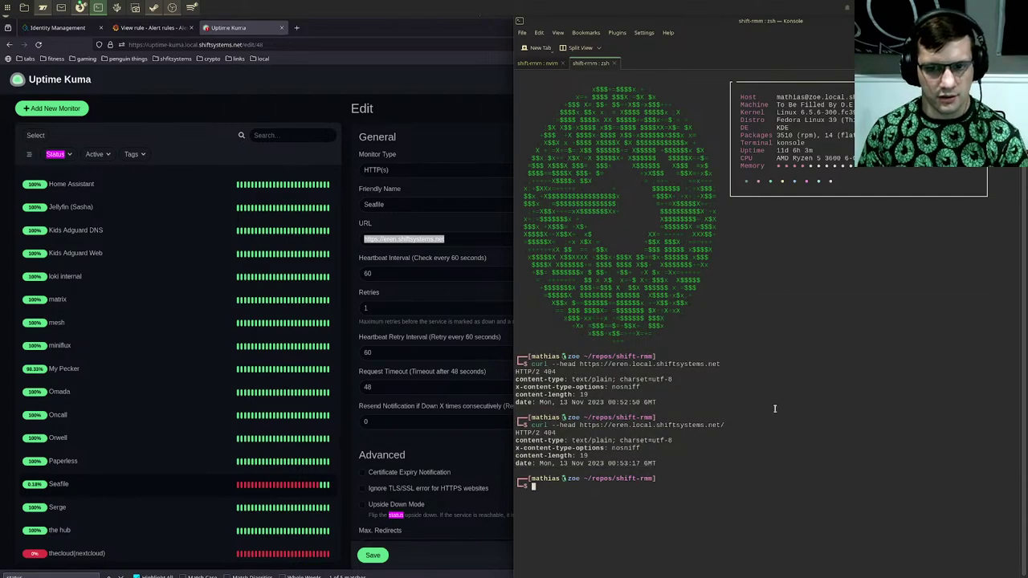
{"action": "left_click_drag", "start_coordinate": [681, 402], "coordinate": [700, 428]}
{"action": "left_click", "coordinate": [701, 429]}
{"action": "key", "text": "Up"}
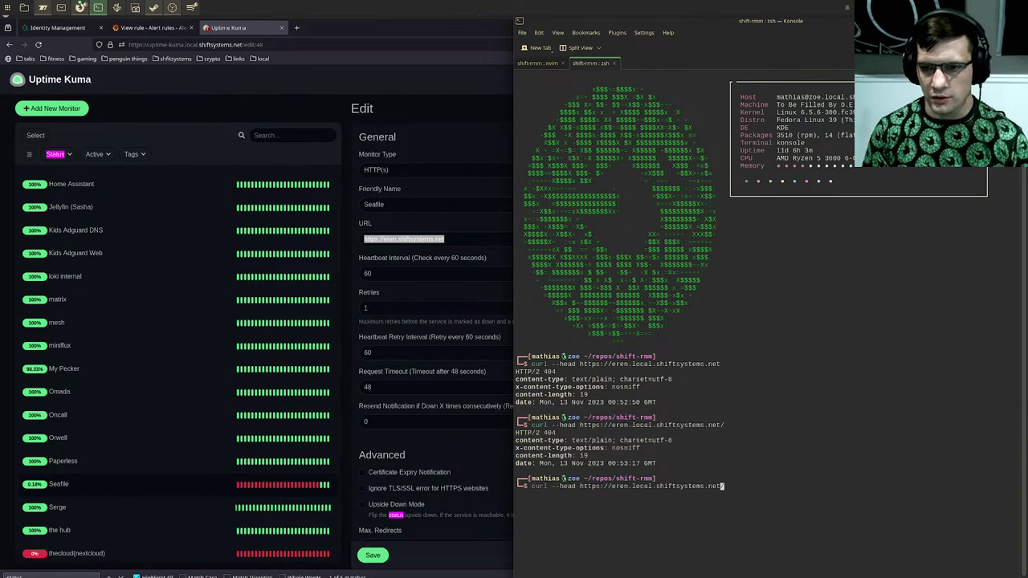
{"action": "key", "text": "Left"}
{"action": "key", "text": "Left"}
{"action": "key", "text": "Left"}
{"action": "key", "text": "Left"}
{"action": "key", "text": "Left"}
{"action": "key", "text": "Left"}
{"action": "key", "text": "Left"}
{"action": "key", "text": "Left"}
{"action": "key", "text": "Left"}
{"action": "key", "text": "Left"}
{"action": "key", "text": "Left"}
{"action": "key", "text": "Left"}
{"action": "key", "text": "Left"}
{"action": "key", "text": "Left"}
{"action": "key", "text": "Left"}
{"action": "key", "text": "Left"}
{"action": "key", "text": "Left"}
{"action": "key", "text": "BackSpace"}
{"action": "key", "text": "BackSpace"}
{"action": "key", "text": "BackSpace"}
{"action": "key", "text": "BackSpace"}
{"action": "key", "text": "BackSpace"}
{"action": "key", "text": "BackSpace"}
{"action": "key", "text": "End"}
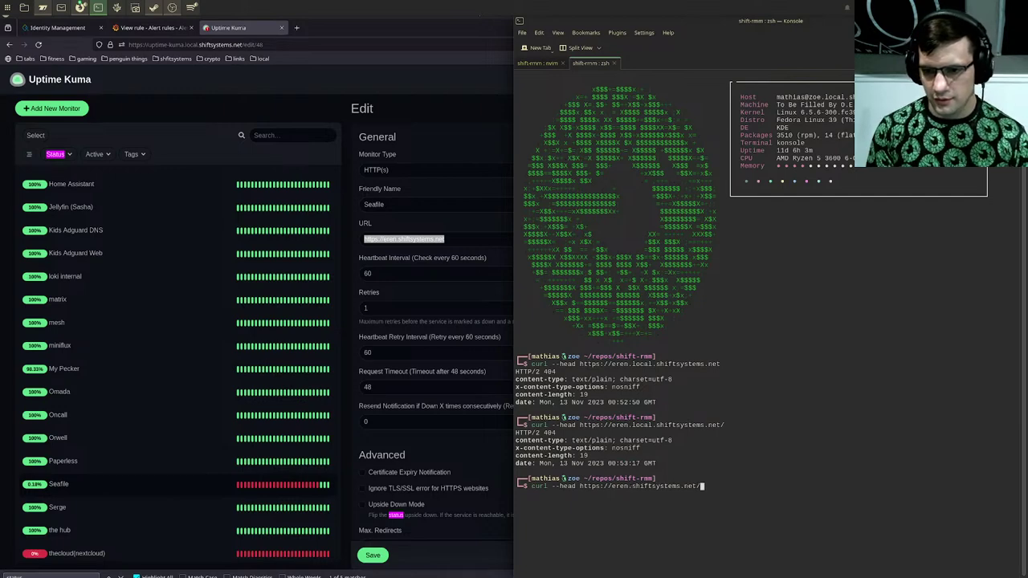
{"action": "key", "text": "Return"}
Step: Repeat it without the trailing slash, confirming the 302 redirect to /accounts/login/?next=/
{"action": "key", "text": "Up"}
{"action": "key", "text": "BackSpace"}
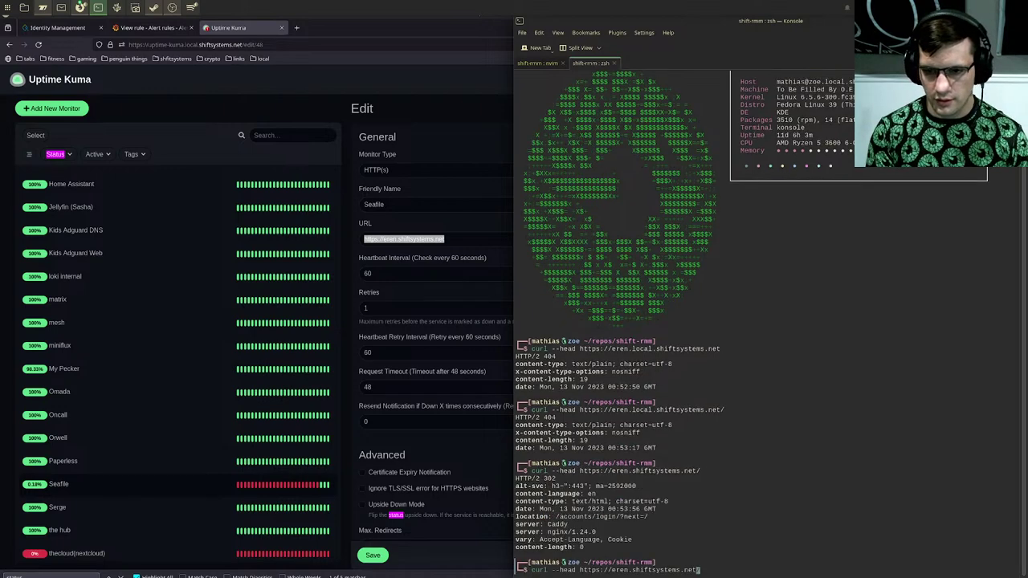
{"action": "key", "text": "Return"}
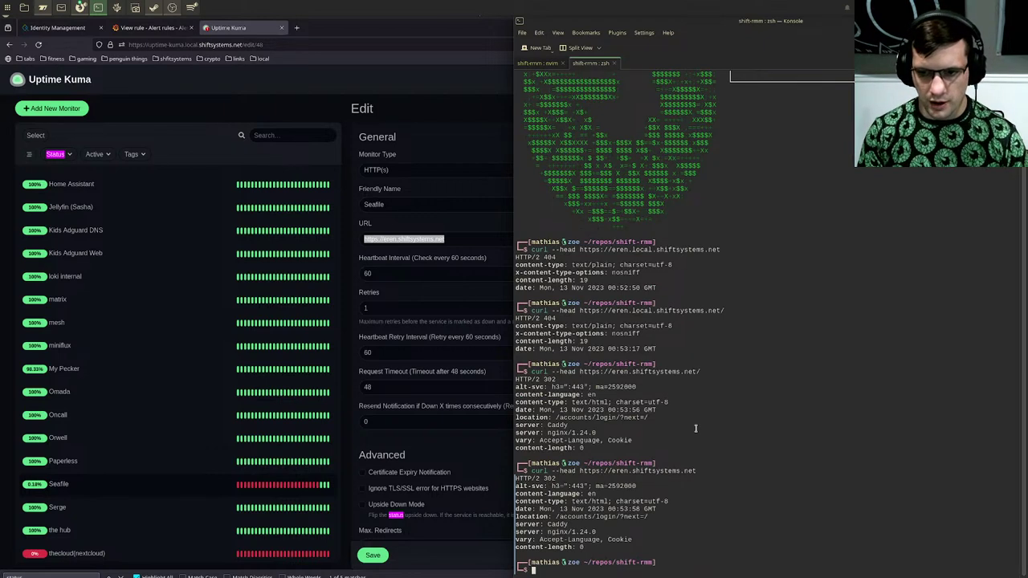
{"action": "left_click_drag", "start_coordinate": [556, 519], "coordinate": [645, 517]}
{"action": "left_click", "coordinate": [645, 518]}
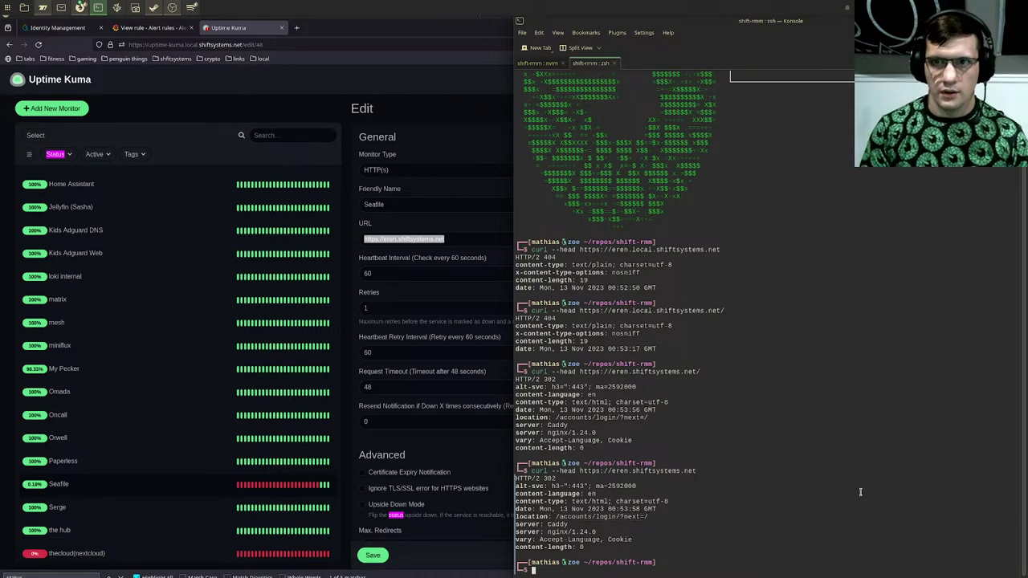
{"action": "key", "text": "shift+Left"}
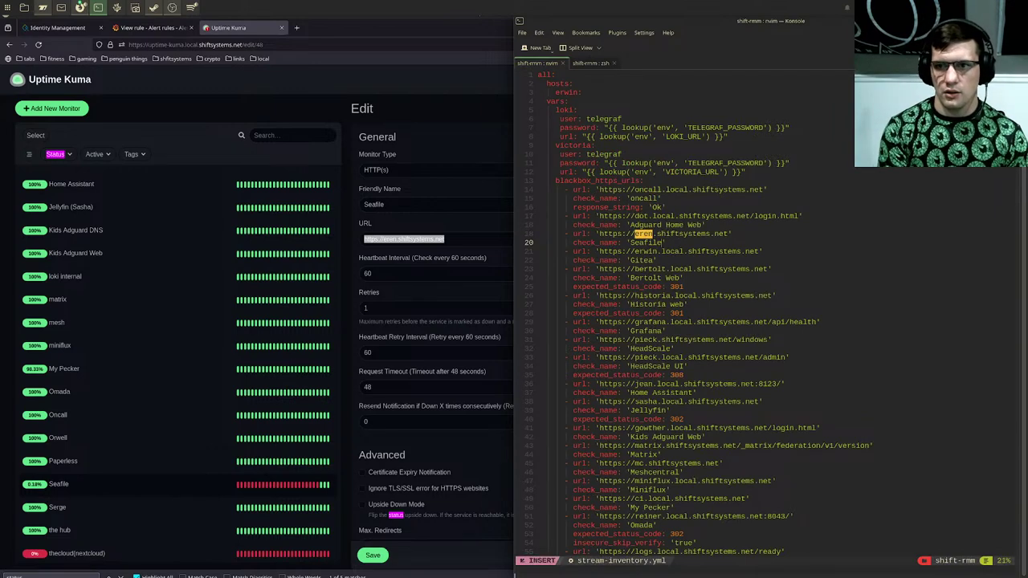
Step: Insert 'expected_status_code: 302' below check_name 'Seafile' and write the file with :wq
{"action": "type", "text": "o"}
{"action": "type", "text": "expe"}
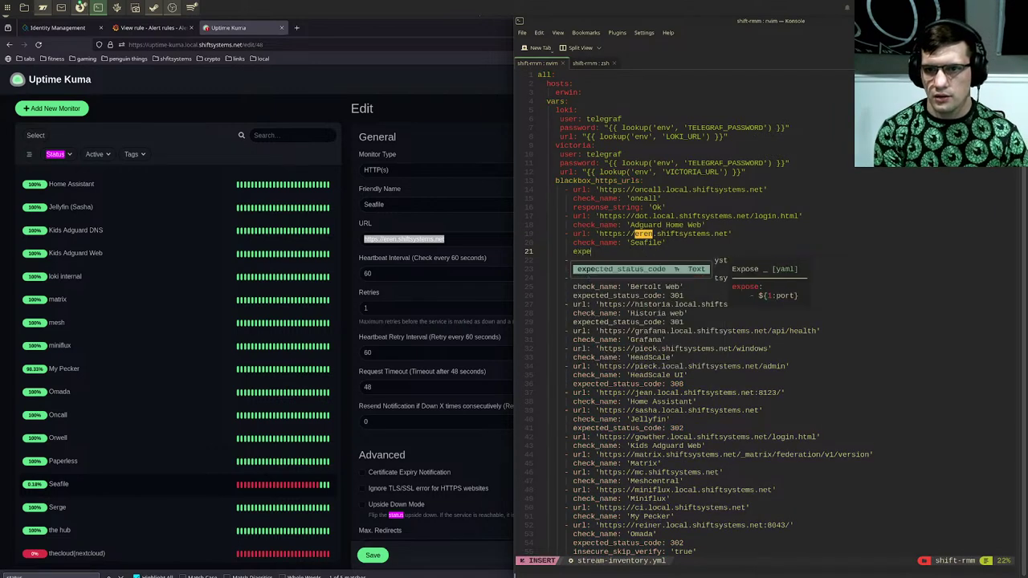
{"action": "key", "text": "Tab"}
{"action": "type", "text": ": "}
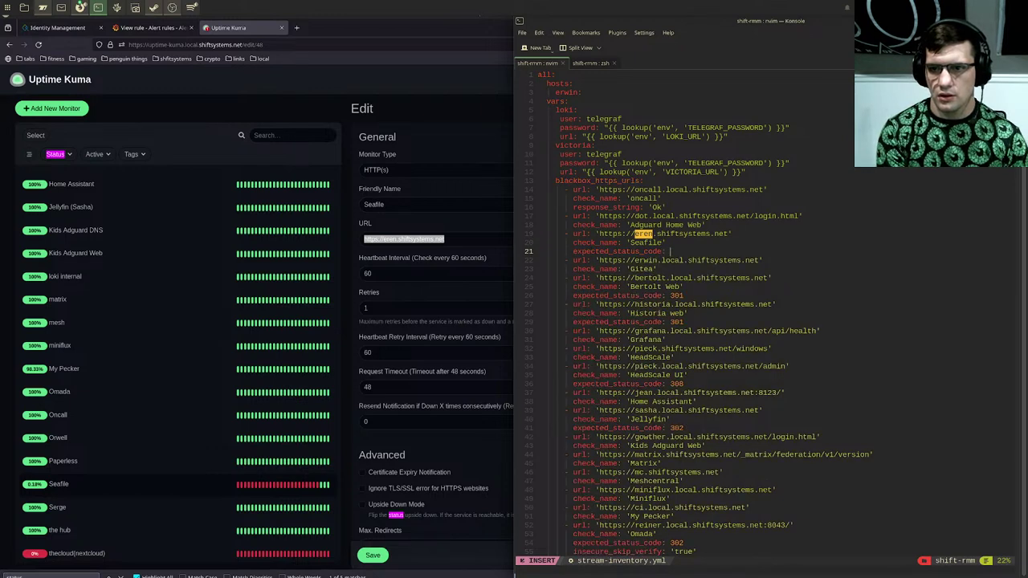
{"action": "type", "text": "302"}
{"action": "key", "text": "Escape"}
{"action": "type", "text": ":wq"}
{"action": "key", "text": "Return"}
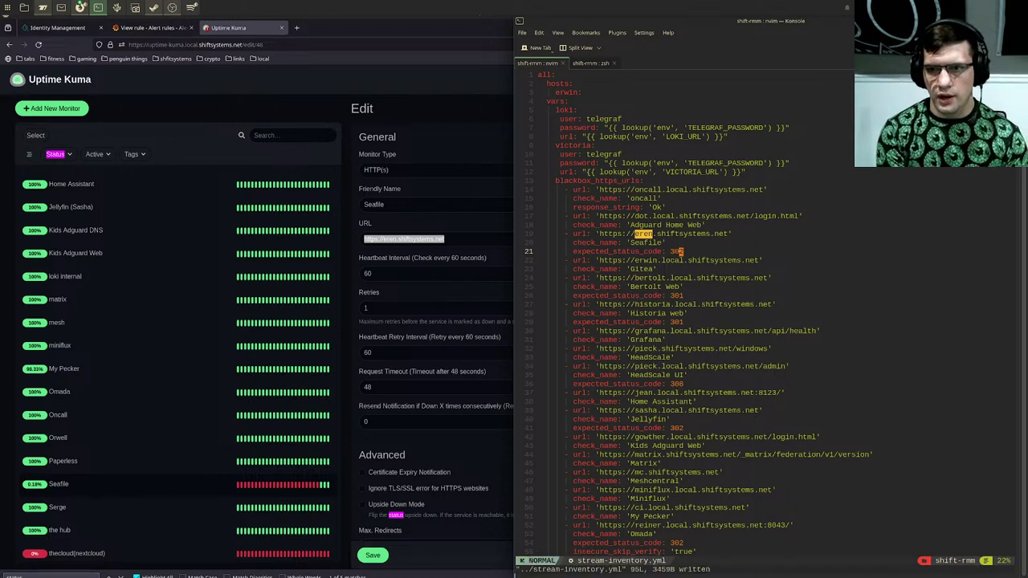
{"action": "key", "text": "k"}
{"action": "key", "text": "k"}
{"action": "key", "text": "k"}
{"action": "key", "text": "k"}
{"action": "key", "text": "k"}
{"action": "key", "text": "k"}
{"action": "key", "text": "k"}
{"action": "key", "text": "k"}
{"action": "key", "text": "k"}
{"action": "key", "text": "k"}
{"action": "key", "text": "k"}
{"action": "key", "text": "k"}
{"action": "key", "text": "k"}
{"action": "key", "text": "k"}
{"action": "key", "text": "k"}
{"action": "key", "text": "k"}
{"action": "key", "text": "k"}
{"action": "key", "text": "k"}
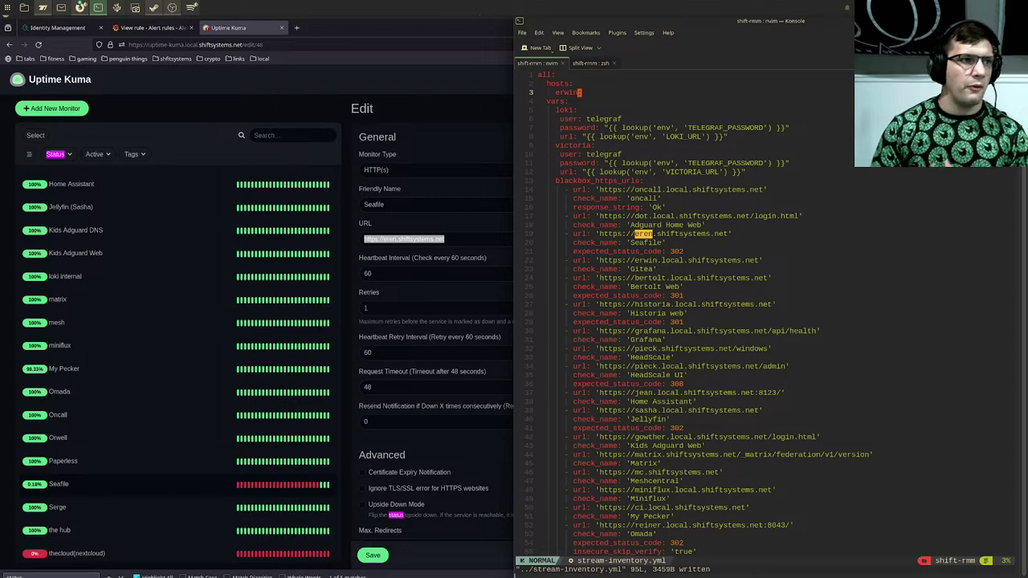
Step: Add a 'gowther:' host line under erwin in stream-inventory.yml and save with :wq
{"action": "left_click", "coordinate": [318, 102]}
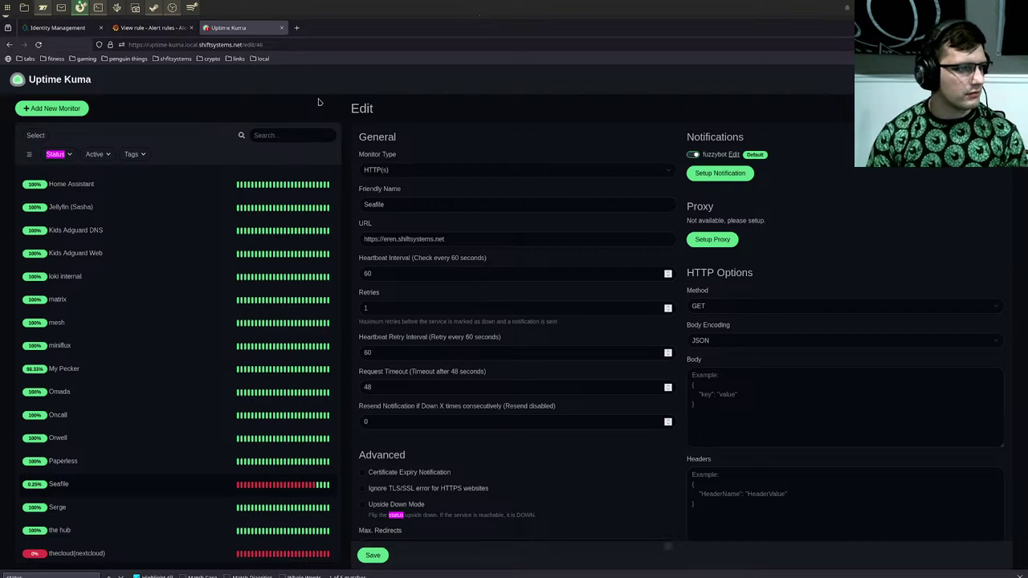
{"action": "left_click", "coordinate": [193, 10]}
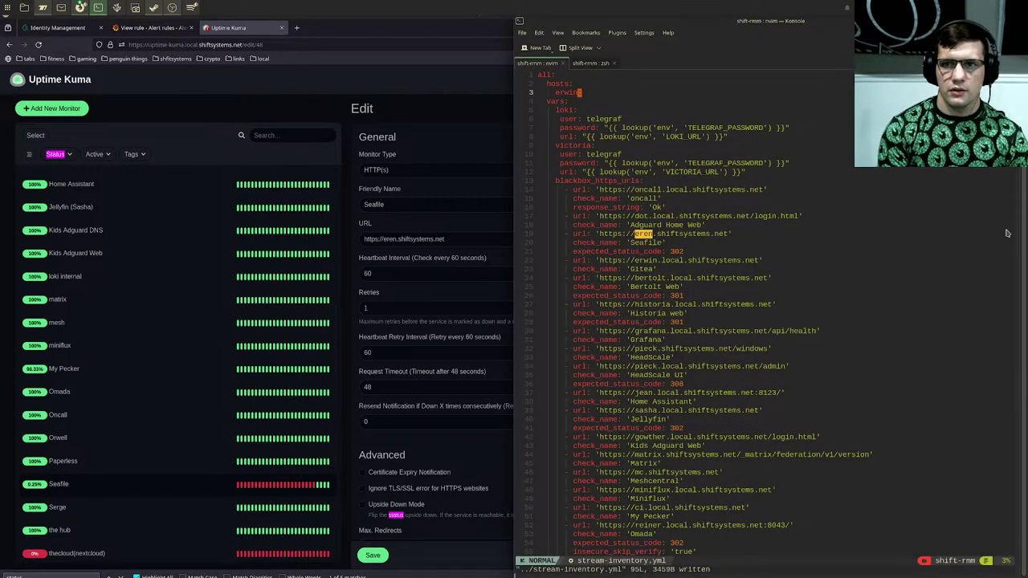
{"action": "key", "text": "a"}
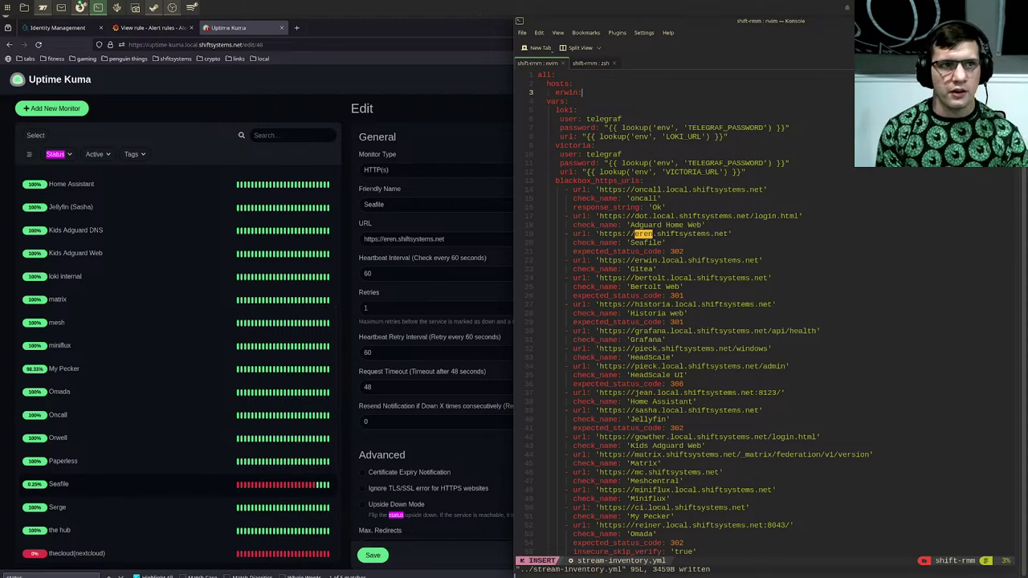
{"action": "key", "text": "Return"}
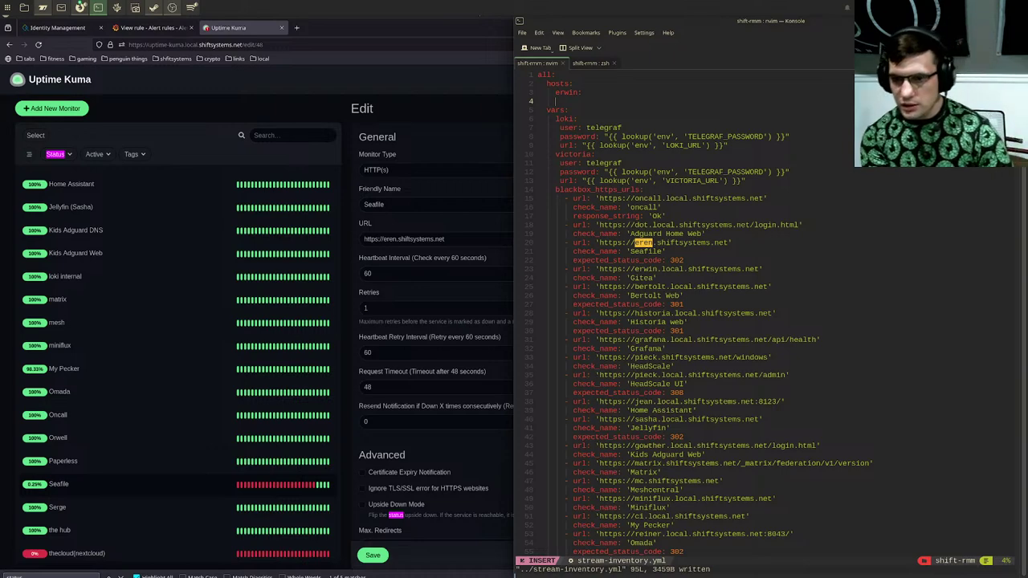
{"action": "type", "text": "gowther:"}
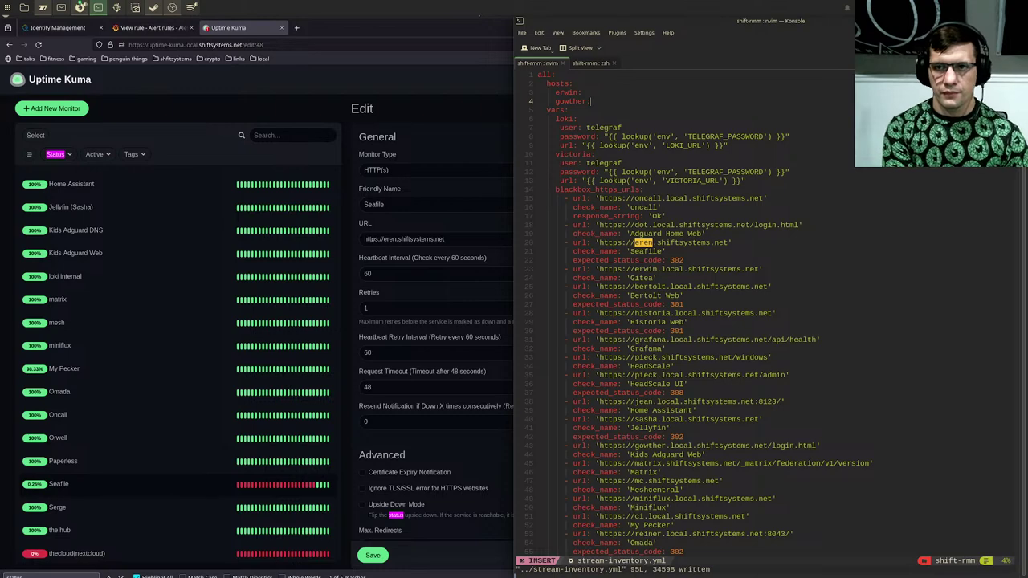
{"action": "key", "text": "Escape"}
{"action": "type", "text": ":wq"}
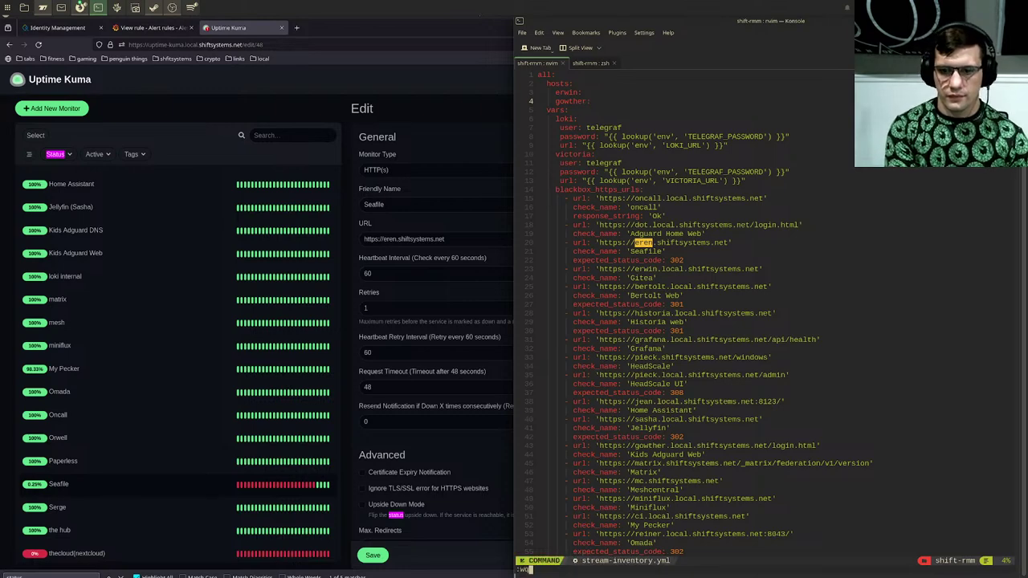
{"action": "key", "text": "Return"}
Step: Run ../shift-env, submit the become password, and accept gowther's host key with 'yes'
{"action": "type", "text": "../shift-env"}
{"action": "key", "text": "Return"}
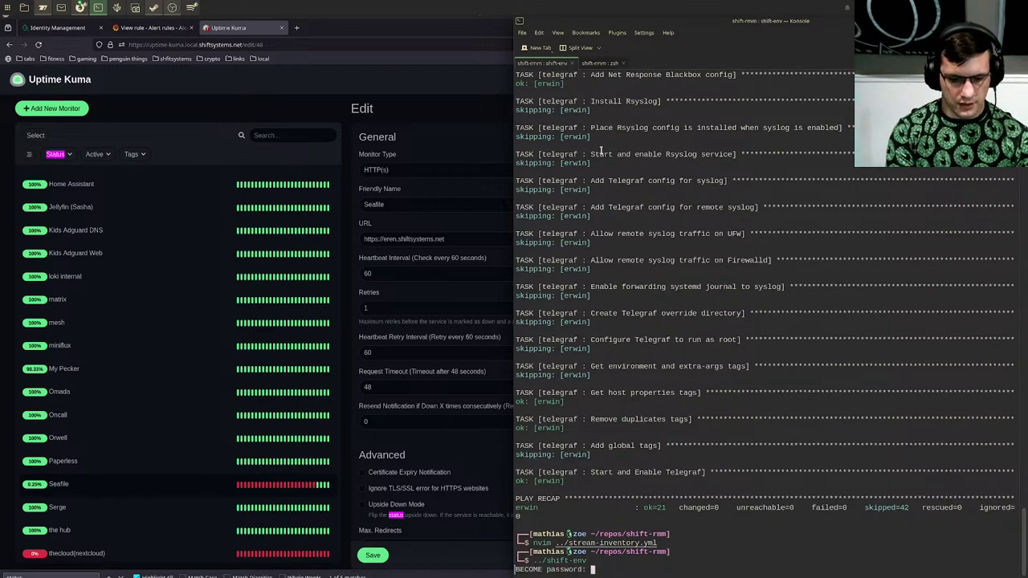
{"action": "key", "text": "Return"}
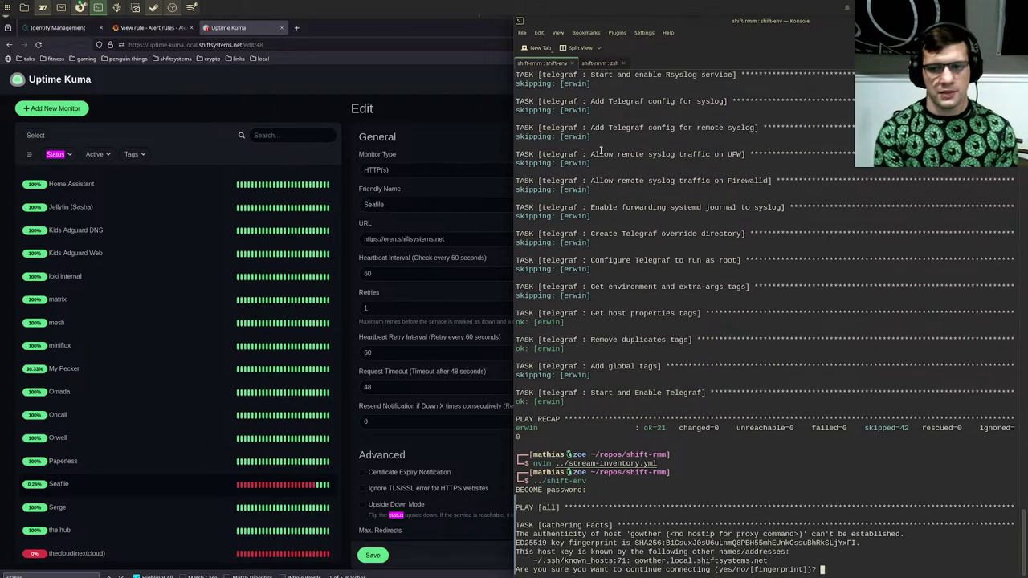
{"action": "type", "text": "yes"}
{"action": "key", "text": "Return"}
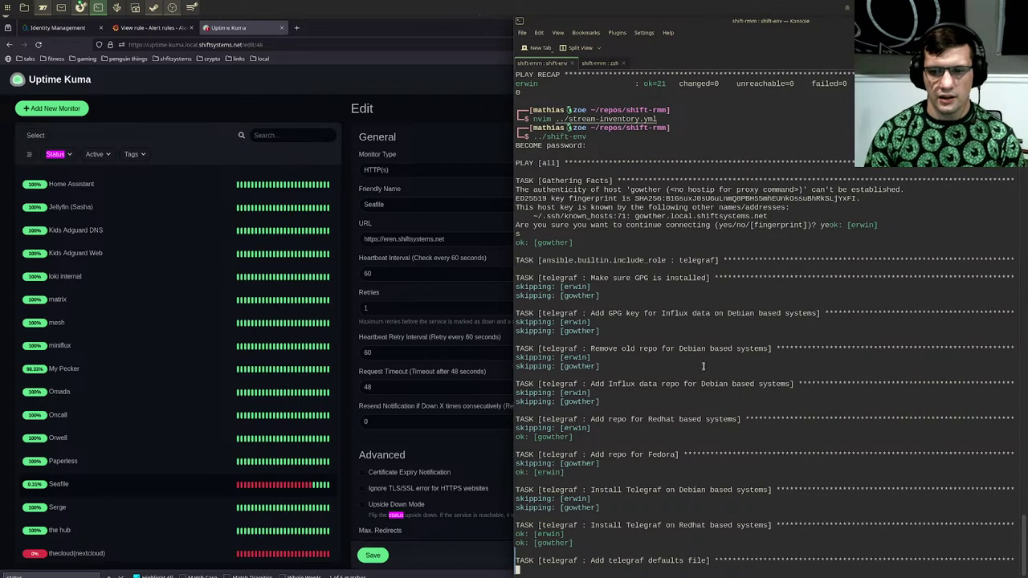
{"action": "left_click", "coordinate": [437, 88]}
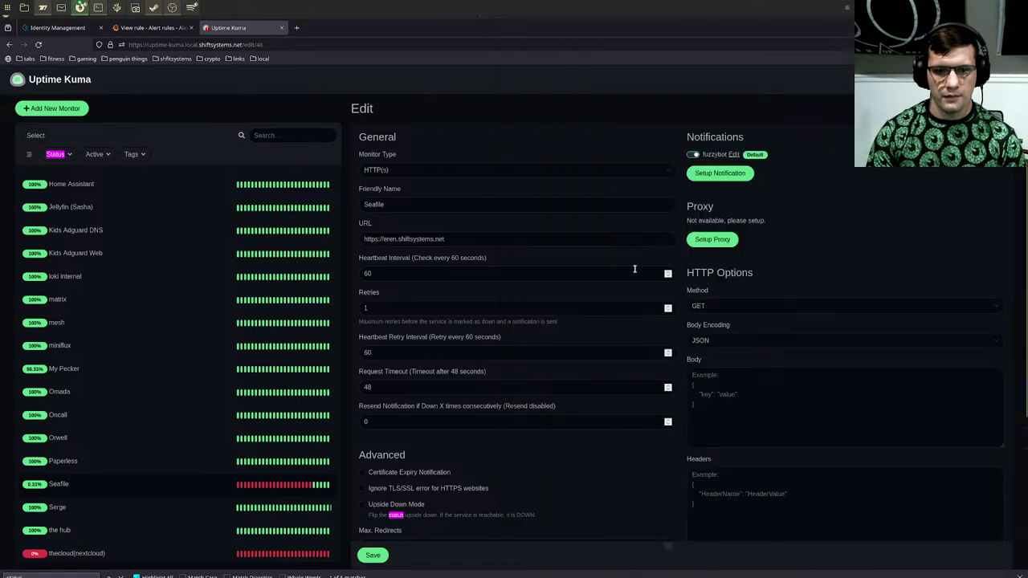
{"action": "scroll", "coordinate": [603, 346], "scroll_direction": "down", "scroll_amount": 3}
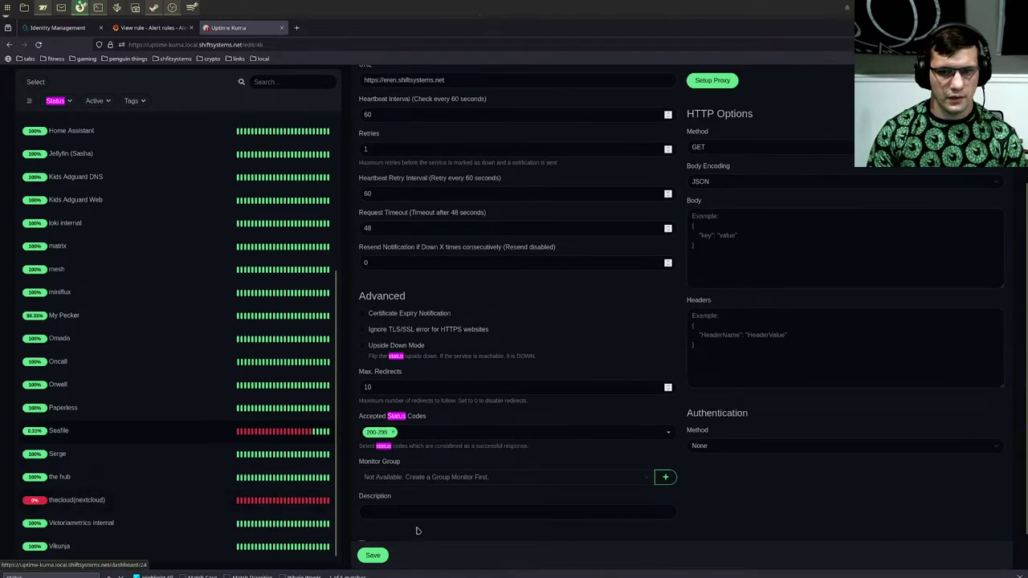
{"action": "scroll", "coordinate": [417, 526], "scroll_direction": "up", "scroll_amount": 3}
{"action": "scroll", "coordinate": [124, 367], "scroll_direction": "up", "scroll_amount": 3}
{"action": "scroll", "coordinate": [115, 322], "scroll_direction": "down", "scroll_amount": 4}
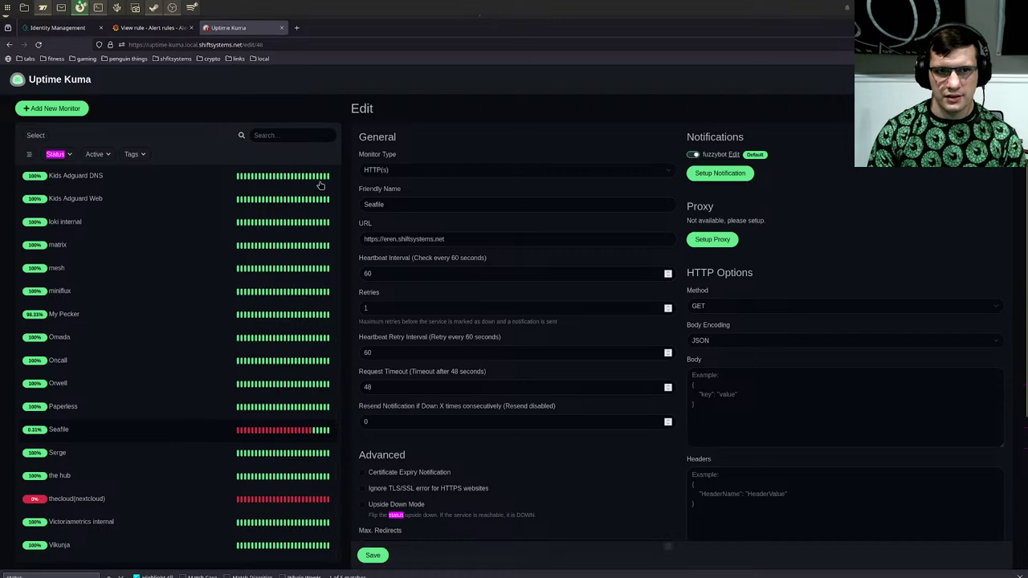
{"action": "left_click", "coordinate": [144, 26]}
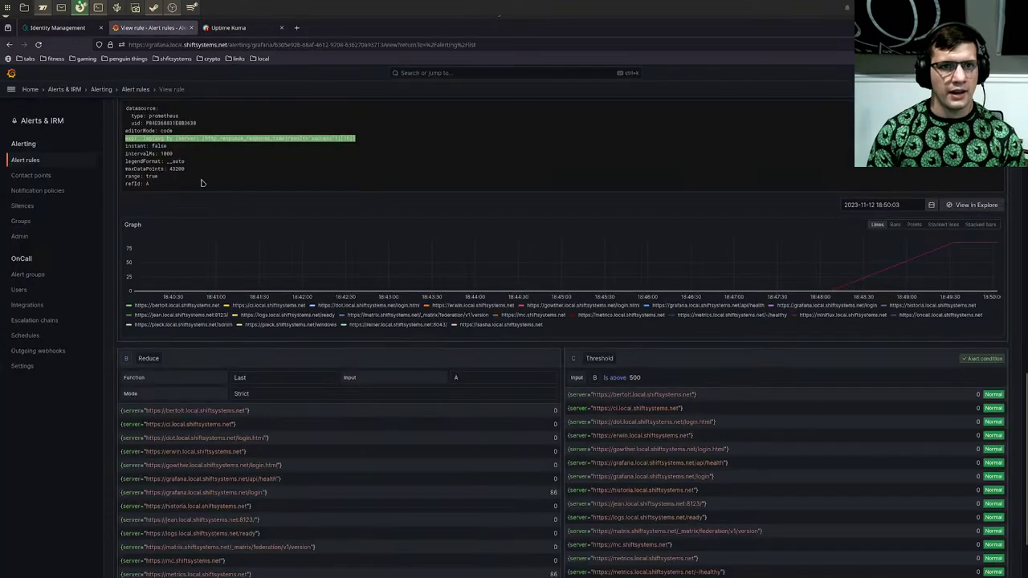
{"action": "scroll", "coordinate": [302, 307], "scroll_direction": "up", "scroll_amount": 3}
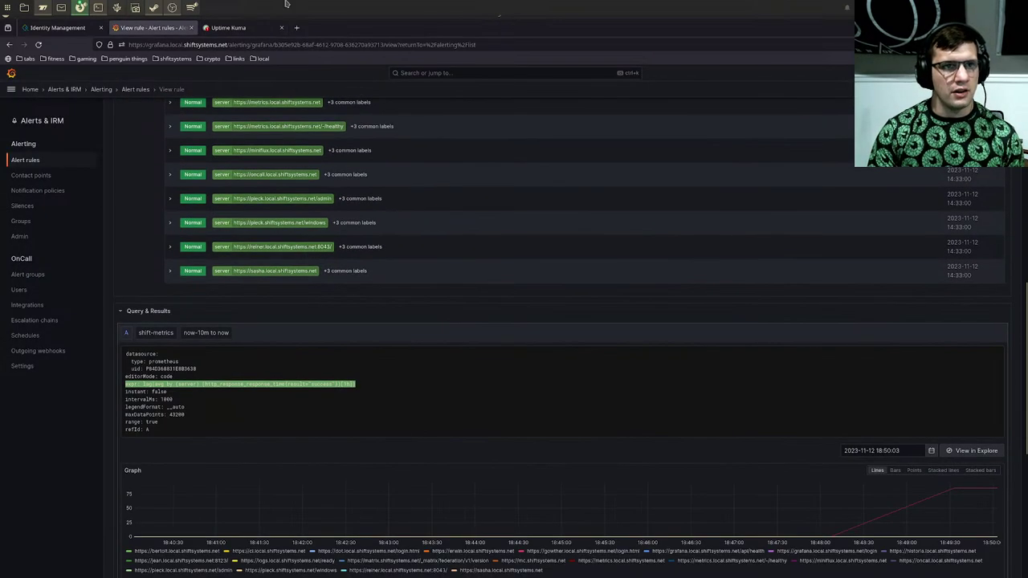
{"action": "left_click", "coordinate": [229, 27]}
{"action": "scroll", "coordinate": [518, 285], "scroll_direction": "down", "scroll_amount": 3}
{"action": "scroll", "coordinate": [519, 287], "scroll_direction": "up", "scroll_amount": 3}
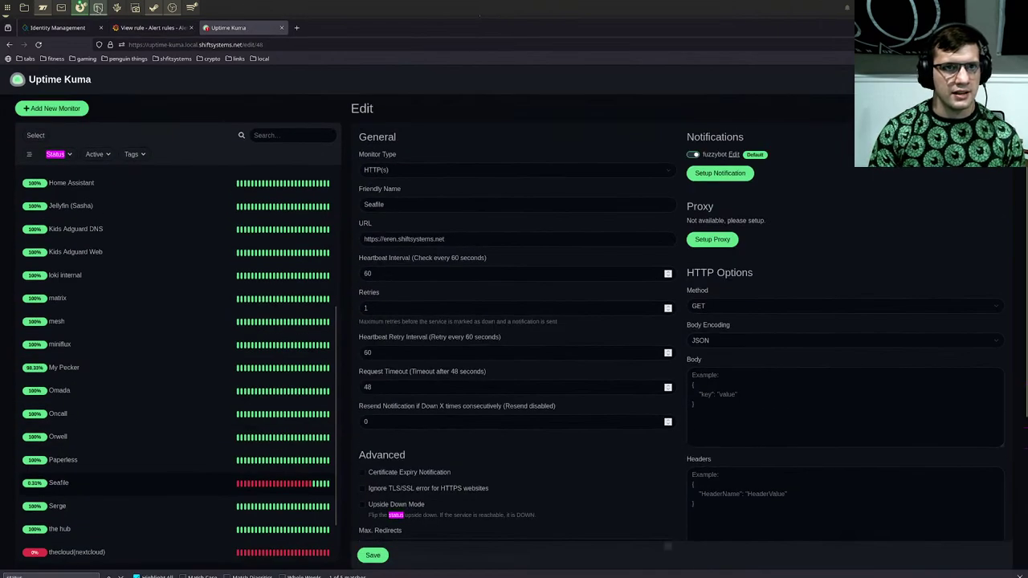
Step: Review the final Telegraf task output and PLAY RECAP, then return to the Grafana alert rule
{"action": "key", "text": "alt+Tab"}
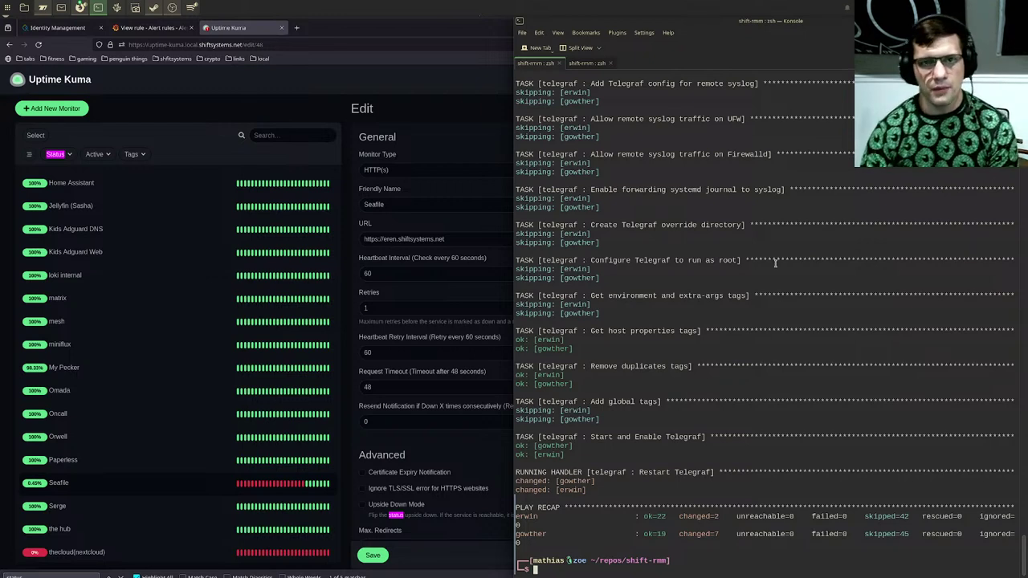
{"action": "left_click_drag", "start_coordinate": [624, 252], "coordinate": [773, 432]}
{"action": "left_click", "coordinate": [772, 425]}
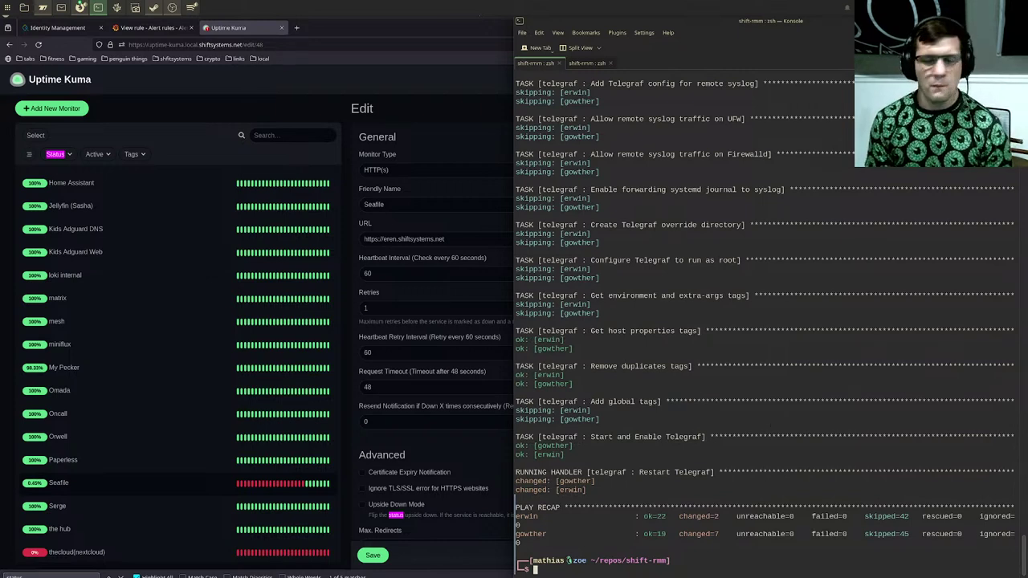
{"action": "left_click_drag", "start_coordinate": [732, 285], "coordinate": [1002, 531]}
{"action": "double_click", "coordinate": [1002, 532]}
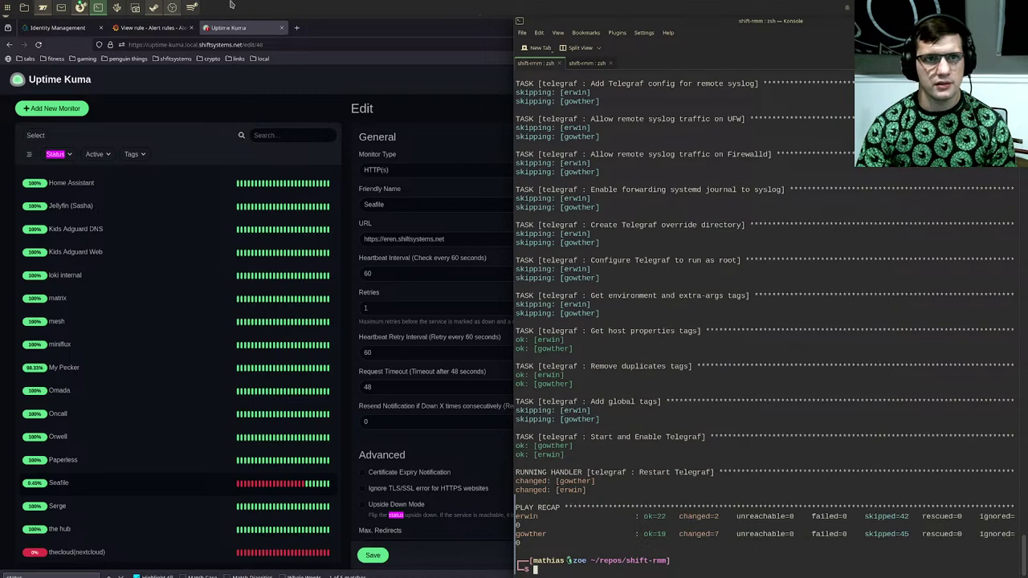
{"action": "left_click", "coordinate": [165, 29]}
{"action": "scroll", "coordinate": [332, 142], "scroll_direction": "up", "scroll_amount": 10}
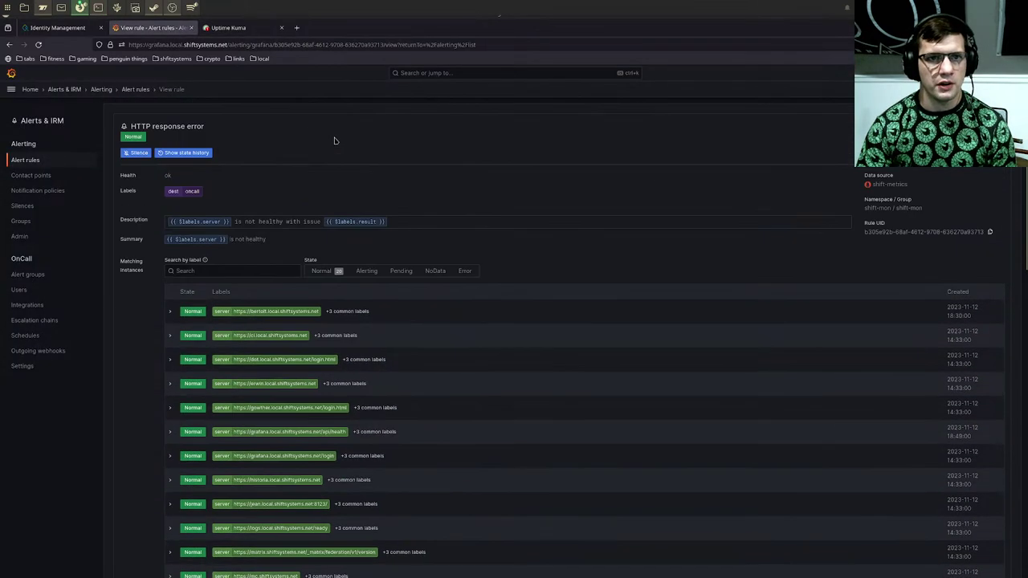
Step: Search Grafana for 'uptim' and open the Uptime Kuma dashboard
{"action": "left_click", "coordinate": [426, 73]}
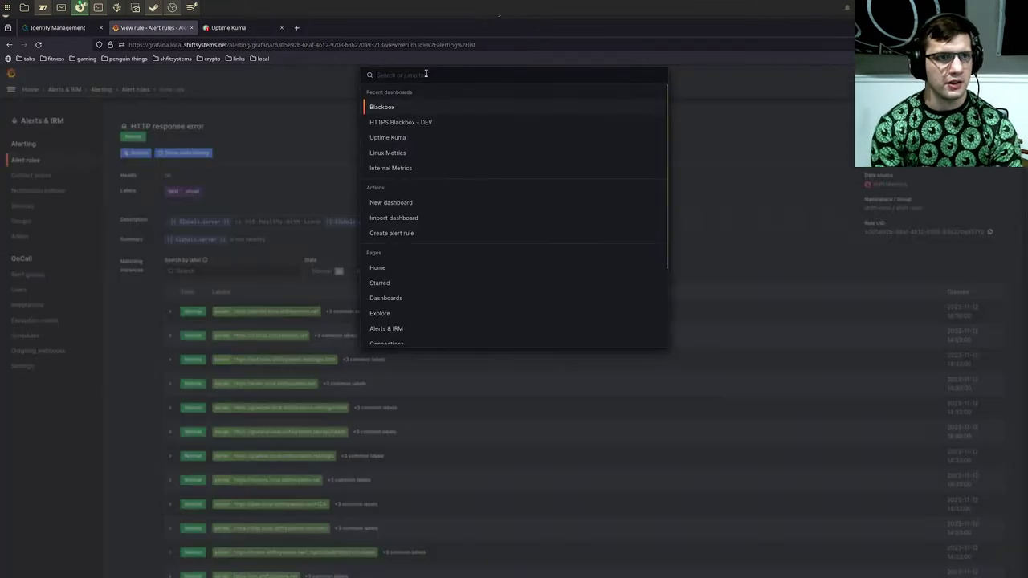
{"action": "type", "text": "uptim"}
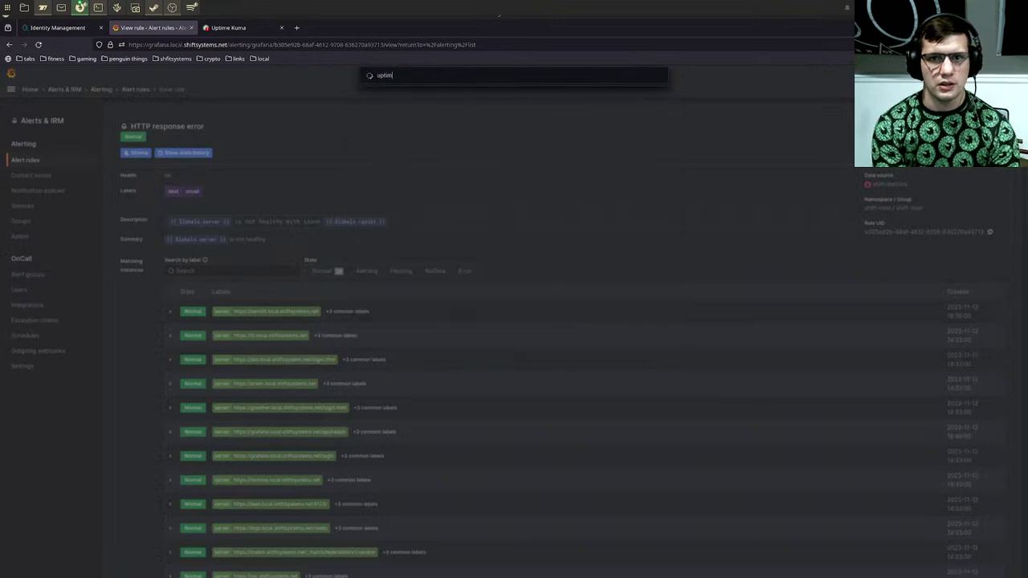
{"action": "key", "text": "Return"}
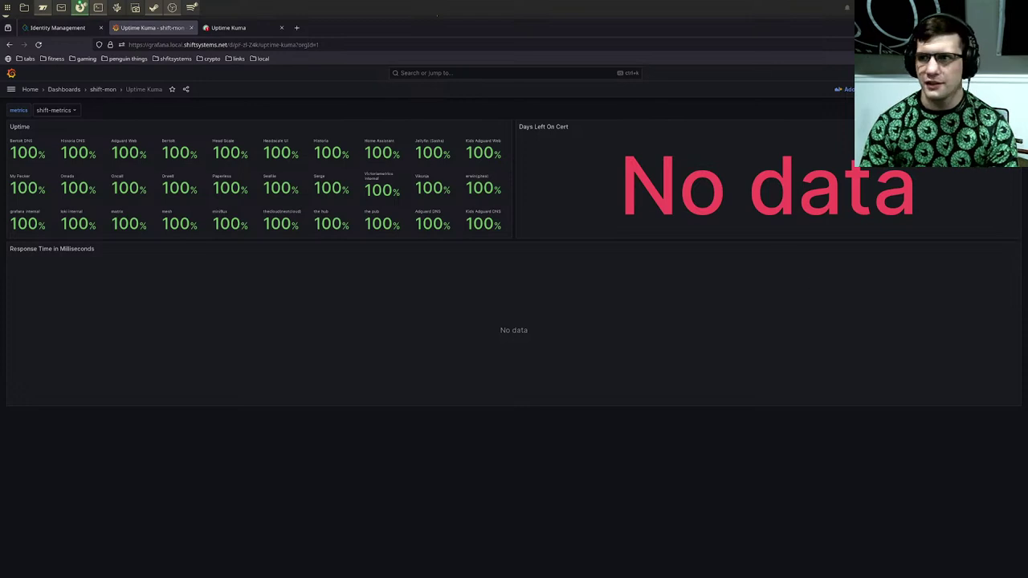
Step: Try Last 3 hours and Last 1 hour, then set the dashboard to Last 30 days
{"action": "left_click", "coordinate": [940, 89]}
{"action": "left_click", "coordinate": [910, 182]}
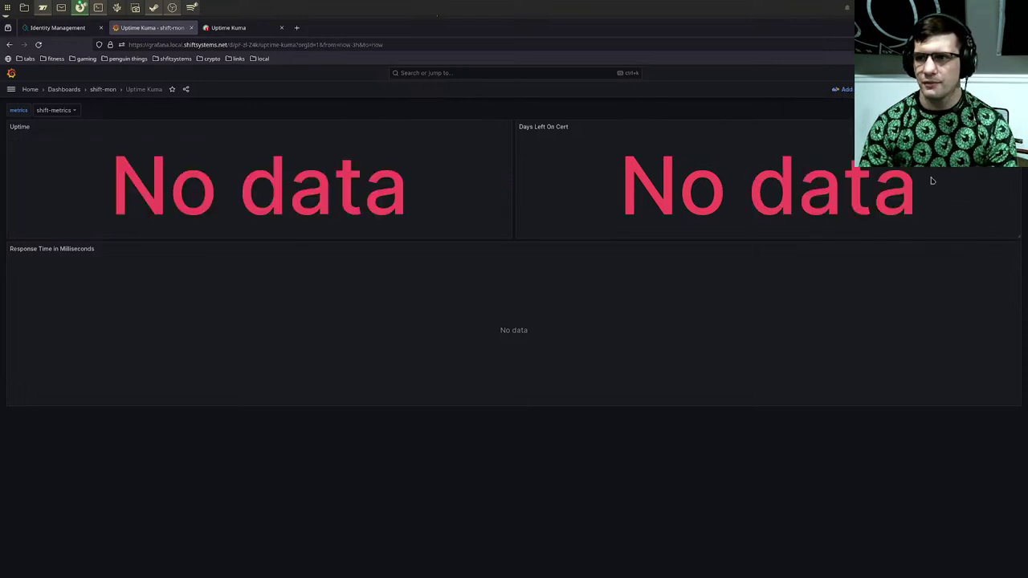
{"action": "left_click", "coordinate": [940, 89]}
{"action": "left_click", "coordinate": [924, 169]}
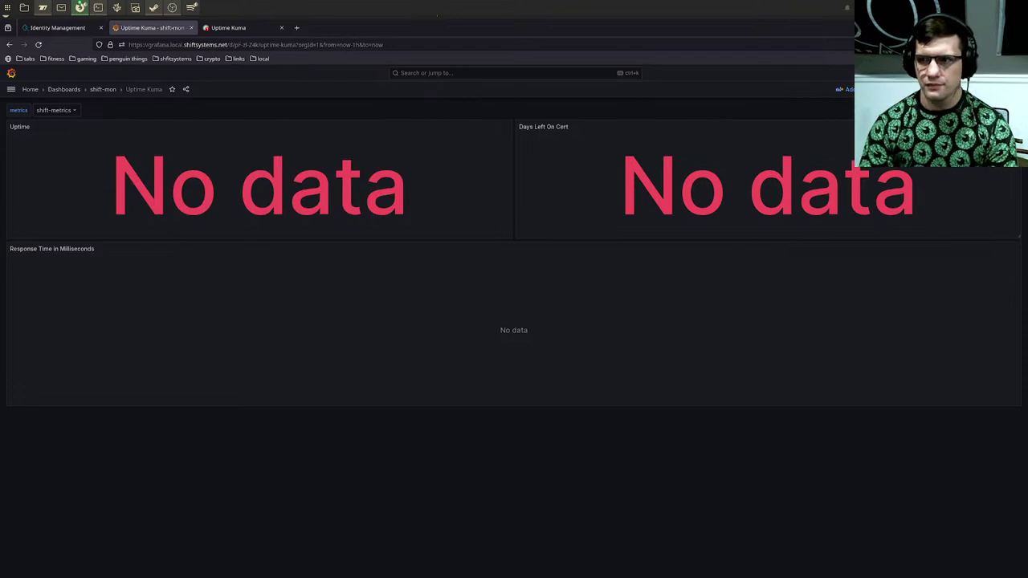
{"action": "left_click", "coordinate": [940, 90]}
{"action": "scroll", "coordinate": [935, 238], "scroll_direction": "down", "scroll_amount": 3}
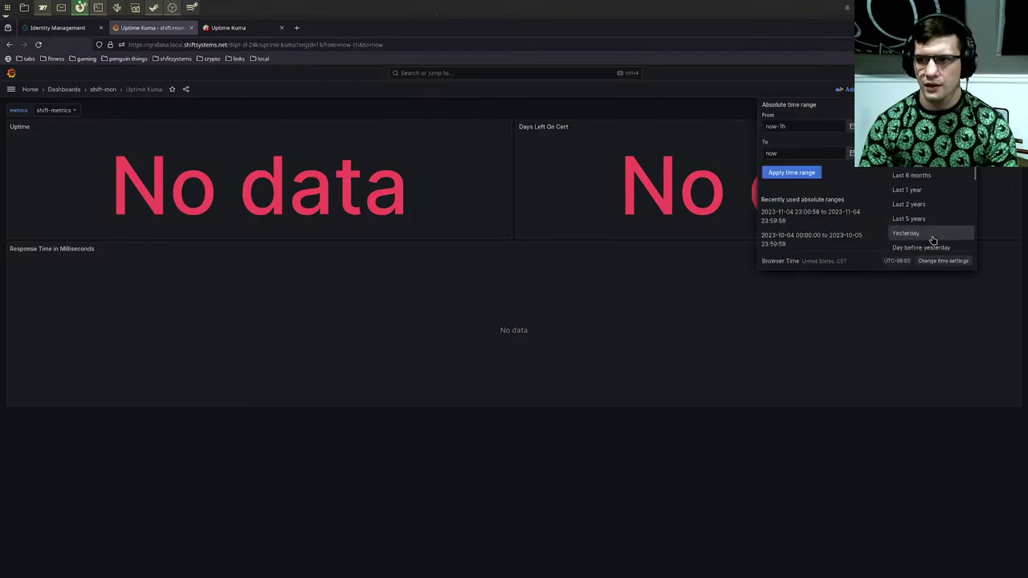
{"action": "left_click", "coordinate": [912, 146]}
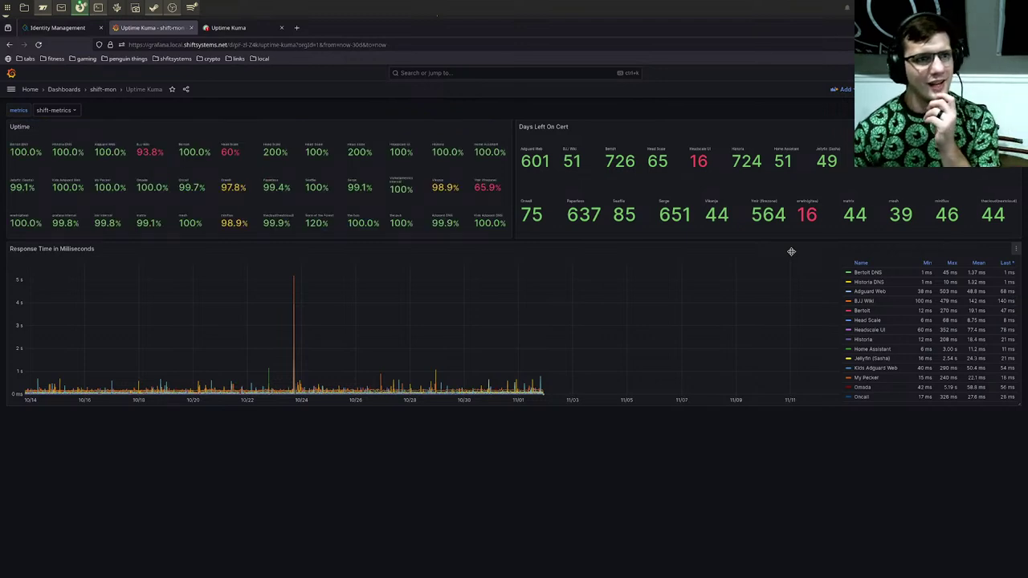
Step: Close the separate Uptime Kuma monitor edit tab
{"action": "right_click", "coordinate": [682, 392]}
{"action": "right_click", "coordinate": [678, 369]}
{"action": "left_click", "coordinate": [558, 415]}
{"action": "mouse_move", "coordinate": [528, 390]}
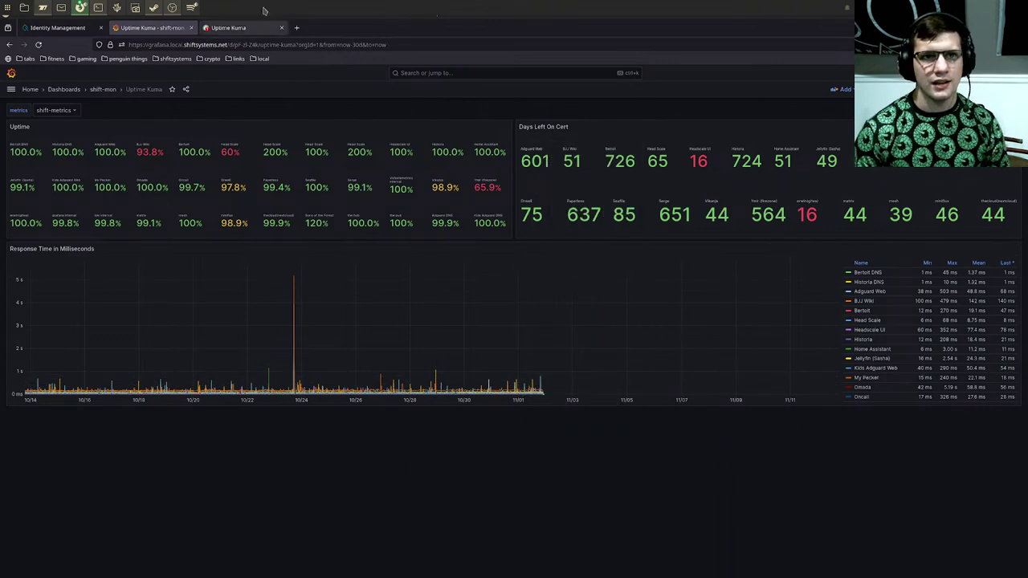
{"action": "left_click", "coordinate": [244, 32]}
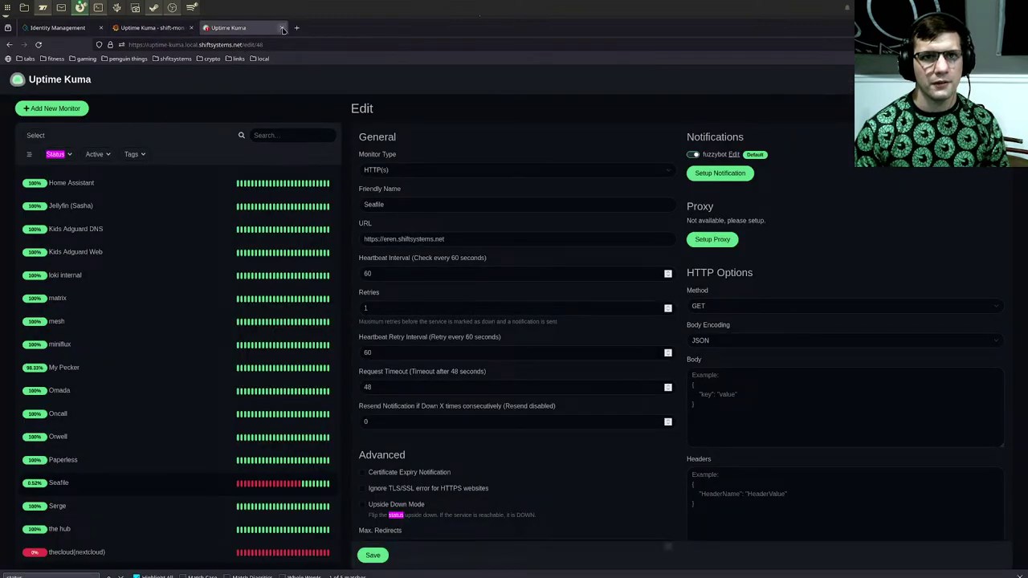
{"action": "left_click", "coordinate": [281, 28]}
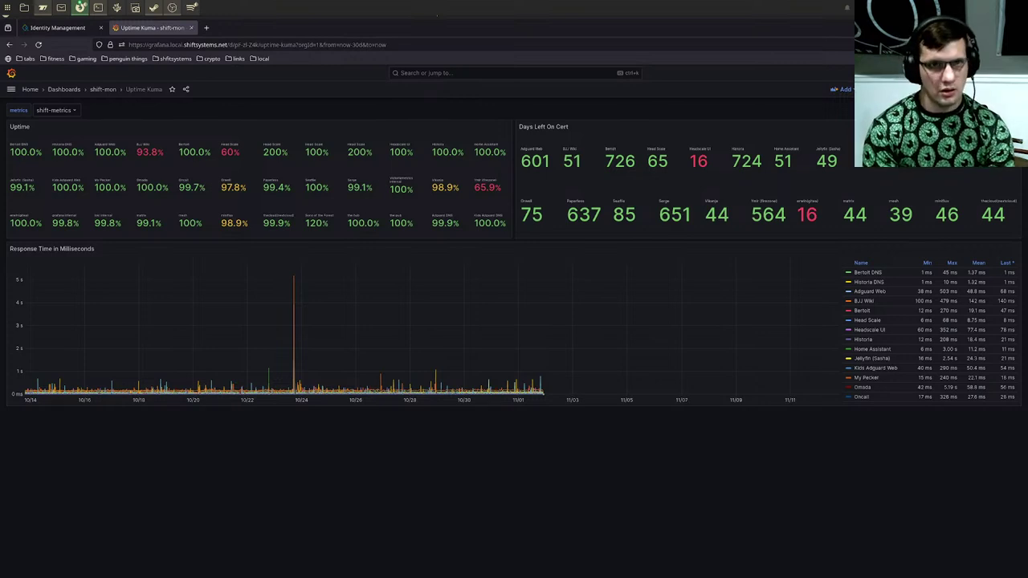
Step: Search 'statpingng' in a new tab and open the statping-ng GitHub repository page
{"action": "key", "text": "ctrl+t"}
{"action": "key", "text": "ctrl+t"}
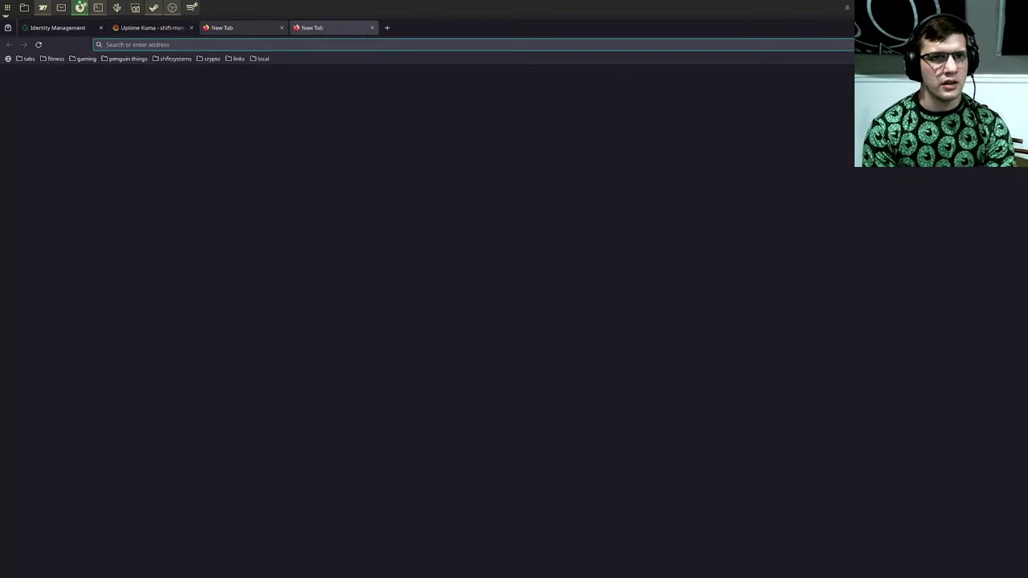
{"action": "type", "text": "statping"}
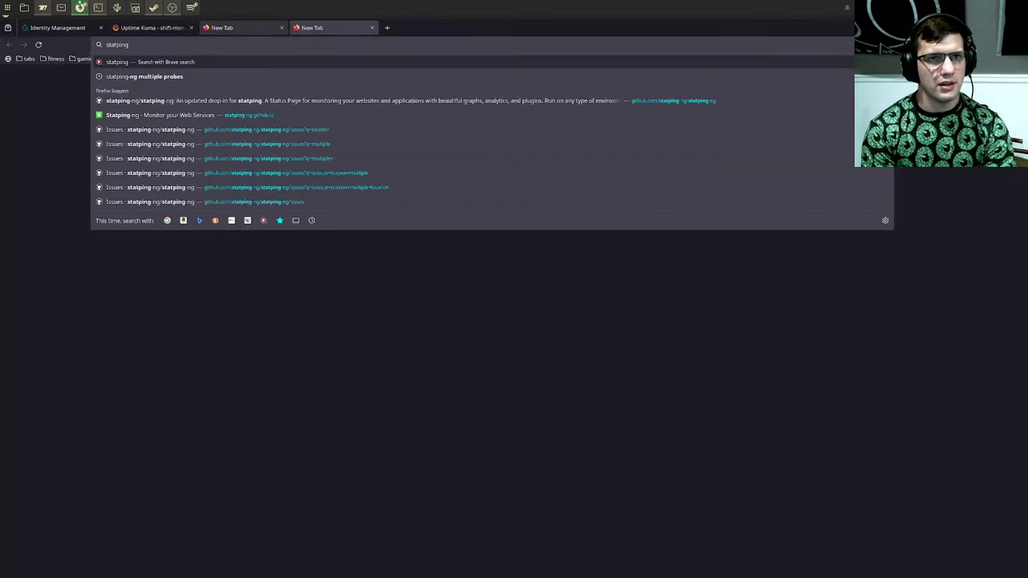
{"action": "type", "text": "ng"}
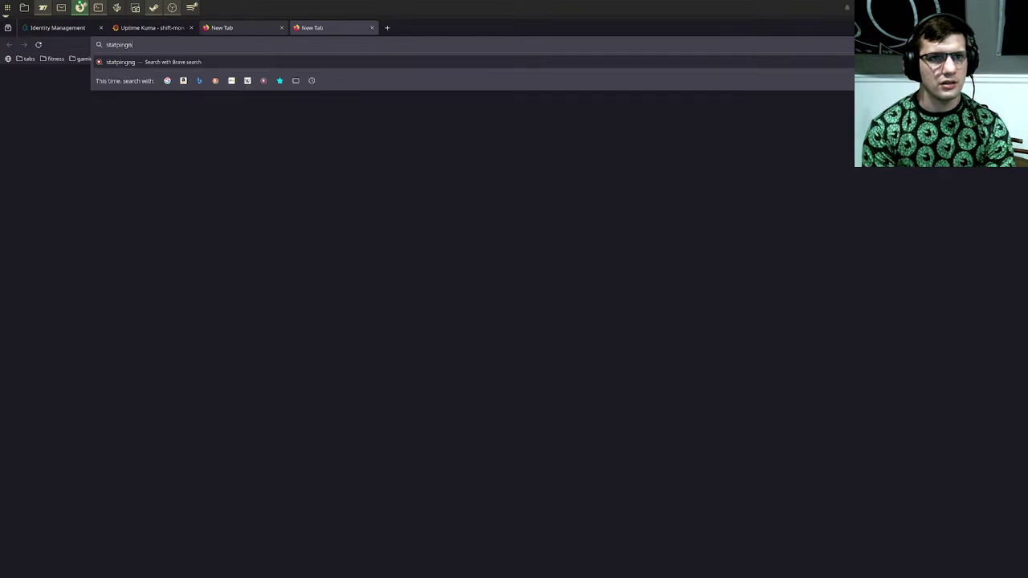
{"action": "key", "text": "Down"}
{"action": "key", "text": "Down"}
{"action": "key", "text": "Down"}
{"action": "key", "text": "Return"}
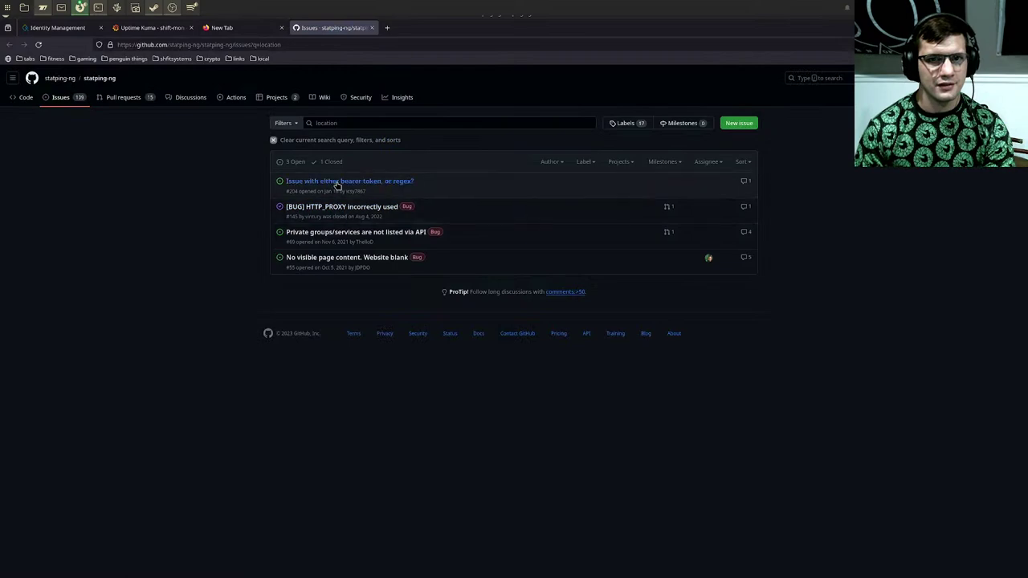
{"action": "mouse_move", "coordinate": [338, 184]}
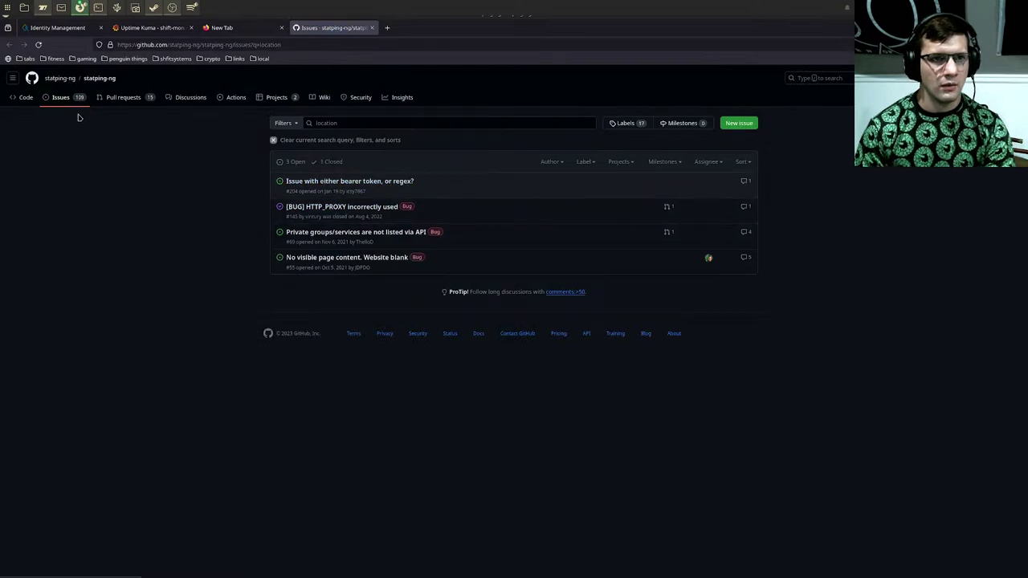
{"action": "left_click", "coordinate": [100, 78]}
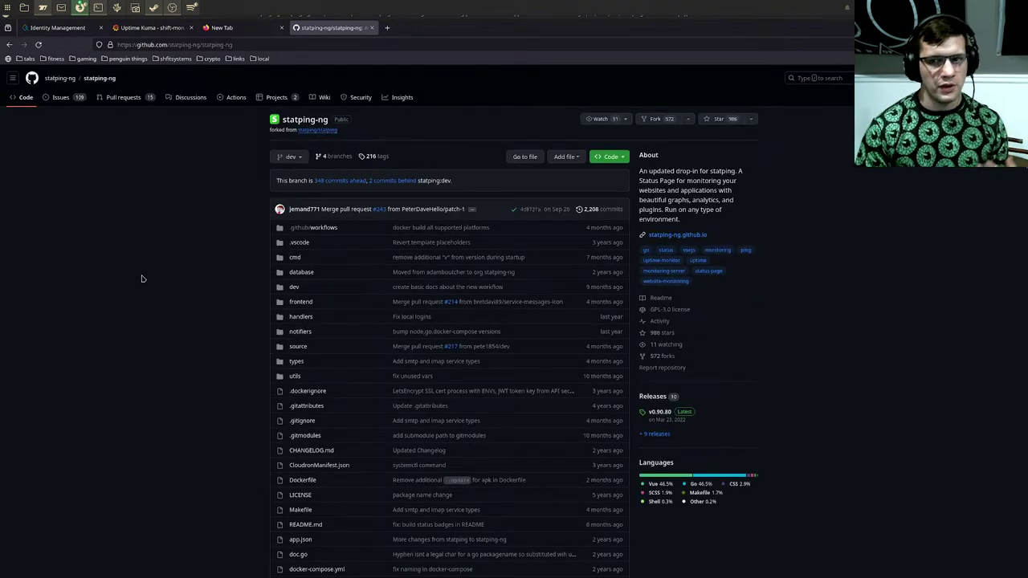
Step: Read through the statping-ng README, including its SMTP and Slack notifications sentence
{"action": "scroll", "coordinate": [141, 279], "scroll_direction": "down", "scroll_amount": 3}
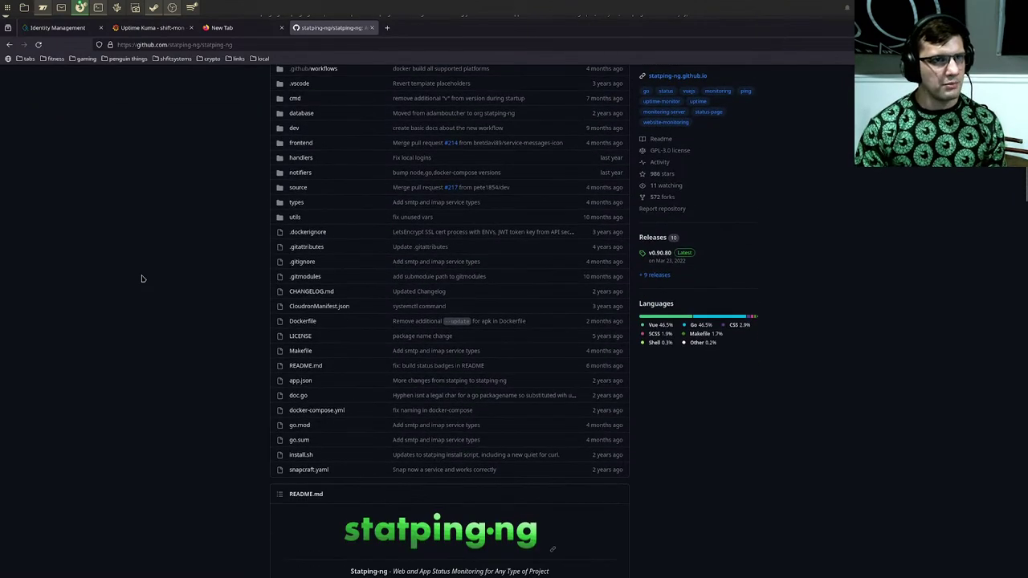
{"action": "scroll", "coordinate": [141, 278], "scroll_direction": "down", "scroll_amount": 3}
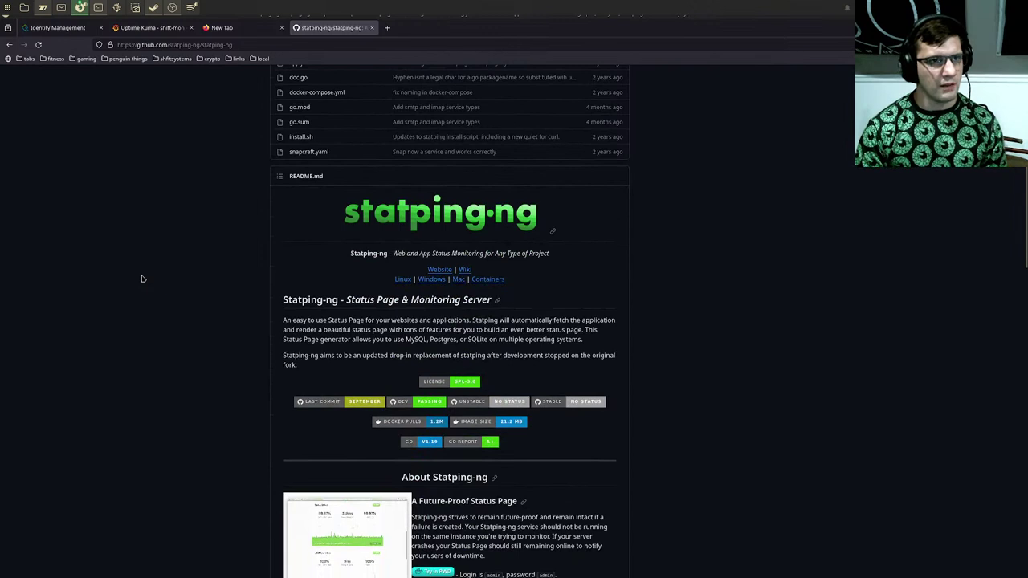
{"action": "scroll", "coordinate": [141, 279], "scroll_direction": "down", "scroll_amount": 1}
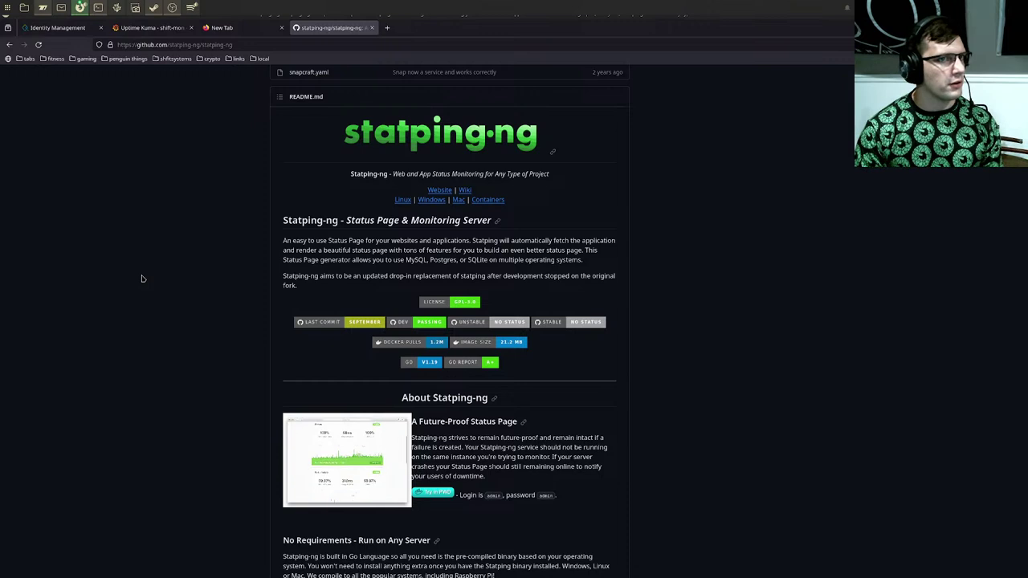
{"action": "scroll", "coordinate": [142, 279], "scroll_direction": "down", "scroll_amount": 2}
{"action": "scroll", "coordinate": [142, 278], "scroll_direction": "down", "scroll_amount": 4}
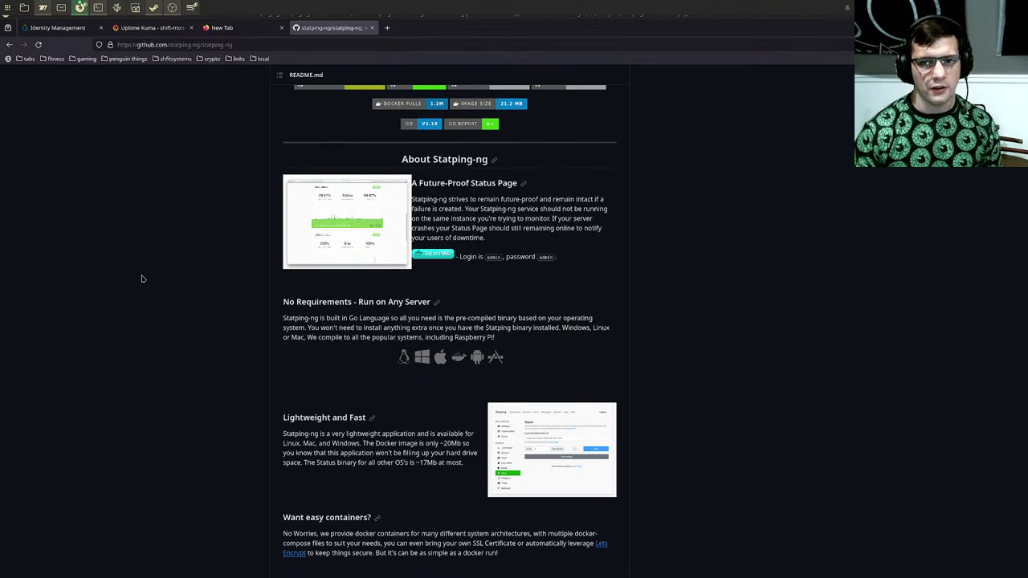
{"action": "scroll", "coordinate": [142, 279], "scroll_direction": "down", "scroll_amount": 2}
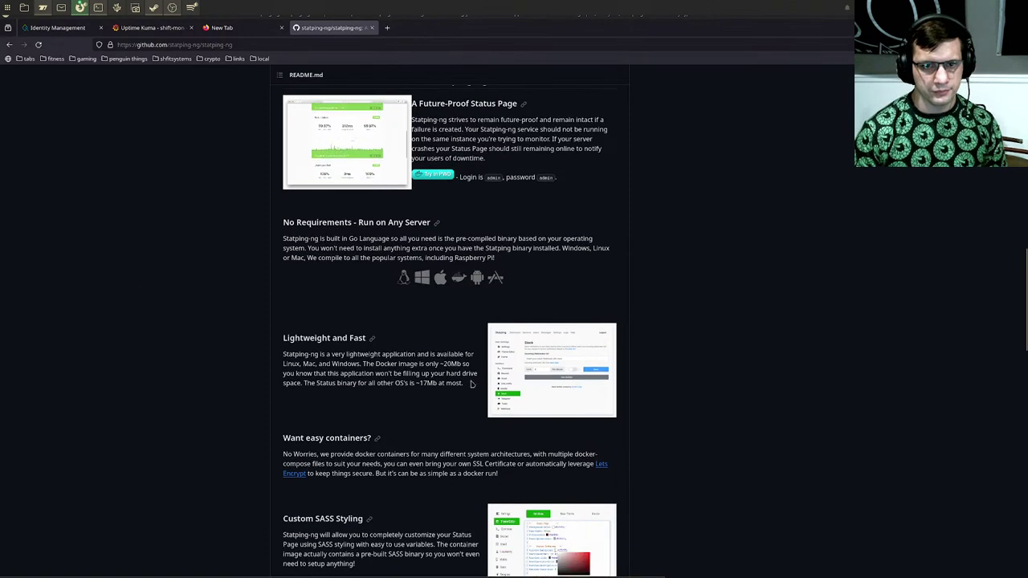
{"action": "scroll", "coordinate": [386, 370], "scroll_direction": "down", "scroll_amount": 4}
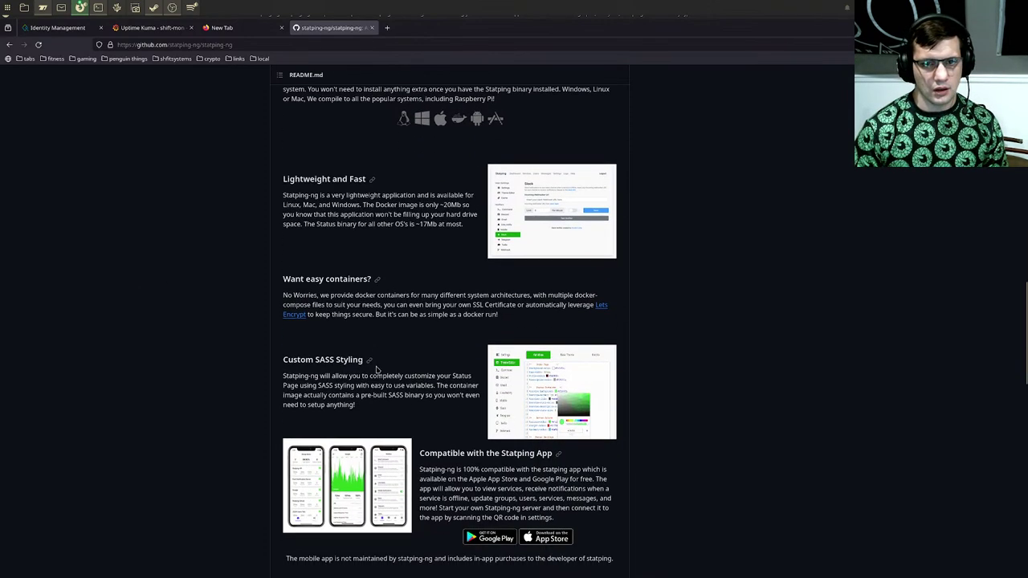
{"action": "scroll", "coordinate": [455, 424], "scroll_direction": "down", "scroll_amount": 2}
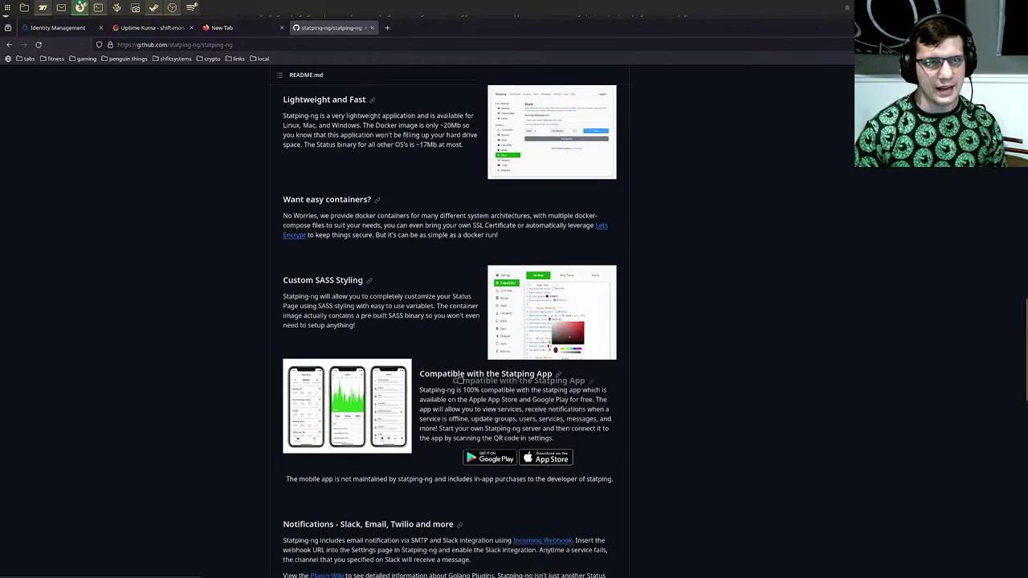
{"action": "scroll", "coordinate": [461, 384], "scroll_direction": "down", "scroll_amount": 2}
{"action": "scroll", "coordinate": [369, 430], "scroll_direction": "down", "scroll_amount": 4}
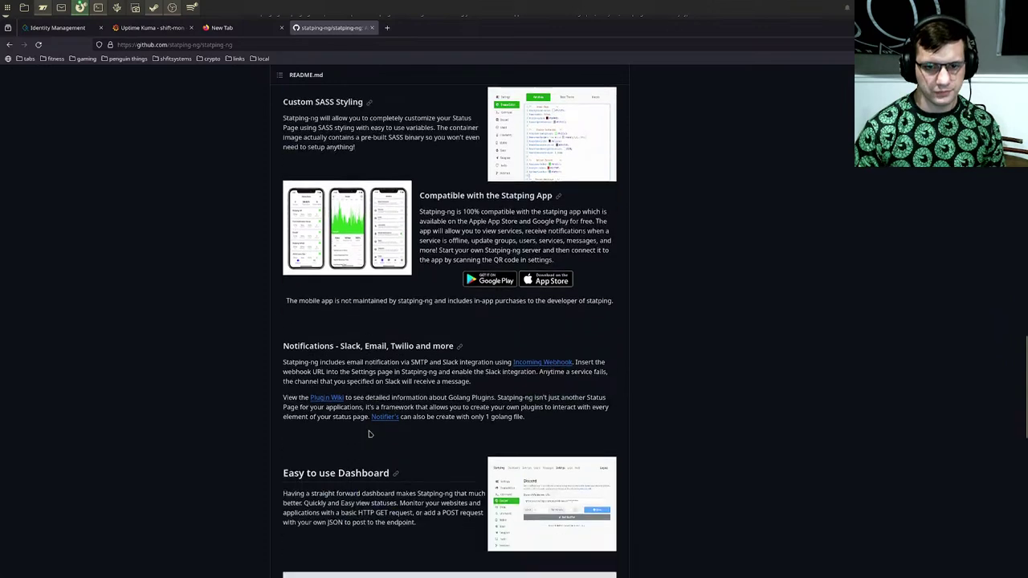
{"action": "left_click_drag", "start_coordinate": [285, 302], "coordinate": [441, 313]}
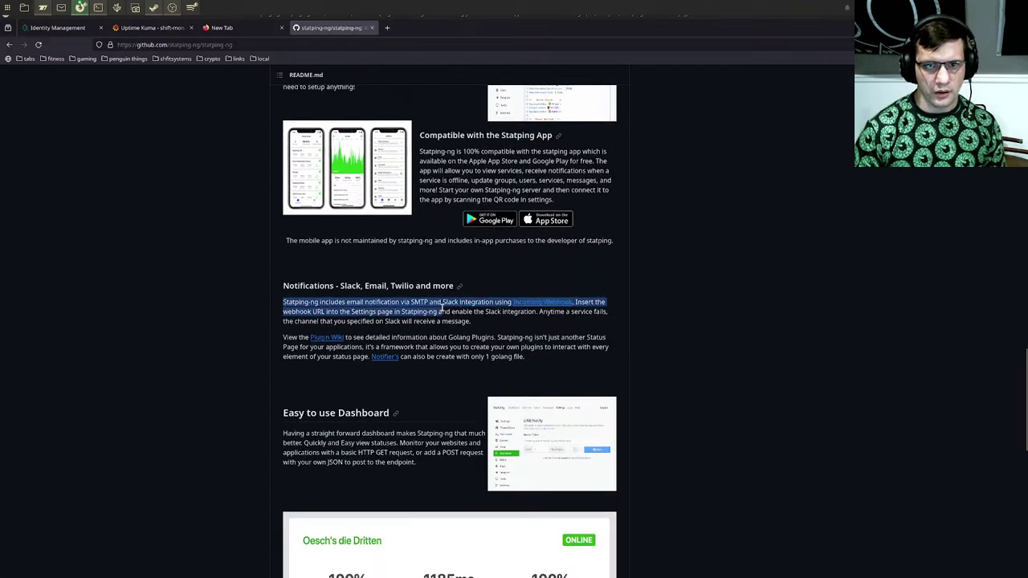
{"action": "left_click", "coordinate": [388, 302]}
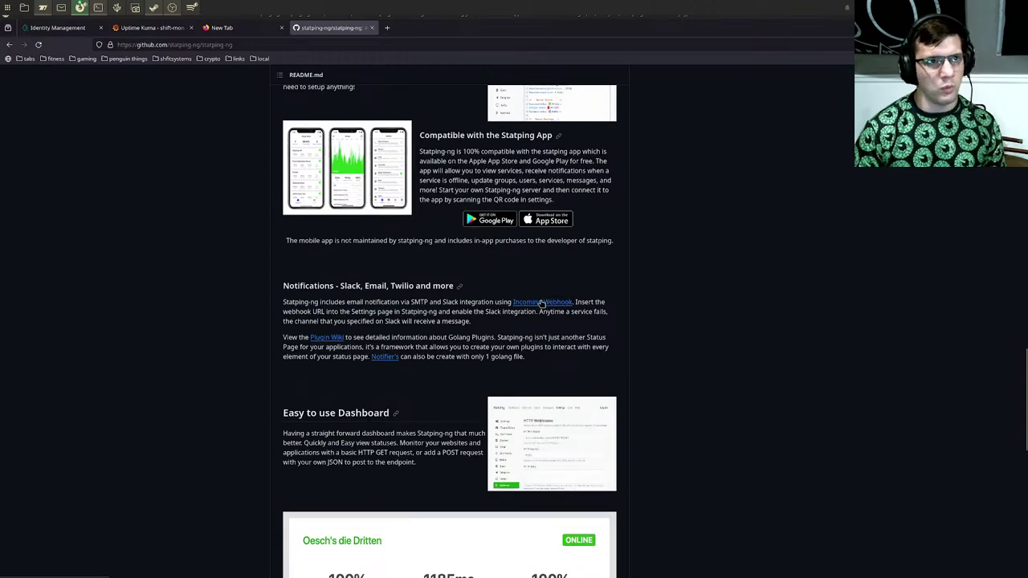
{"action": "scroll", "coordinate": [496, 305], "scroll_direction": "down", "scroll_amount": 2}
{"action": "scroll", "coordinate": [386, 305], "scroll_direction": "down", "scroll_amount": 6}
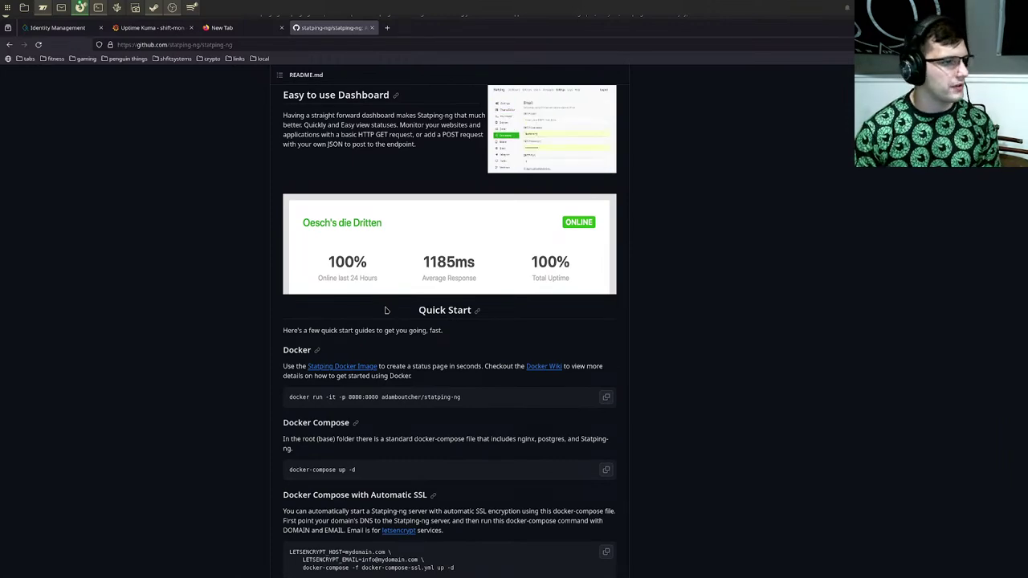
{"action": "scroll", "coordinate": [385, 310], "scroll_direction": "down", "scroll_amount": 4}
{"action": "scroll", "coordinate": [386, 310], "scroll_direction": "down", "scroll_amount": 4}
{"action": "scroll", "coordinate": [386, 310], "scroll_direction": "up", "scroll_amount": 20}
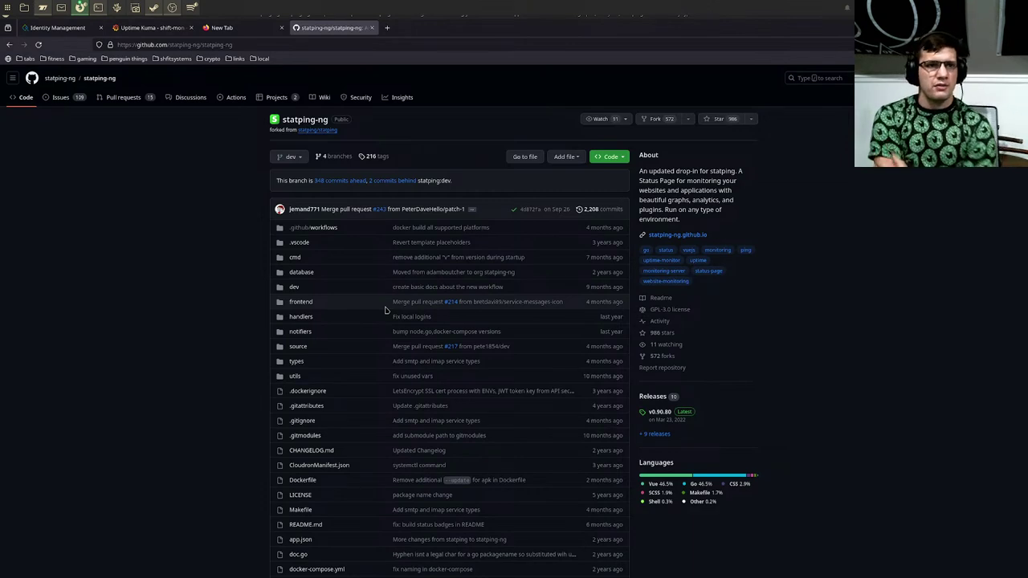
Step: Search the web for 'grafana synthetic monitoring' and open the Synthetic Monitoring plugin page
{"action": "key", "text": "ctrl+t"}
{"action": "type", "text": "grafana"}
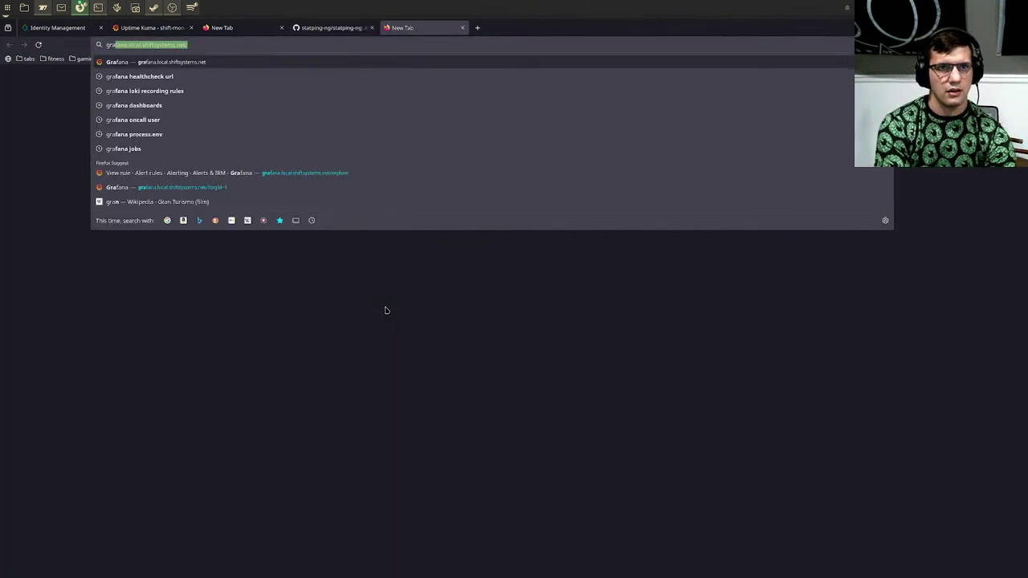
{"action": "type", "text": " synthetic mo"}
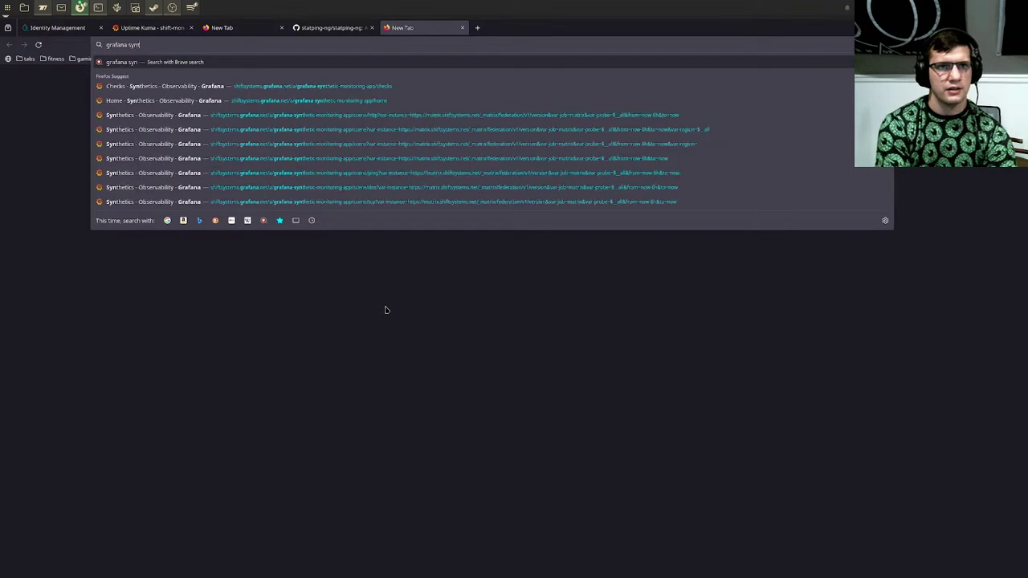
{"action": "type", "text": "nitoring"}
{"action": "key", "text": "Return"}
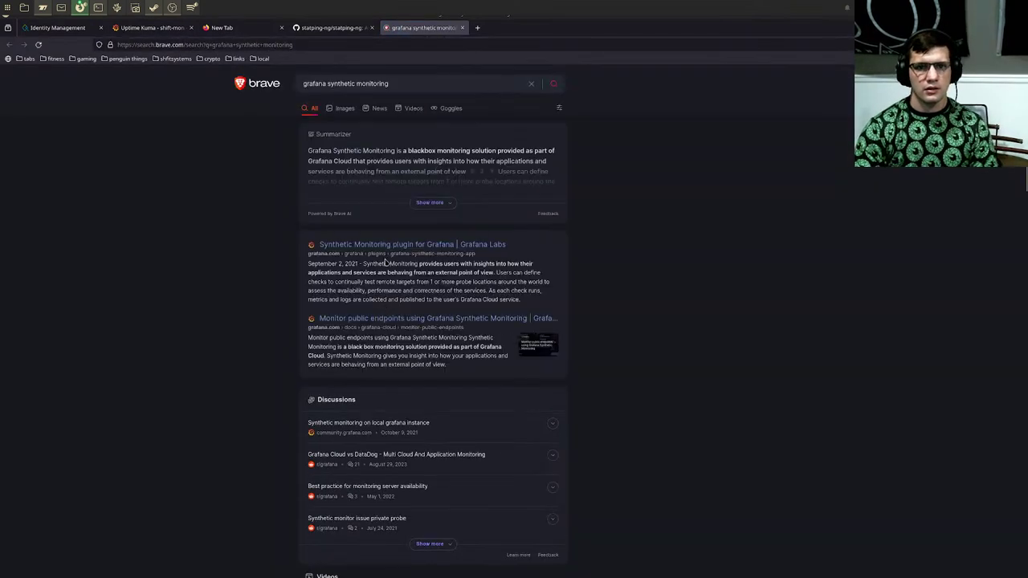
{"action": "left_click", "coordinate": [389, 245]}
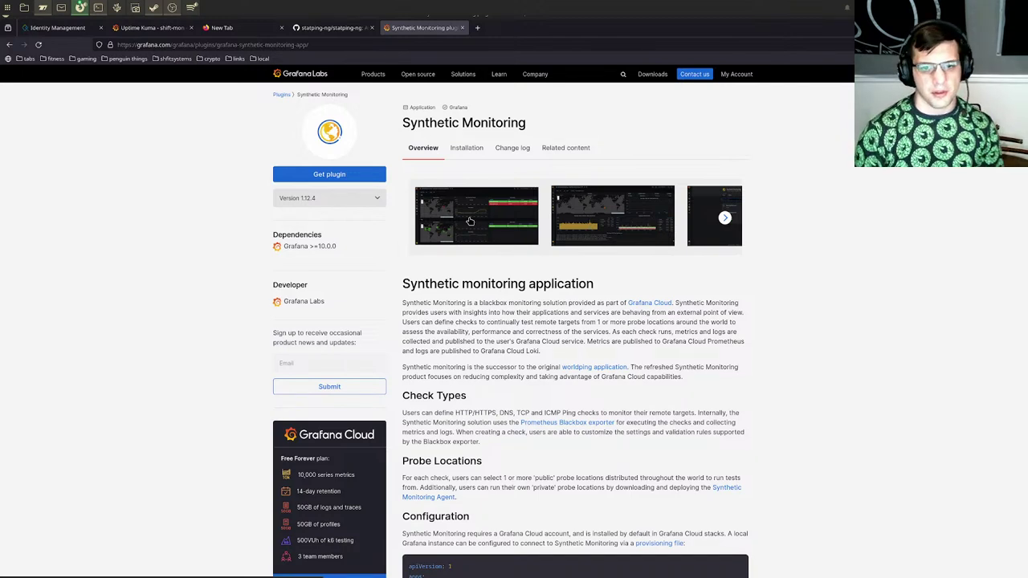
Step: Read the plugin's Check Types and example provisioning YAML, then close its tab
{"action": "scroll", "coordinate": [612, 255], "scroll_direction": "down", "scroll_amount": 4}
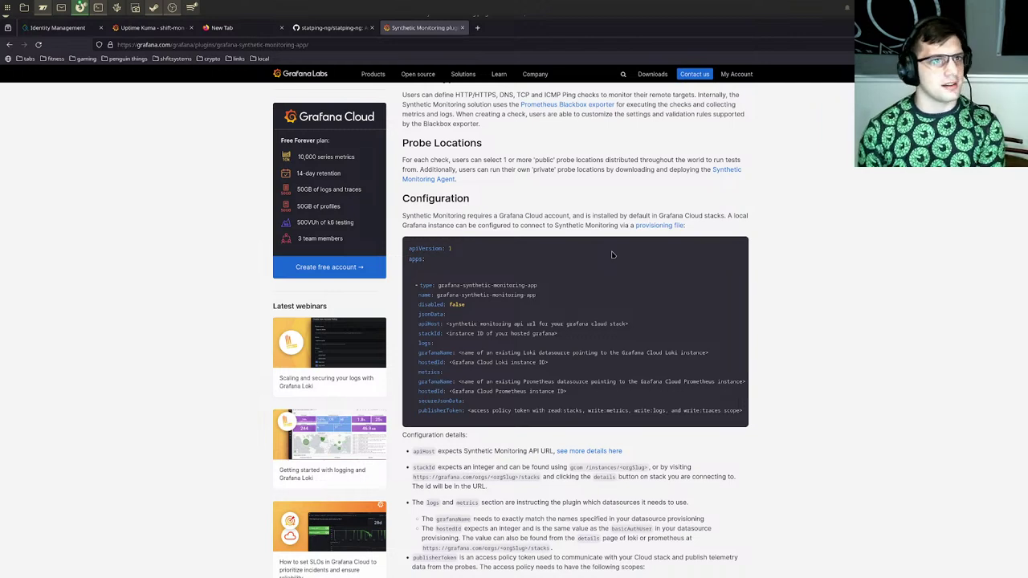
{"action": "scroll", "coordinate": [612, 255], "scroll_direction": "down", "scroll_amount": 3}
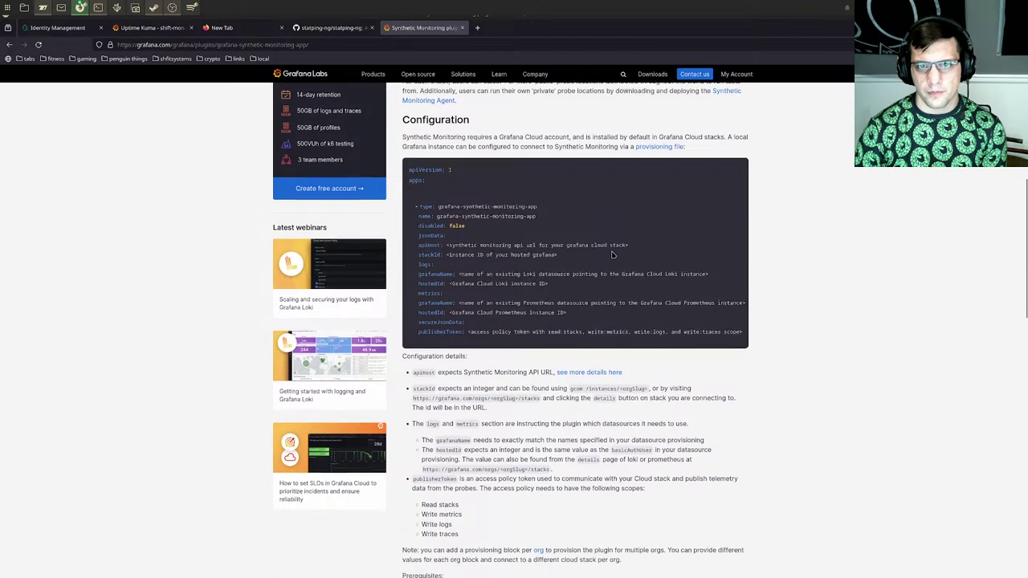
{"action": "scroll", "coordinate": [612, 254], "scroll_direction": "up", "scroll_amount": 10}
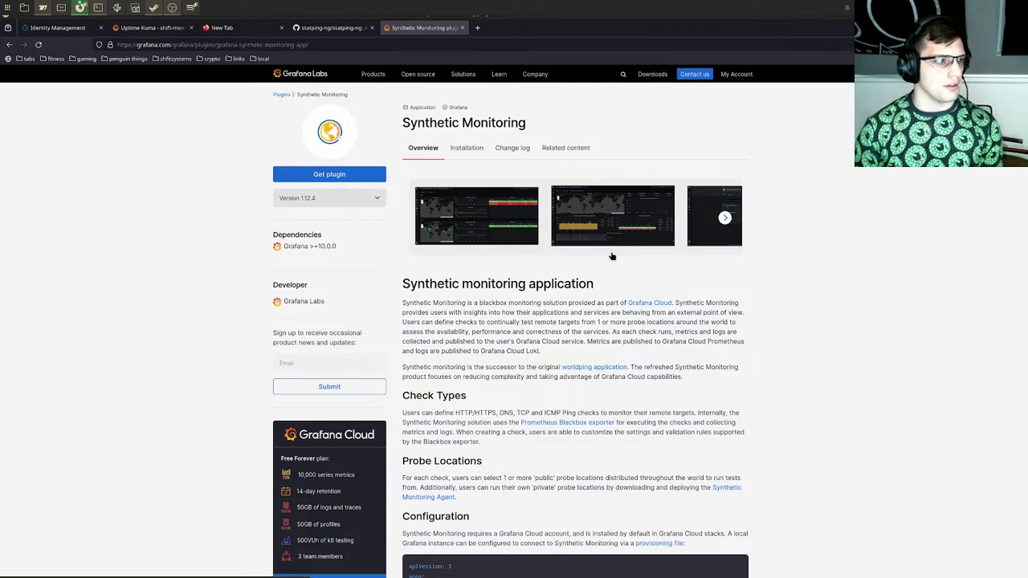
{"action": "scroll", "coordinate": [612, 257], "scroll_direction": "down", "scroll_amount": 4}
{"action": "left_click_drag", "start_coordinate": [429, 254], "coordinate": [744, 254]}
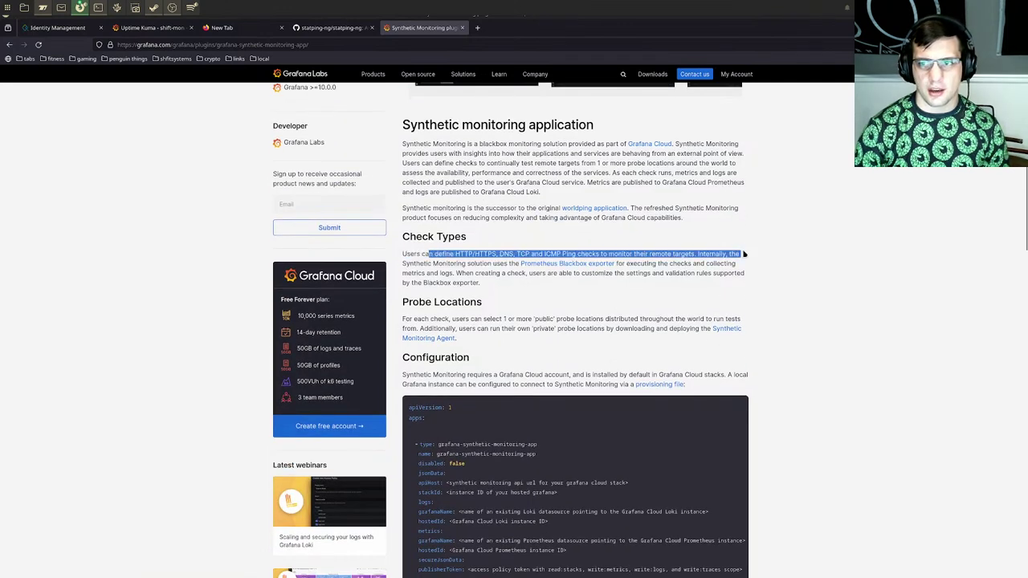
{"action": "left_click", "coordinate": [745, 253]}
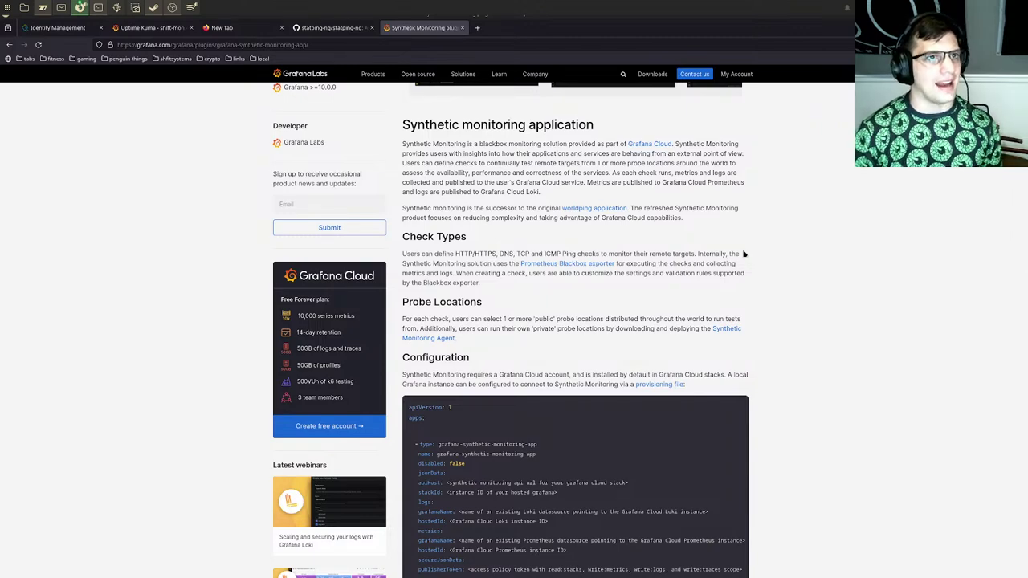
{"action": "scroll", "coordinate": [745, 253], "scroll_direction": "down", "scroll_amount": 4}
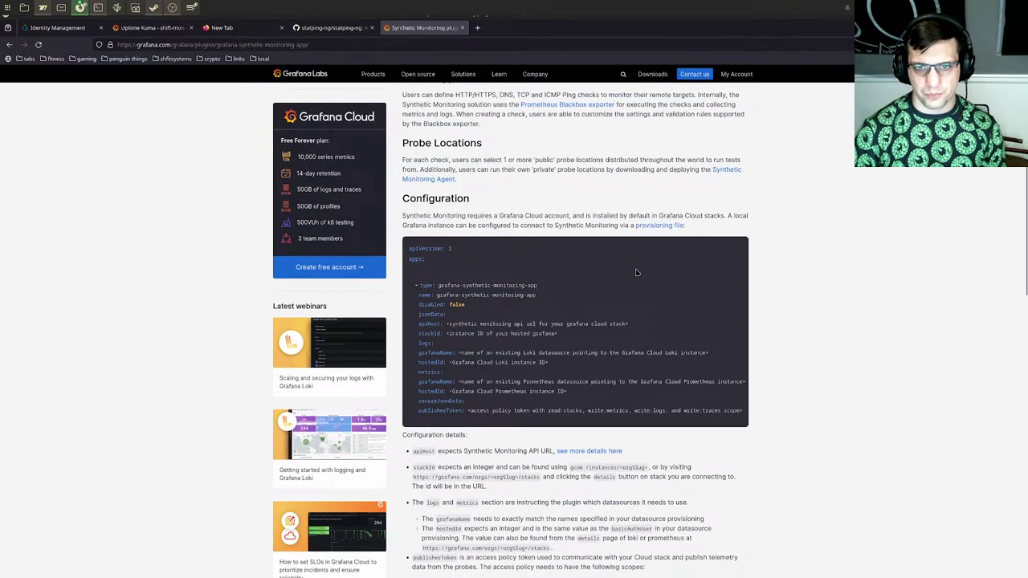
{"action": "left_click_drag", "start_coordinate": [407, 248], "coordinate": [751, 419]}
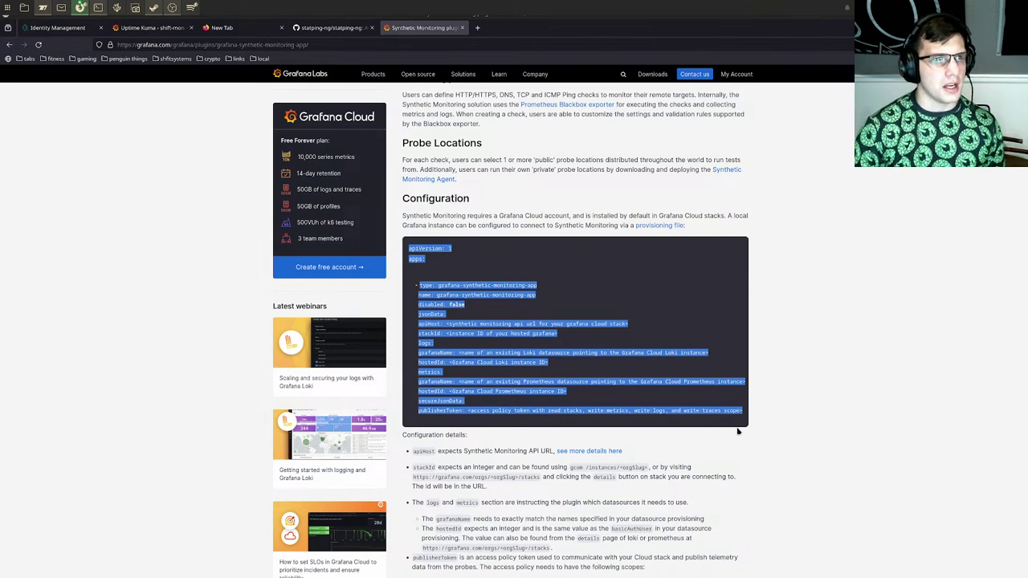
{"action": "scroll", "coordinate": [738, 431], "scroll_direction": "down", "scroll_amount": 1}
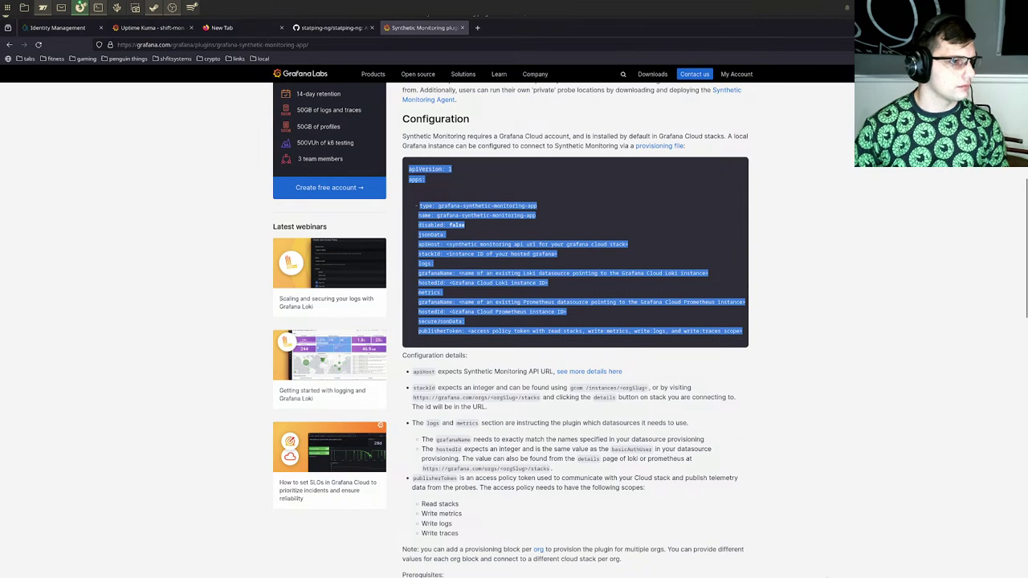
{"action": "scroll", "coordinate": [955, 345], "scroll_direction": "up", "scroll_amount": 5}
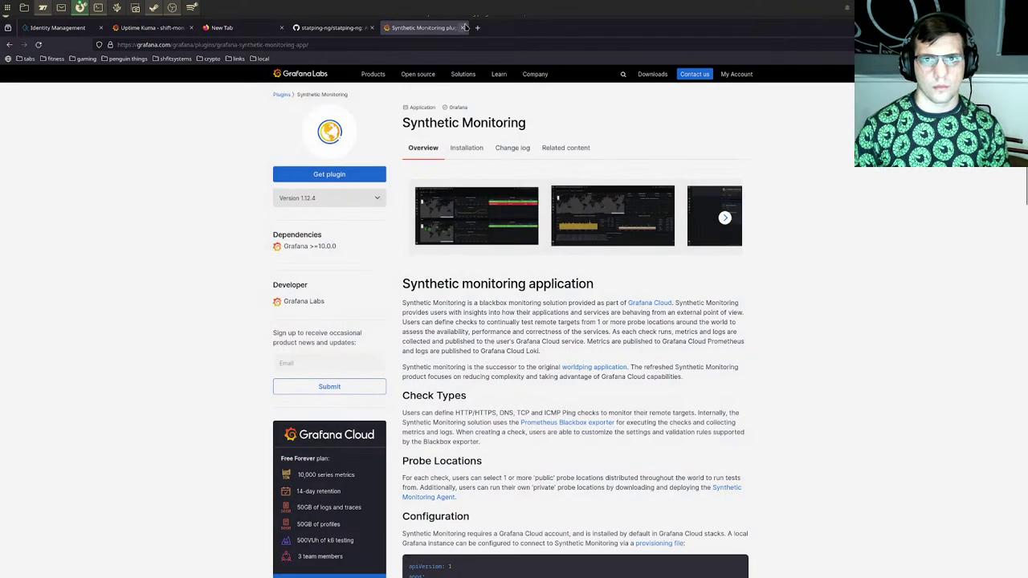
{"action": "left_click", "coordinate": [461, 27]}
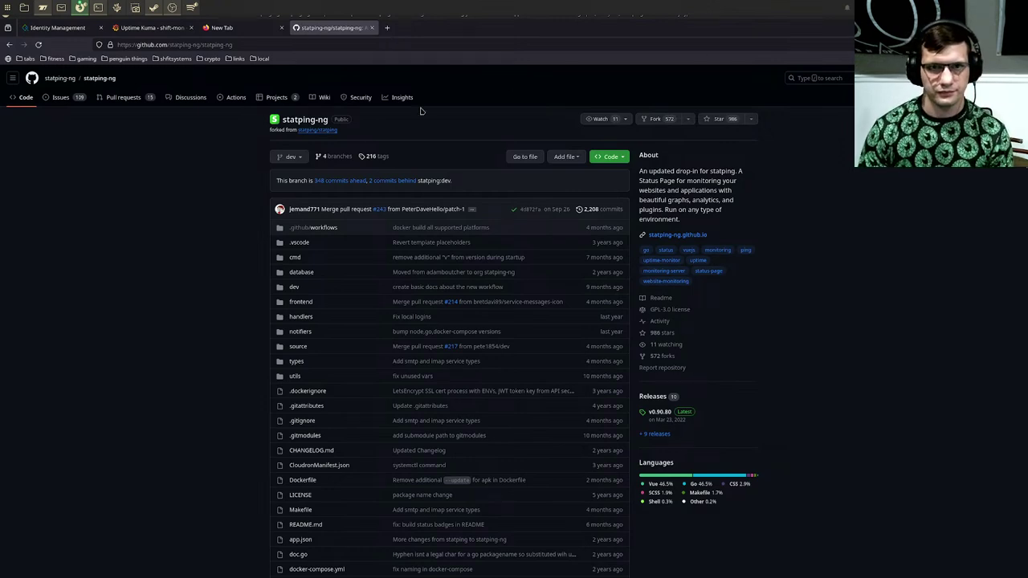
Step: Search for 'uptime kuma nix' from the empty new tab's address bar
{"action": "left_click", "coordinate": [222, 29]}
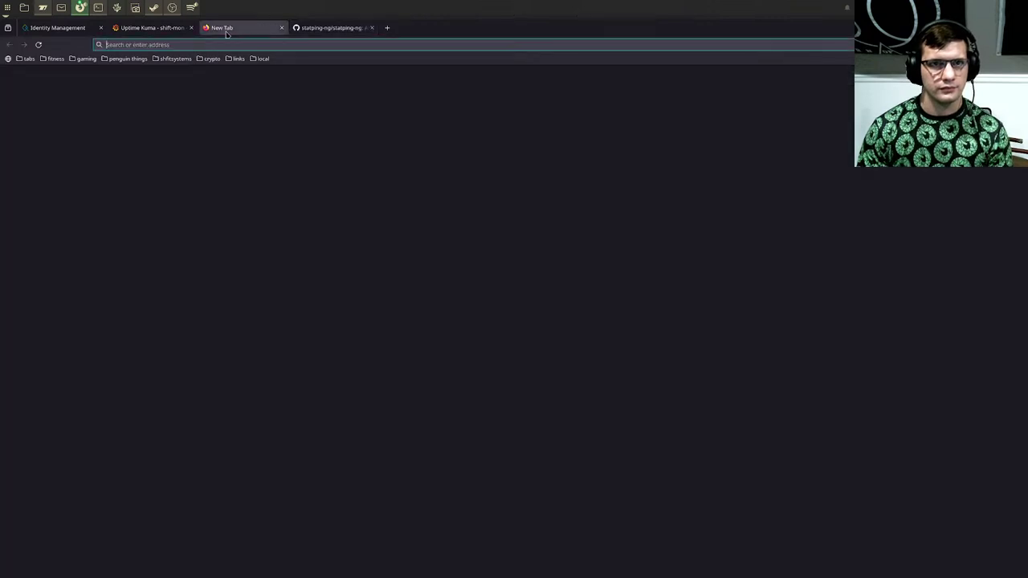
{"action": "left_click", "coordinate": [264, 40]}
{"action": "type", "text": "uptime kuma"}
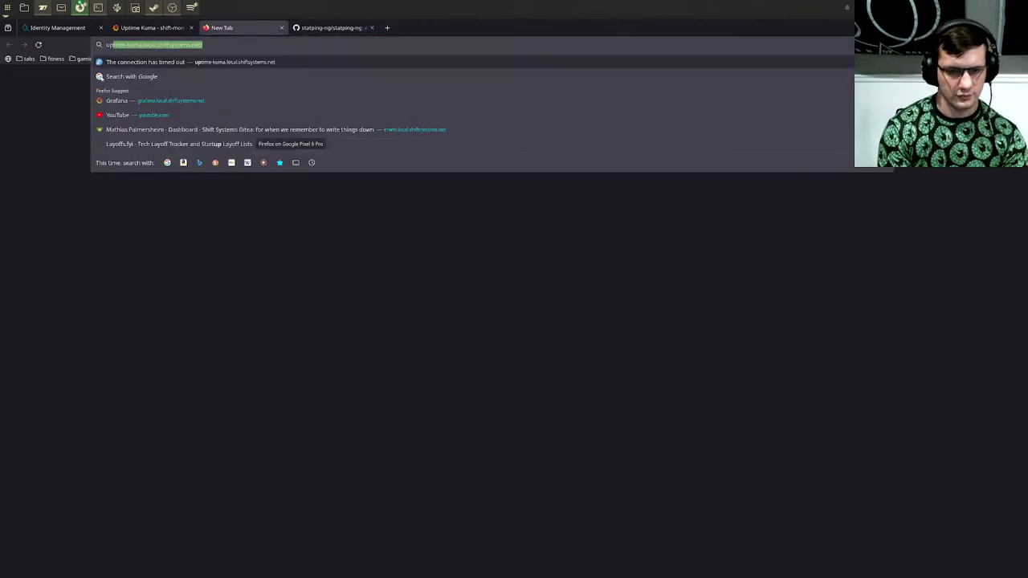
{"action": "type", "text": " nix"}
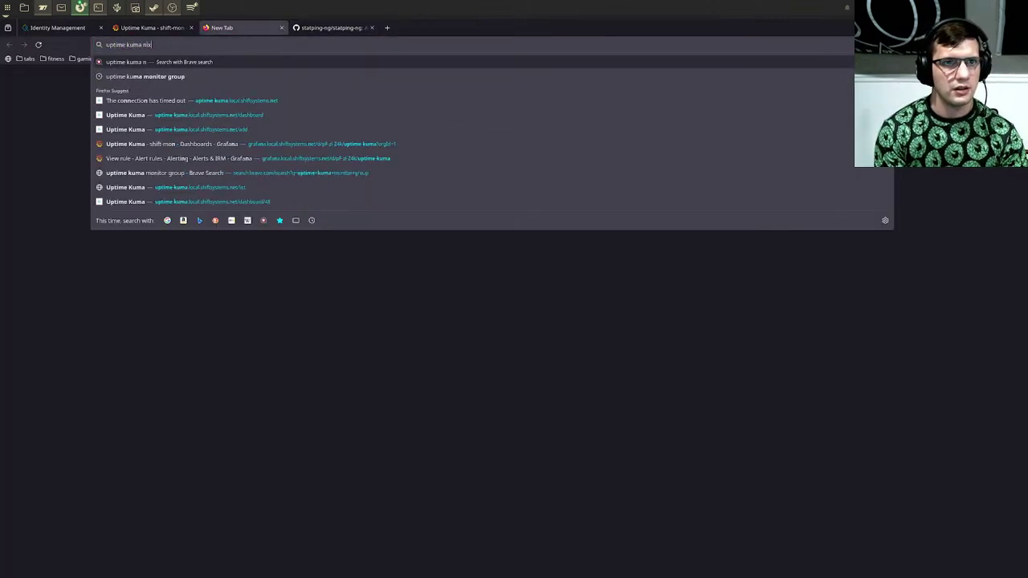
{"action": "key", "text": "Return"}
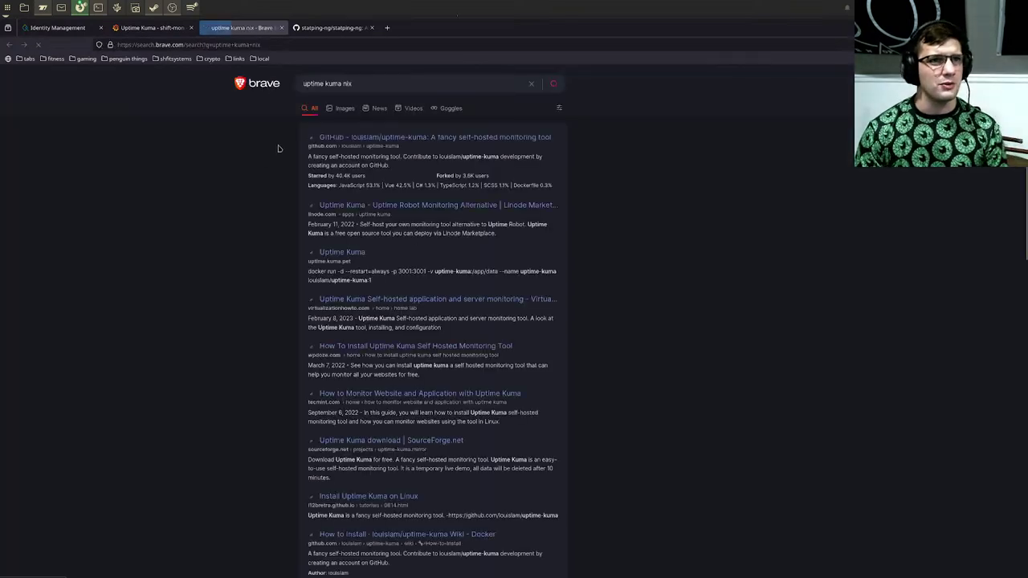
Step: Open the louislam/uptime-kuma GitHub result and scroll through its README
{"action": "left_click", "coordinate": [341, 143]}
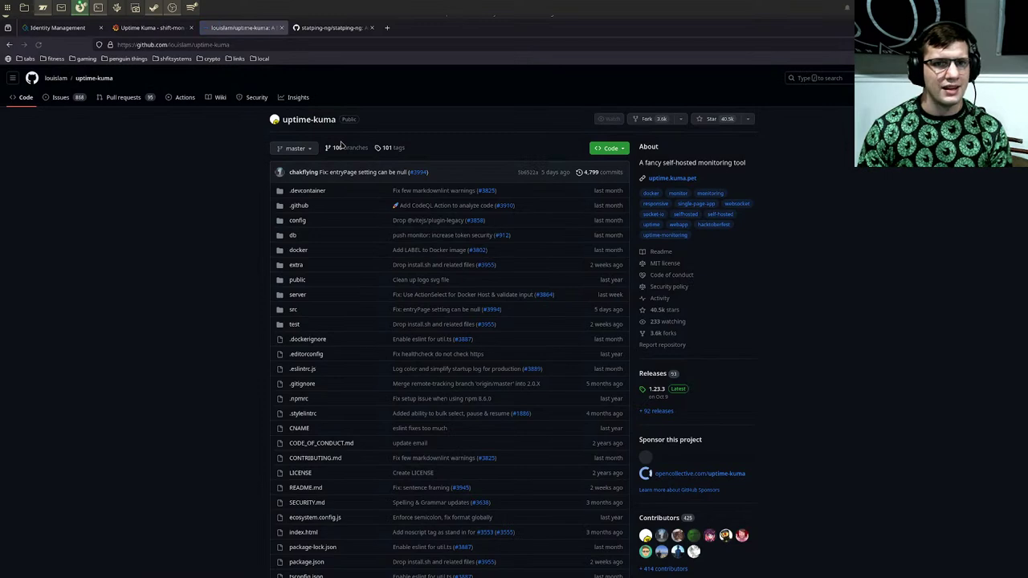
{"action": "scroll", "coordinate": [341, 143], "scroll_direction": "down", "scroll_amount": 5}
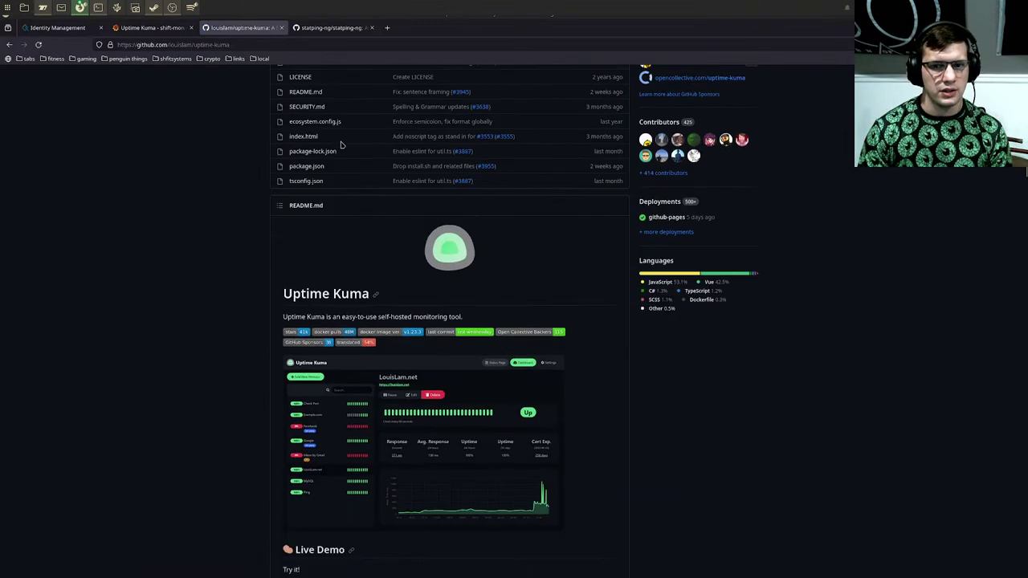
{"action": "scroll", "coordinate": [341, 144], "scroll_direction": "down", "scroll_amount": 2}
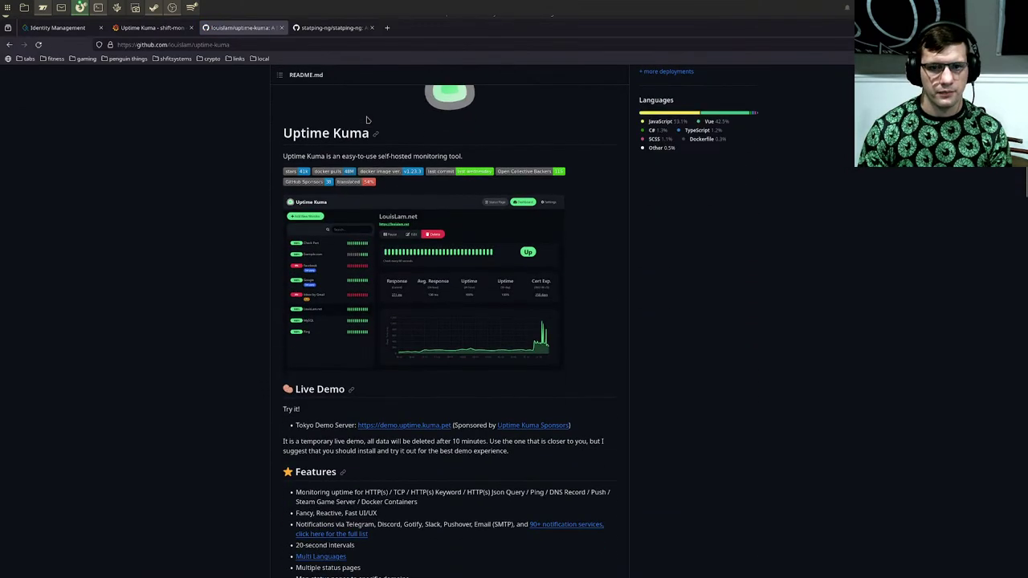
{"action": "scroll", "coordinate": [391, 359], "scroll_direction": "down", "scroll_amount": 1}
{"action": "scroll", "coordinate": [391, 359], "scroll_direction": "up", "scroll_amount": 1}
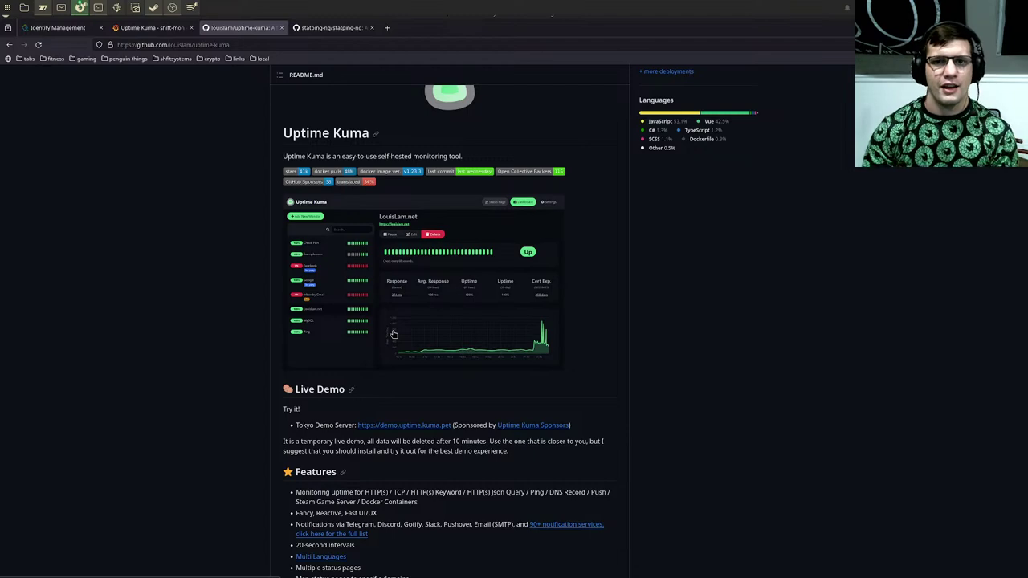
{"action": "scroll", "coordinate": [692, 303], "scroll_direction": "up", "scroll_amount": 4}
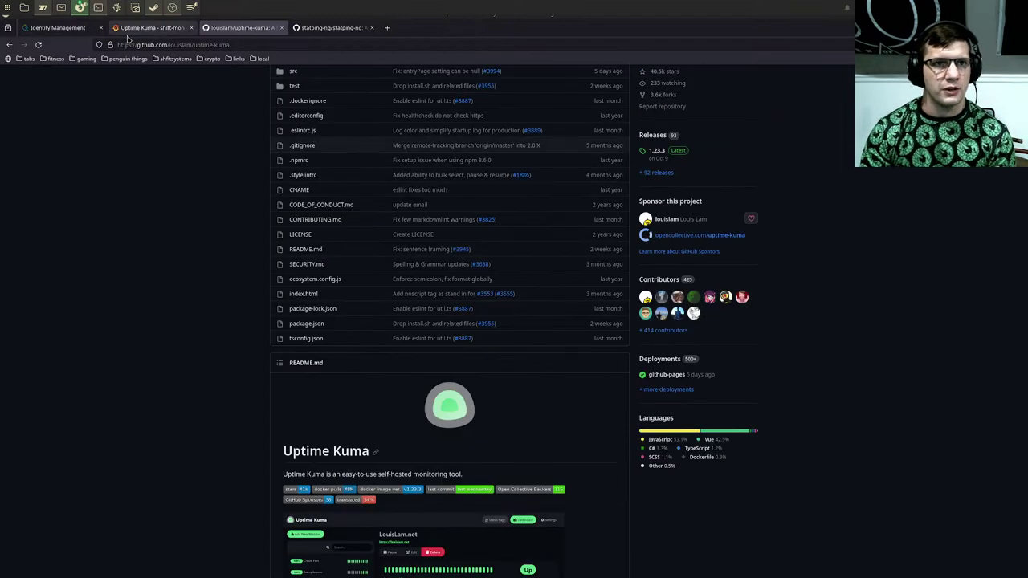
Step: Locate the Uptime Kuma dashboard in the shift-mon list, then go back and open Blackbox
{"action": "left_click", "coordinate": [130, 30]}
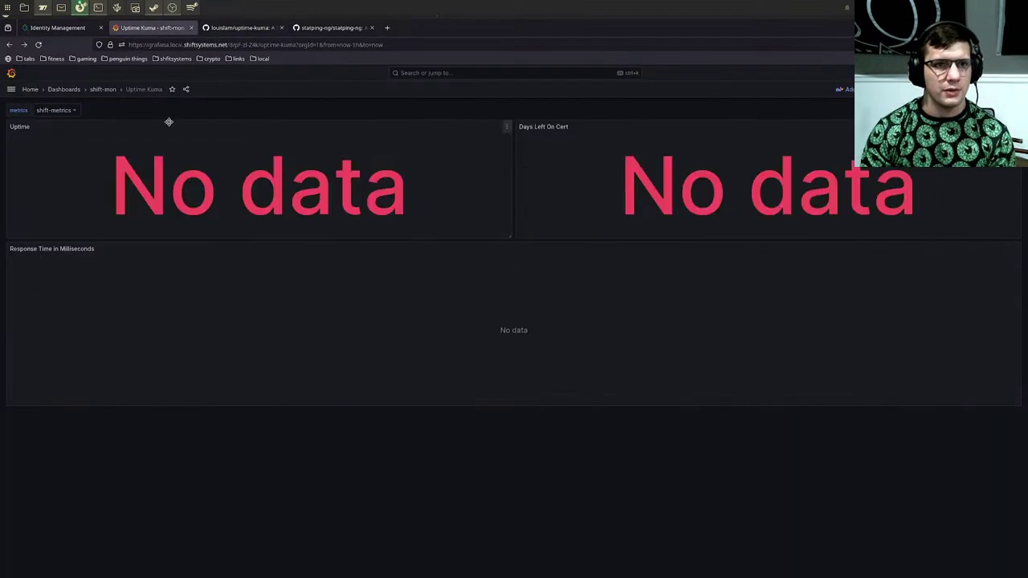
{"action": "left_click", "coordinate": [108, 91]}
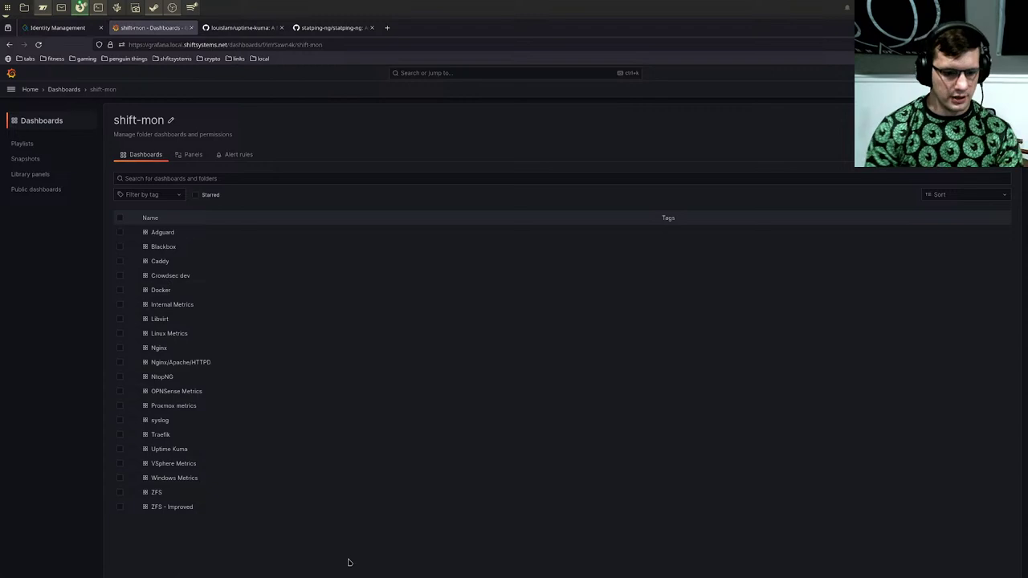
{"action": "key", "text": "ctrl+f"}
{"action": "type", "text": "uptime"}
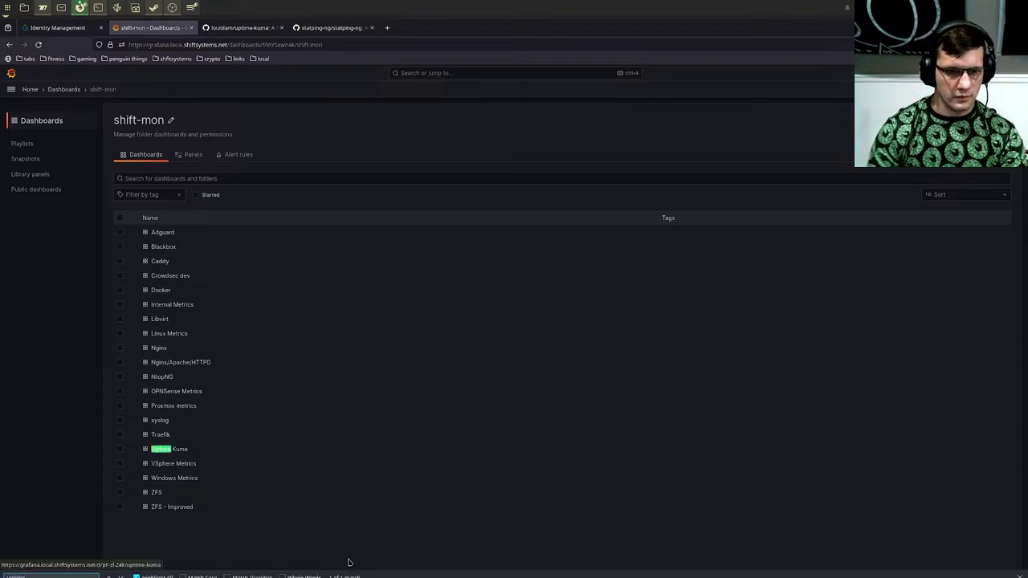
{"action": "left_click", "coordinate": [160, 451]}
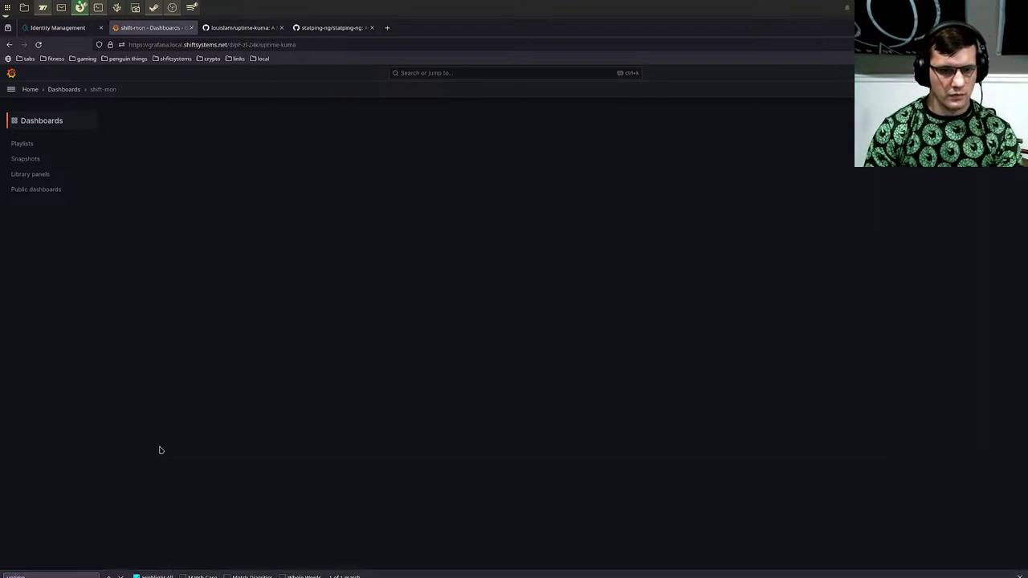
{"action": "key", "text": "alt+Left"}
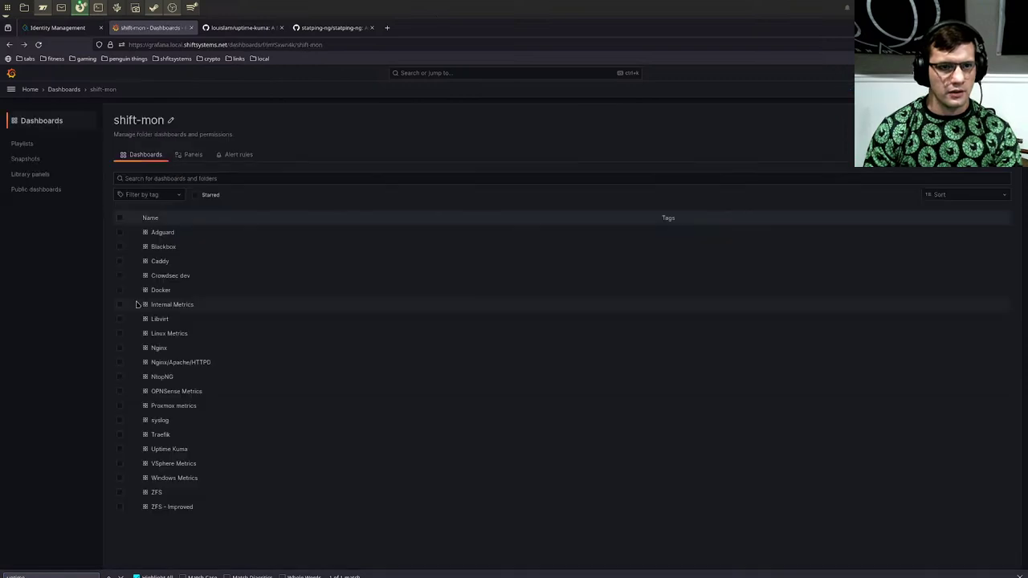
{"action": "left_click", "coordinate": [165, 247]}
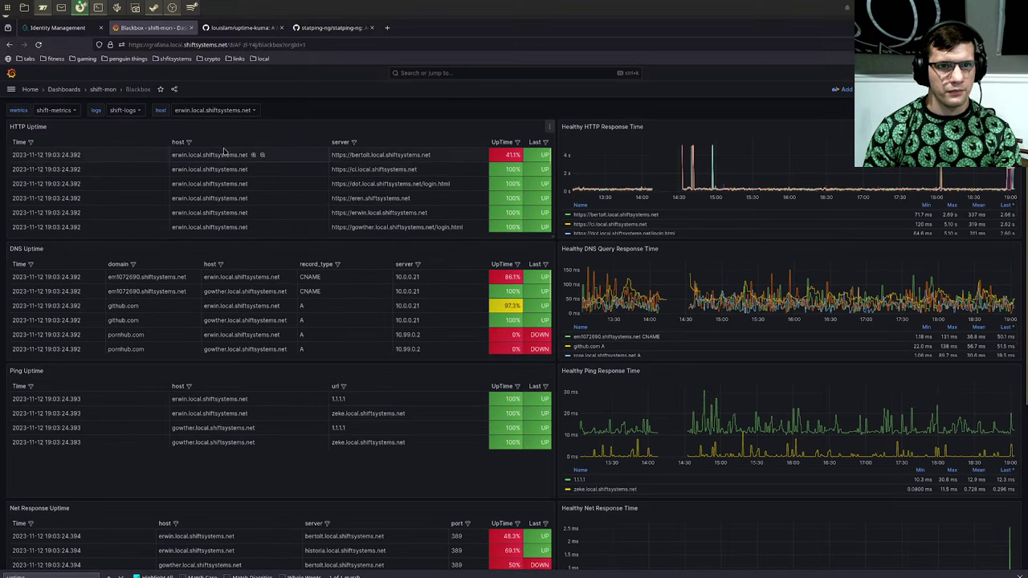
Step: Filter the Blackbox HTTP Uptime table to host gowther, then remove that filter
{"action": "left_click", "coordinate": [189, 142]}
{"action": "left_click", "coordinate": [197, 206]}
{"action": "left_click", "coordinate": [198, 229]}
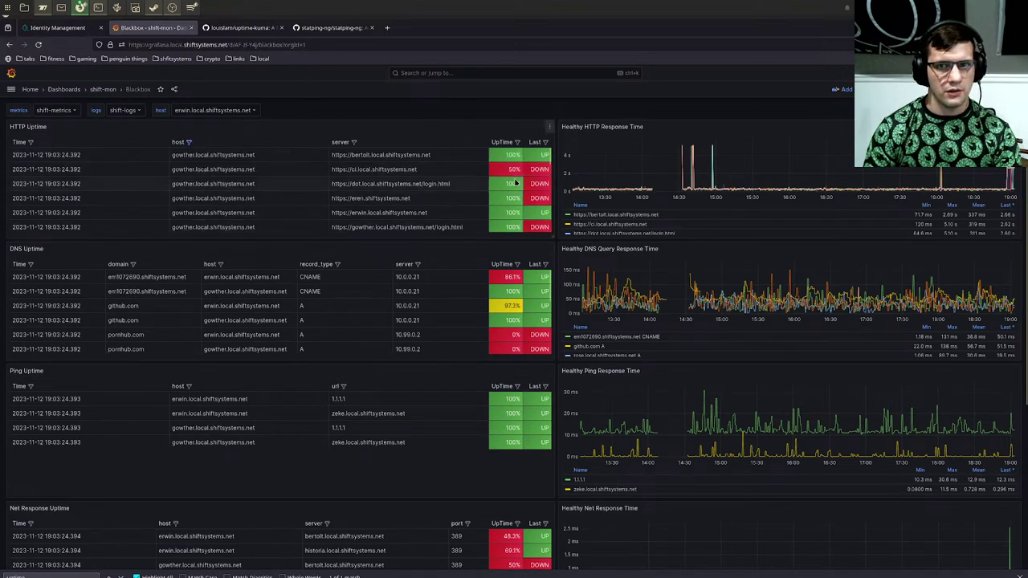
{"action": "scroll", "coordinate": [514, 206], "scroll_direction": "down", "scroll_amount": 2}
{"action": "scroll", "coordinate": [514, 206], "scroll_direction": "down", "scroll_amount": 3}
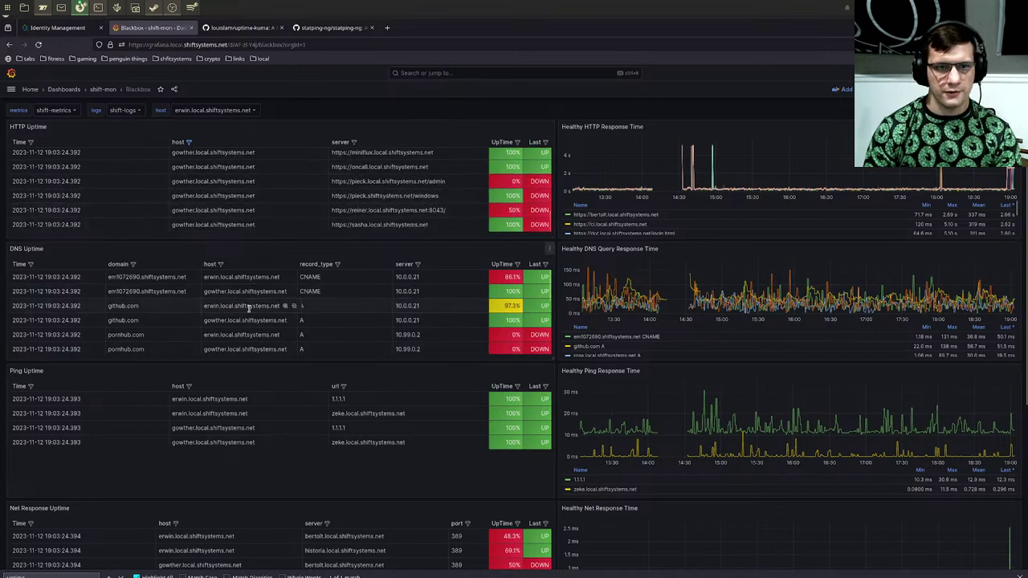
{"action": "left_click", "coordinate": [188, 142]}
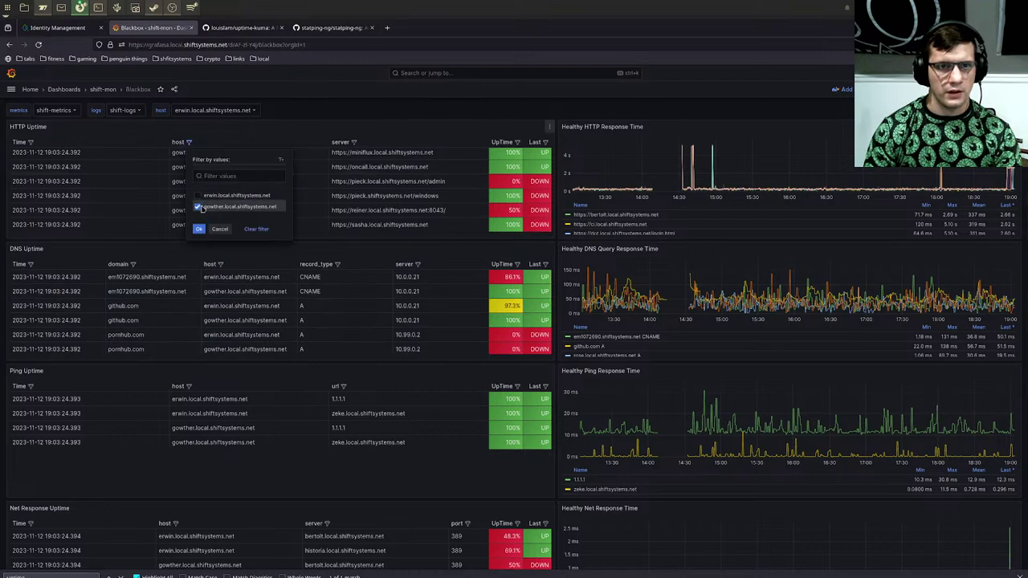
{"action": "left_click", "coordinate": [197, 207]}
{"action": "left_click", "coordinate": [199, 230]}
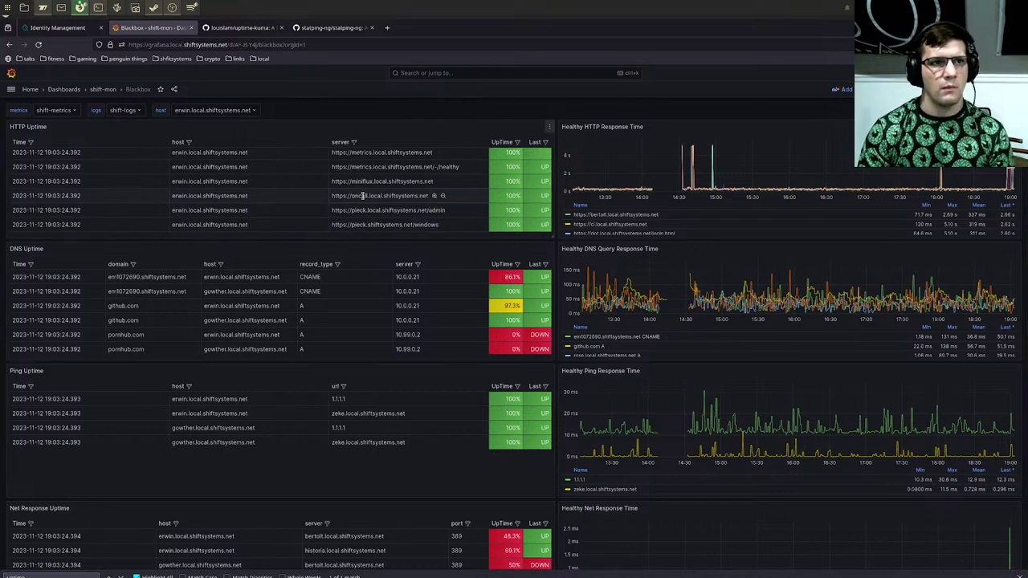
{"action": "scroll", "coordinate": [363, 195], "scroll_direction": "down", "scroll_amount": 3}
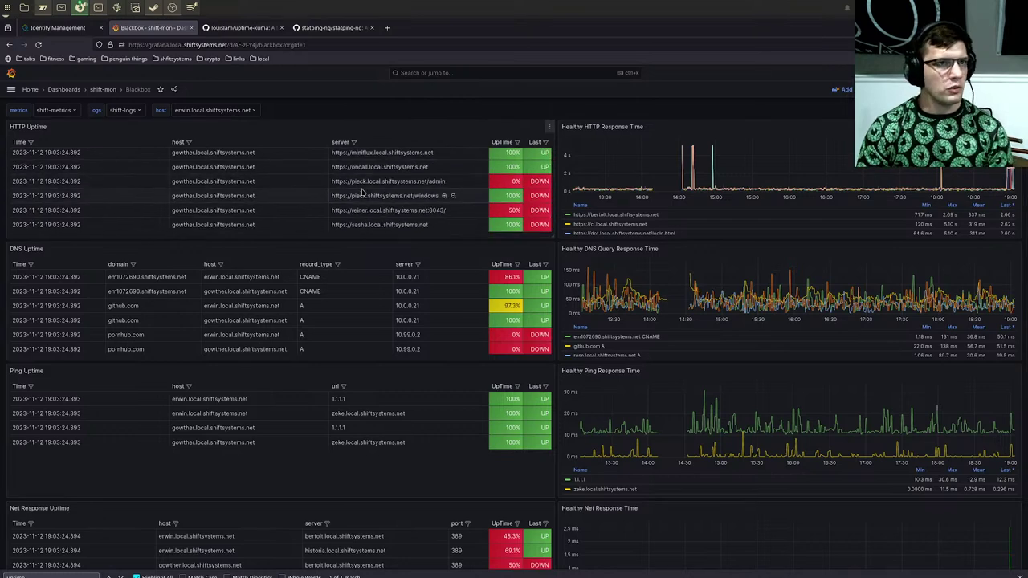
{"action": "scroll", "coordinate": [363, 193], "scroll_direction": "down", "scroll_amount": 1}
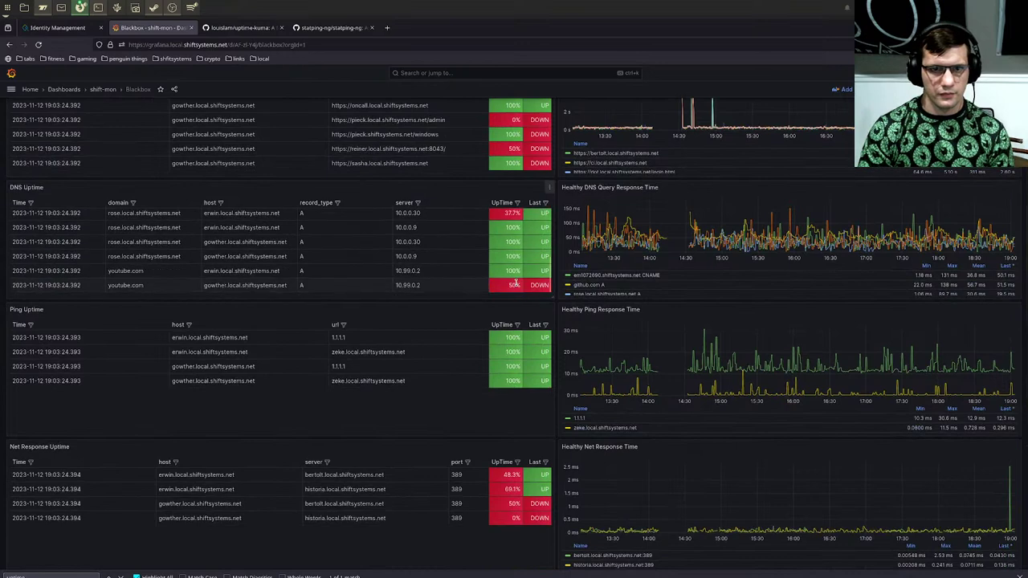
Step: Check the DNS Uptime last-status filter without changes, then go to Grafana Home
{"action": "left_click", "coordinate": [545, 202]}
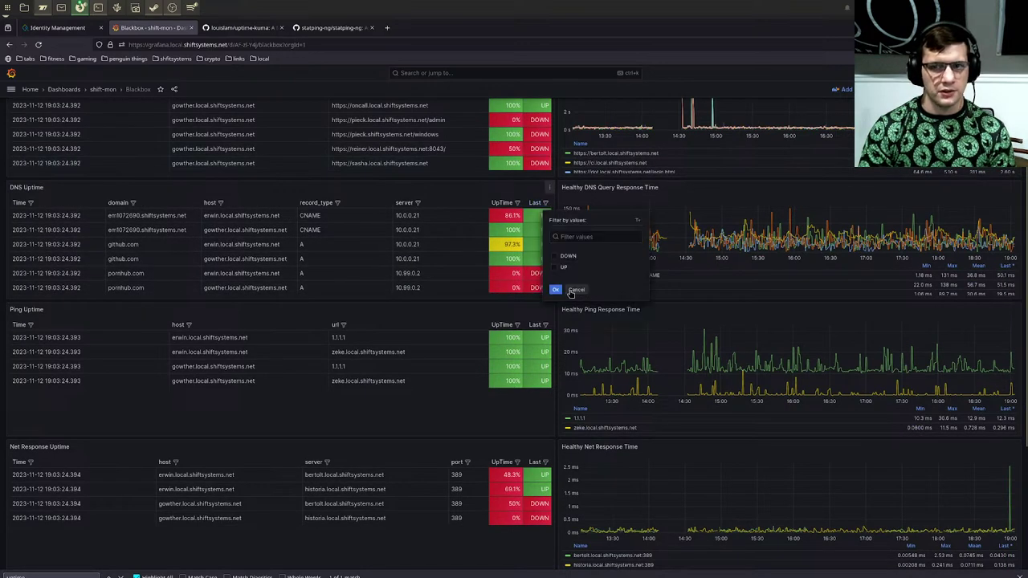
{"action": "left_click", "coordinate": [575, 291]}
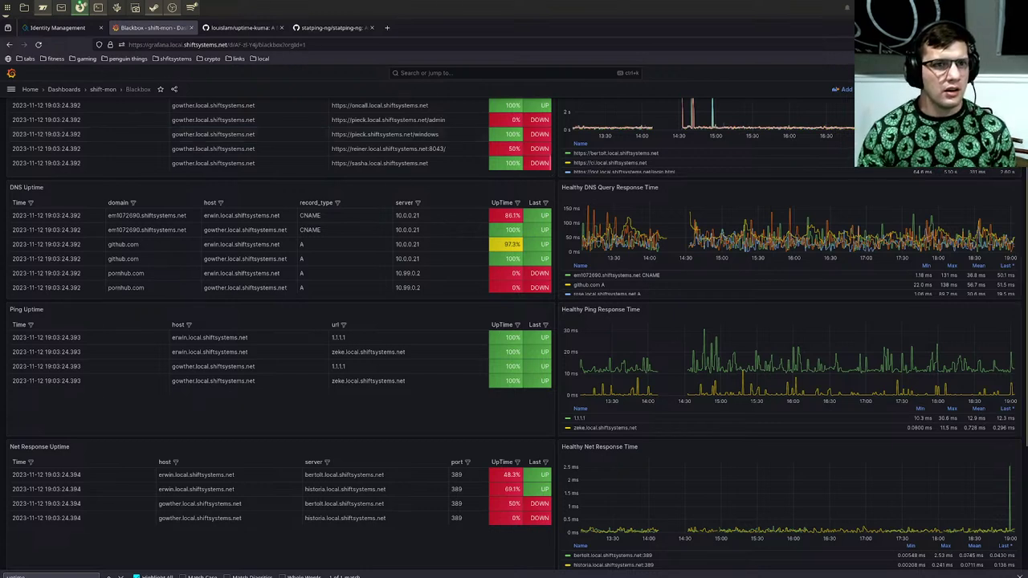
{"action": "left_click", "coordinate": [11, 75]}
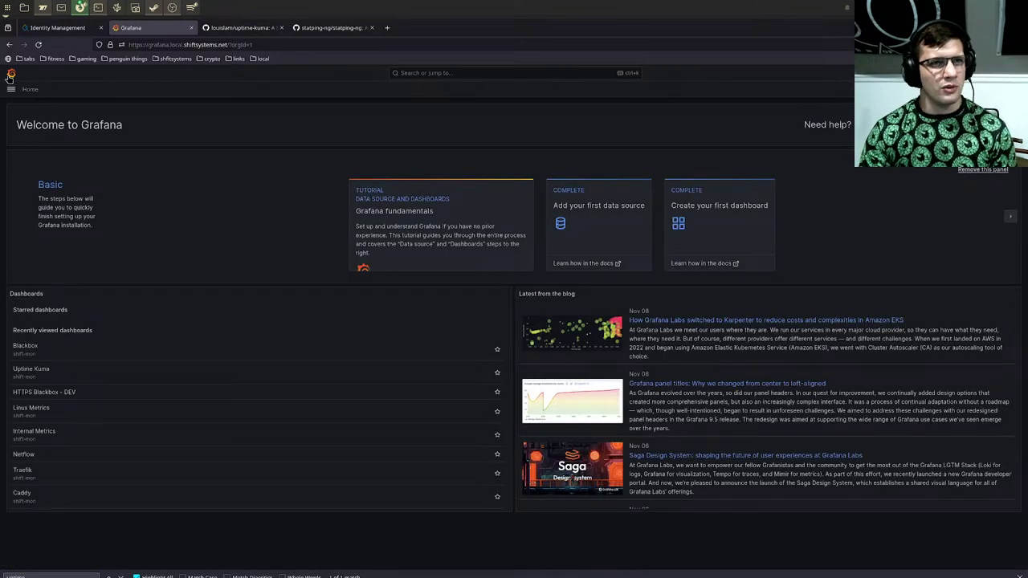
Step: Open Explore on shift-metrics with the time range set to Last 30 days
{"action": "left_click", "coordinate": [11, 89]}
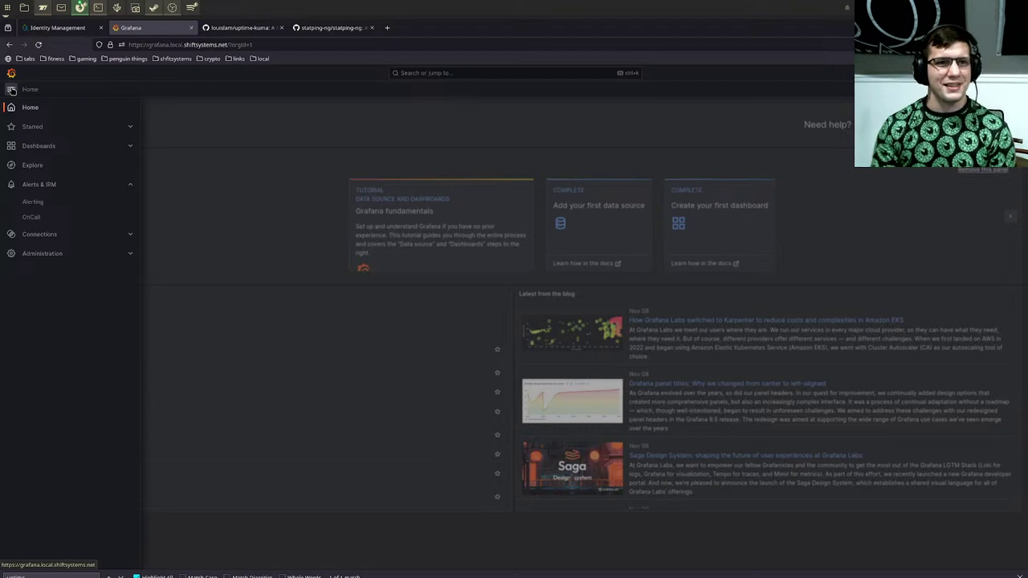
{"action": "left_click", "coordinate": [33, 165]}
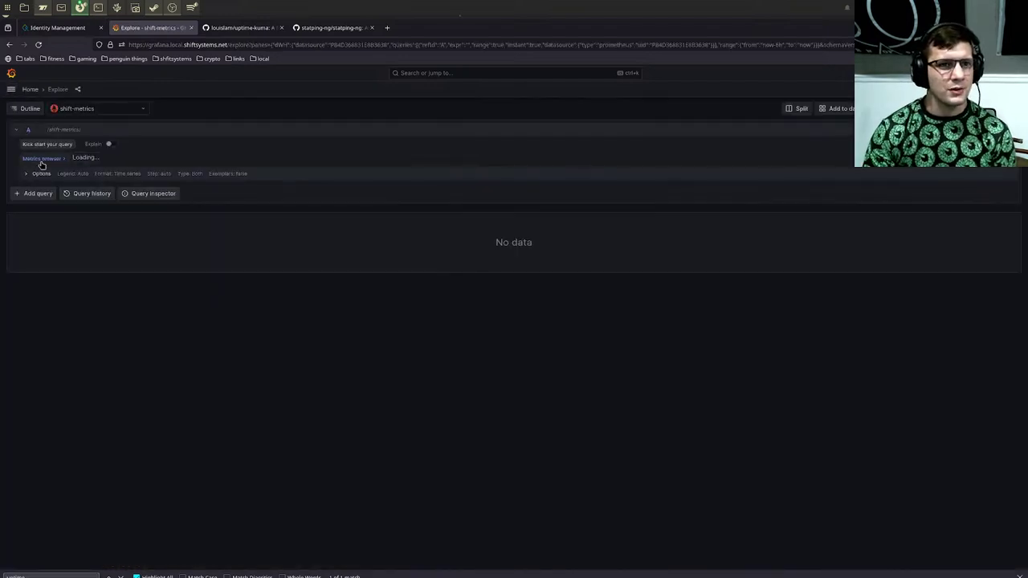
{"action": "left_click", "coordinate": [40, 160]}
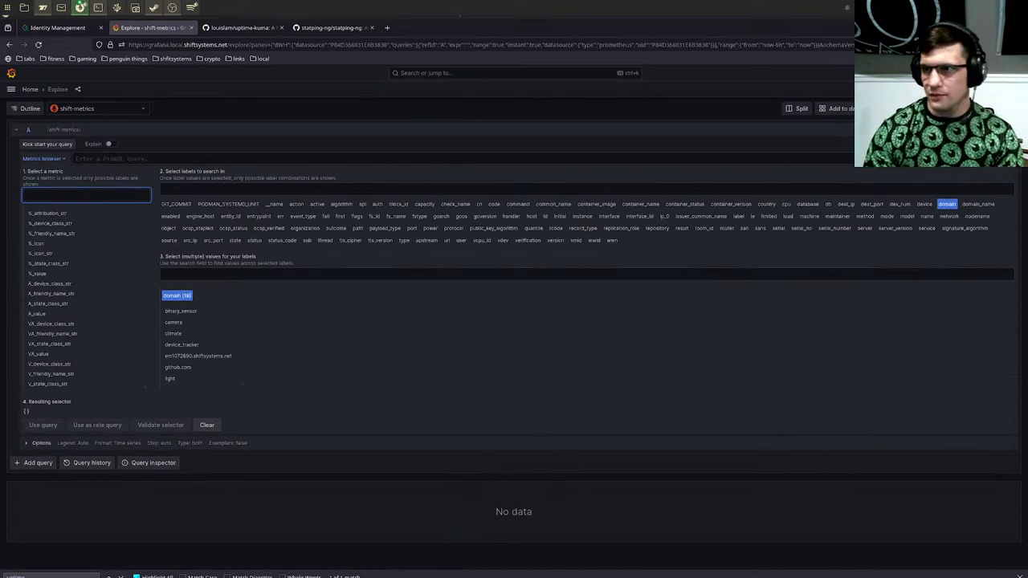
{"action": "left_click", "coordinate": [923, 109]}
{"action": "scroll", "coordinate": [924, 259], "scroll_direction": "down", "scroll_amount": 2}
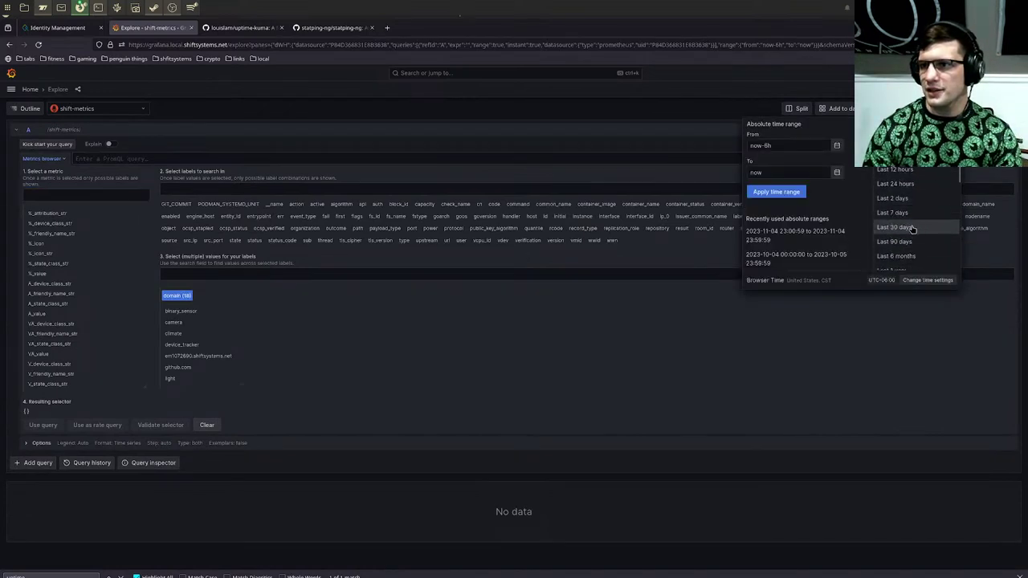
{"action": "left_click", "coordinate": [903, 229]}
Step: Find uptime_kuma_latency_2m in the Metrics browser and graph it with Use query
{"action": "left_click", "coordinate": [127, 194]}
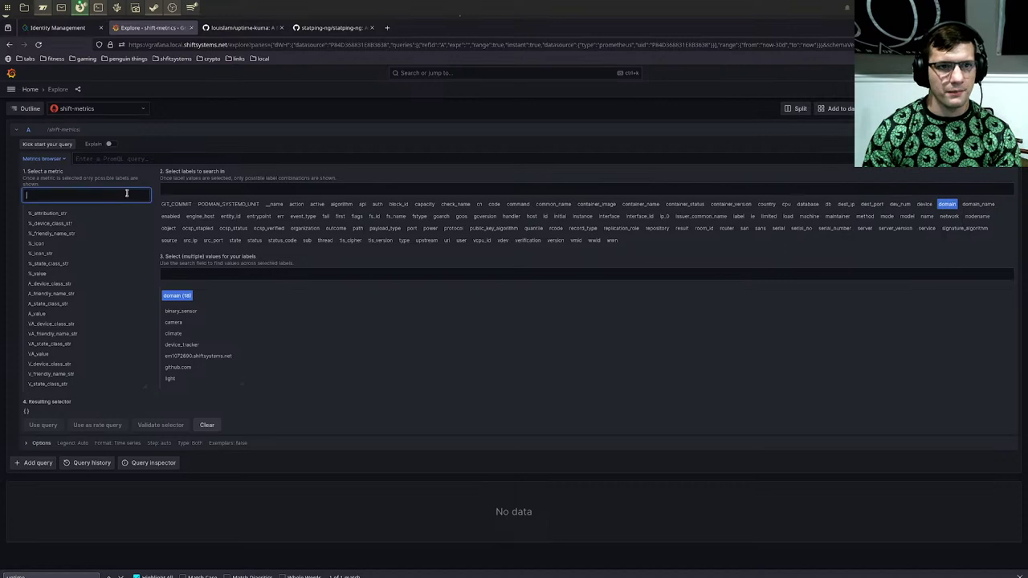
{"action": "type", "text": "uptime"}
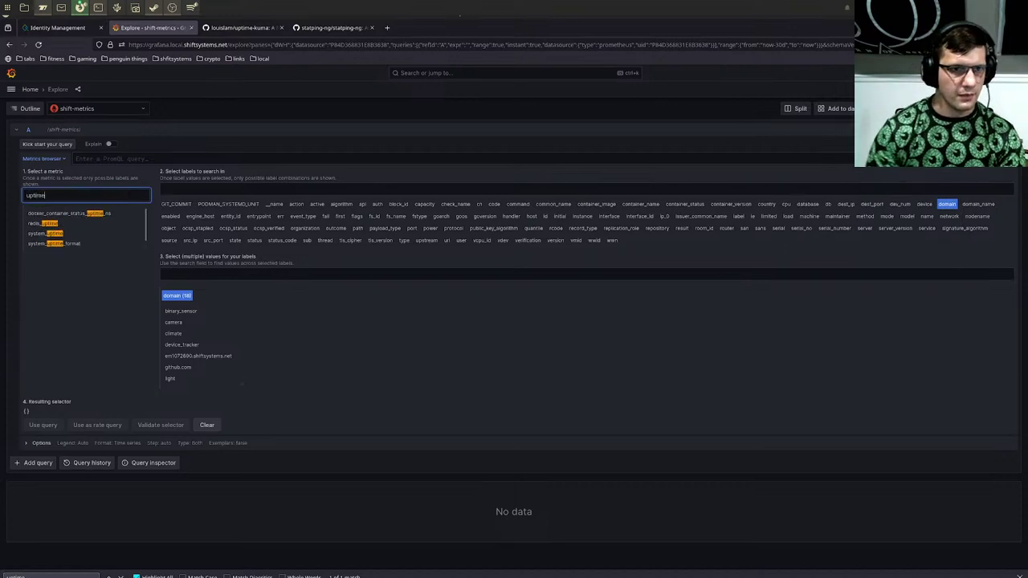
{"action": "key", "text": "ctrl+a"}
{"action": "type", "text": "kuma"}
{"action": "key", "text": "BackSpace"}
{"action": "key", "text": "BackSpace"}
{"action": "key", "text": "BackSpace"}
{"action": "key", "text": "BackSpace"}
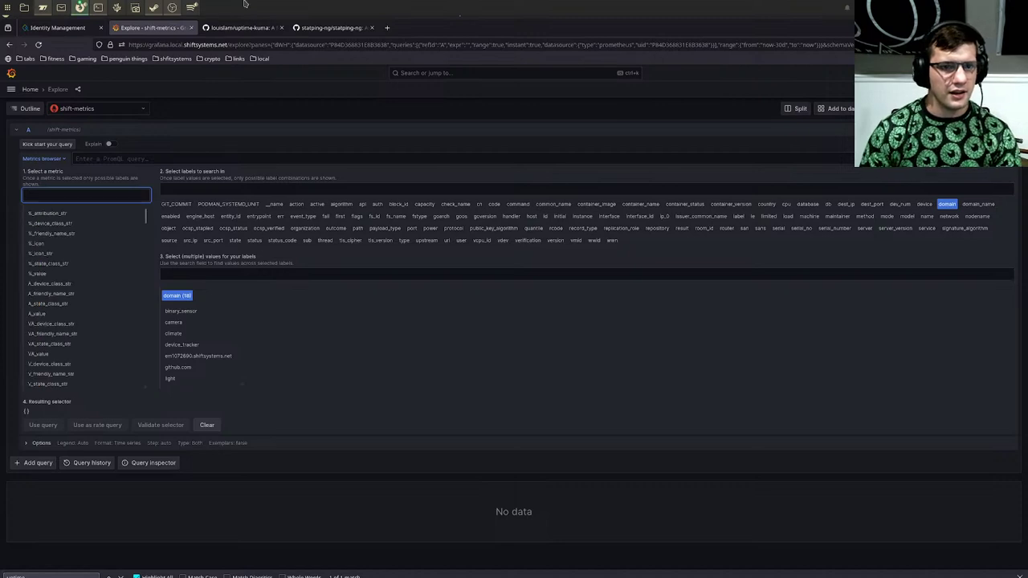
{"action": "left_click", "coordinate": [38, 44]}
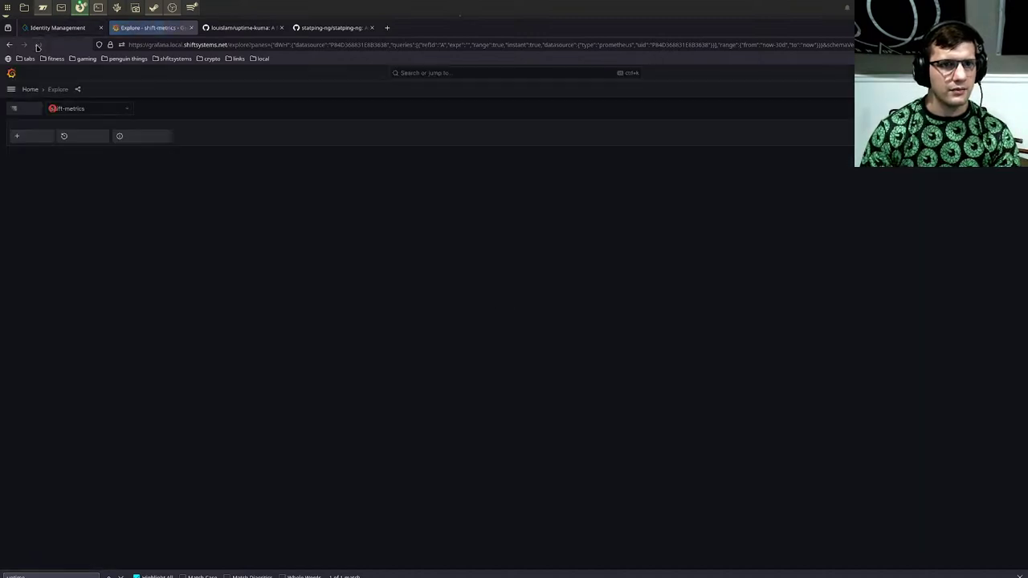
{"action": "left_click", "coordinate": [52, 158]}
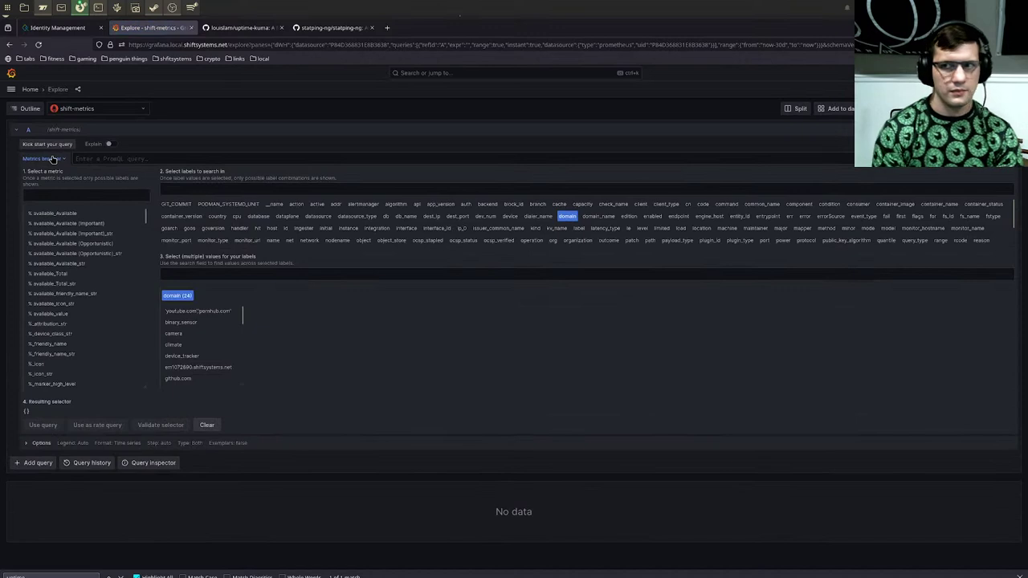
{"action": "left_click", "coordinate": [56, 194]}
{"action": "type", "text": "uptime_"}
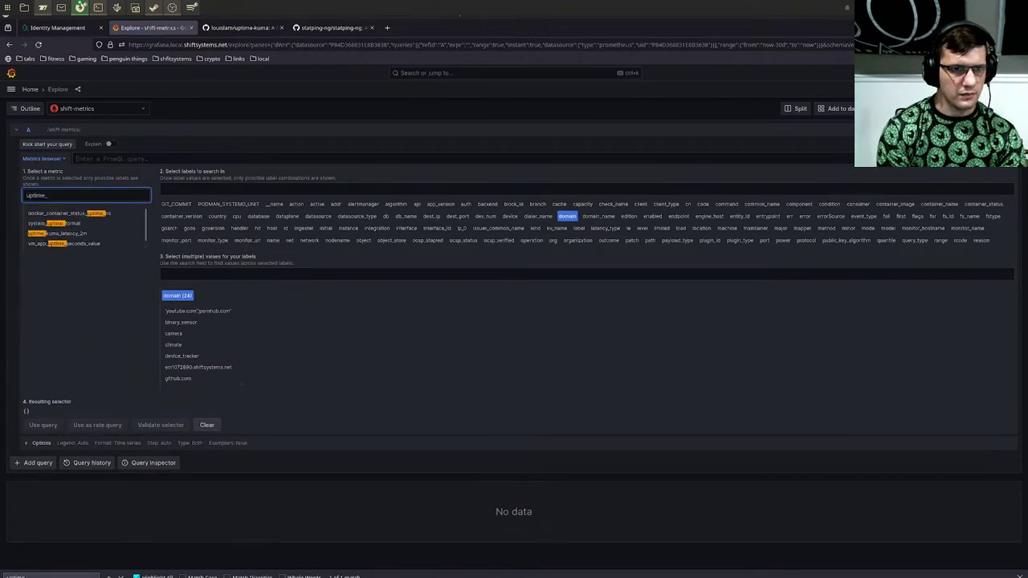
{"action": "type", "text": "kum"}
{"action": "key", "text": "BackSpace"}
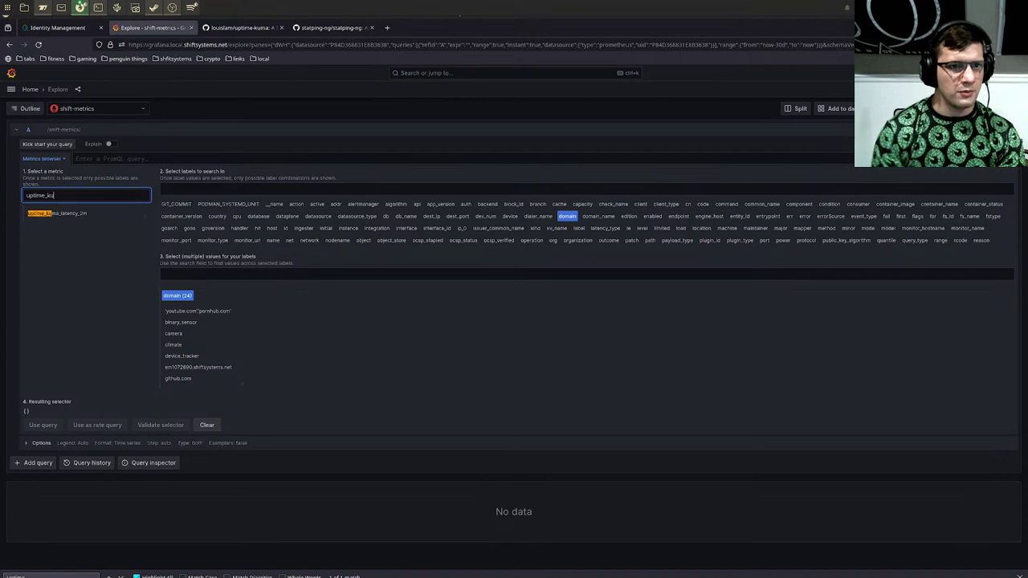
{"action": "left_click", "coordinate": [72, 213]}
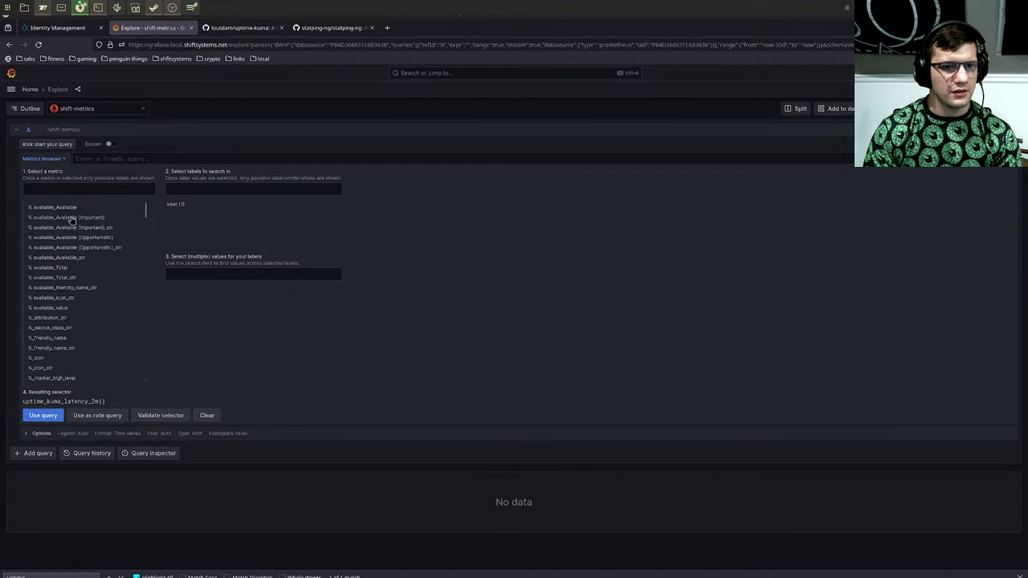
{"action": "left_click", "coordinate": [45, 417]}
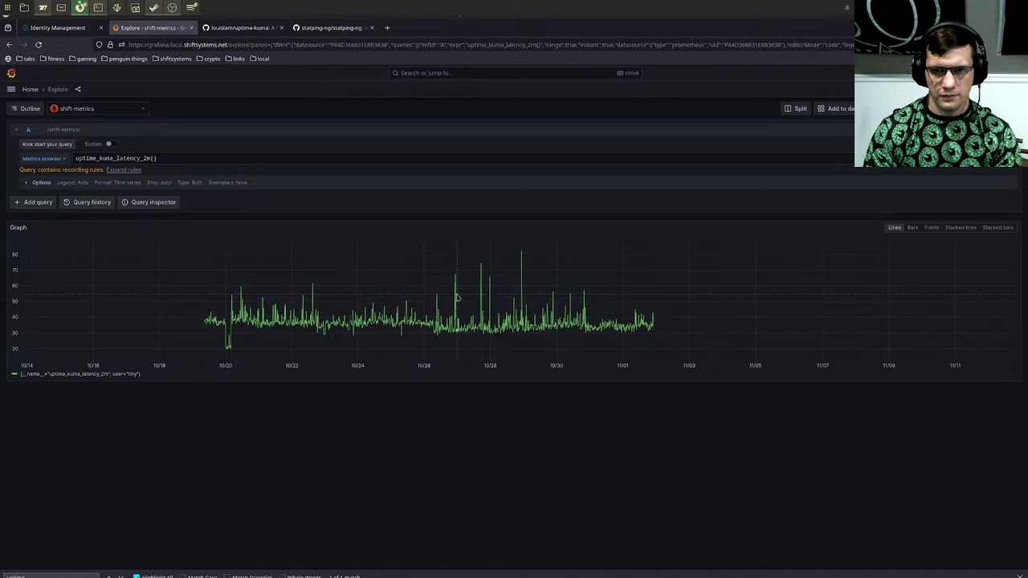
Step: Clear the query text and browse the metrics browser's domain label values
{"action": "left_click", "coordinate": [44, 159]}
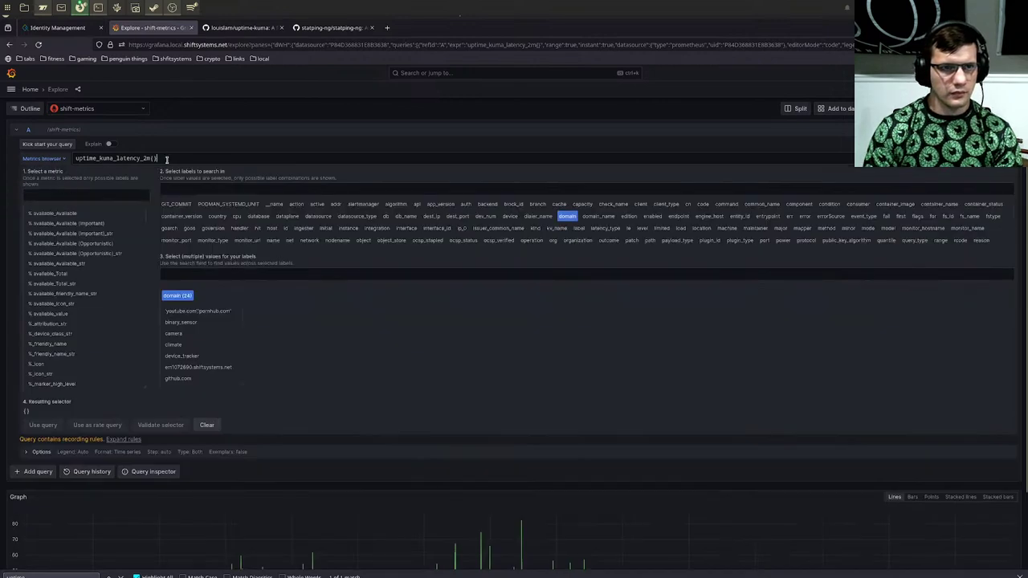
{"action": "triple_click", "coordinate": [164, 159]}
{"action": "key", "text": "BackSpace"}
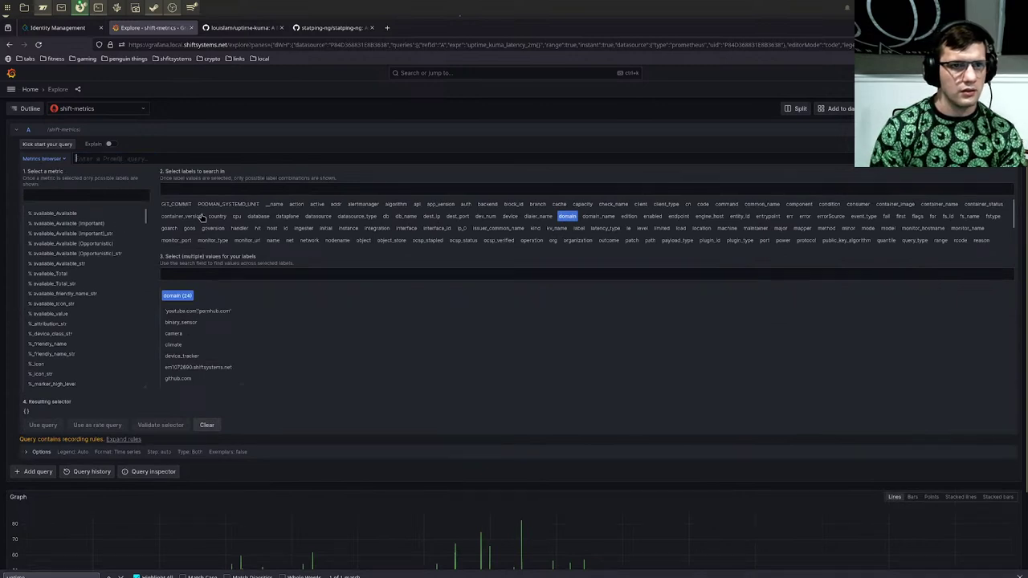
{"action": "left_click", "coordinate": [115, 194]}
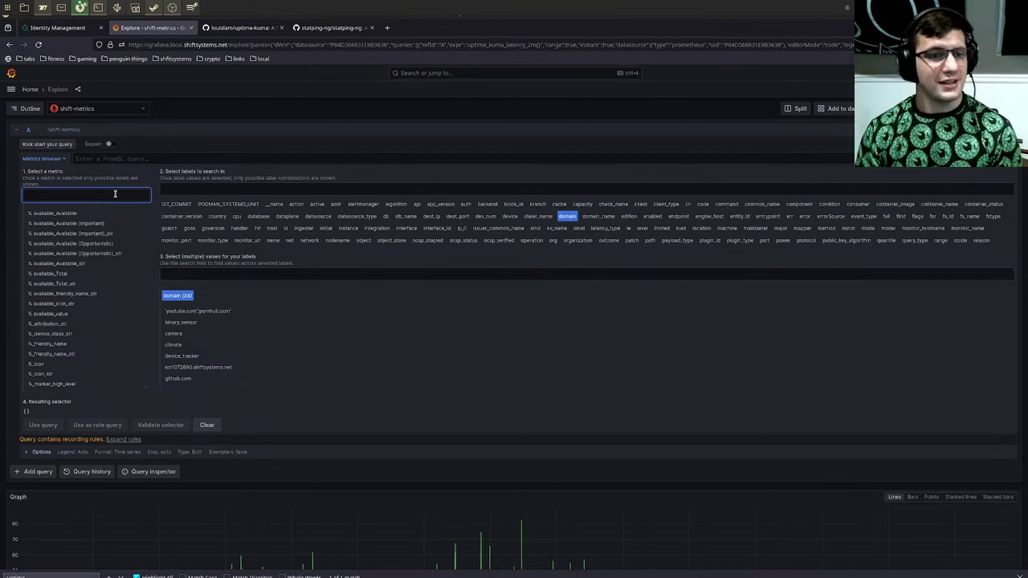
{"action": "scroll", "coordinate": [113, 321], "scroll_direction": "down", "scroll_amount": 10}
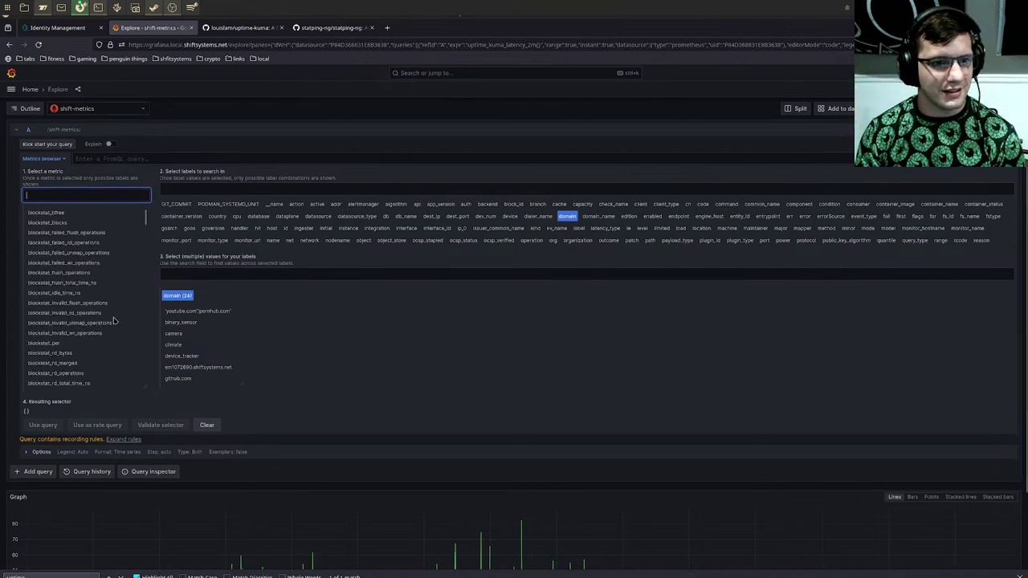
{"action": "scroll", "coordinate": [113, 321], "scroll_direction": "up", "scroll_amount": 10}
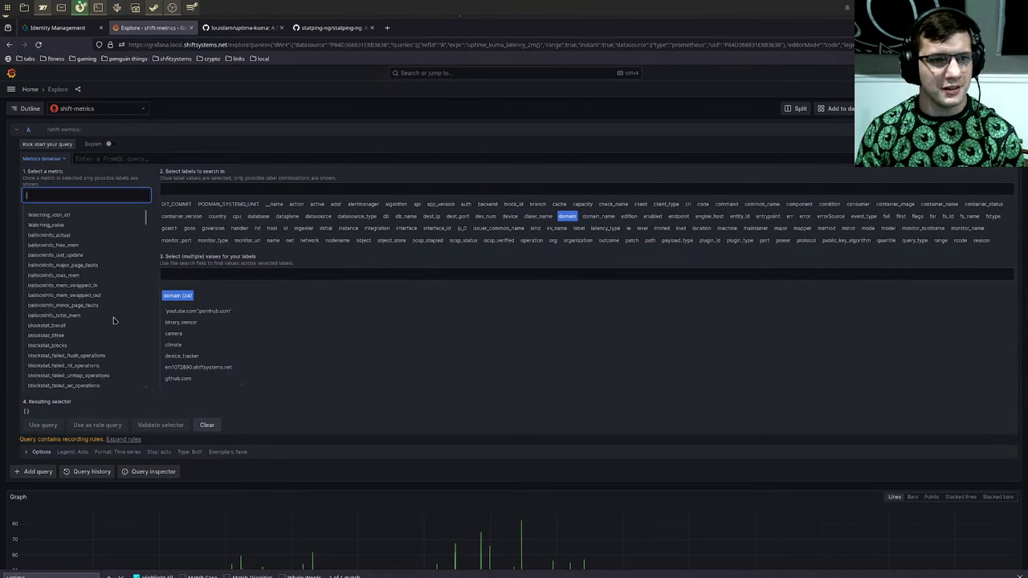
{"action": "scroll", "coordinate": [114, 320], "scroll_direction": "down", "scroll_amount": 5}
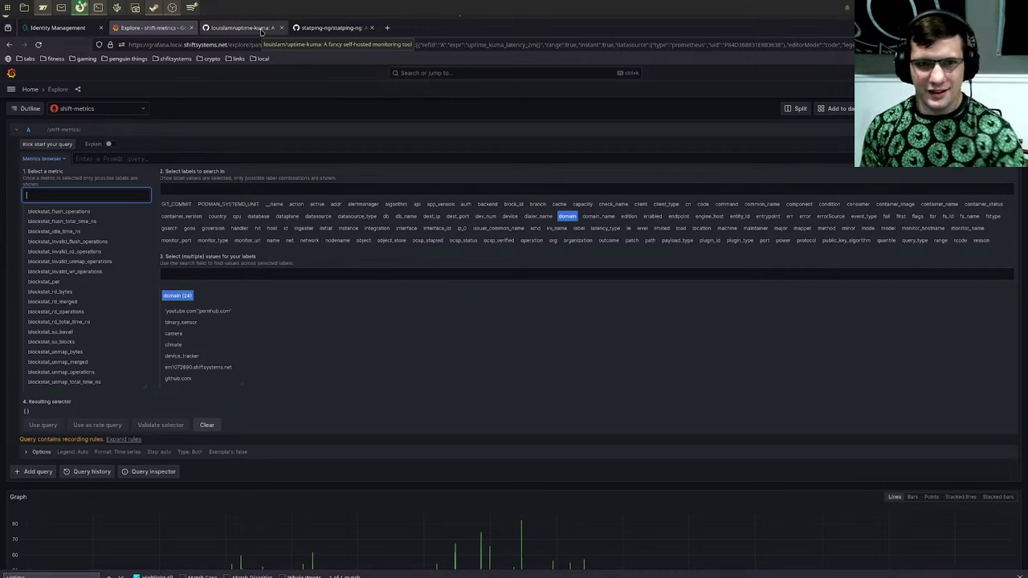
{"action": "left_click", "coordinate": [356, 338]}
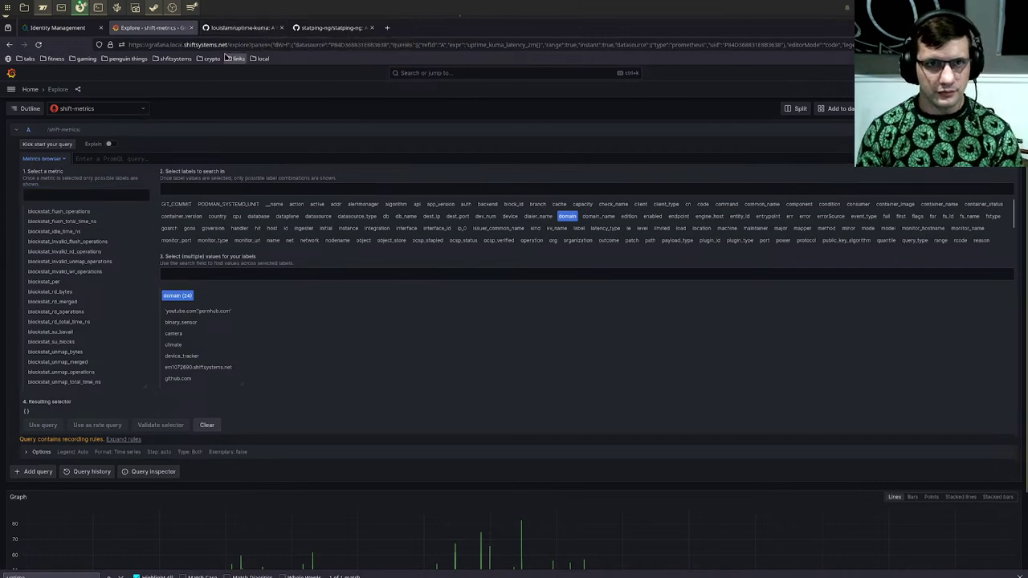
Step: Close the Grafana Explore tab, bring Konsole full-screen and switch to the other shell session
{"action": "left_click", "coordinate": [191, 27]}
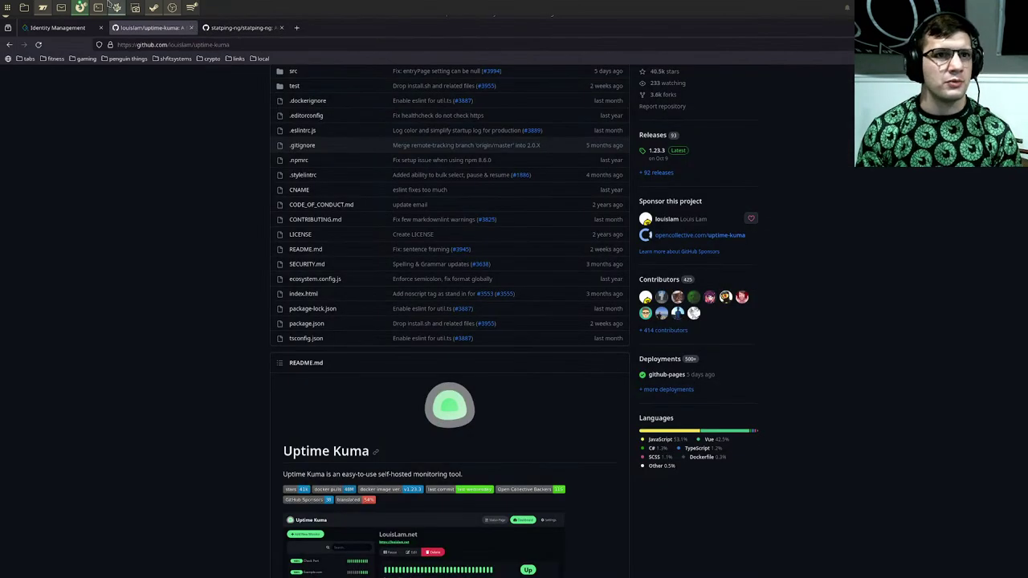
{"action": "left_click", "coordinate": [99, 7]}
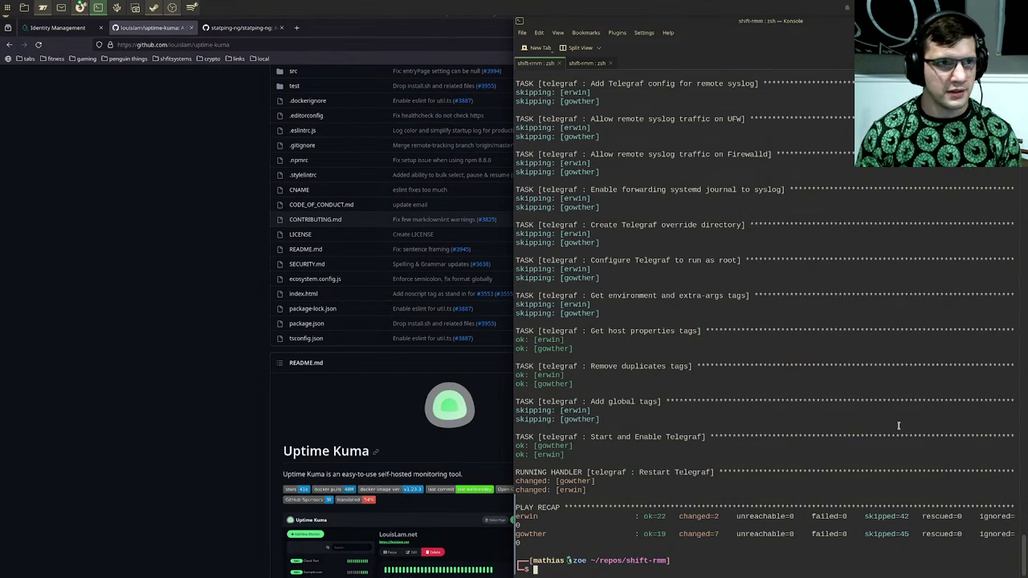
{"action": "key", "text": "super+Page_Up"}
{"action": "type", "text": "../shift-env"}
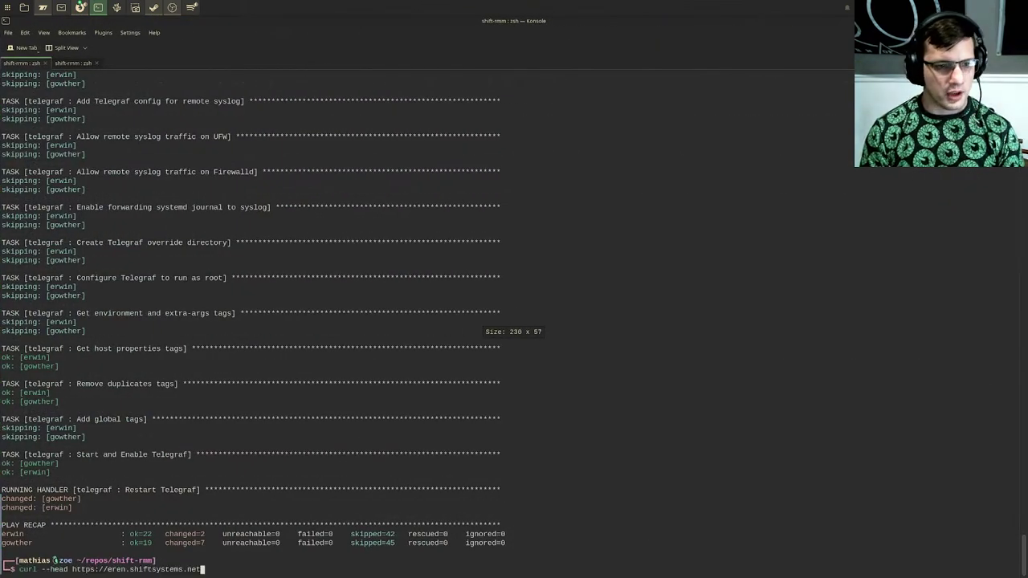
{"action": "key", "text": "ctrl+u"}
{"action": "type", "text": "sudo n"}
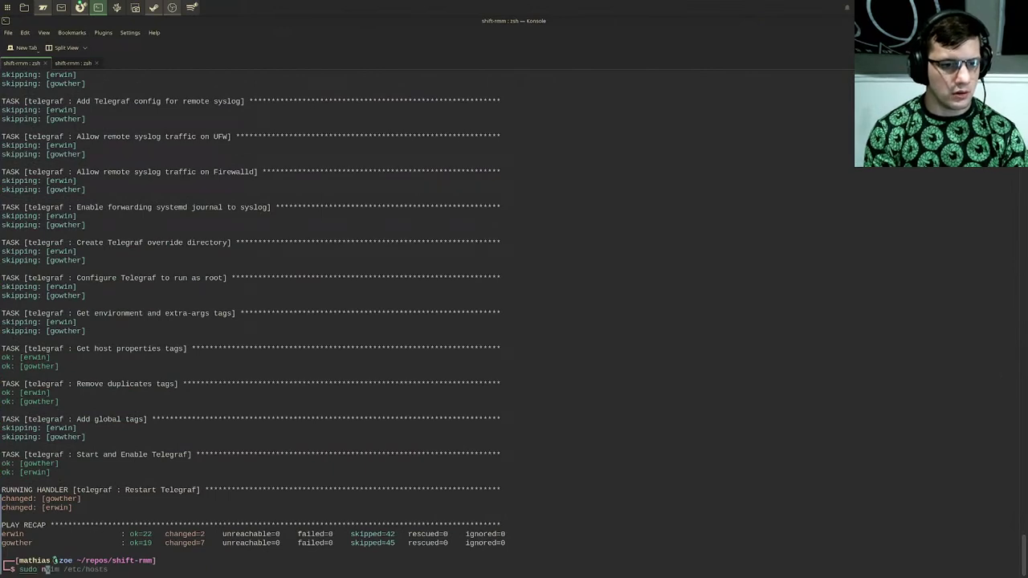
{"action": "type", "text": "vim"}
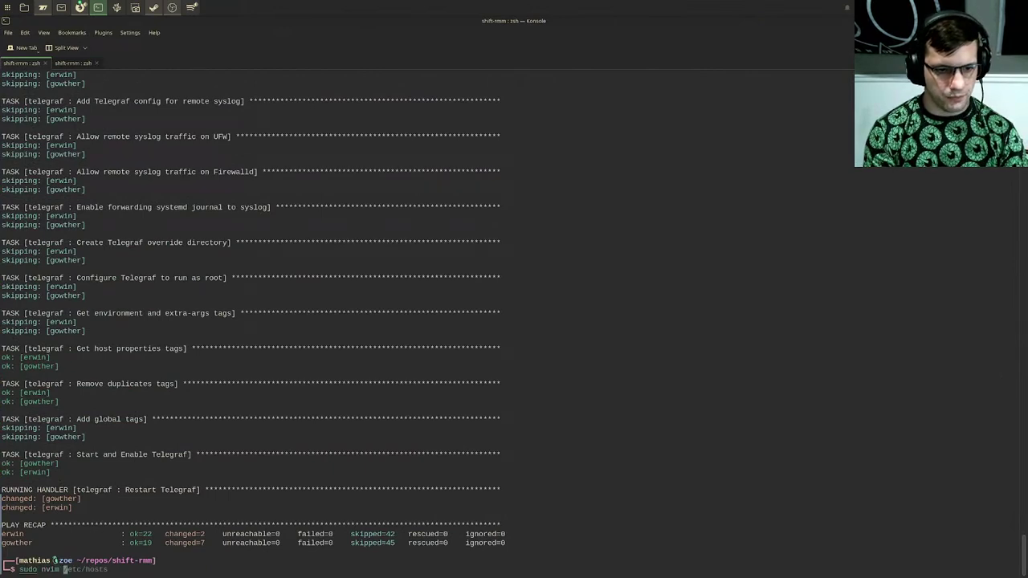
{"action": "key", "text": "ctrl+u"}
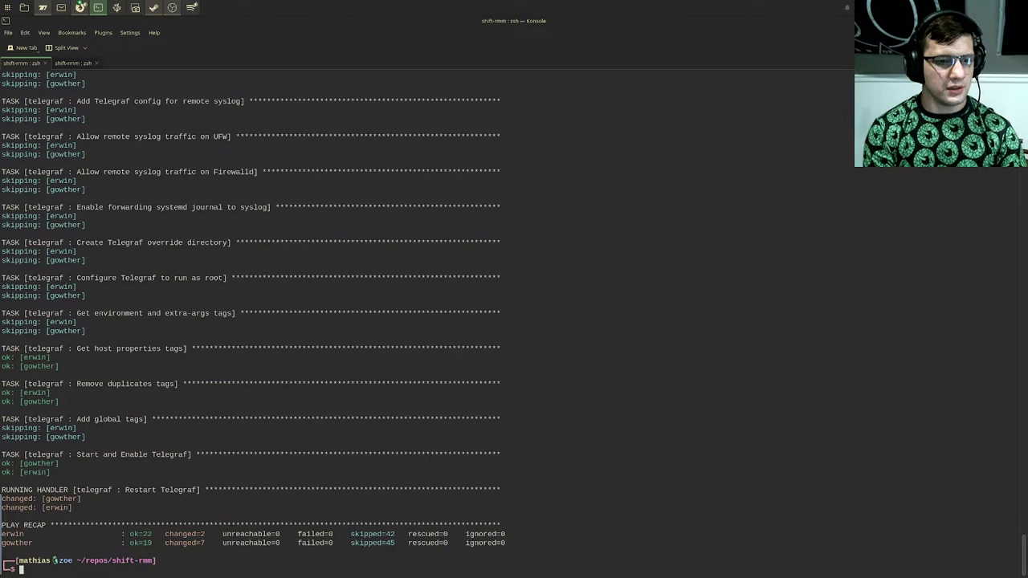
{"action": "key", "text": "shift+Right"}
Step: Connect to the gowther host over SSH
{"action": "type", "text": "ssh gow"}
{"action": "key", "text": "BackSpace"}
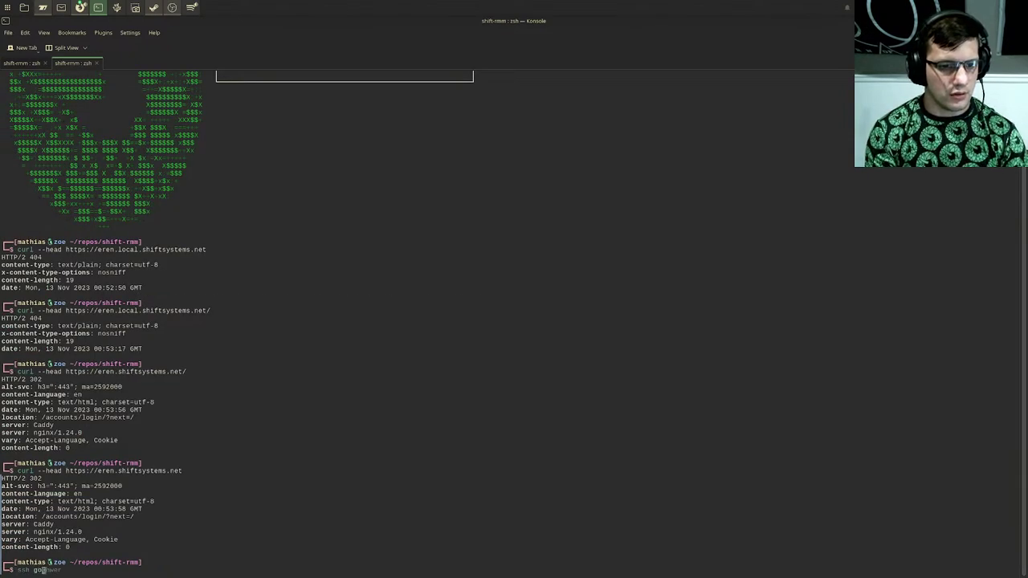
{"action": "type", "text": "t"}
{"action": "key", "text": "BackSpace"}
{"action": "type", "text": "wther"}
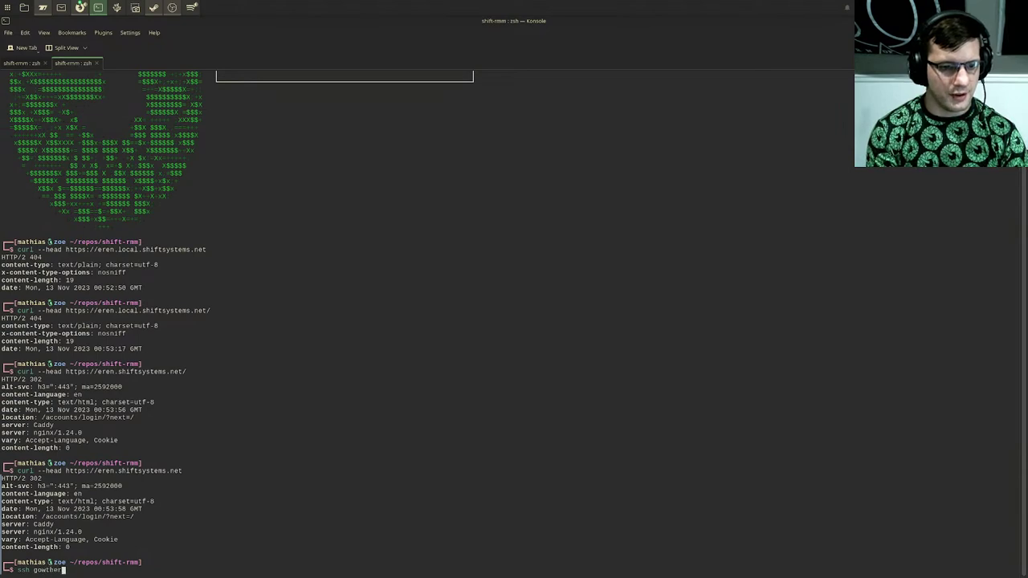
{"action": "key", "text": "Return"}
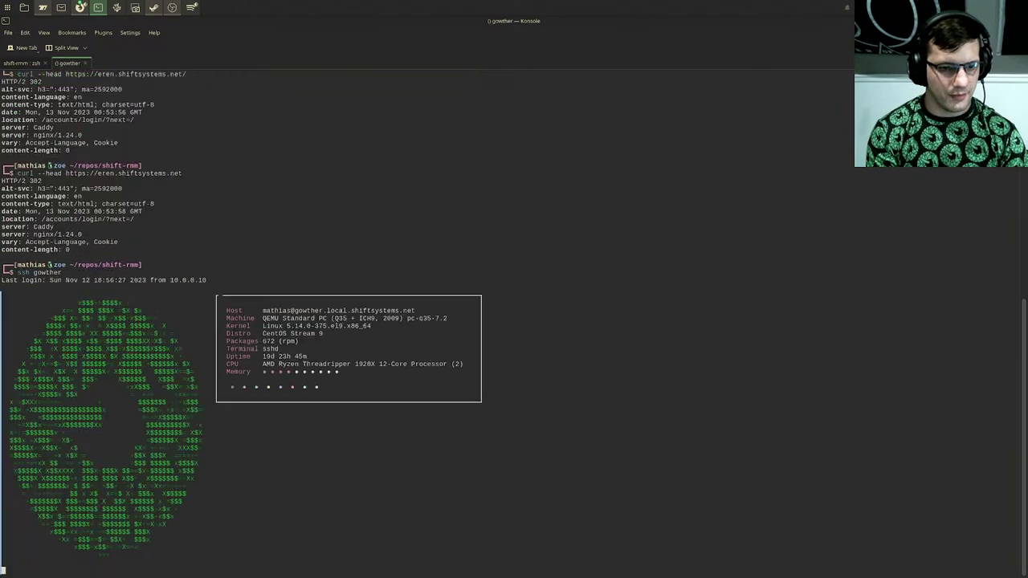
Step: Open /etc/telegraf/telegraf.d/blackbox-https.conf in nvim with sudo, entering the sudo password
{"action": "key", "text": "ctrl+plus"}
{"action": "key", "text": "ctrl+plus"}
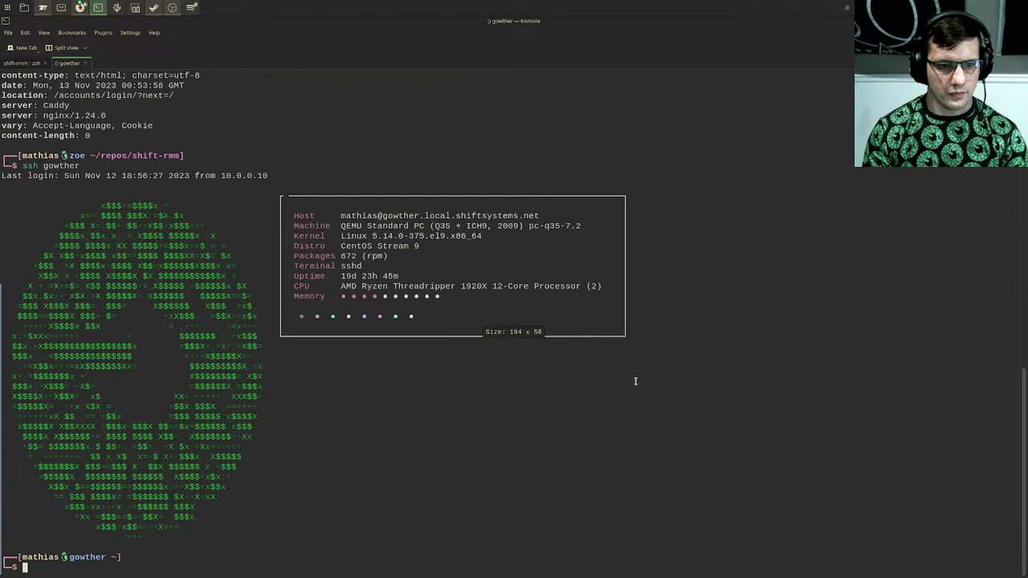
{"action": "type", "text": "sudo nvim "}
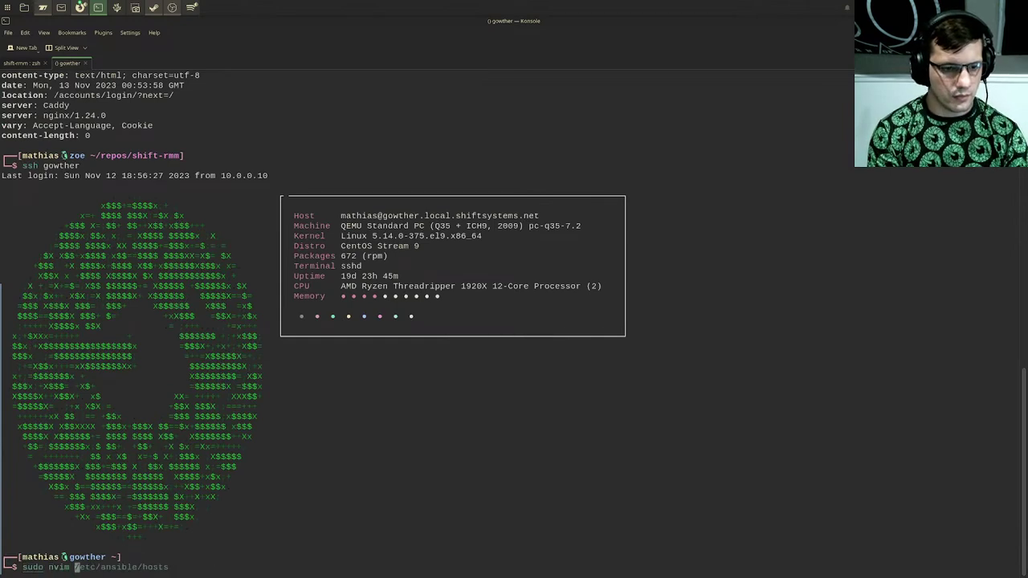
{"action": "type", "text": "/etc/telegraf/te"}
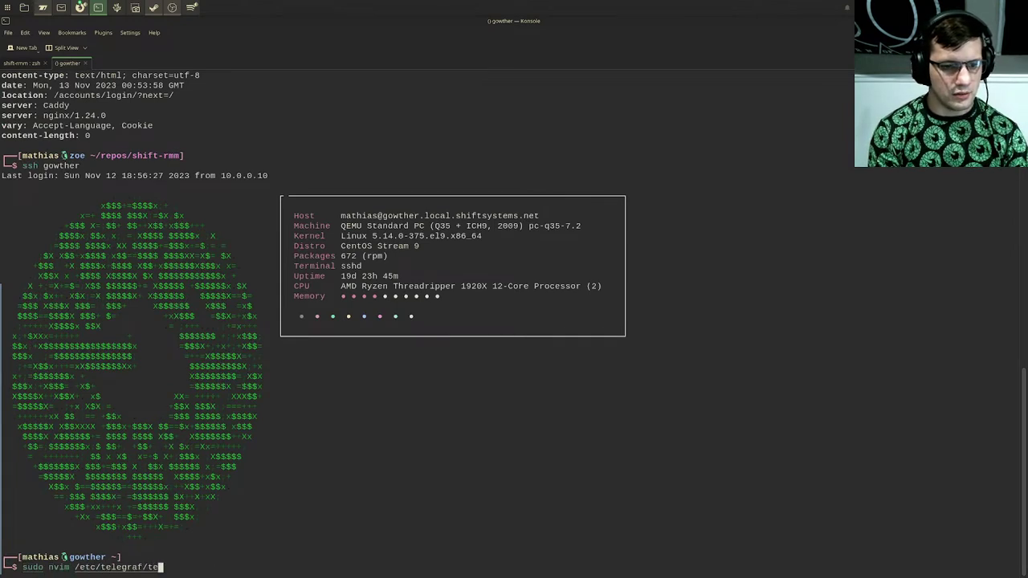
{"action": "type", "text": "legraf.d/"}
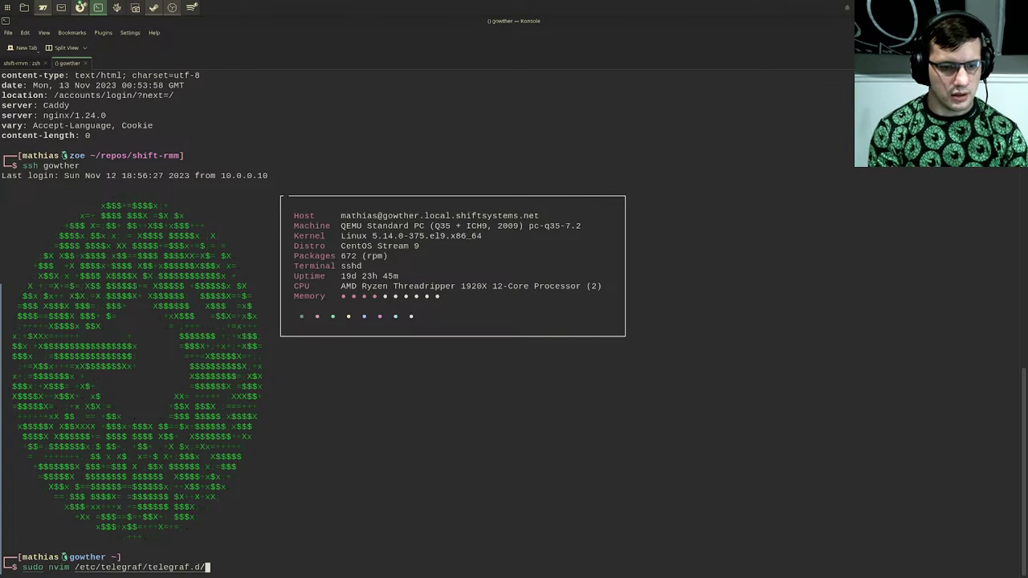
{"action": "type", "text": "black"}
{"action": "key", "text": "Tab"}
{"action": "key", "text": "Tab"}
{"action": "key", "text": "Tab"}
{"action": "key", "text": "Return"}
{"action": "key", "text": "Return"}
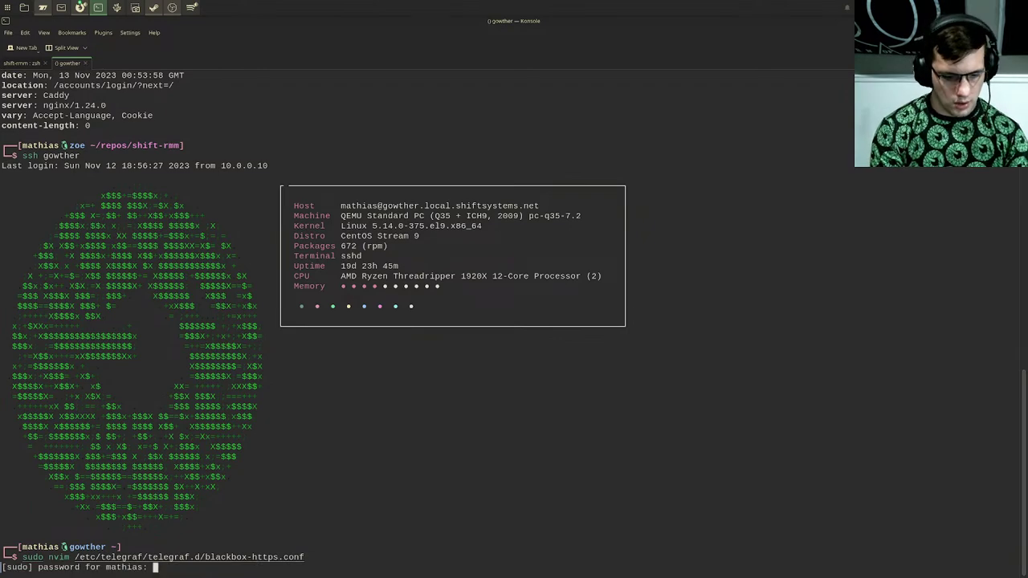
{"action": "key", "text": "Return"}
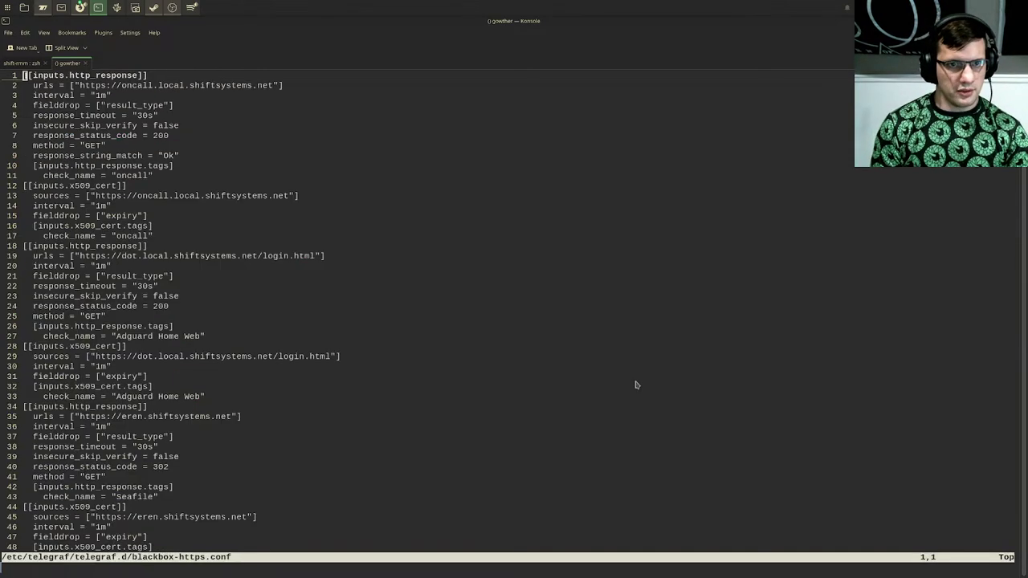
Step: Search the config for '$' to find the $victoria_user reference, then quit nvim
{"action": "type", "text": "/$"}
{"action": "key", "text": "Return"}
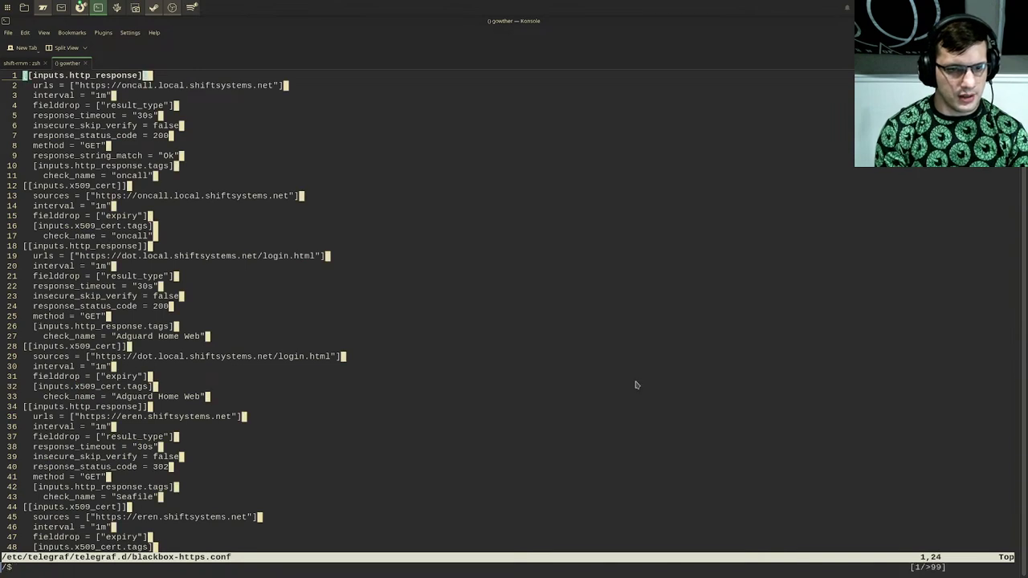
{"action": "type", "text": "/"}
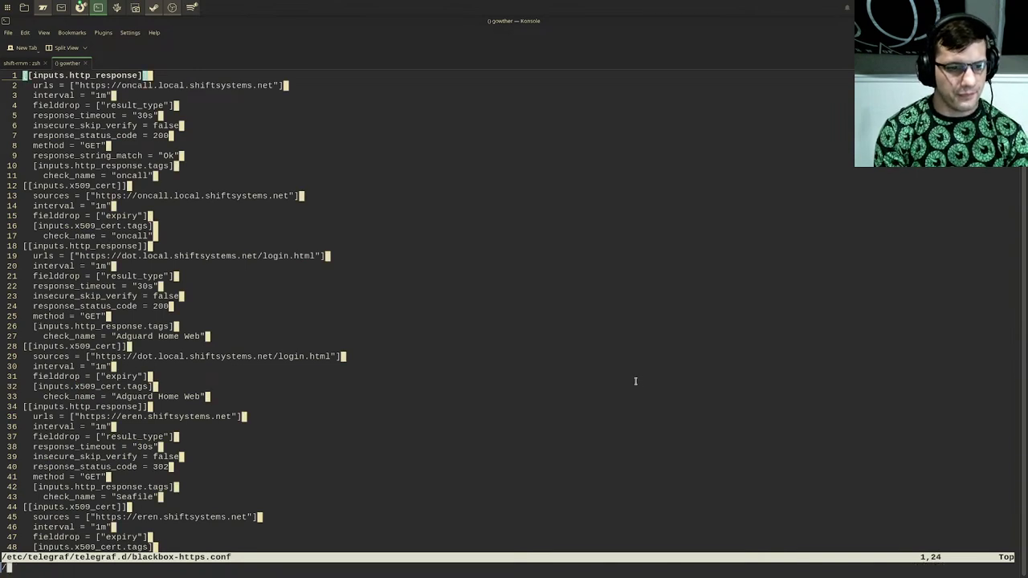
{"action": "type", "text": "\\$"}
{"action": "key", "text": "Return"}
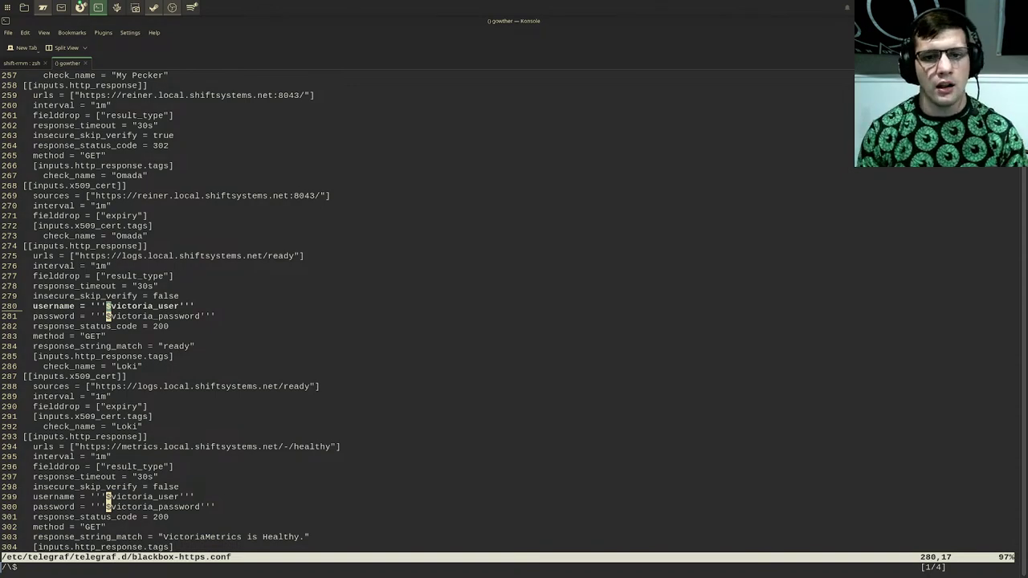
{"action": "key", "text": "k"}
{"action": "key", "text": "k"}
{"action": "key", "text": "k"}
{"action": "key", "text": "k"}
{"action": "type", "text": ":q"}
{"action": "key", "text": "Return"}
Step: In VSCodium, collapse the docs/Telegraf folder and focus the Alerting.md document
{"action": "left_click", "coordinate": [116, 8]}
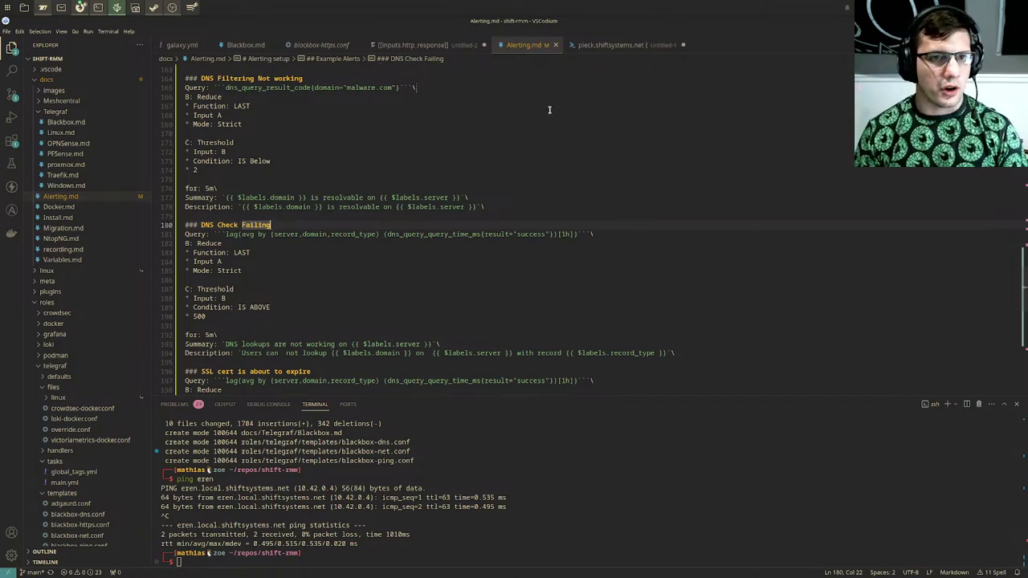
{"action": "left_click", "coordinate": [68, 113]}
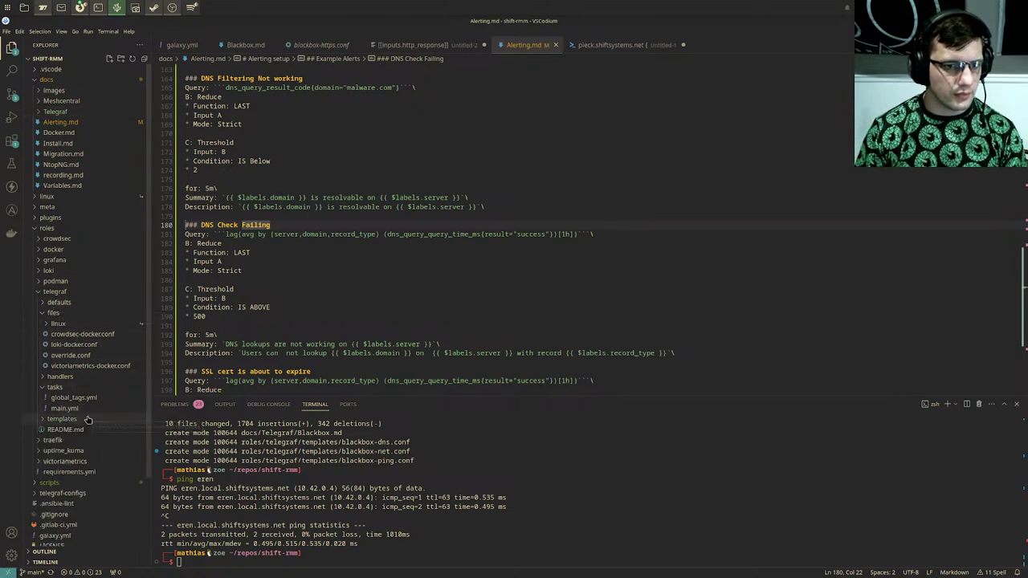
{"action": "scroll", "coordinate": [88, 432], "scroll_direction": "down", "scroll_amount": 2}
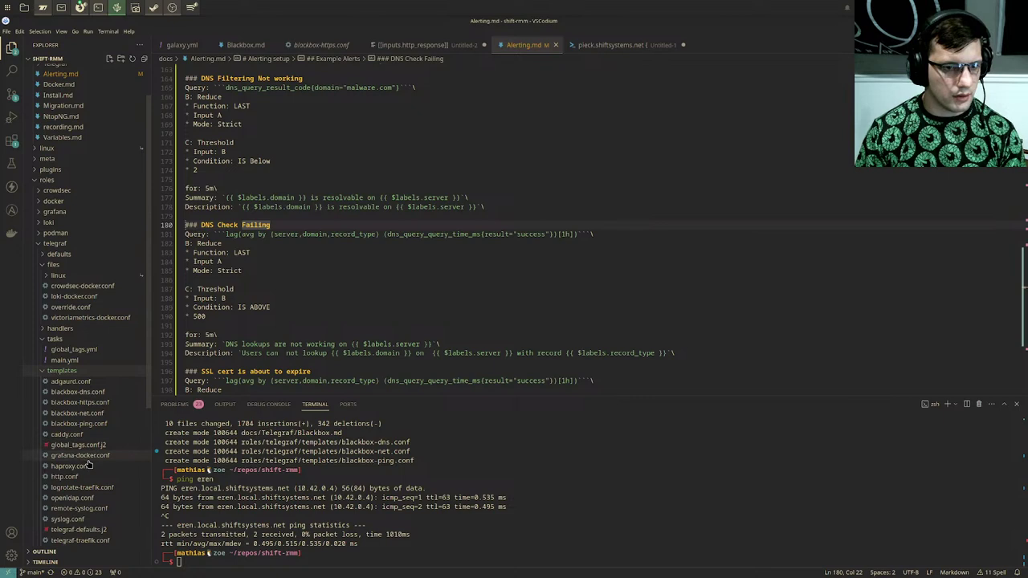
{"action": "scroll", "coordinate": [89, 438], "scroll_direction": "down", "scroll_amount": 1}
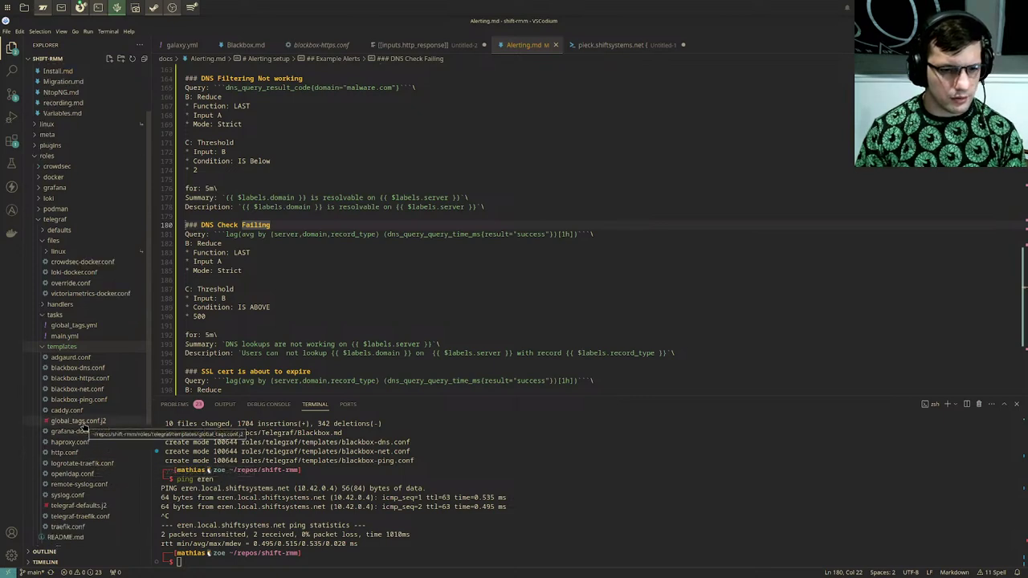
{"action": "scroll", "coordinate": [490, 293], "scroll_direction": "down", "scroll_amount": 1}
{"action": "left_click", "coordinate": [492, 291]}
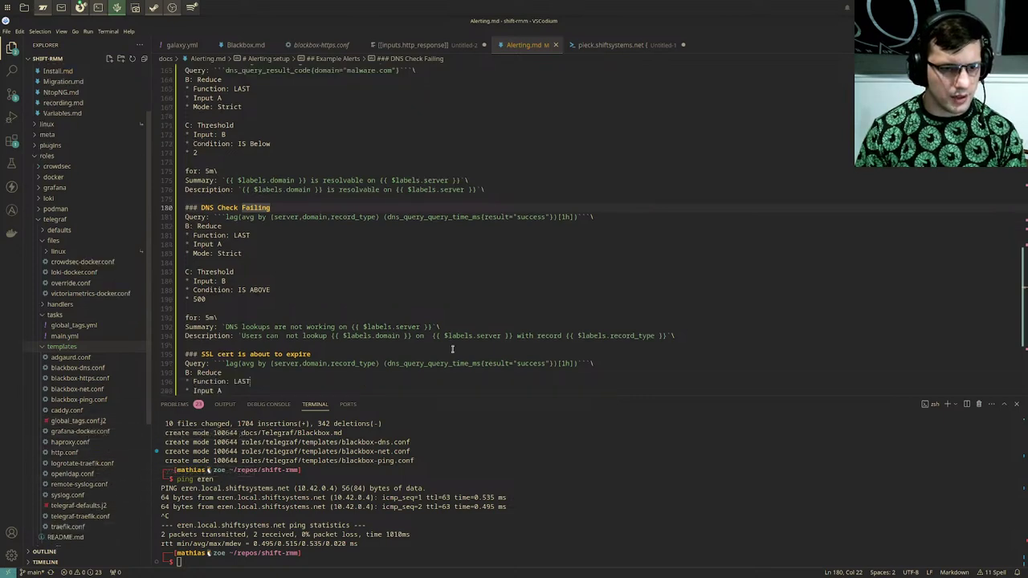
Step: Search the project for /etc/default/telegraf and open the matching telegraf tasks main.yml
{"action": "key", "text": "ctrl+shift+f"}
{"action": "type", "text": "/etc/default/telegraf"}
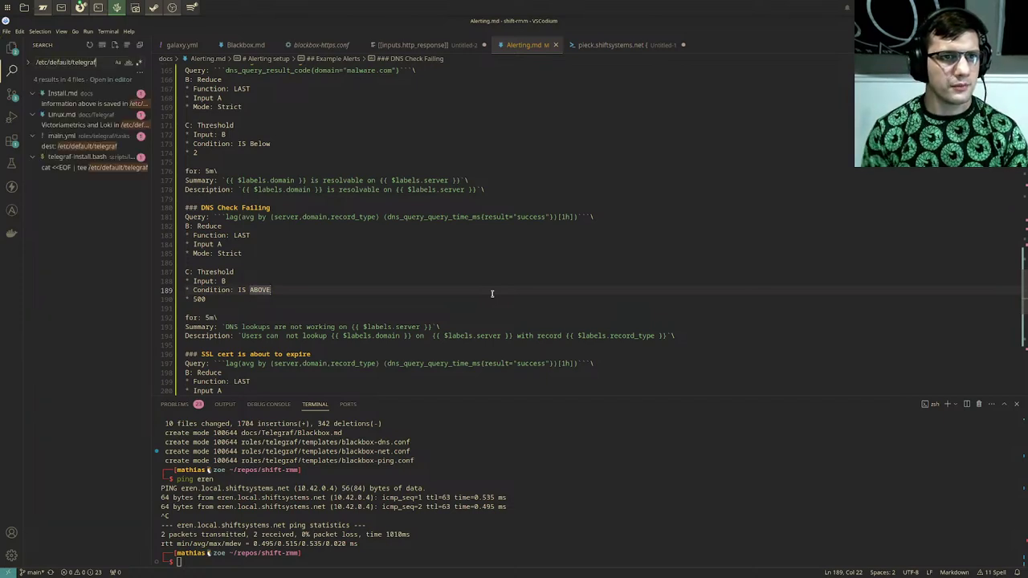
{"action": "left_click", "coordinate": [90, 146]}
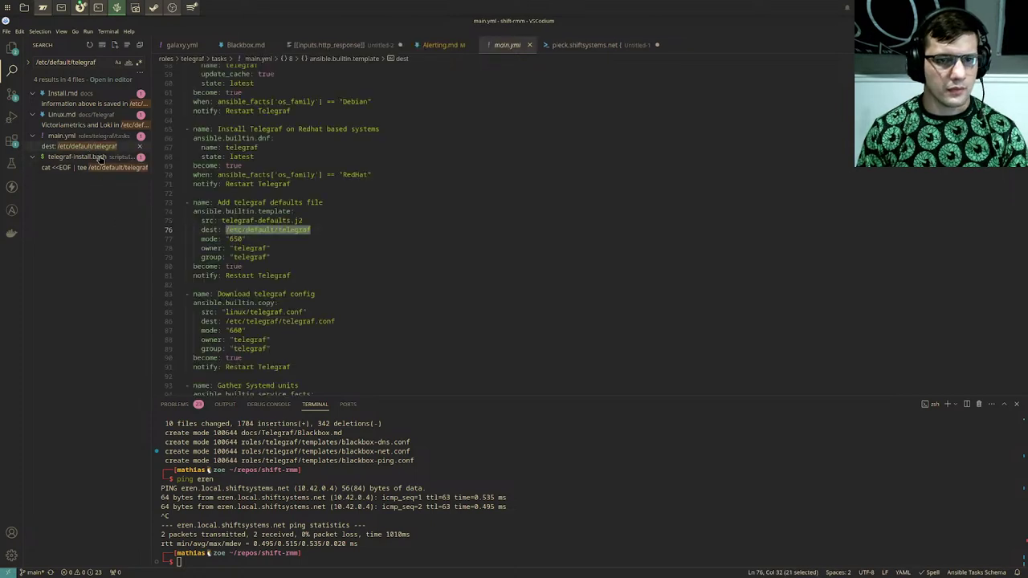
{"action": "left_click", "coordinate": [11, 48]}
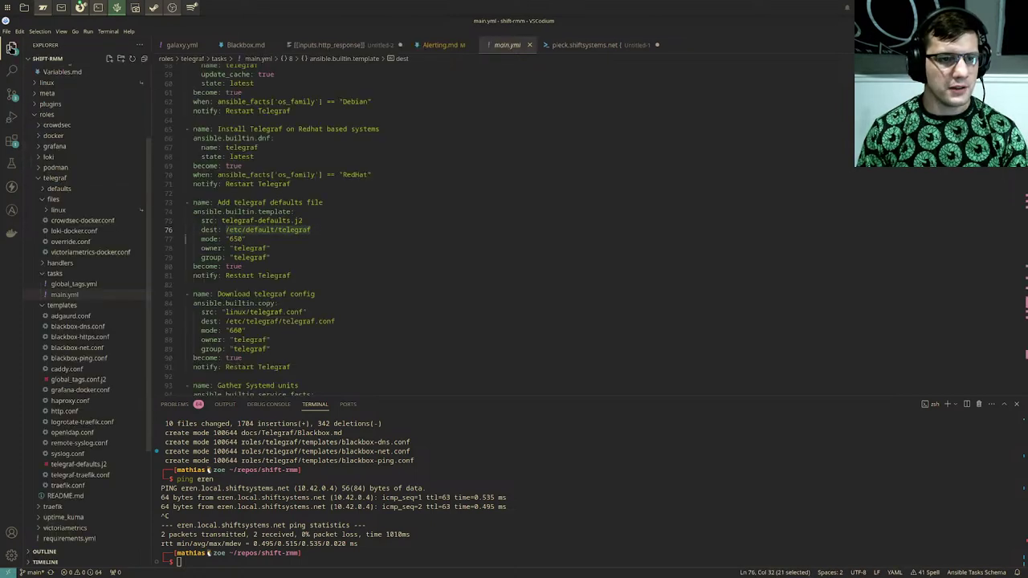
{"action": "scroll", "coordinate": [56, 313], "scroll_direction": "down", "scroll_amount": 3}
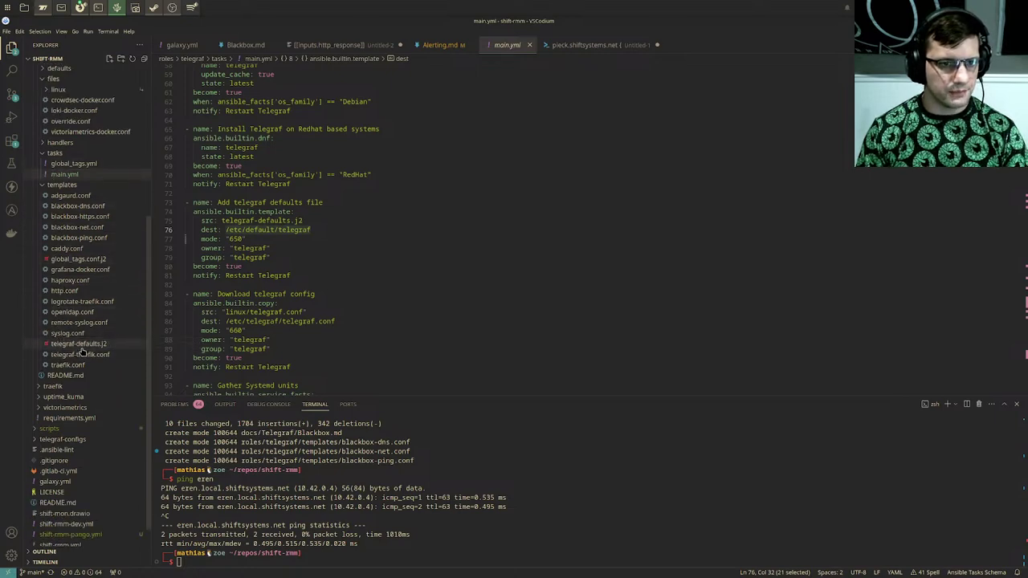
Step: Open telegraf-defaults.j2 and place the caret on the empty line 45
{"action": "left_click", "coordinate": [79, 345]}
{"action": "left_click", "coordinate": [479, 245]}
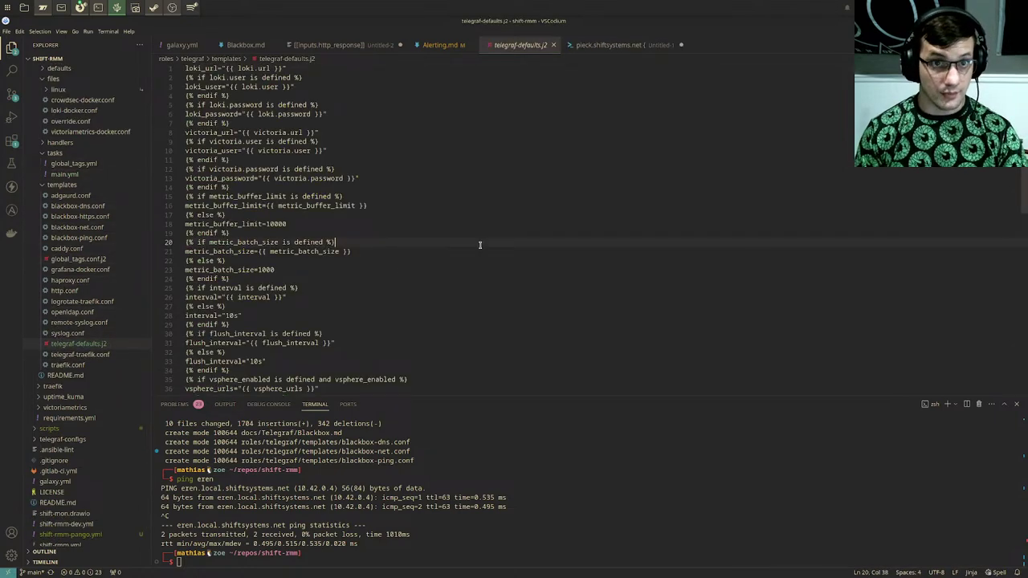
{"action": "scroll", "coordinate": [414, 205], "scroll_direction": "down", "scroll_amount": 7}
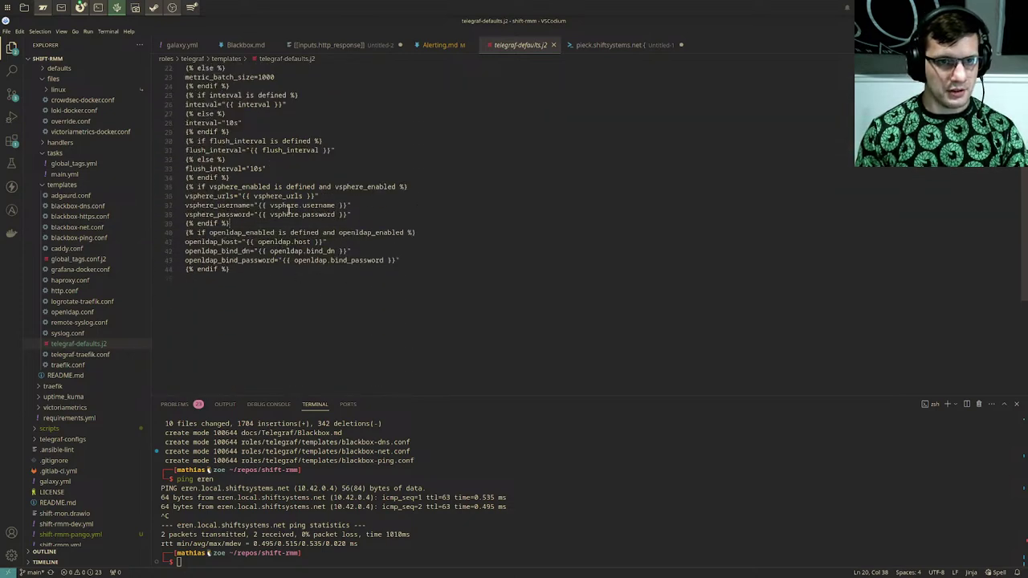
{"action": "left_click", "coordinate": [610, 168]}
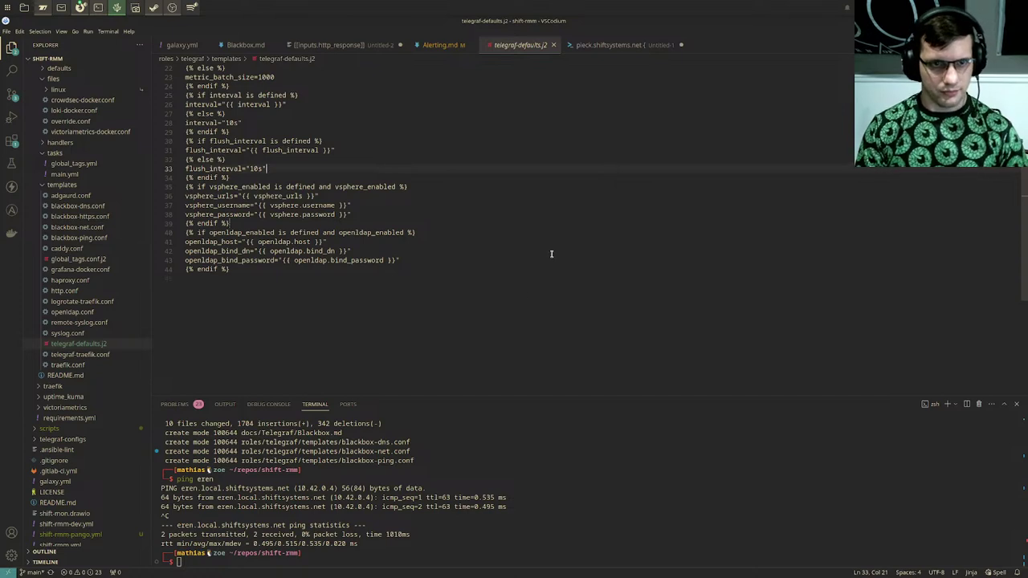
{"action": "left_click", "coordinate": [504, 267]}
{"action": "left_click_drag", "start_coordinate": [505, 266], "coordinate": [394, 221]}
{"action": "left_click", "coordinate": [463, 188]}
{"action": "left_click_drag", "start_coordinate": [477, 199], "coordinate": [452, 171]}
{"action": "left_click", "coordinate": [452, 171]}
{"action": "left_click", "coordinate": [397, 336]}
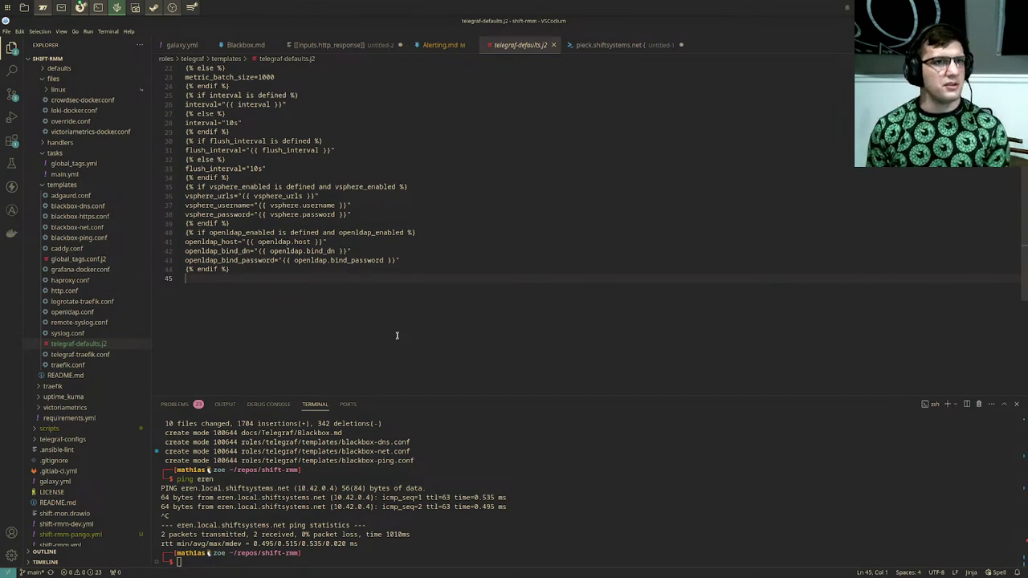
Step: Add a {% for user_secret in user_secrets %} loop closed by {% endfor %}
{"action": "type", "text": "{% "}
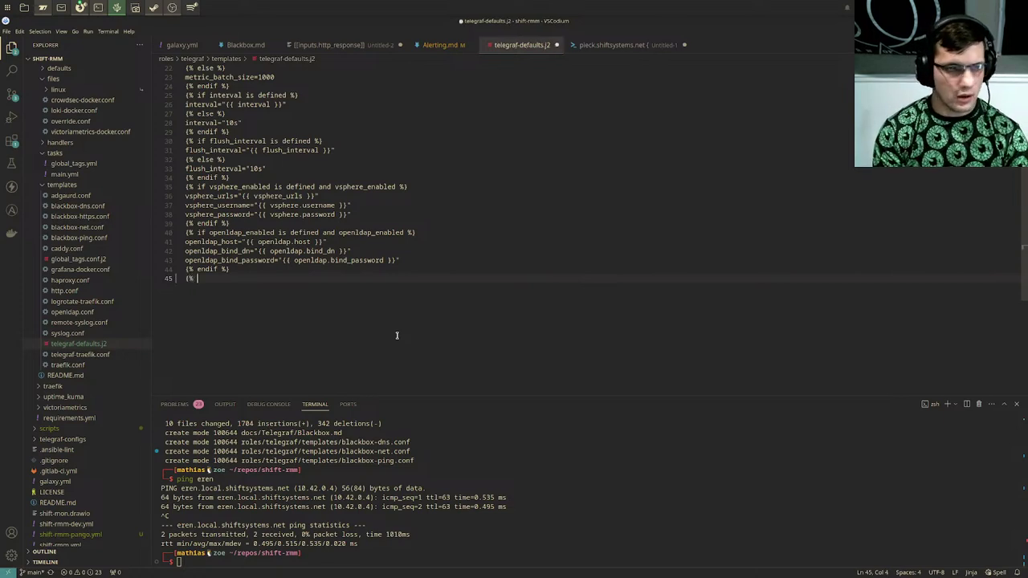
{"action": "type", "text": "for user"}
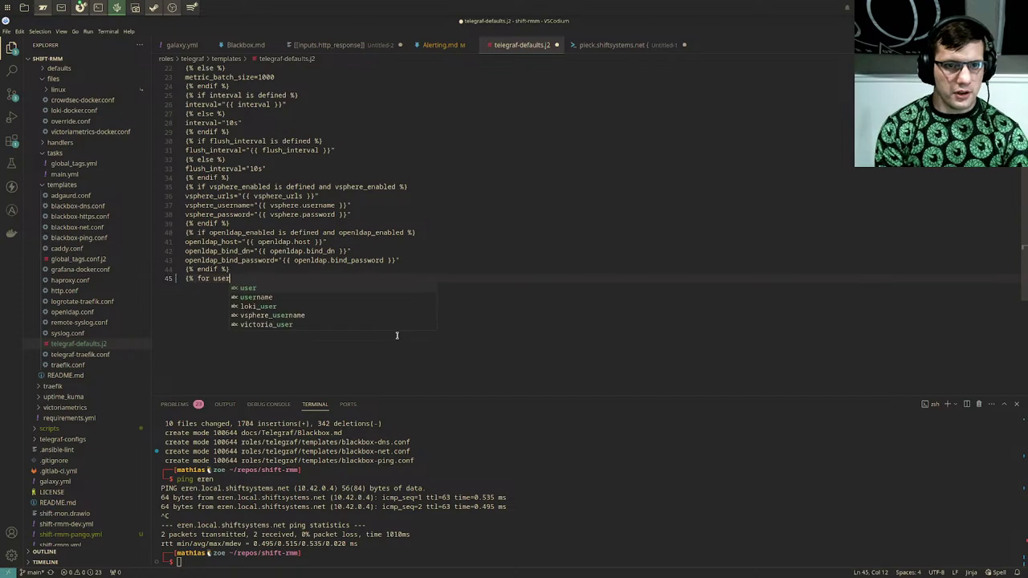
{"action": "type", "text": "_secret"}
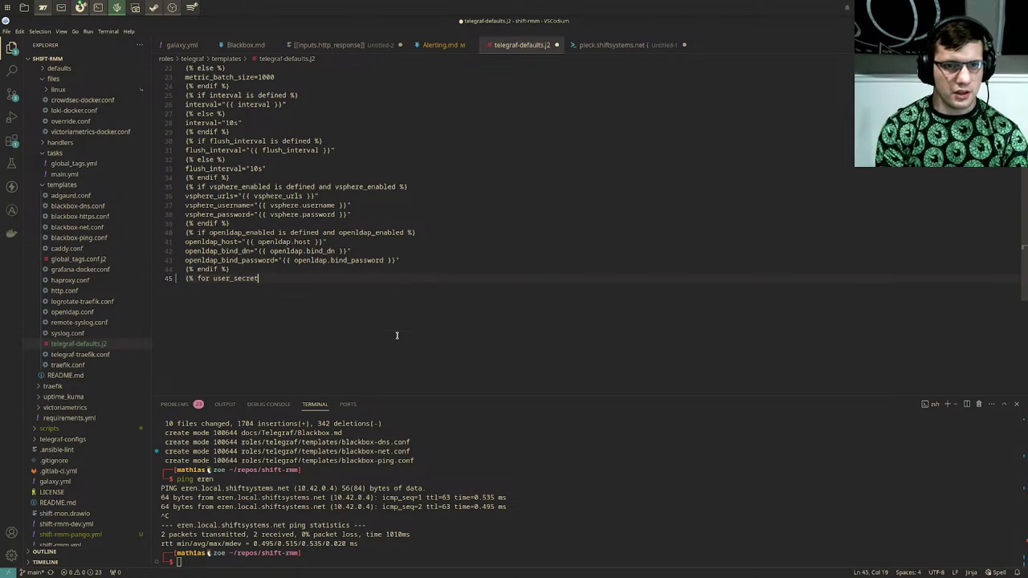
{"action": "type", "text": " in "}
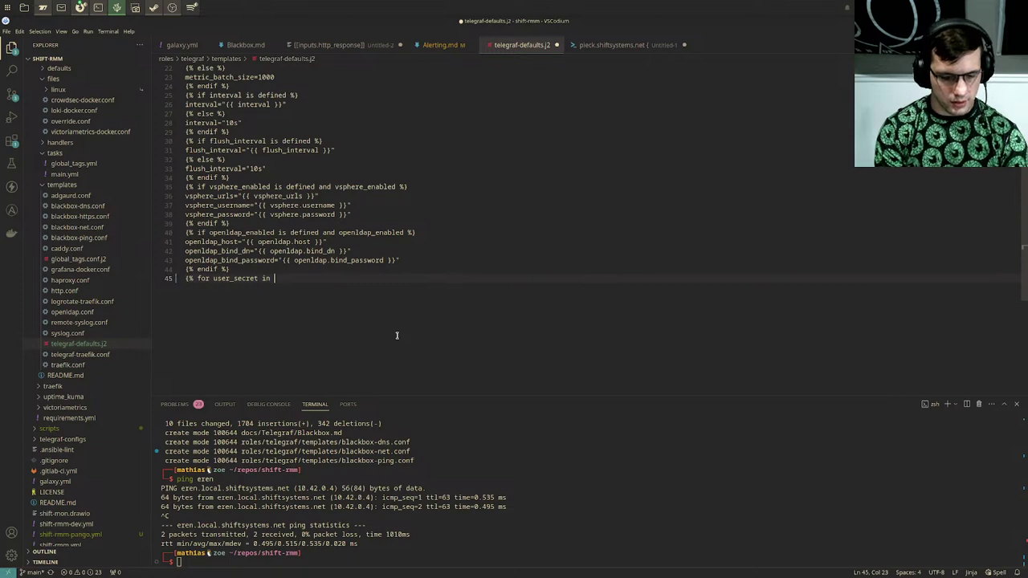
{"action": "type", "text": "users"}
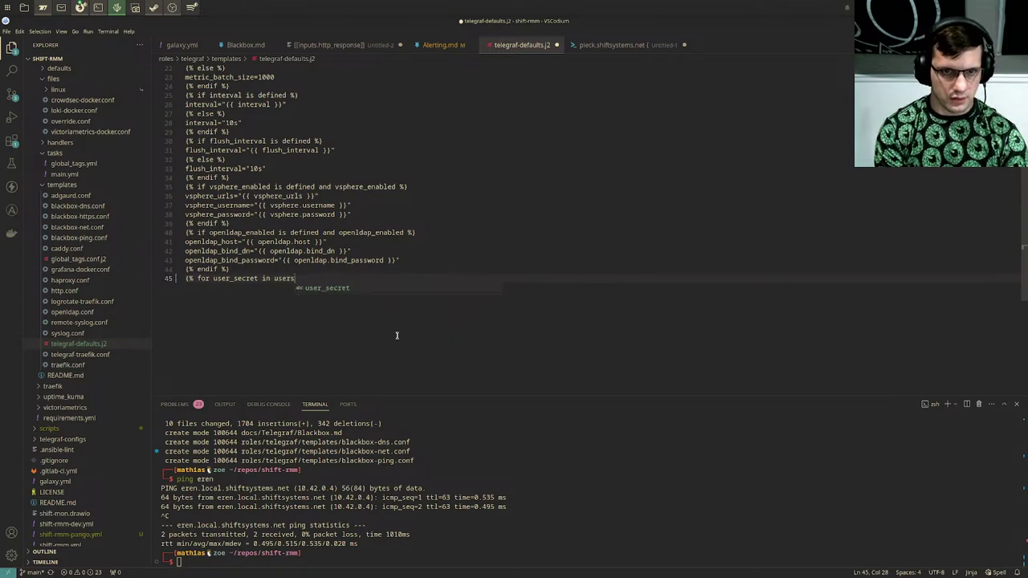
{"action": "key", "text": "BackSpace"}
{"action": "type", "text": "_secr"}
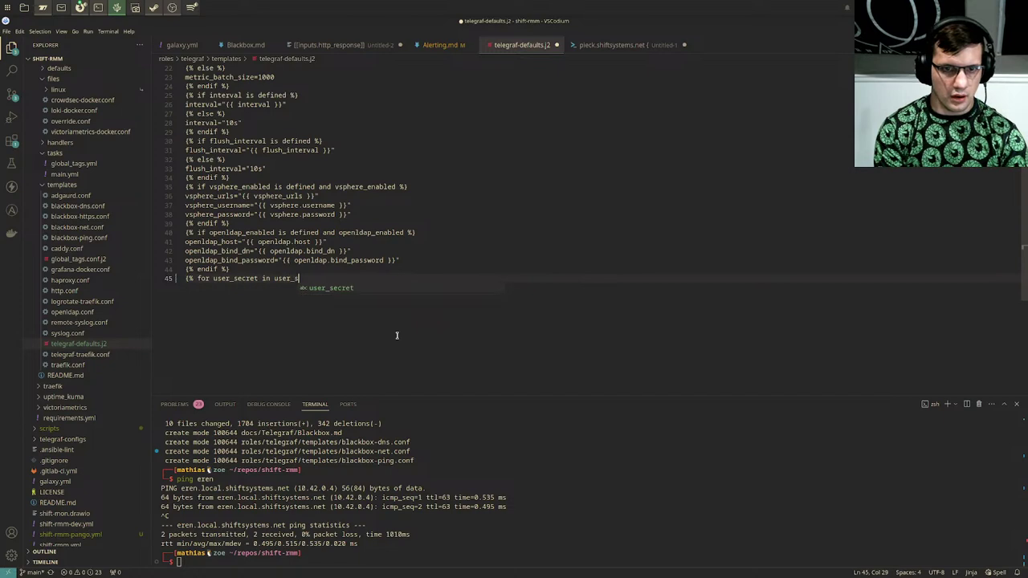
{"action": "type", "text": "ets"}
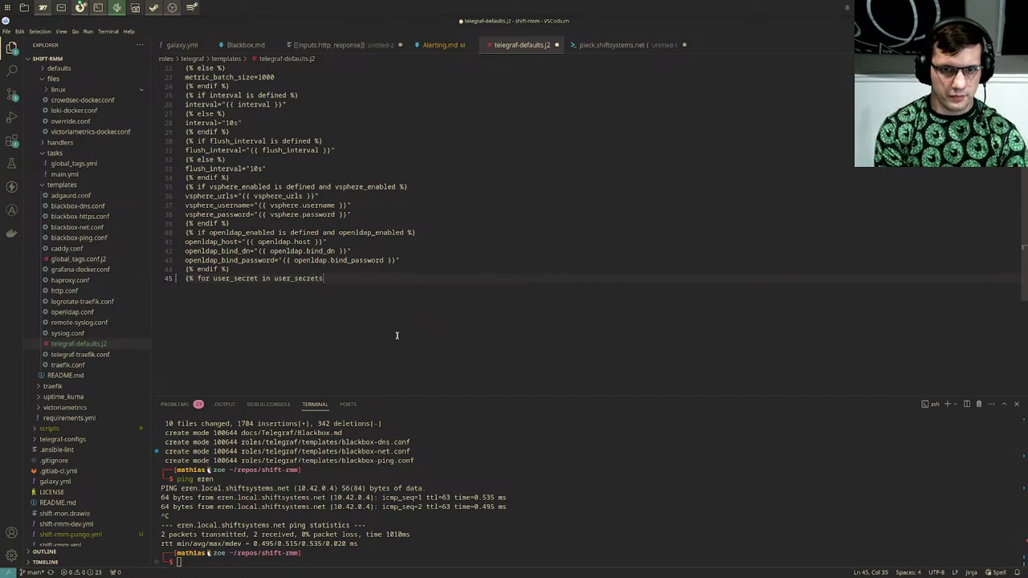
{"action": "type", "text": " %}"}
{"action": "key", "text": "Return"}
{"action": "key", "text": "Return"}
{"action": "type", "text": "{% "}
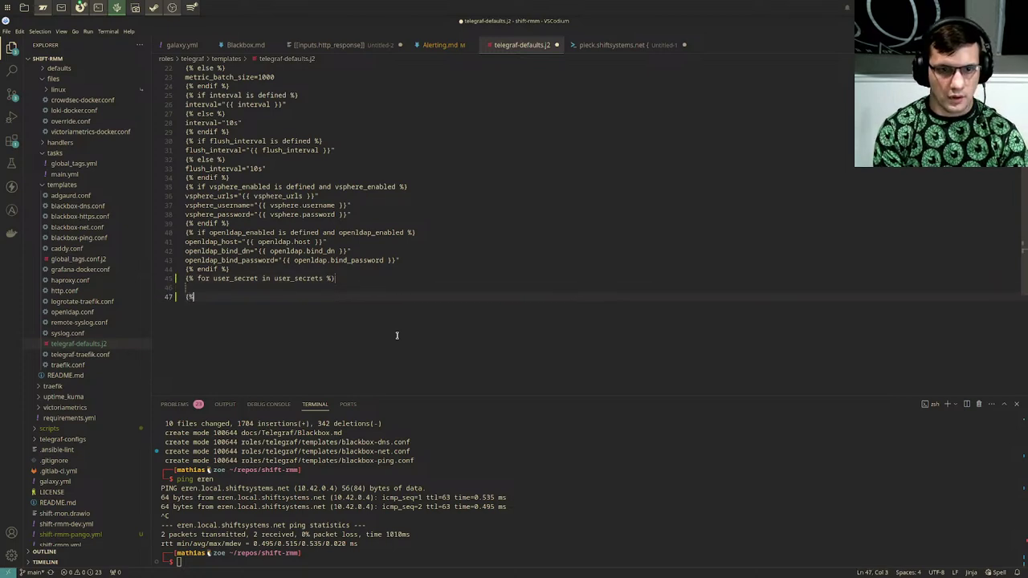
{"action": "type", "text": "endfor %}"}
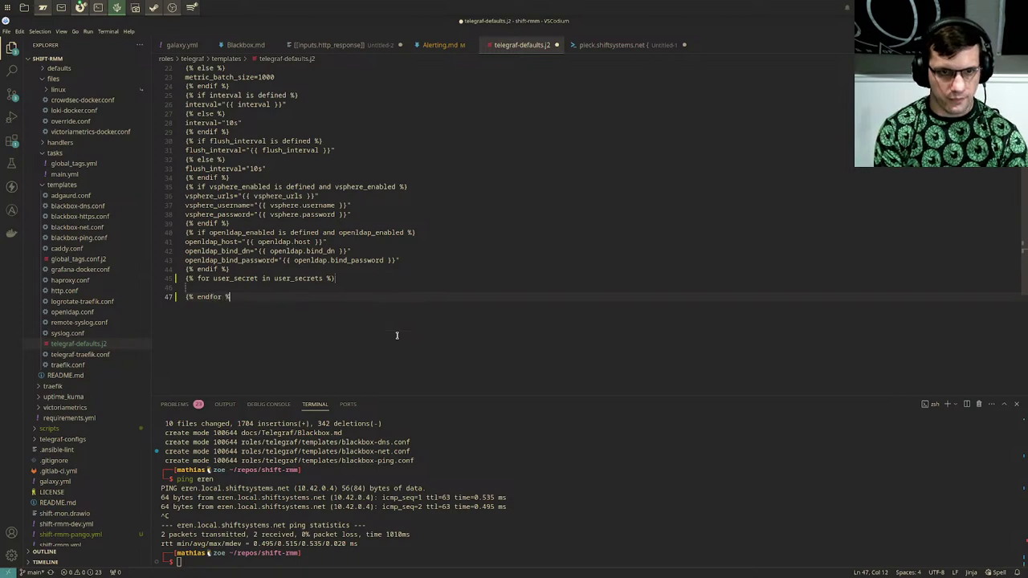
Step: Change the loop variables to name,secret and move to the empty body line
{"action": "key", "text": "Up"}
{"action": "key", "text": "Up"}
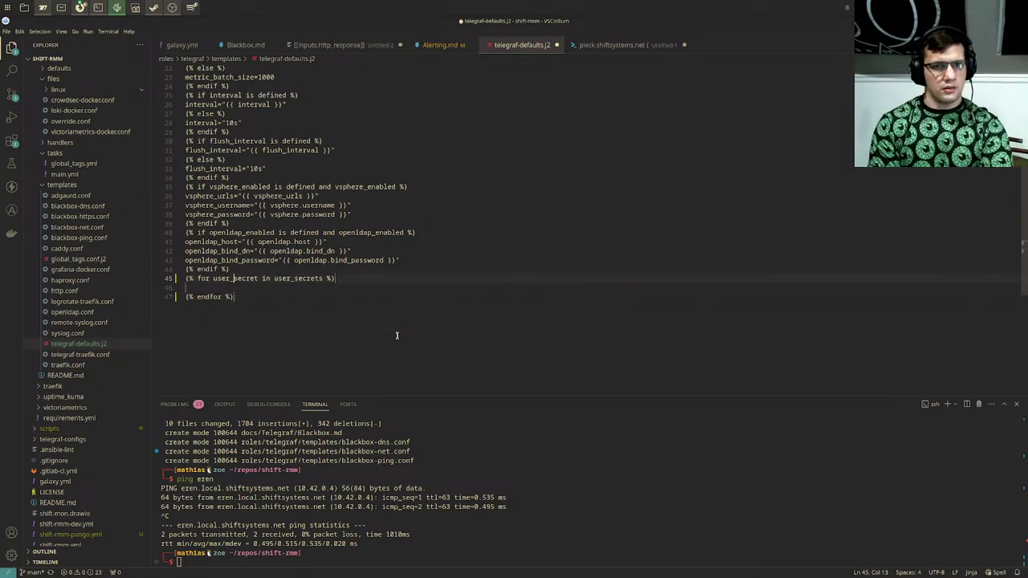
{"action": "key", "text": "Left"}
{"action": "key", "text": "Left"}
{"action": "key", "text": "Left"}
{"action": "key", "text": "Left"}
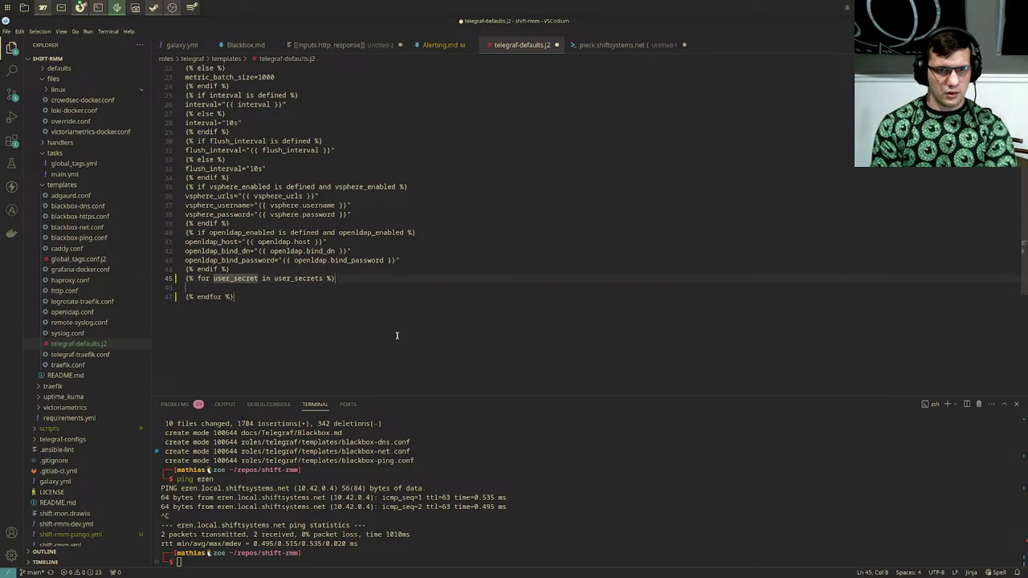
{"action": "type", "text": "na"}
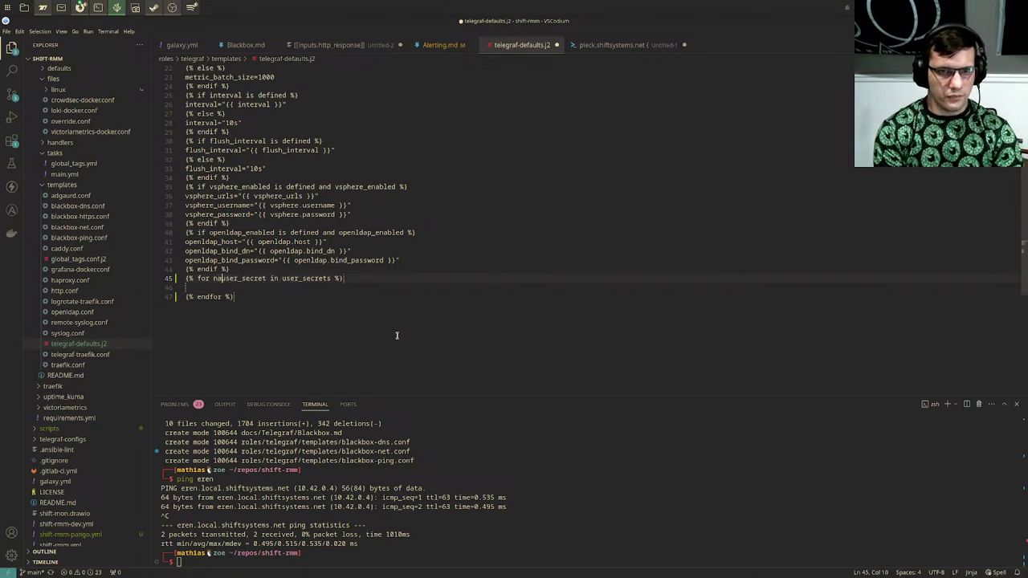
{"action": "type", "text": "me,"}
{"action": "key", "text": "Delete"}
{"action": "key", "text": "Delete"}
{"action": "key", "text": "Delete"}
{"action": "key", "text": "Delete"}
{"action": "key", "text": "Delete"}
{"action": "key", "text": "Delete"}
{"action": "key", "text": "Delete"}
{"action": "key", "text": "Delete"}
{"action": "key", "text": "Delete"}
{"action": "key", "text": "Delete"}
{"action": "key", "text": "Delete"}
{"action": "type", "text": "secret"}
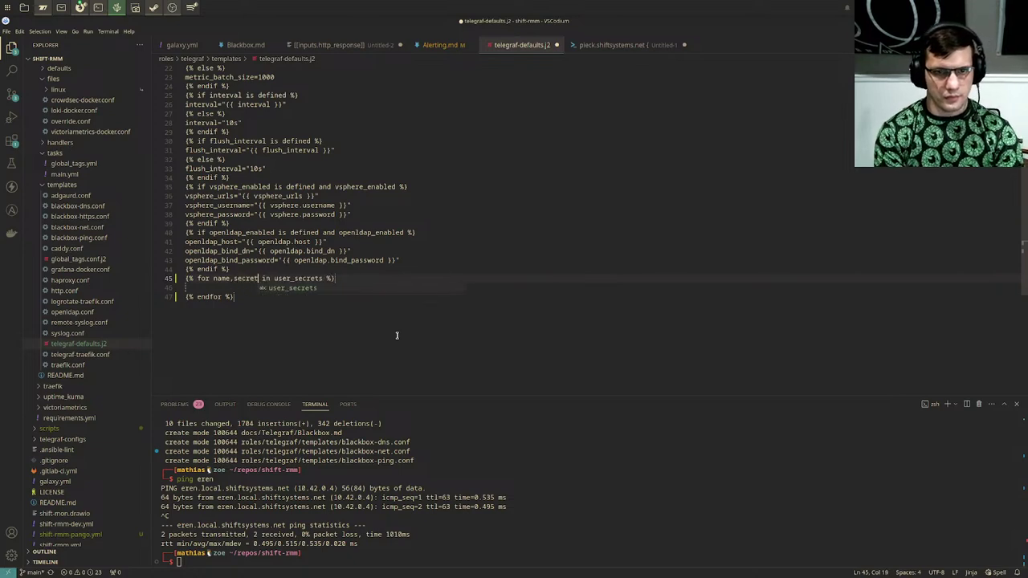
{"action": "key", "text": "Escape"}
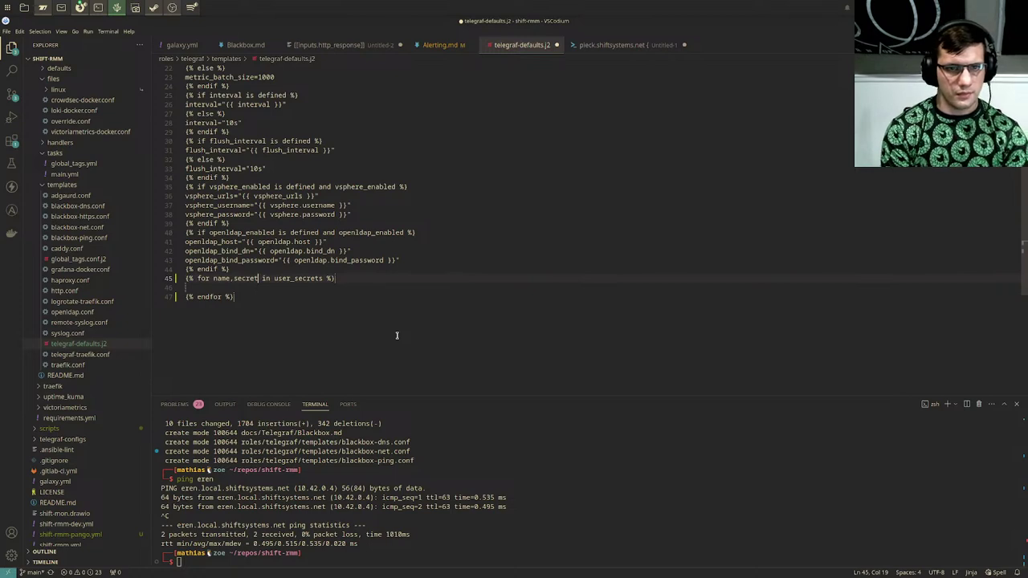
{"action": "key", "text": "Down"}
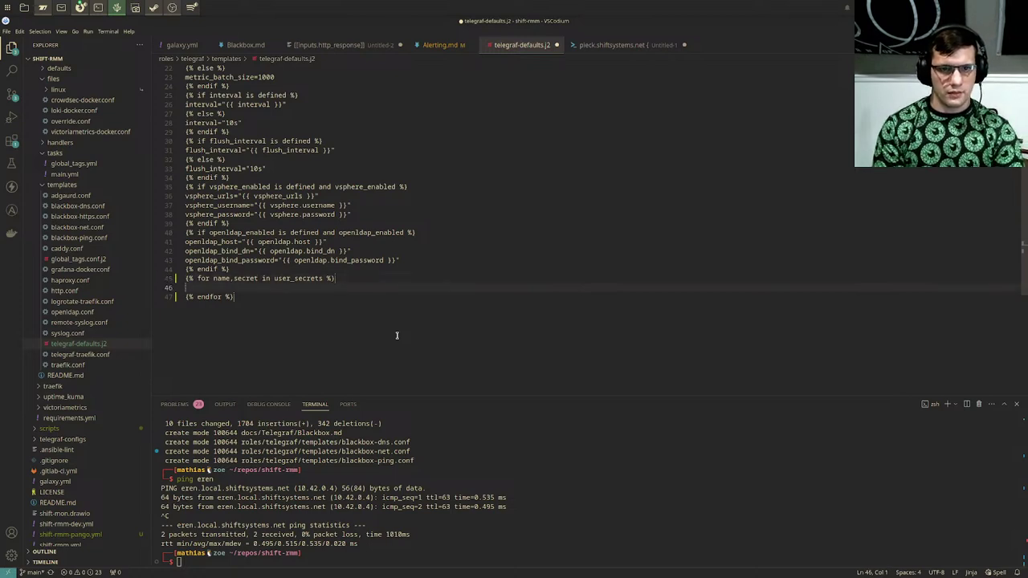
Step: Write the loop body line {{ name }}="{{ secret }}" on line 46
{"action": "type", "text": "{"}
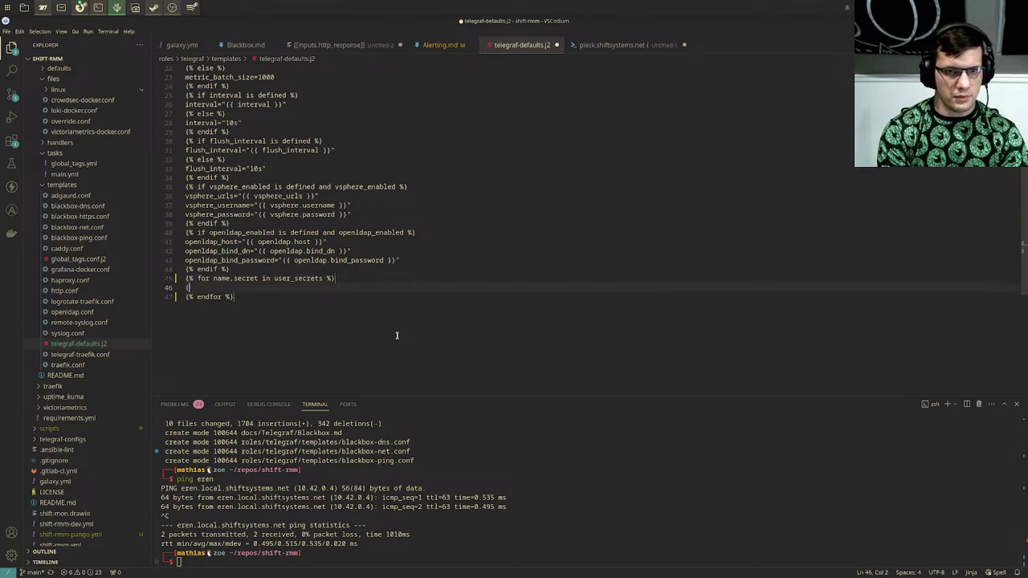
{"action": "type", "text": "{ name "}
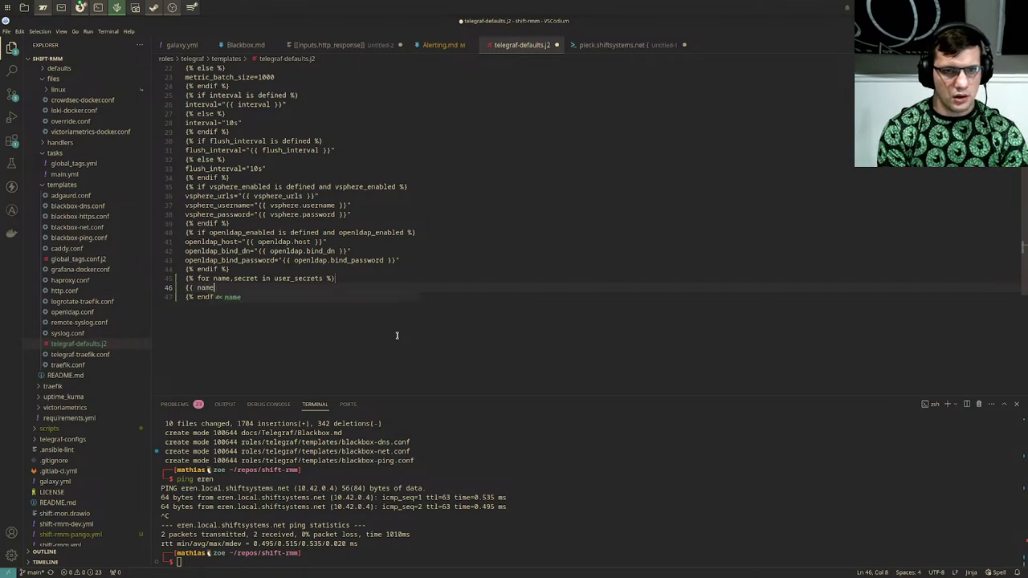
{"action": "type", "text": "}}="}
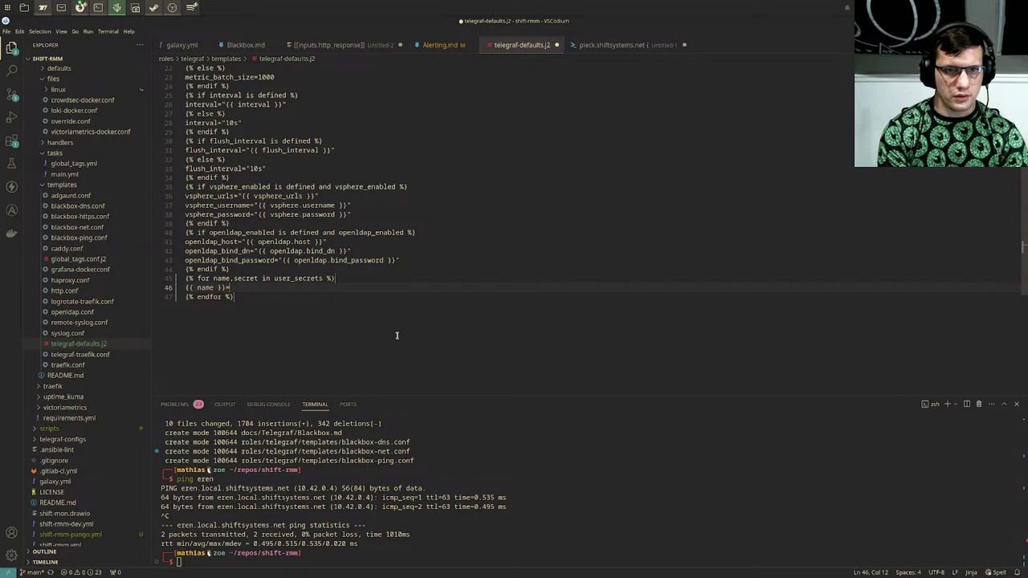
{"action": "type", "text": "\"{"}
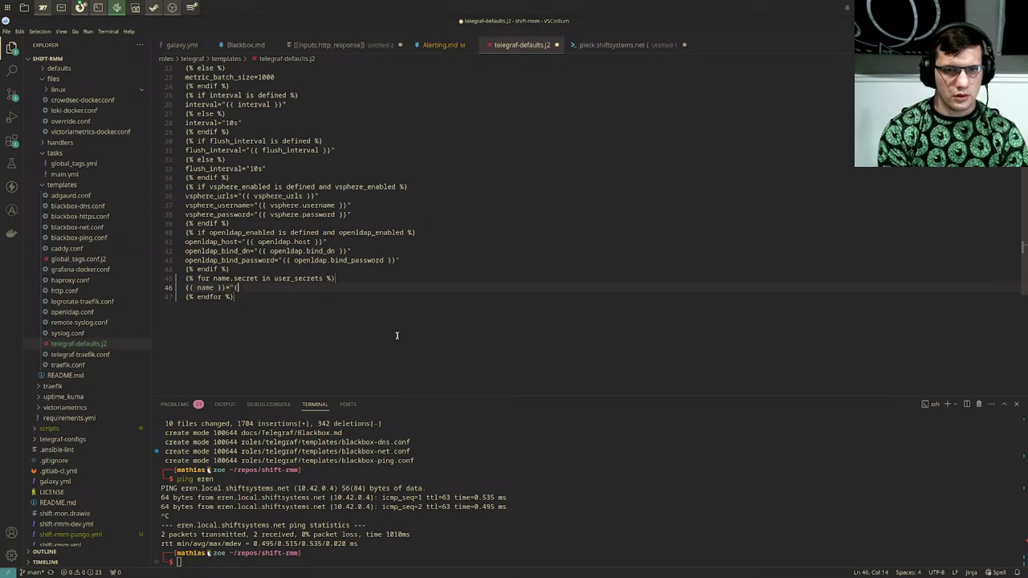
{"action": "type", "text": "{ secret"}
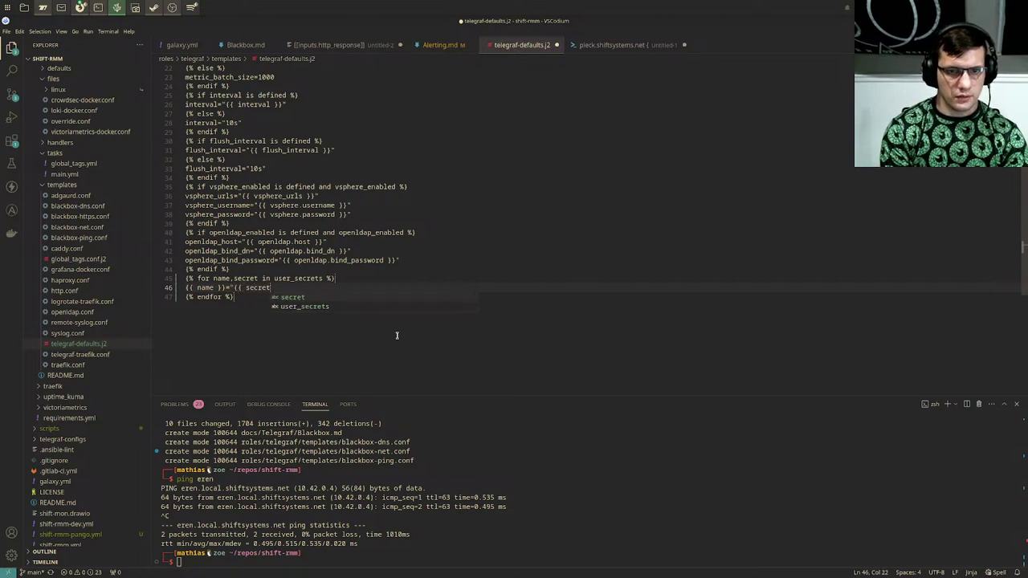
{"action": "type", "text": " }}"}
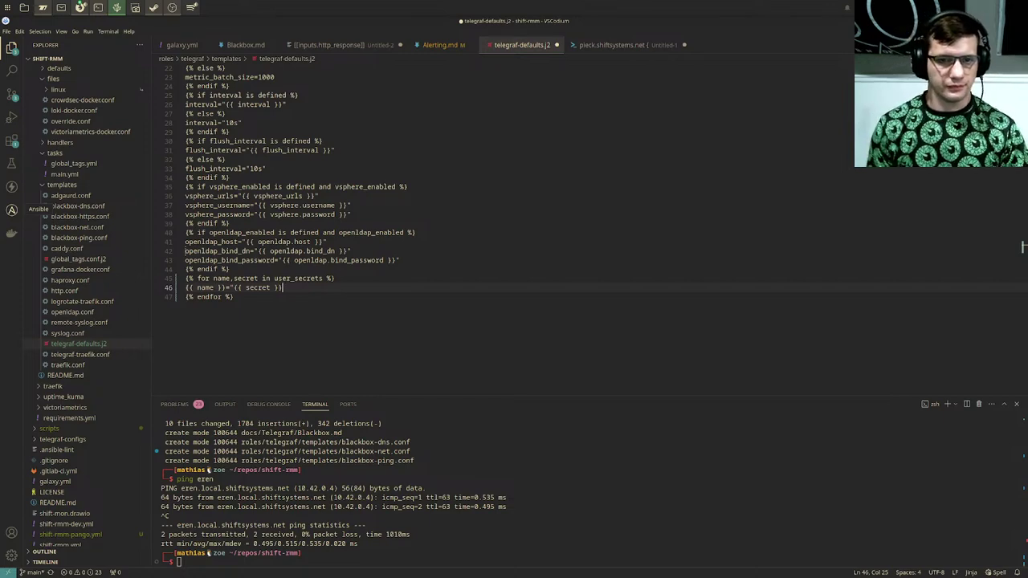
{"action": "type", "text": "\""}
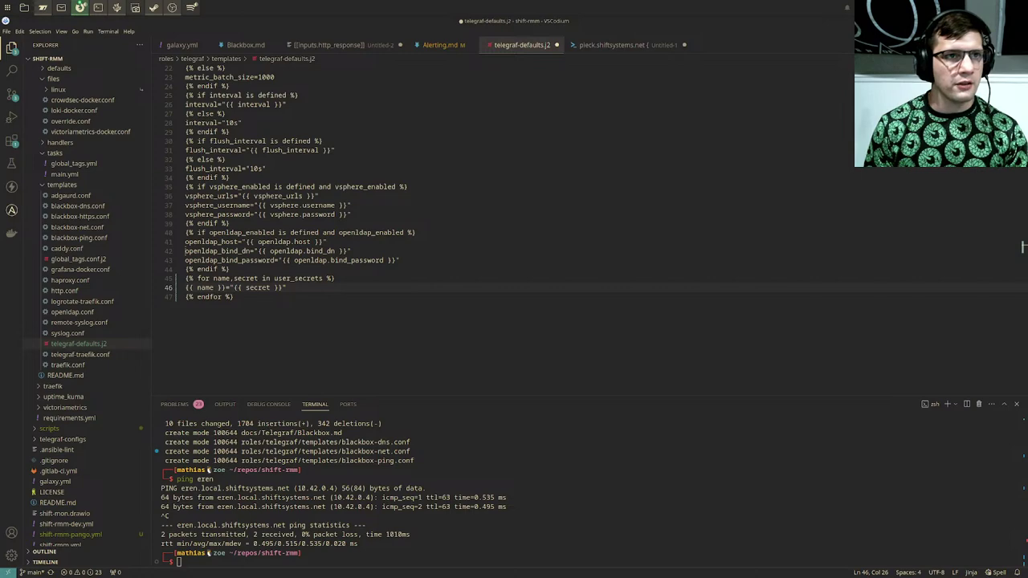
{"action": "key", "text": "alt+Tab"}
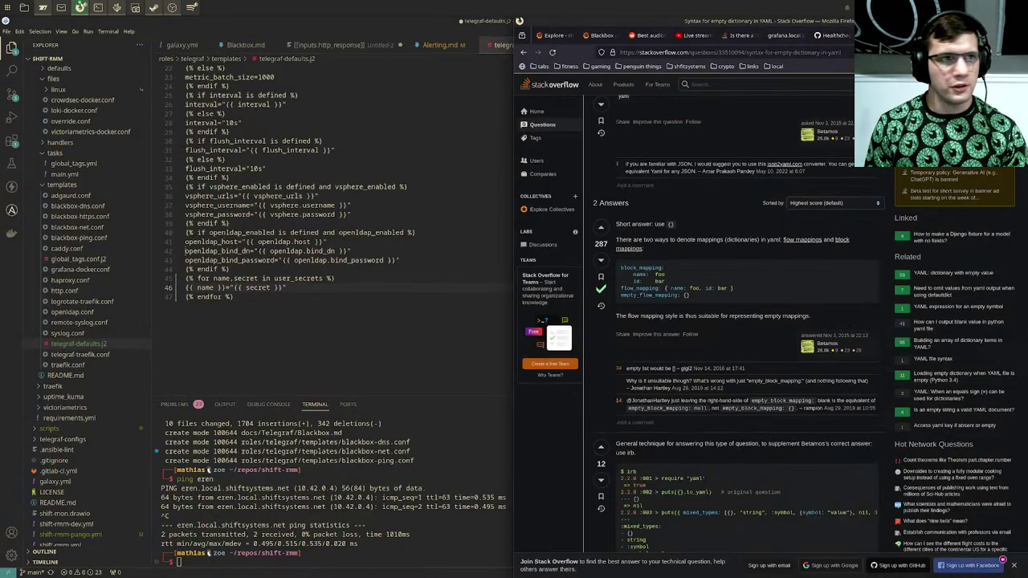
{"action": "key", "text": "alt+Tab"}
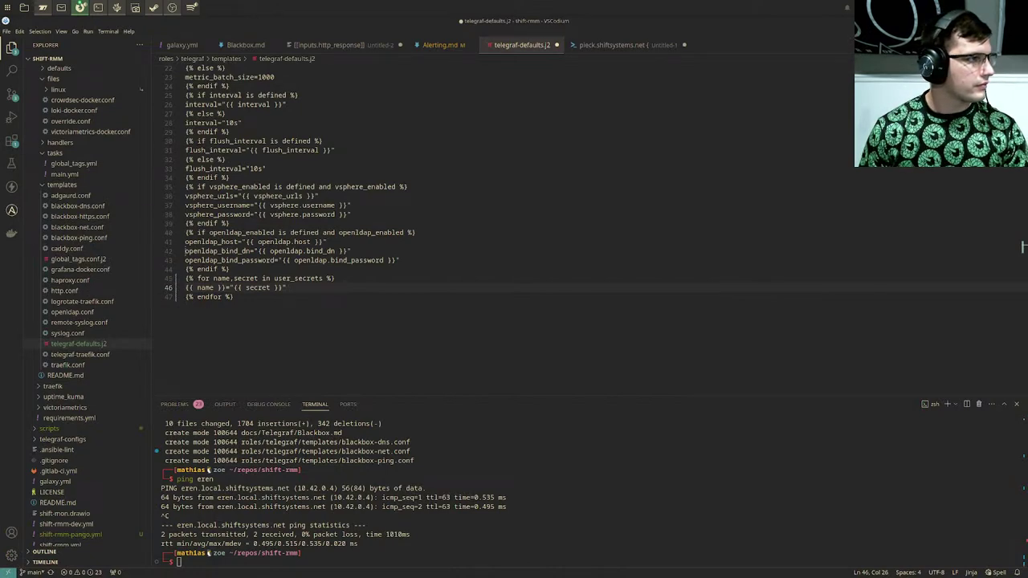
{"action": "left_click", "coordinate": [490, 300]}
{"action": "key", "text": "Up"}
{"action": "key", "text": "Up"}
{"action": "key", "text": "Left"}
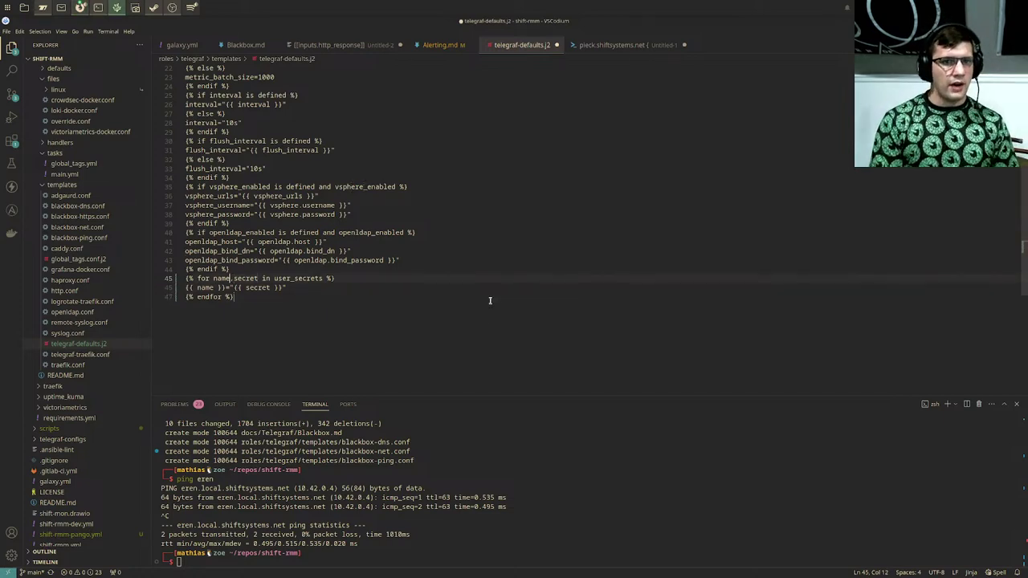
{"action": "key", "text": "ctrl+Left"}
{"action": "key", "text": "ctrl+Left"}
{"action": "key", "text": "ctrl+Left"}
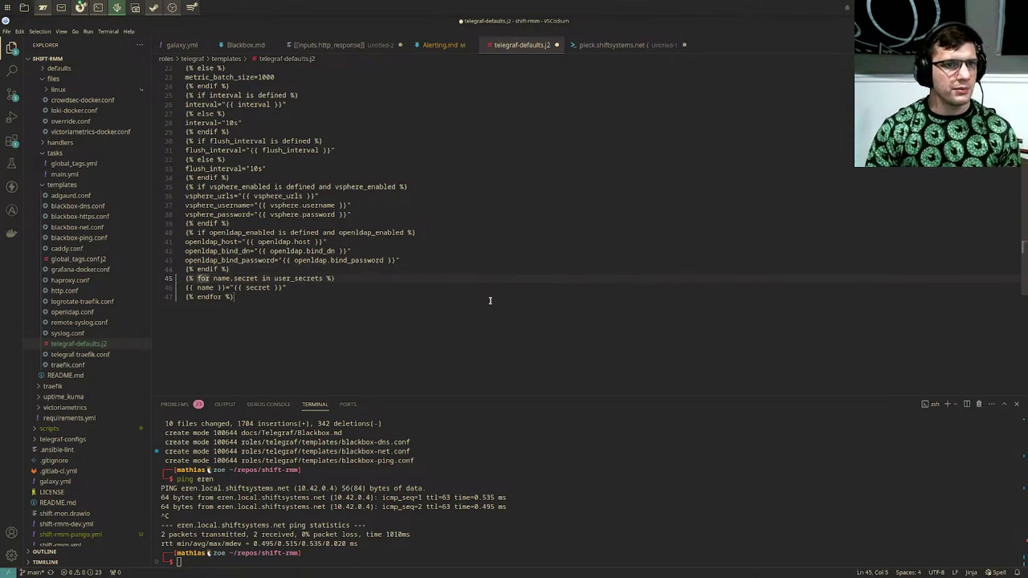
{"action": "scroll", "coordinate": [80, 268], "scroll_direction": "up", "scroll_amount": 5}
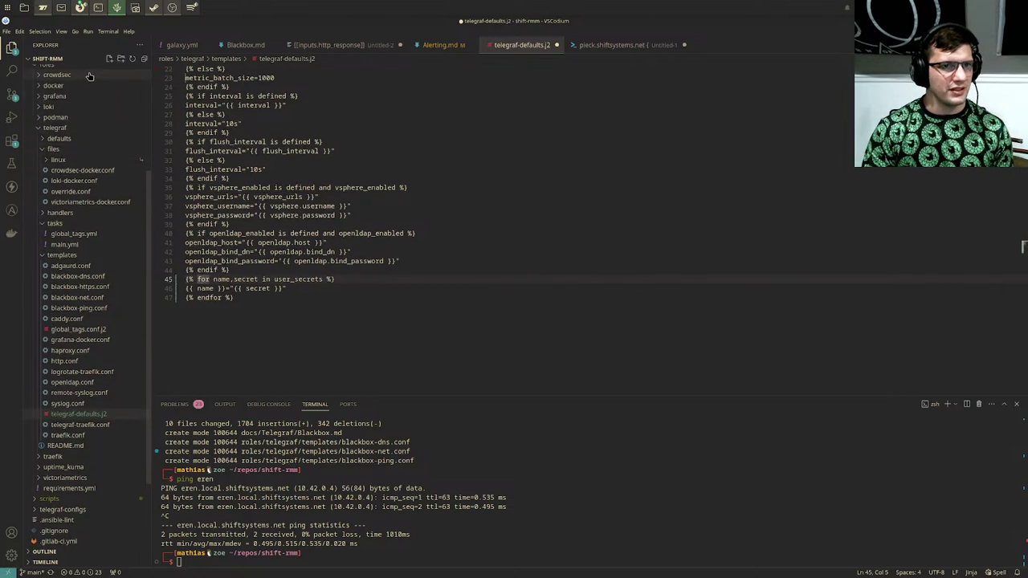
{"action": "scroll", "coordinate": [80, 268], "scroll_direction": "down", "scroll_amount": 1}
Step: Add user_secrets: [] on line 3 of the telegraf role's defaults/main.yml
{"action": "left_click", "coordinate": [58, 169]}
{"action": "left_click", "coordinate": [64, 178]}
{"action": "left_click", "coordinate": [373, 214]}
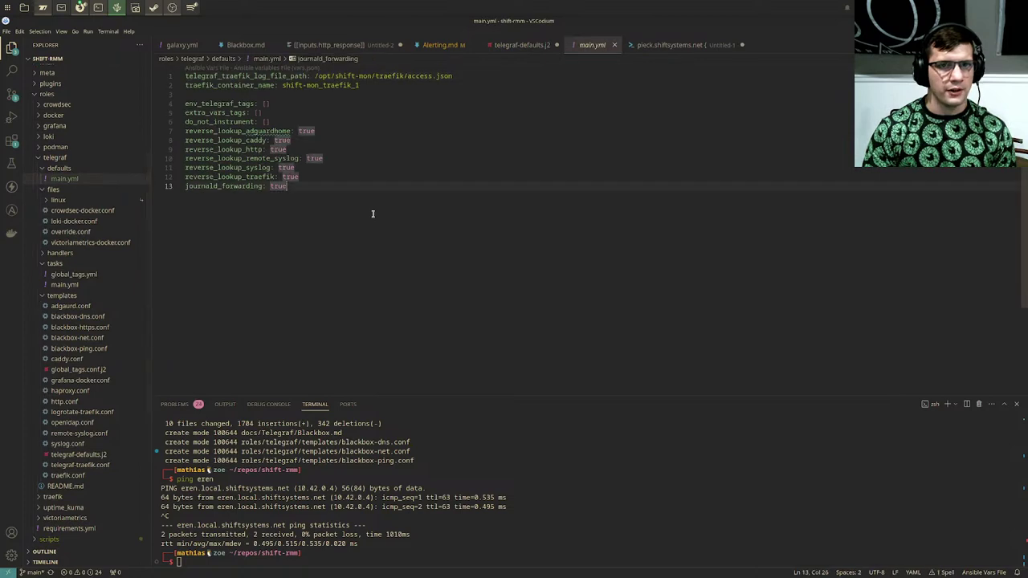
{"action": "key", "text": "Up"}
{"action": "key", "text": "Up"}
{"action": "key", "text": "Up"}
{"action": "key", "text": "Up"}
{"action": "key", "text": "Up"}
{"action": "key", "text": "Up"}
{"action": "key", "text": "Up"}
{"action": "key", "text": "Up"}
{"action": "key", "text": "Up"}
{"action": "key", "text": "Up"}
{"action": "key", "text": "Up"}
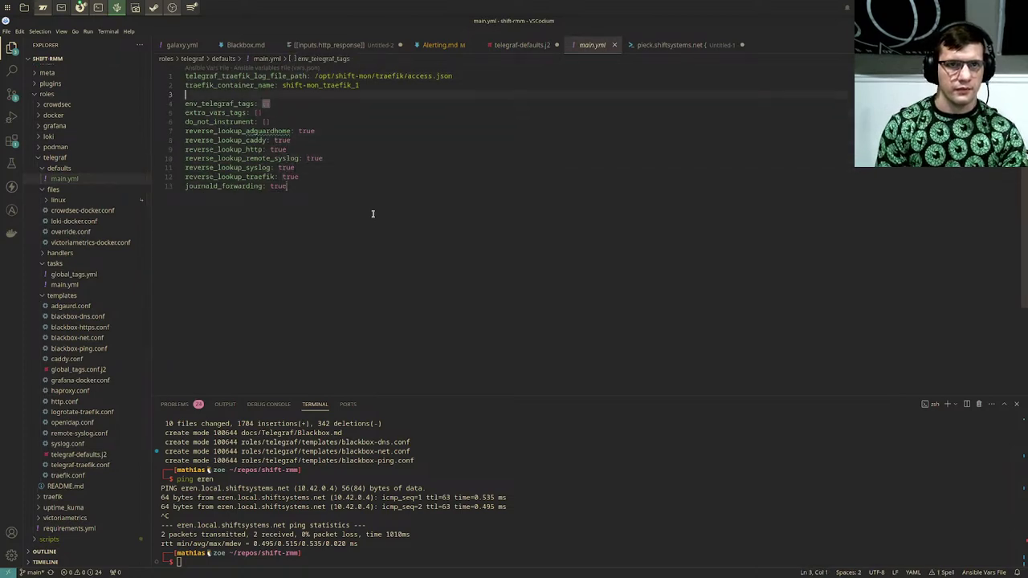
{"action": "key", "text": "Down"}
{"action": "type", "text": "user"}
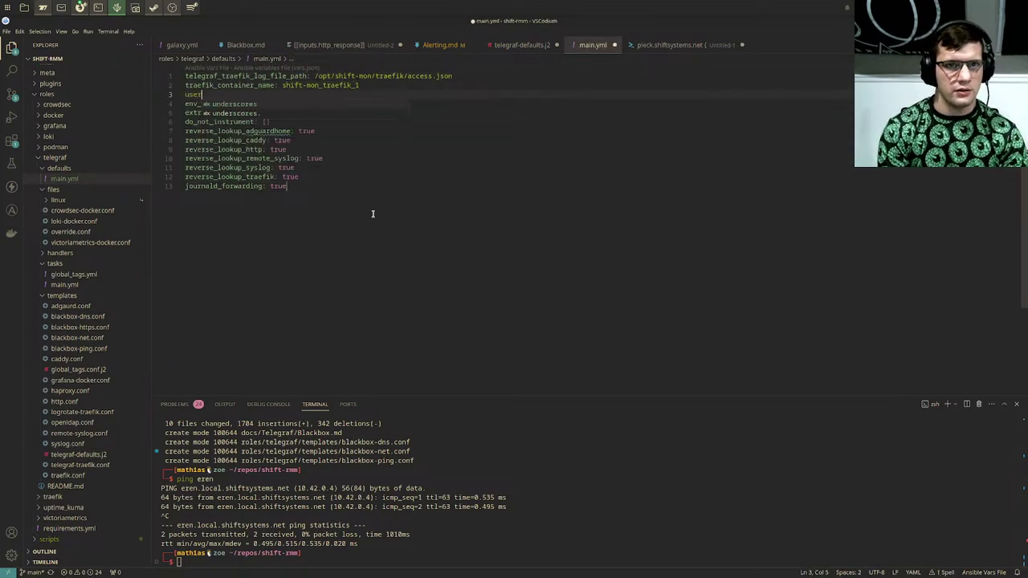
{"action": "type", "text": "_secrets: []"}
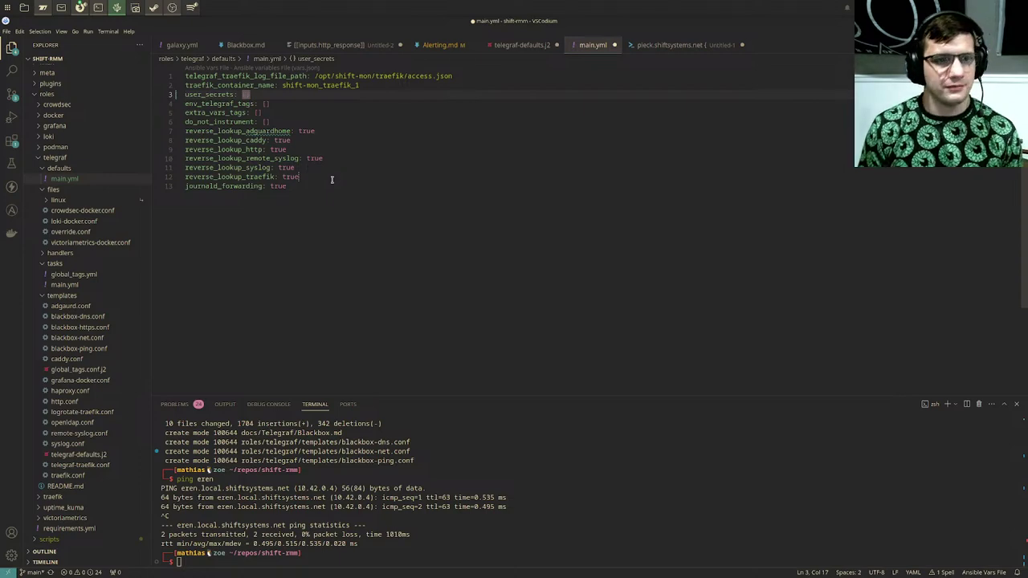
Step: Clear the half-typed nvim command in the VSCodium terminal
{"action": "left_click", "coordinate": [556, 482]}
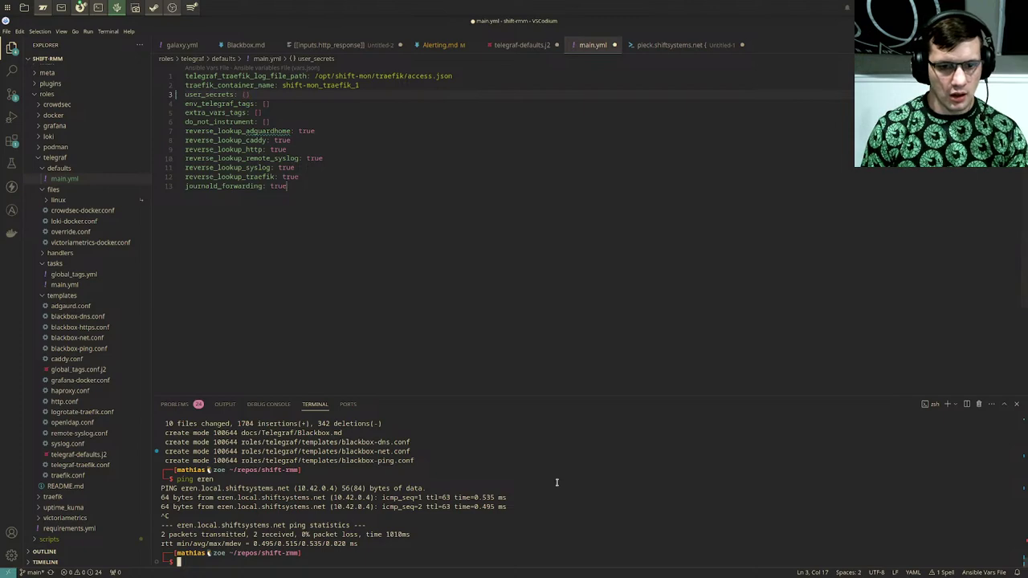
{"action": "type", "text": "nvim"}
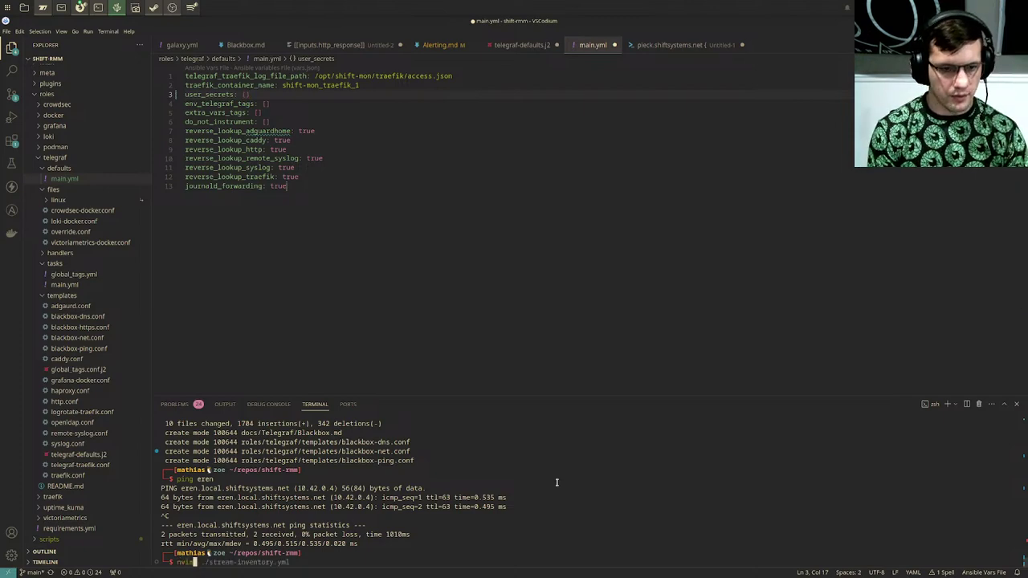
{"action": "key", "text": "BackSpace"}
{"action": "key", "text": "BackSpace"}
{"action": "key", "text": "BackSpace"}
{"action": "key", "text": "BackSpace"}
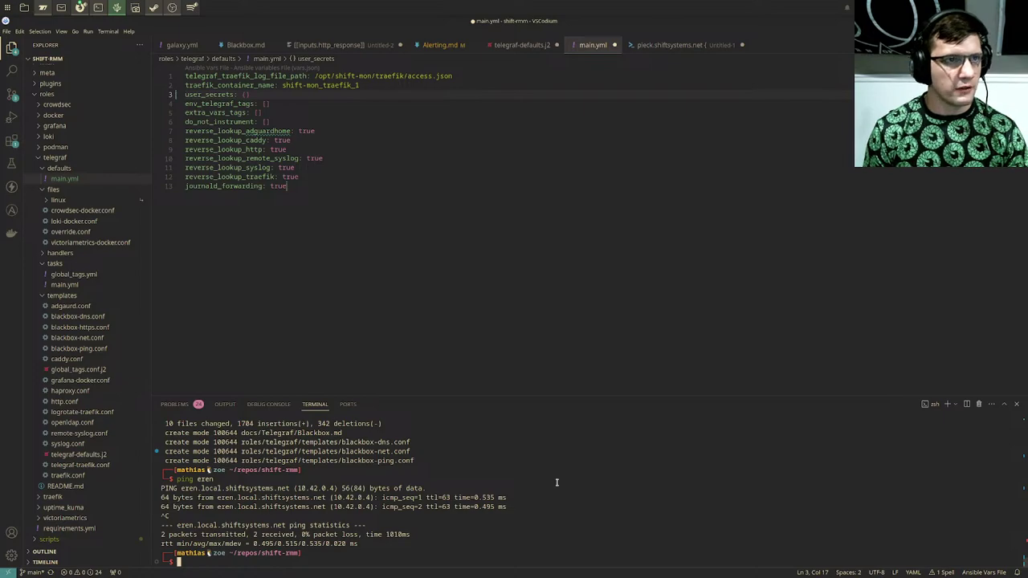
Step: Briefly bring up the gowther SSH terminal window, then switch away from it
{"action": "key", "text": "alt+Tab"}
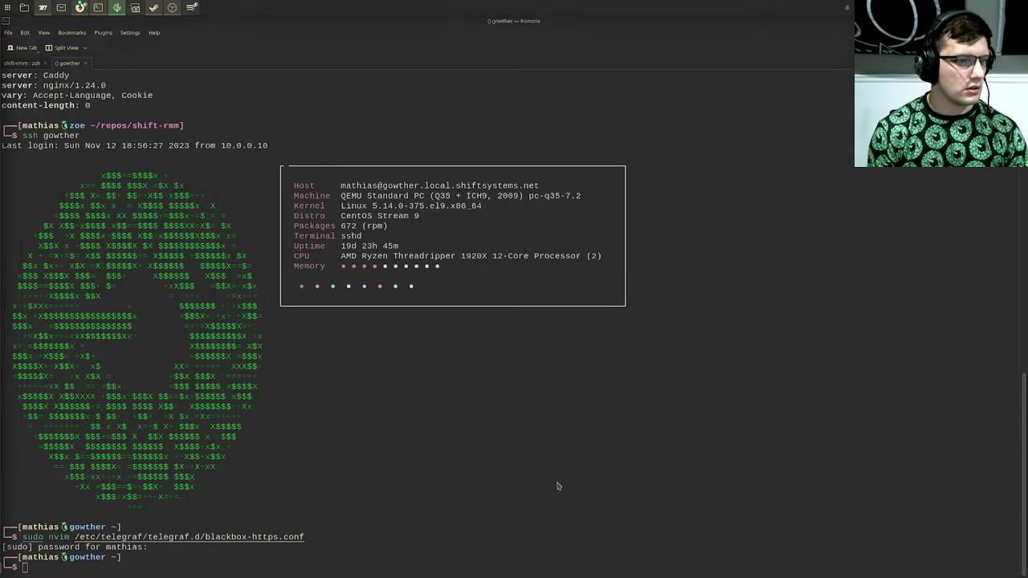
{"action": "left_click", "coordinate": [447, 412]}
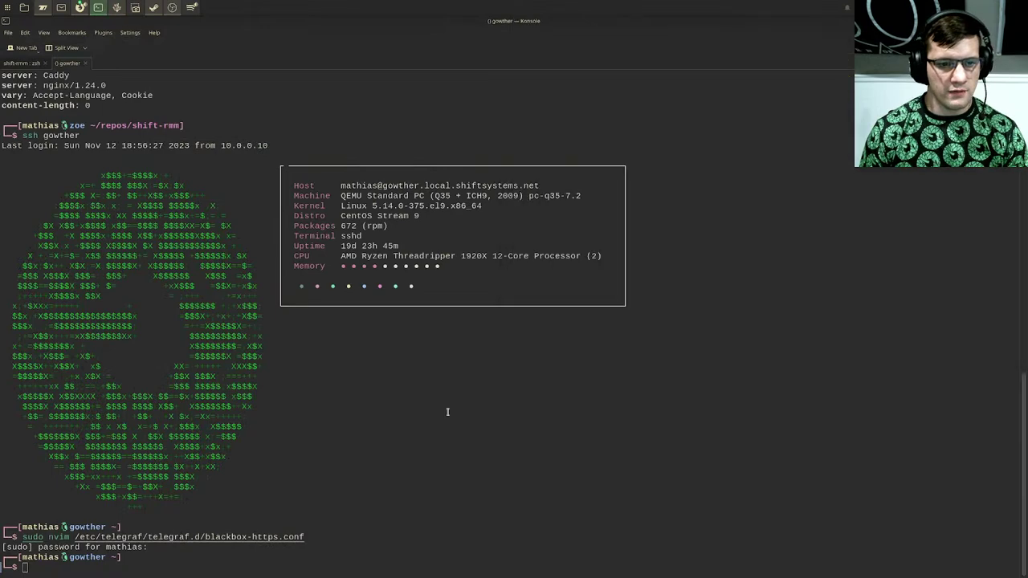
{"action": "key", "text": "alt+Tab"}
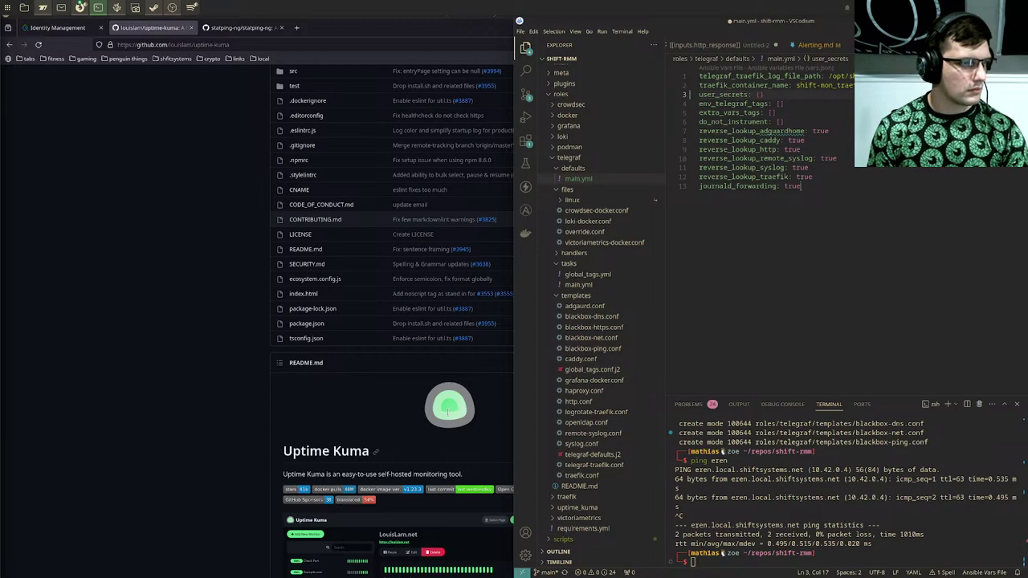
Step: Re-run the ./shift-env playbook from the local Konsole tab, entering the become password
{"action": "key", "text": "alt+Tab"}
{"action": "key", "text": "alt+Tab"}
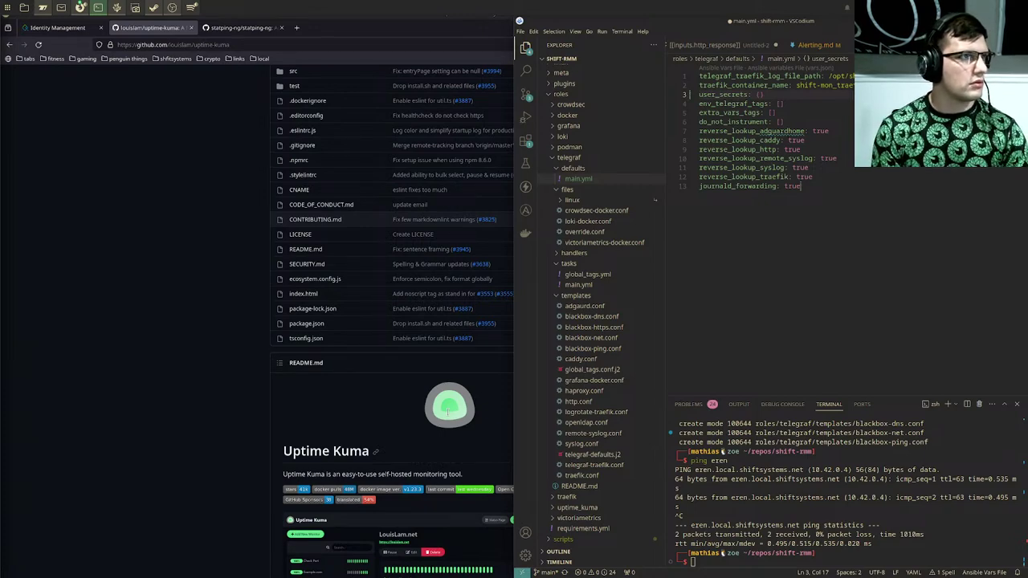
{"action": "key", "text": "alt+Tab"}
{"action": "key", "text": "Right"}
{"action": "key", "text": "Up"}
{"action": "key", "text": "Up"}
{"action": "key", "text": "Up"}
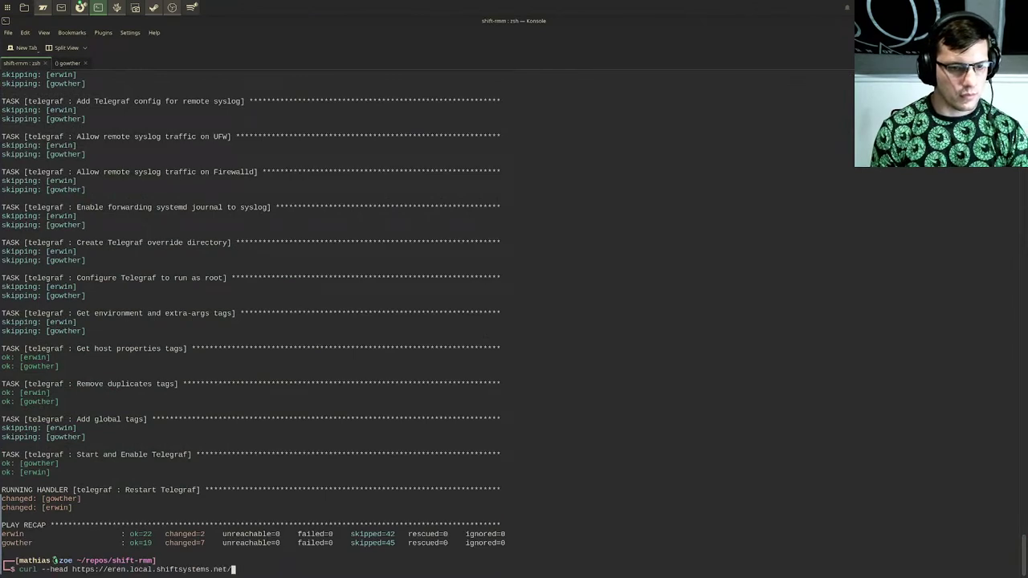
{"action": "key", "text": "Up"}
{"action": "key", "text": "Up"}
{"action": "key", "text": "Up"}
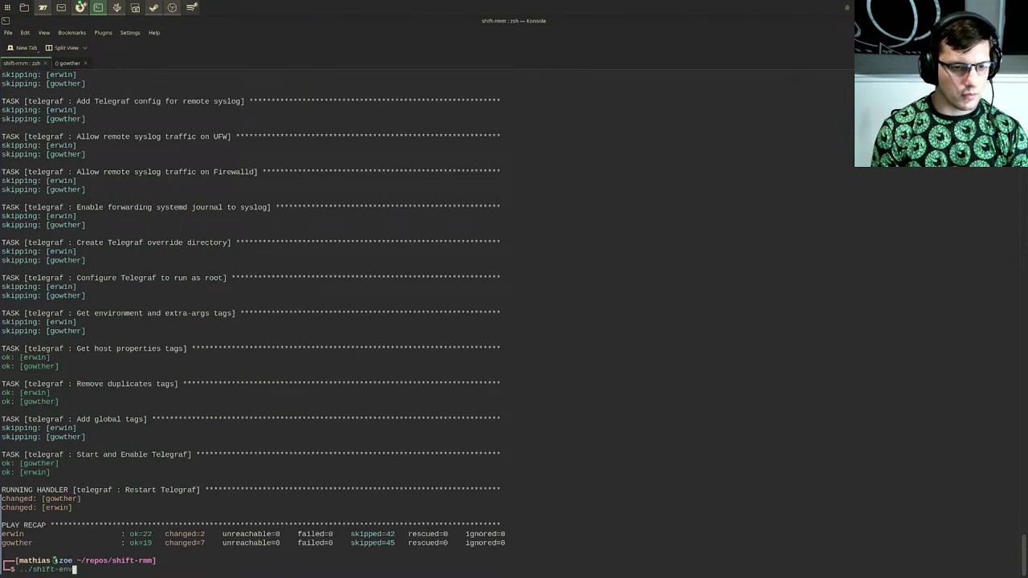
{"action": "key", "text": "Return"}
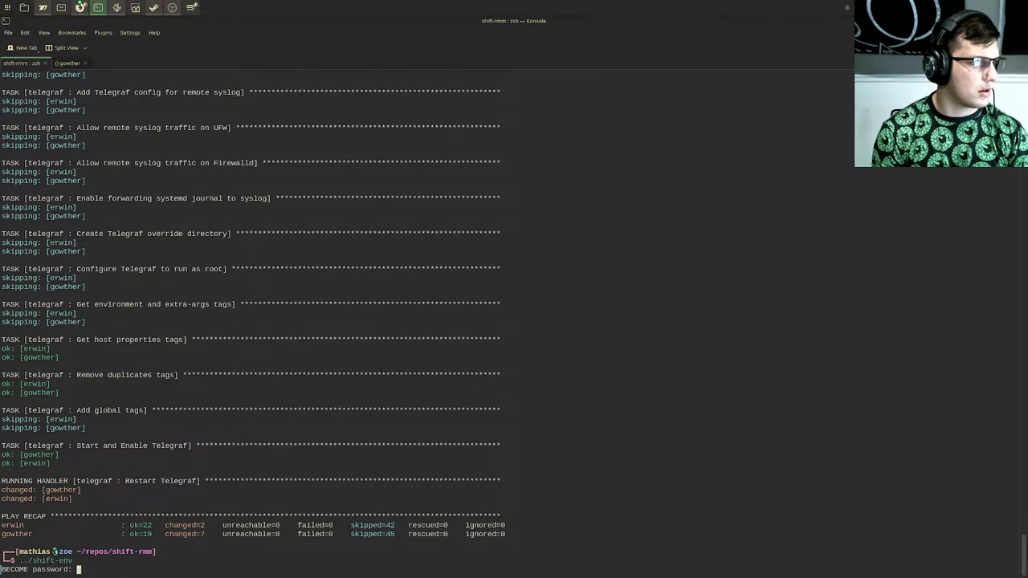
{"action": "key", "text": "Return"}
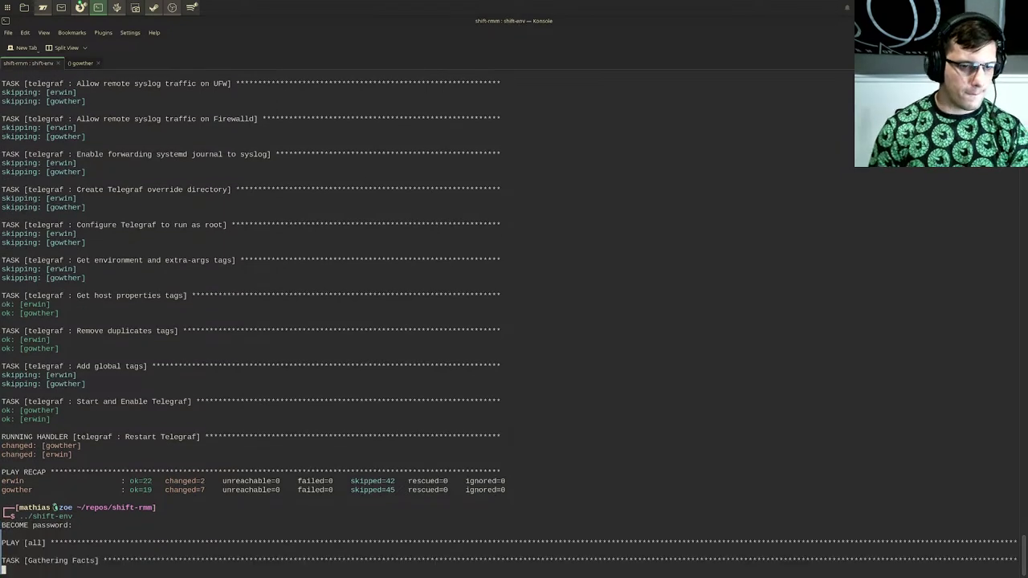
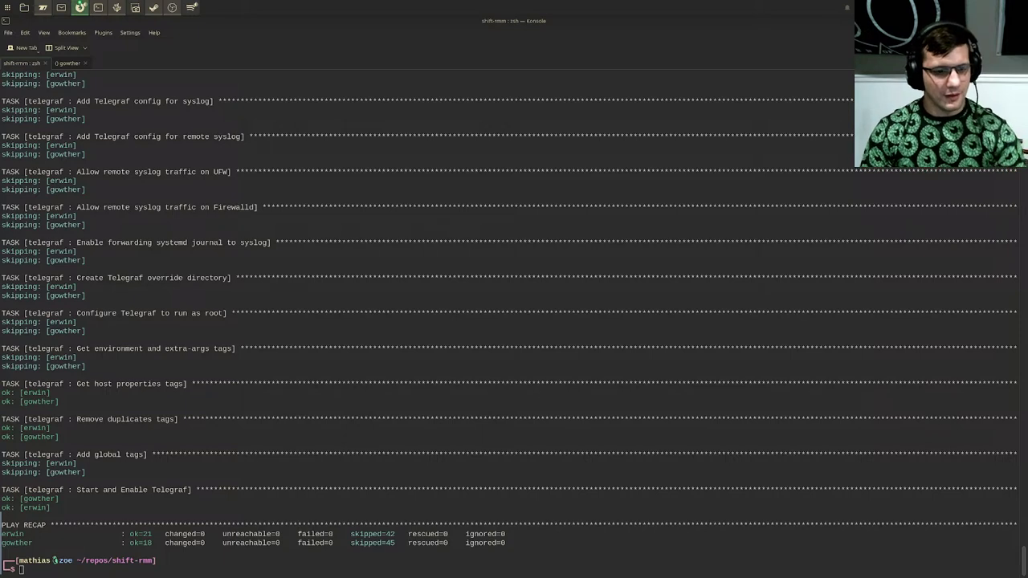
Step: Bring Konsole back to the front after briefly showing and hiding the file manager
{"action": "left_click", "coordinate": [609, 306]}
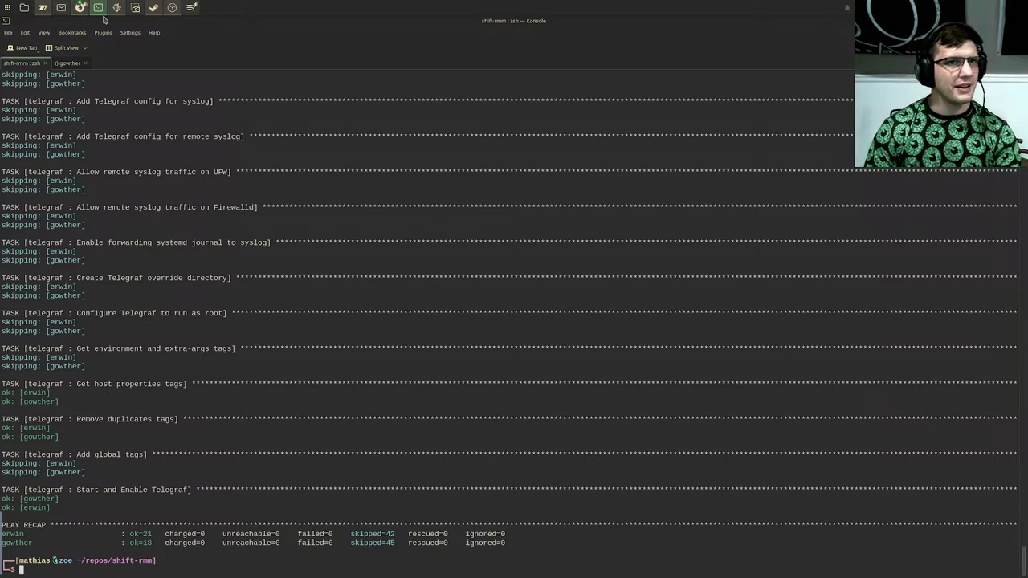
{"action": "left_click", "coordinate": [24, 7]}
{"action": "left_click", "coordinate": [24, 7]}
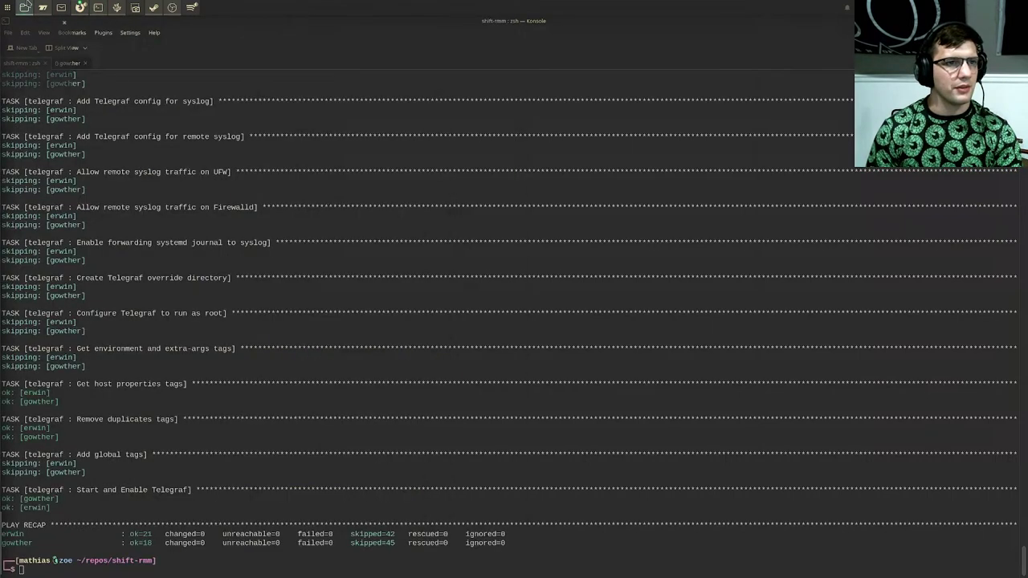
{"action": "mouse_move", "coordinate": [24, 8]}
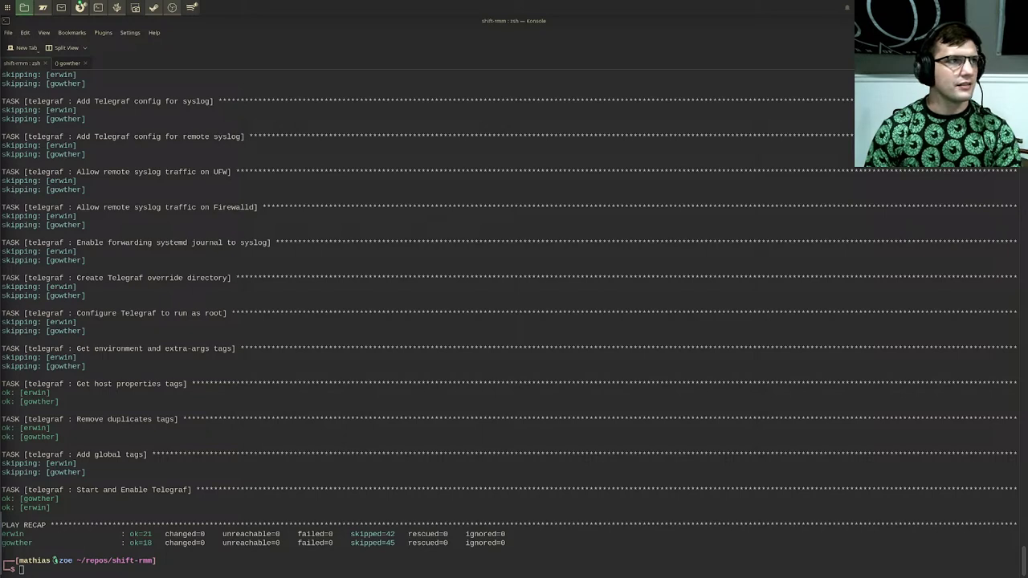
{"action": "key", "text": "alt+Tab"}
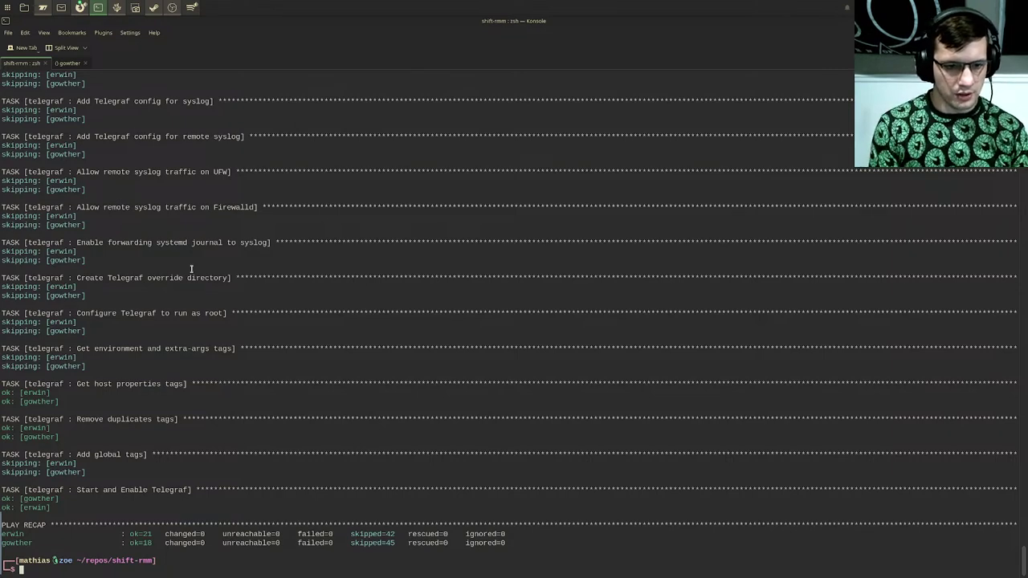
Step: Clear the half-typed cat command, switch to the gowther tab, then move to VSCodium beside the browser
{"action": "type", "text": "cat"}
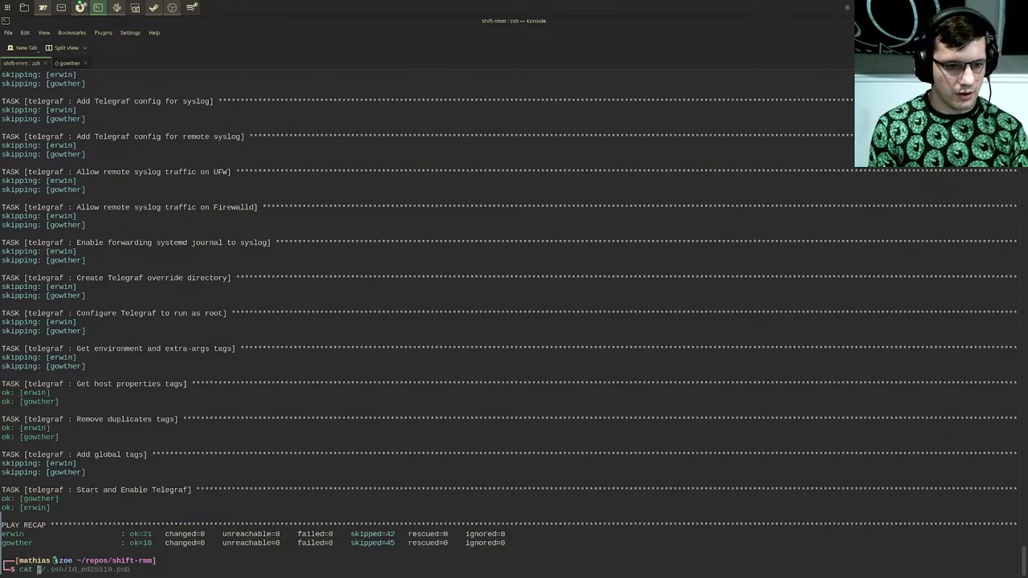
{"action": "key", "text": "BackSpace"}
{"action": "key", "text": "BackSpace"}
{"action": "key", "text": "BackSpace"}
{"action": "key", "text": "BackSpace"}
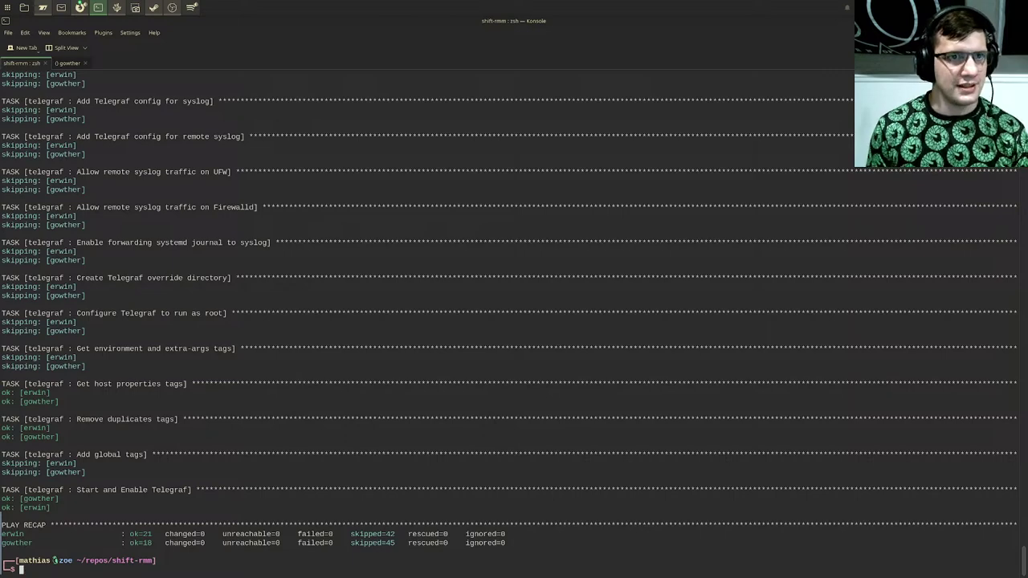
{"action": "key", "text": "ctrl+Page_Down"}
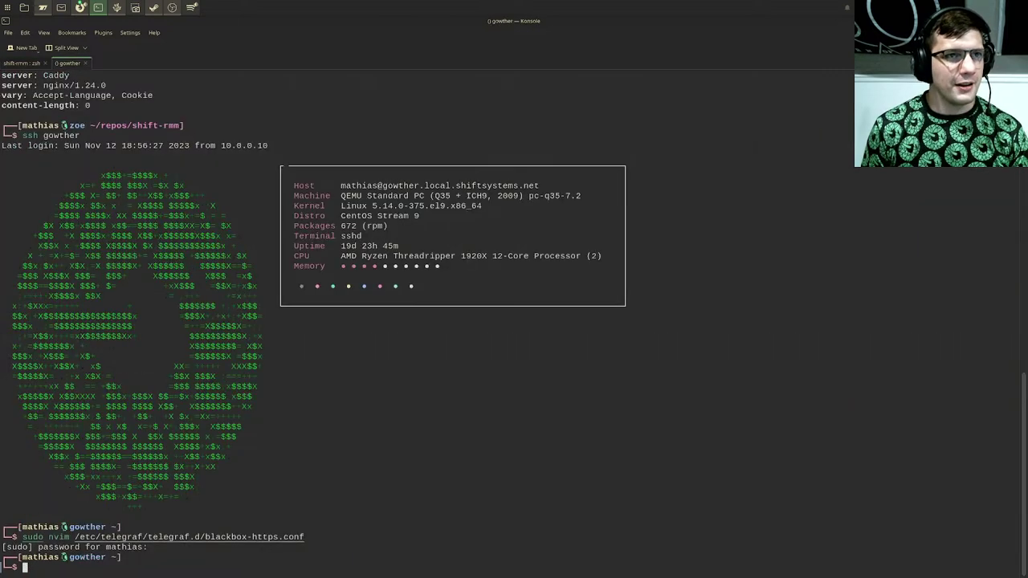
{"action": "key", "text": "alt+Tab"}
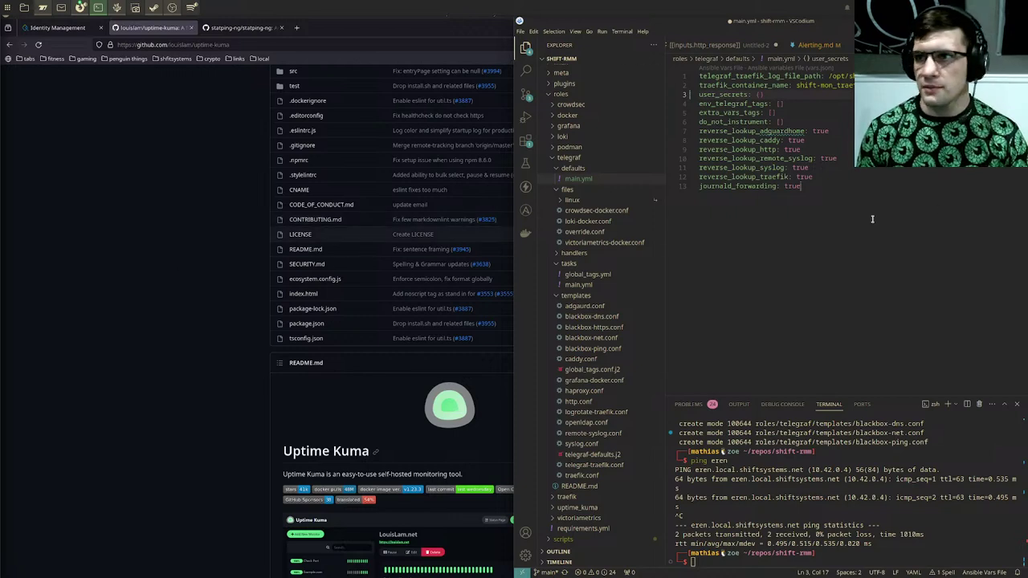
Step: Save the Telegraf defaults main.yml with its empty user_secrets entry and open telegraf-defaults.j2
{"action": "left_click", "coordinate": [941, 209], "text": "shift"}
{"action": "key", "text": "ctrl+s"}
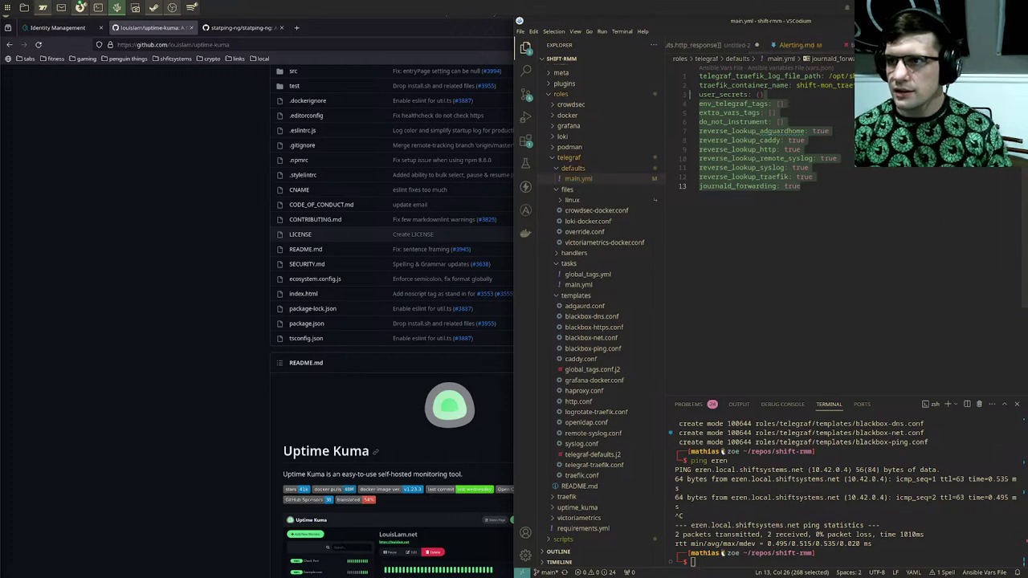
{"action": "key", "text": "ctrl+Tab"}
{"action": "left_click", "coordinate": [838, 486]}
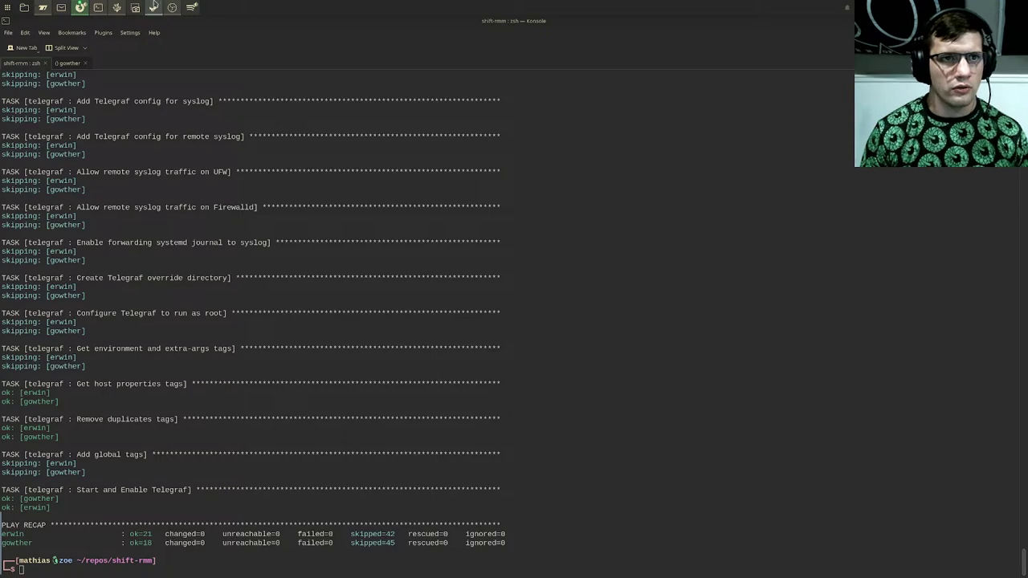
Step: Put the cursor at the end of the template's endfor line and start tiling Konsole onto the left half
{"action": "left_click", "coordinate": [116, 8]}
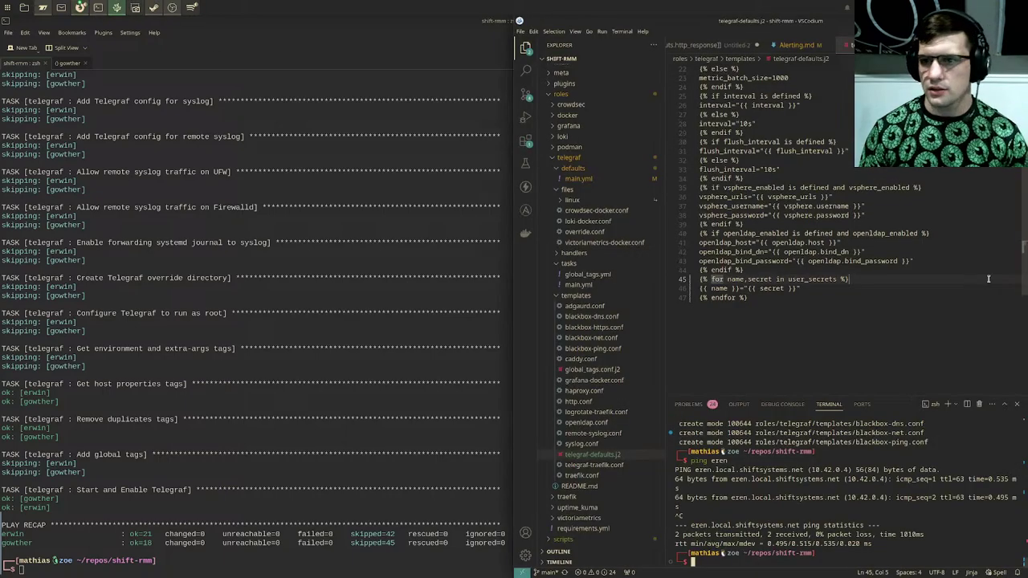
{"action": "left_click", "coordinate": [850, 307]}
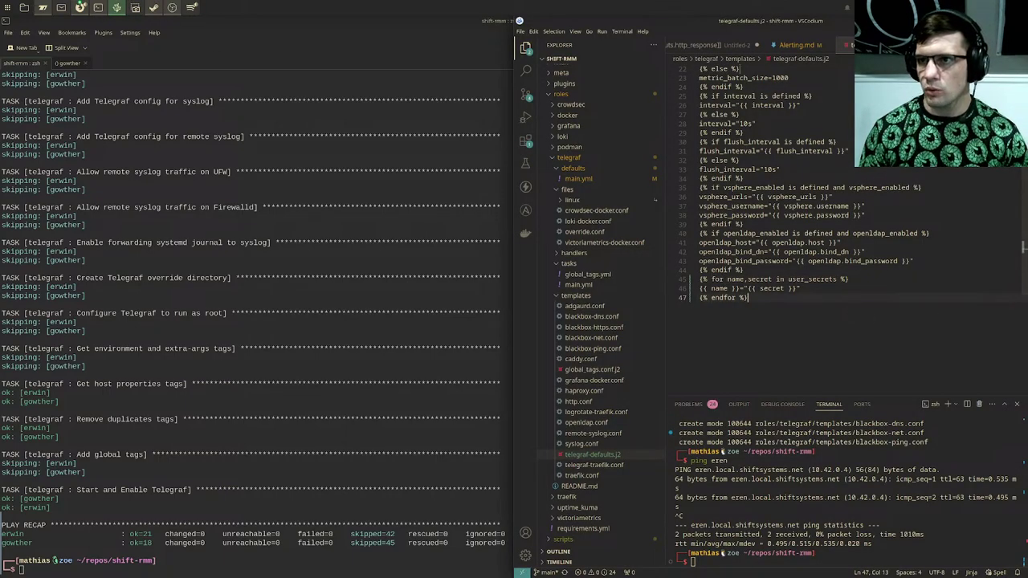
{"action": "left_click", "coordinate": [359, 390]}
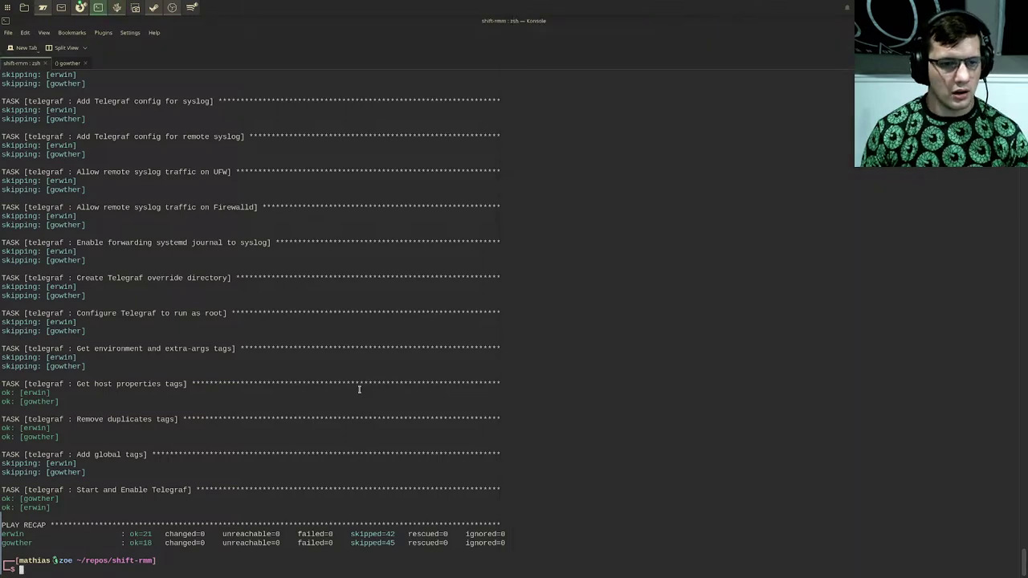
{"action": "key", "text": "super+Left"}
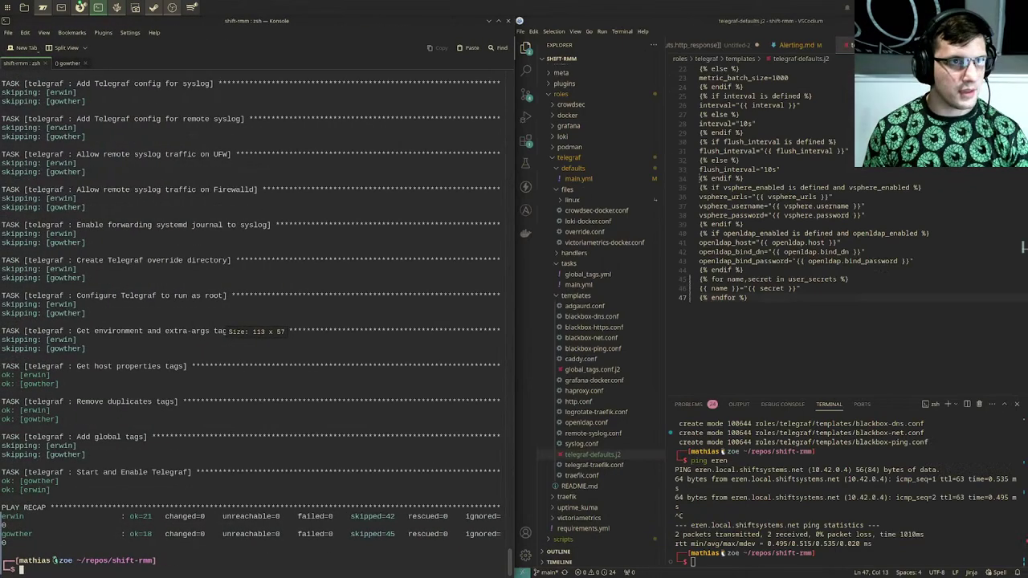
{"action": "key", "text": "alt+Tab"}
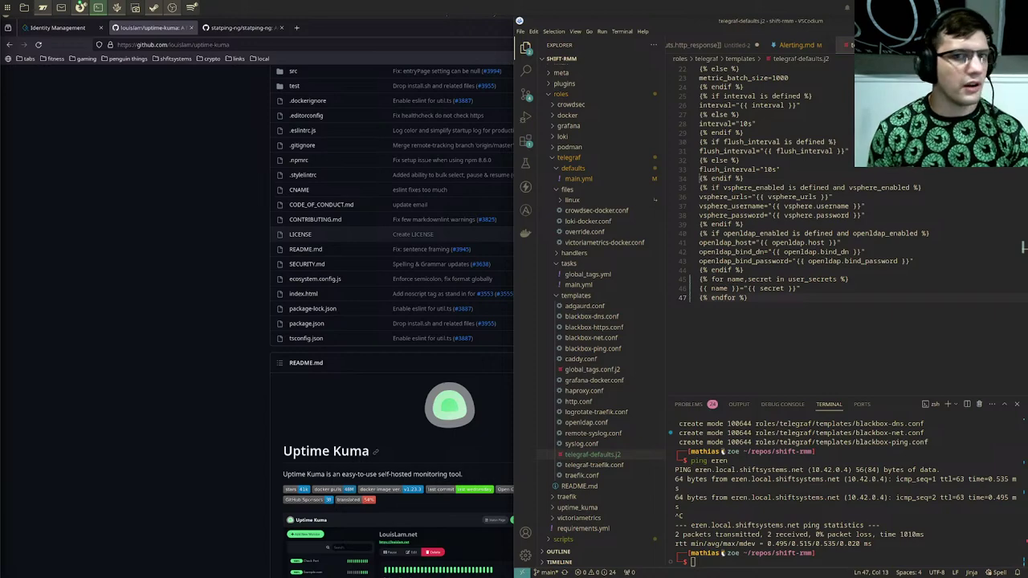
{"action": "key", "text": "alt+Tab"}
Step: Settle Konsole on the left half beside VSCodium and switch to the shift-rmm tab with nvim typed
{"action": "key", "text": "super+Right"}
{"action": "key", "text": "super+Left"}
{"action": "key", "text": "alt+Tab"}
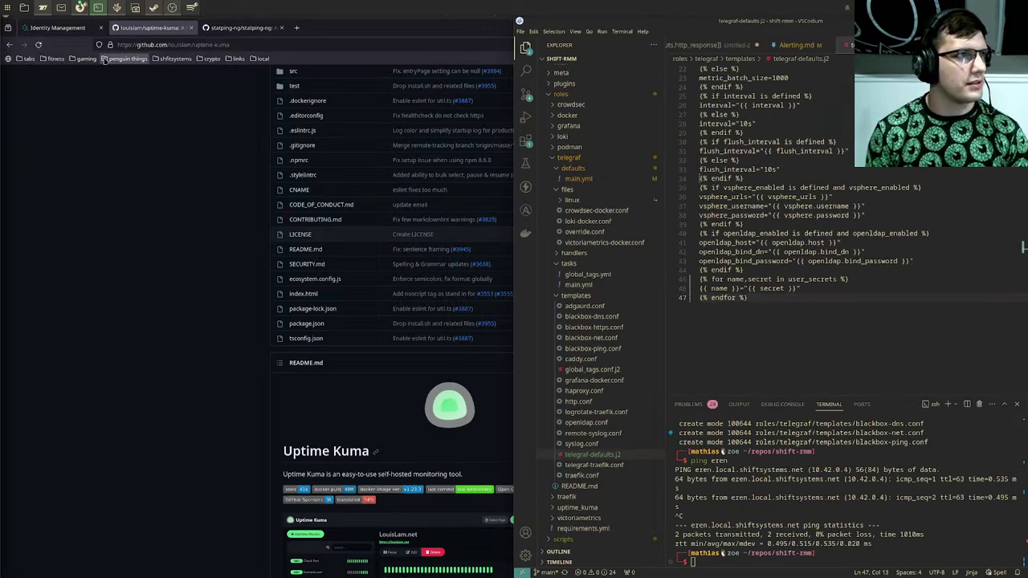
{"action": "key", "text": "alt+Tab"}
{"action": "key", "text": "super+Right"}
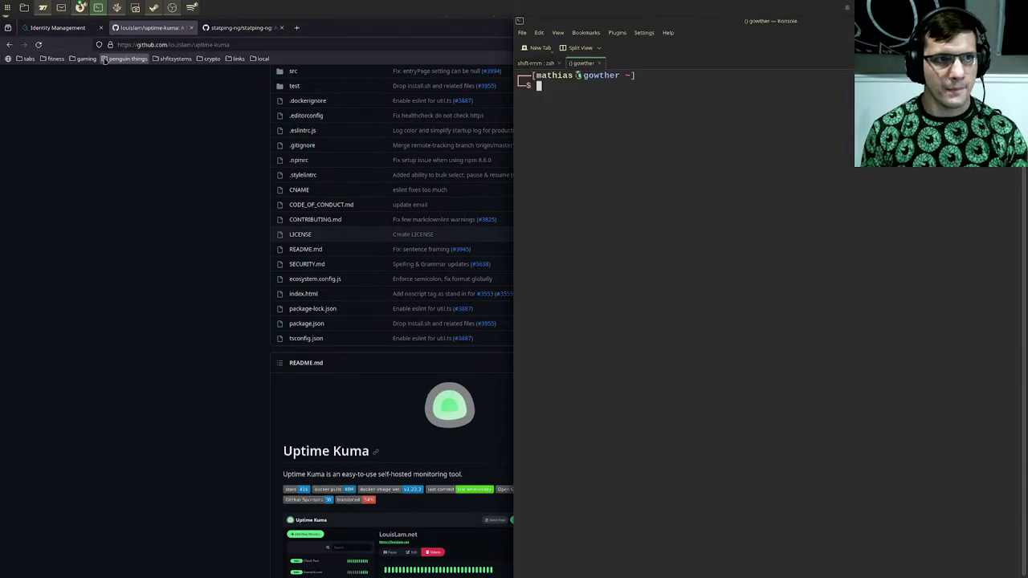
{"action": "key", "text": "super+Left"}
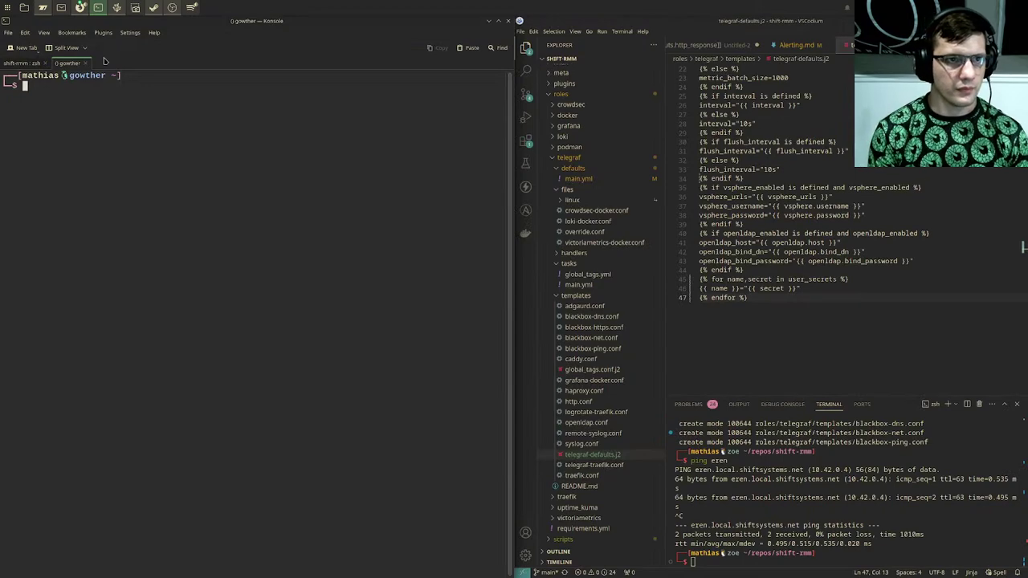
{"action": "type", "text": "nvim"}
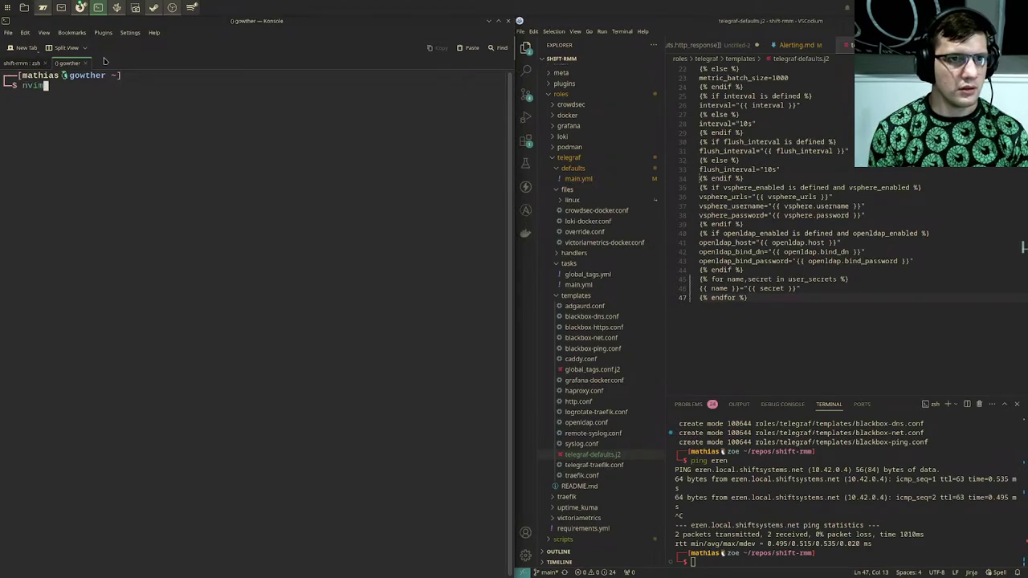
{"action": "key", "text": "ctrl+Page_Up"}
Step: Open stream-inventory.yml in nvim, remove the empty {} after user_secrets and start a new line
{"action": "type", "text": "nvim stream-inventory.yml"}
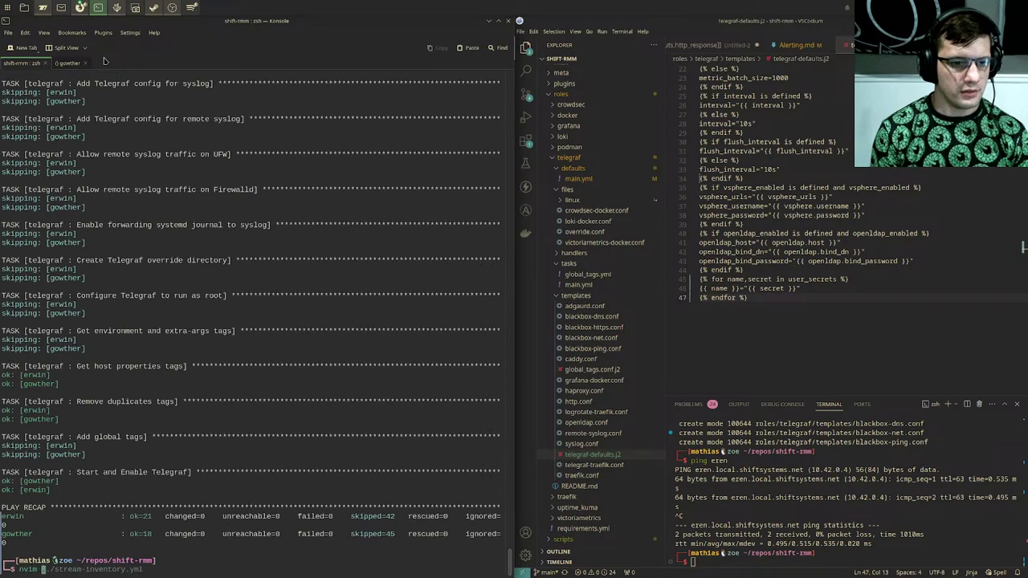
{"action": "key", "text": "Return"}
{"action": "key", "text": "j"}
{"action": "key", "text": "j"}
{"action": "key", "text": "j"}
{"action": "key", "text": "j"}
{"action": "key", "text": "j"}
{"action": "key", "text": "j"}
{"action": "key", "text": "j"}
{"action": "key", "text": "j"}
{"action": "key", "text": "j"}
{"action": "key", "text": "j"}
{"action": "key", "text": "j"}
{"action": "key", "text": "j"}
{"action": "key", "text": "j"}
{"action": "key", "text": "j"}
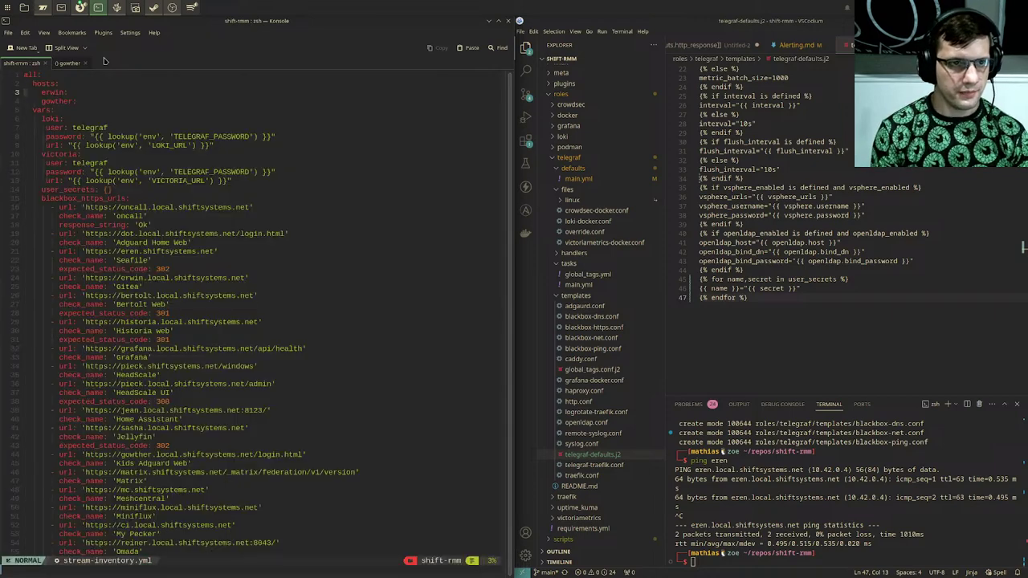
{"action": "key", "text": "k"}
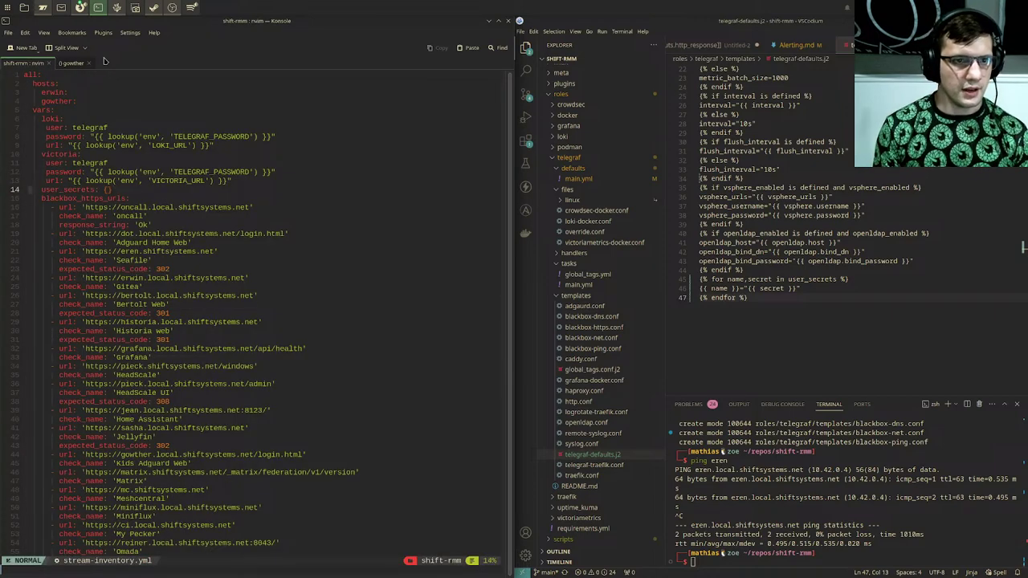
{"action": "key", "text": "w"}
{"action": "key", "text": "w"}
{"action": "key", "text": "D"}
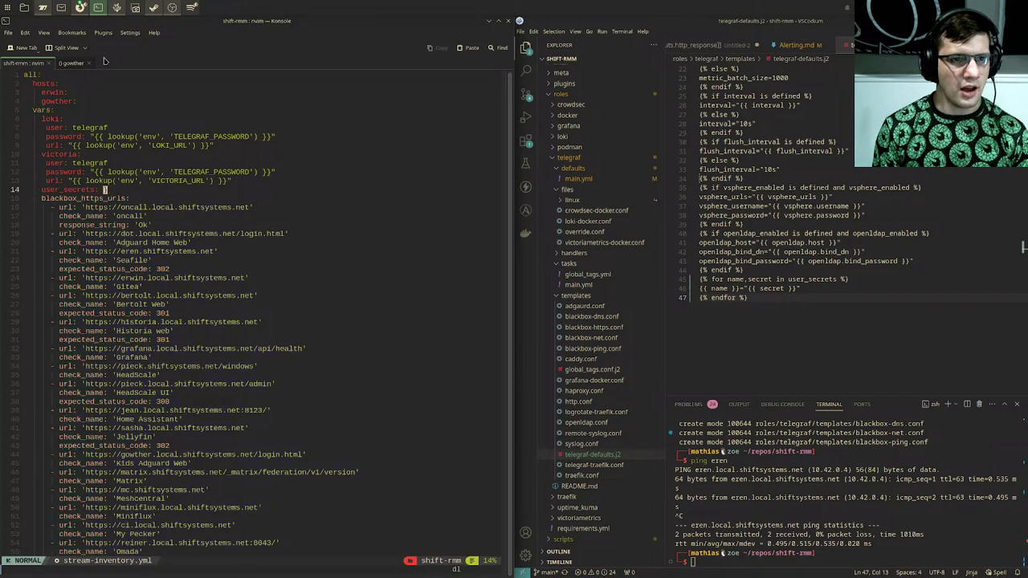
{"action": "key", "text": "a"}
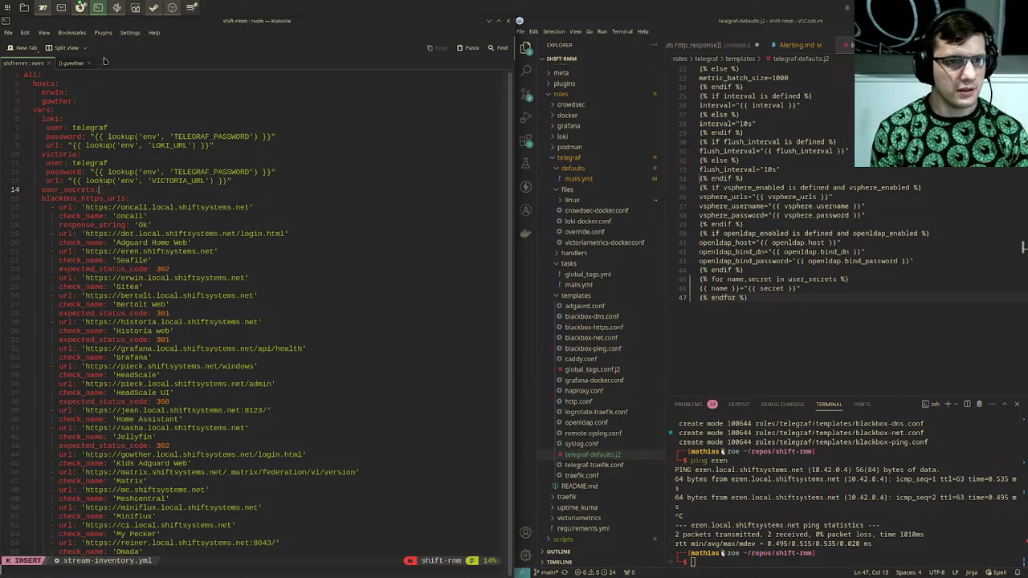
{"action": "key", "text": "Return"}
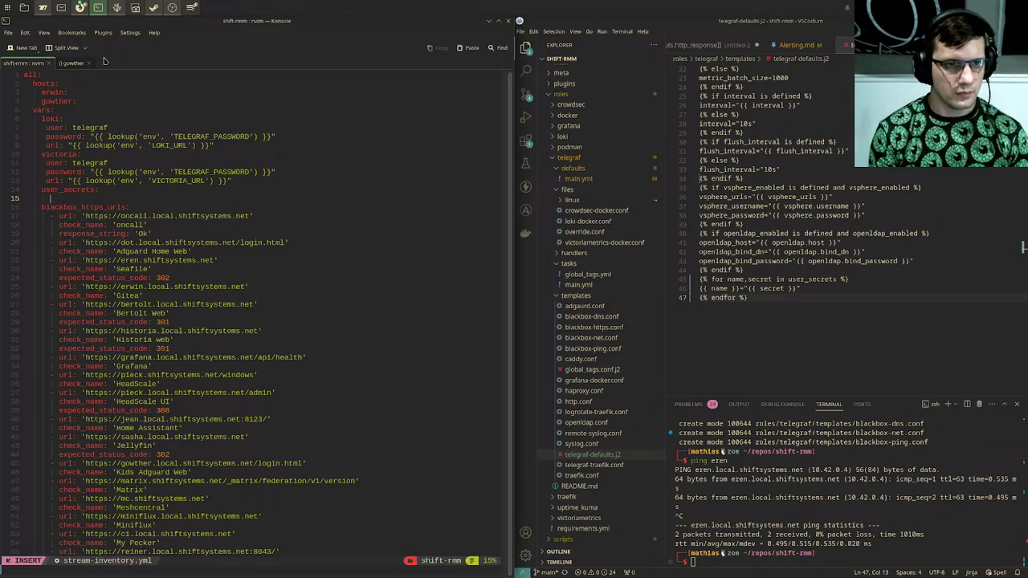
Step: Add tater: 'spud' under user_secrets, then save and quit with :wq
{"action": "type", "text": "la"}
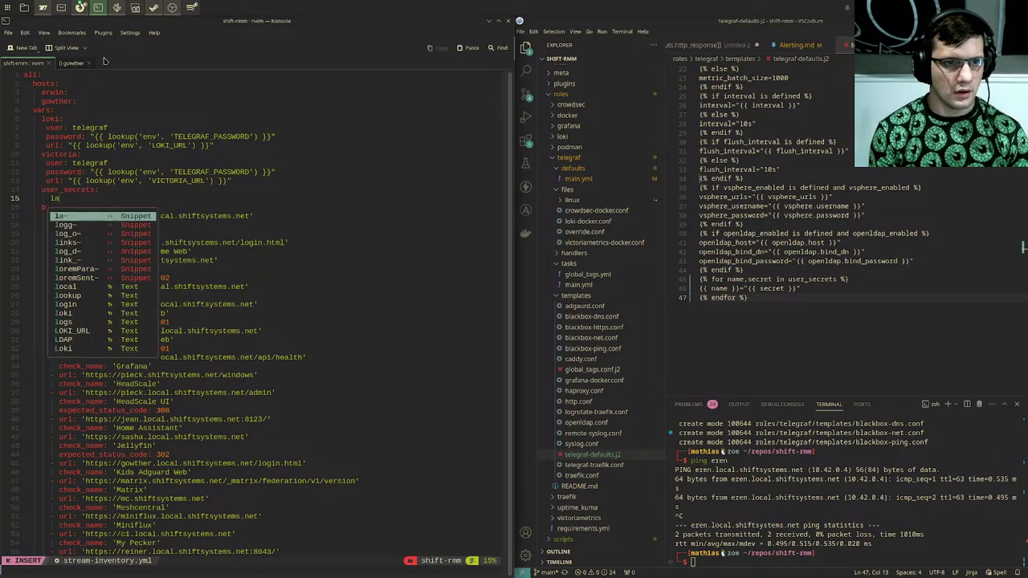
{"action": "type", "text": "unch_code"}
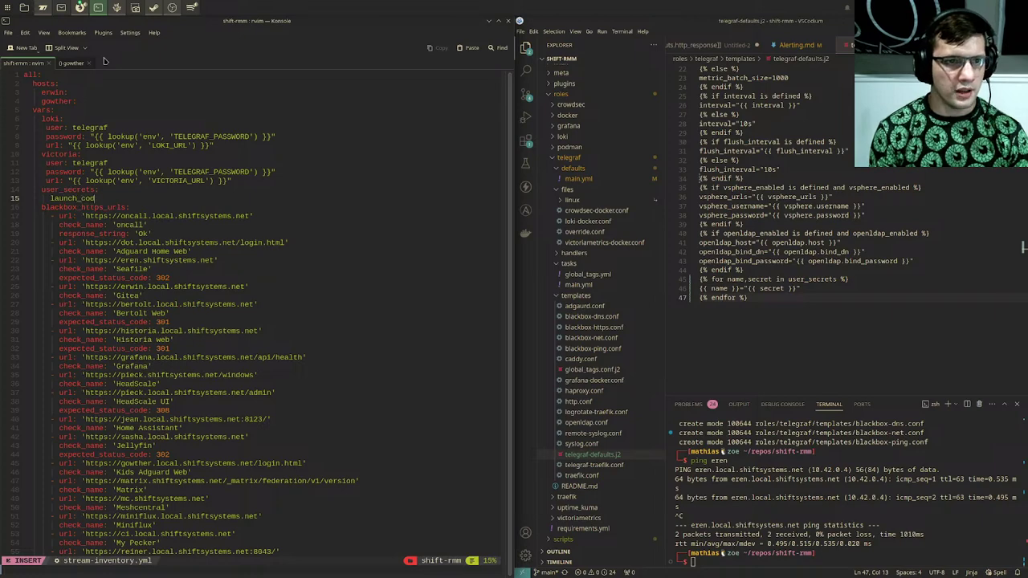
{"action": "key", "text": "BackSpace"}
{"action": "key", "text": "BackSpace"}
{"action": "key", "text": "BackSpace"}
{"action": "key", "text": "BackSpace"}
{"action": "key", "text": "BackSpace"}
{"action": "key", "text": "BackSpace"}
{"action": "key", "text": "BackSpace"}
{"action": "key", "text": "BackSpace"}
{"action": "key", "text": "BackSpace"}
{"action": "key", "text": "BackSpace"}
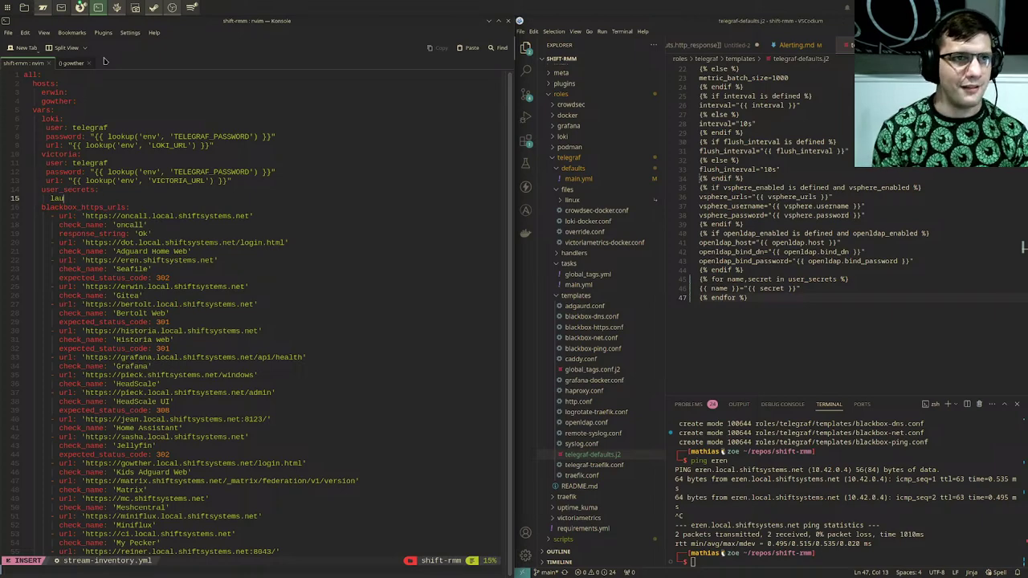
{"action": "key", "text": "BackSpace"}
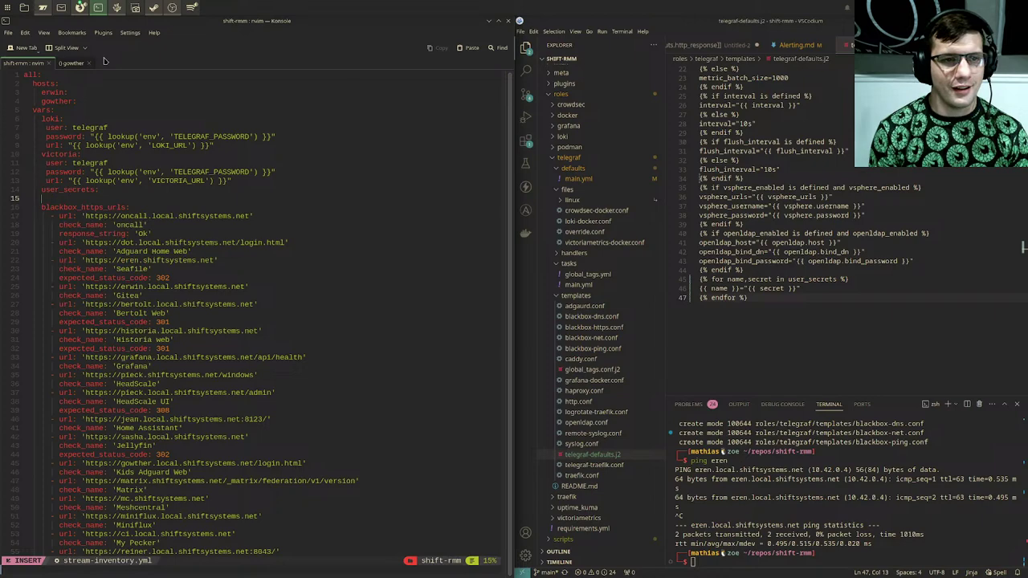
{"action": "type", "text": "tate"}
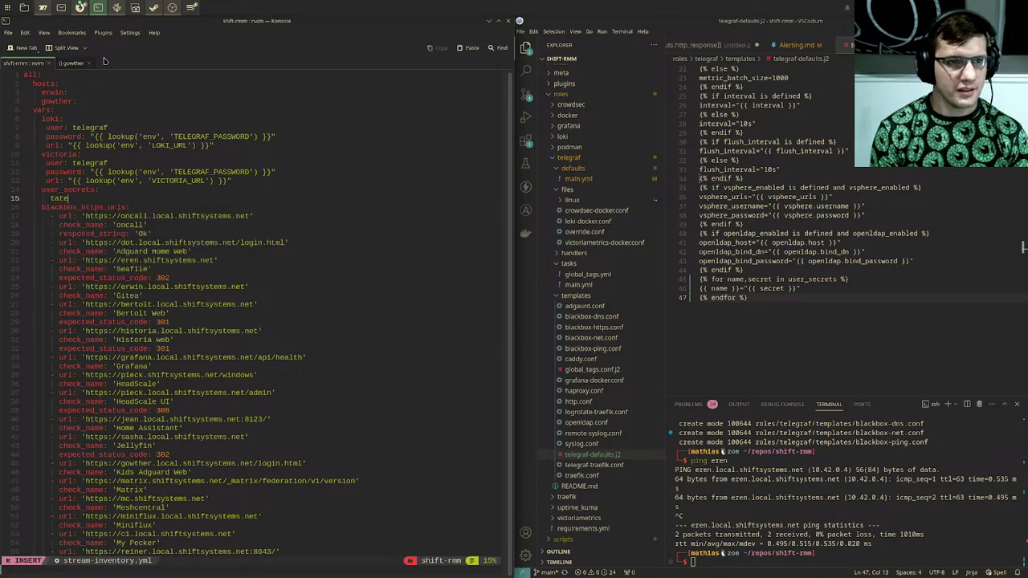
{"action": "type", "text": "r: 'spud"}
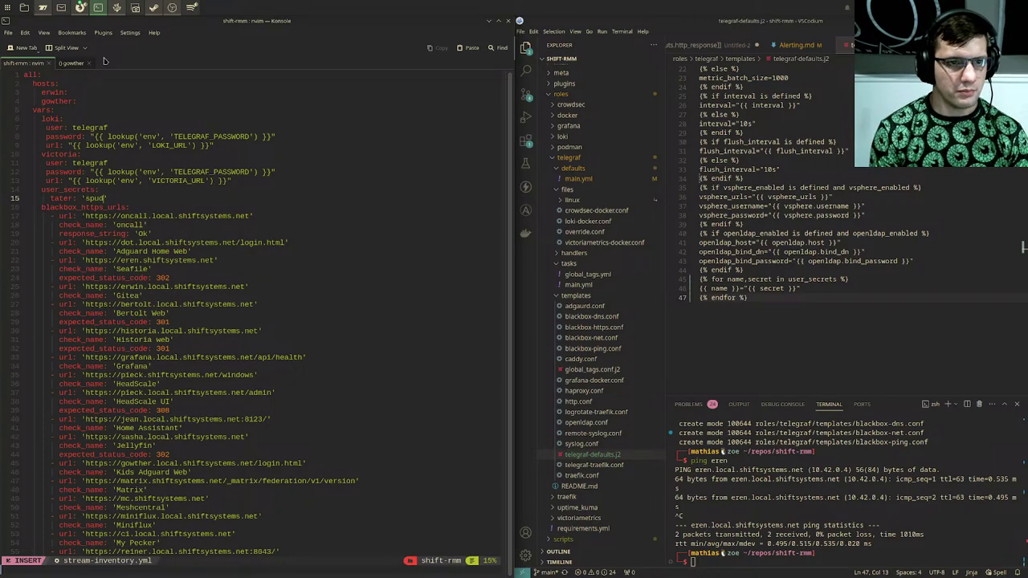
{"action": "type", "text": "'"}
{"action": "key", "text": "Escape"}
{"action": "type", "text": ":wq"}
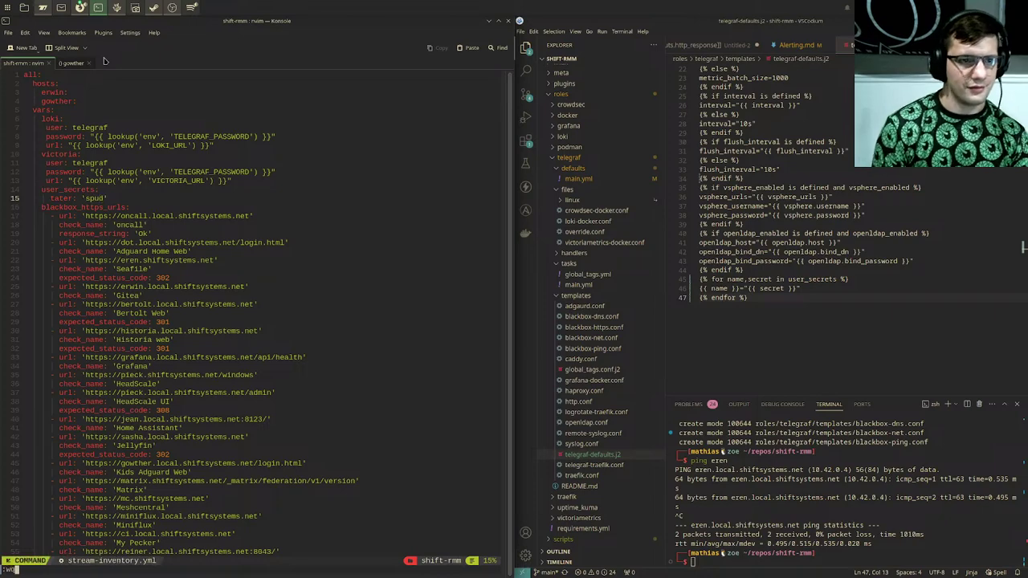
{"action": "key", "text": "Return"}
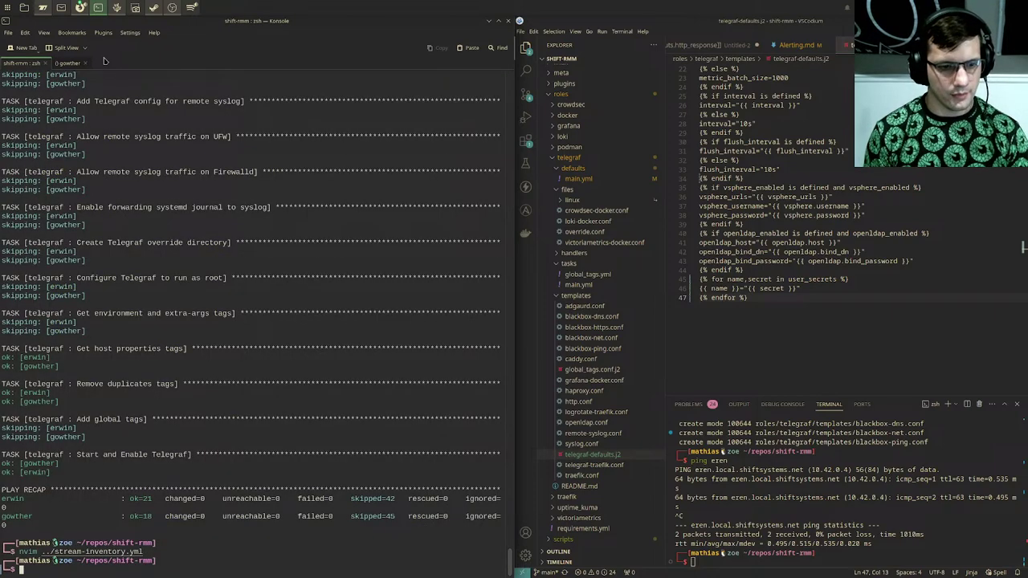
Step: Run the ../shift-env playbook and answer the become password prompt
{"action": "type", "text": "../shift-env"}
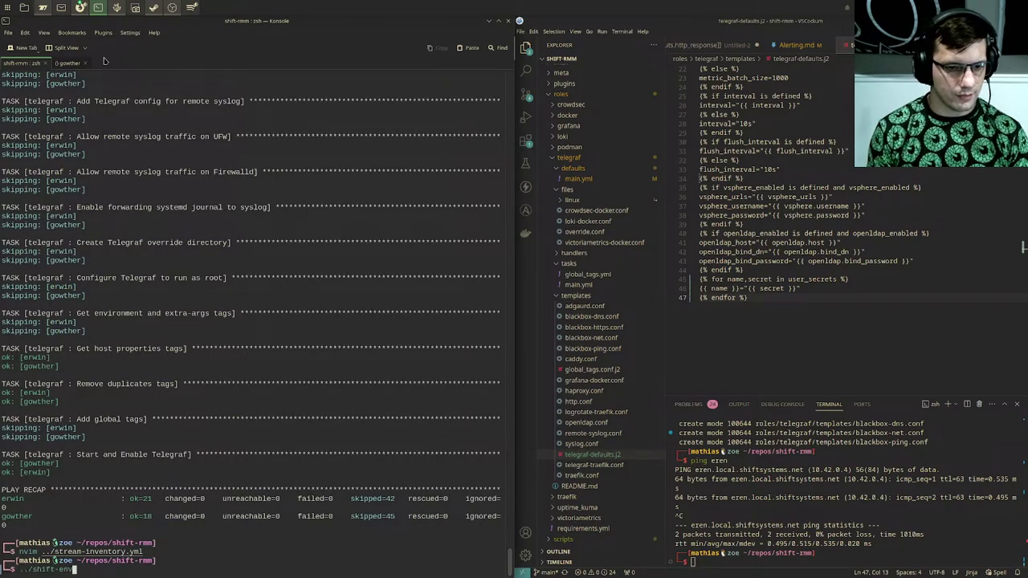
{"action": "key", "text": "Return"}
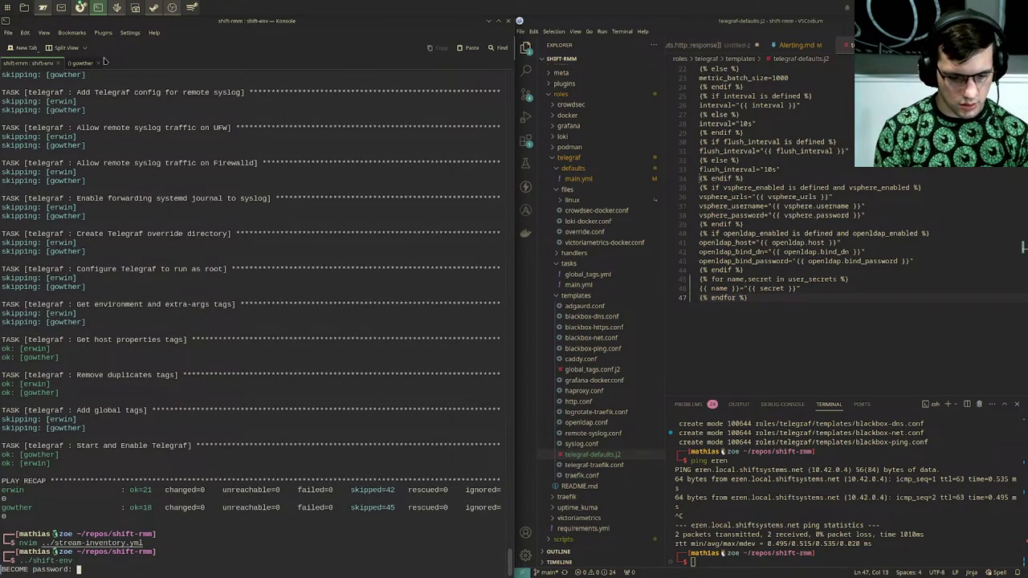
{"action": "key", "text": "Return"}
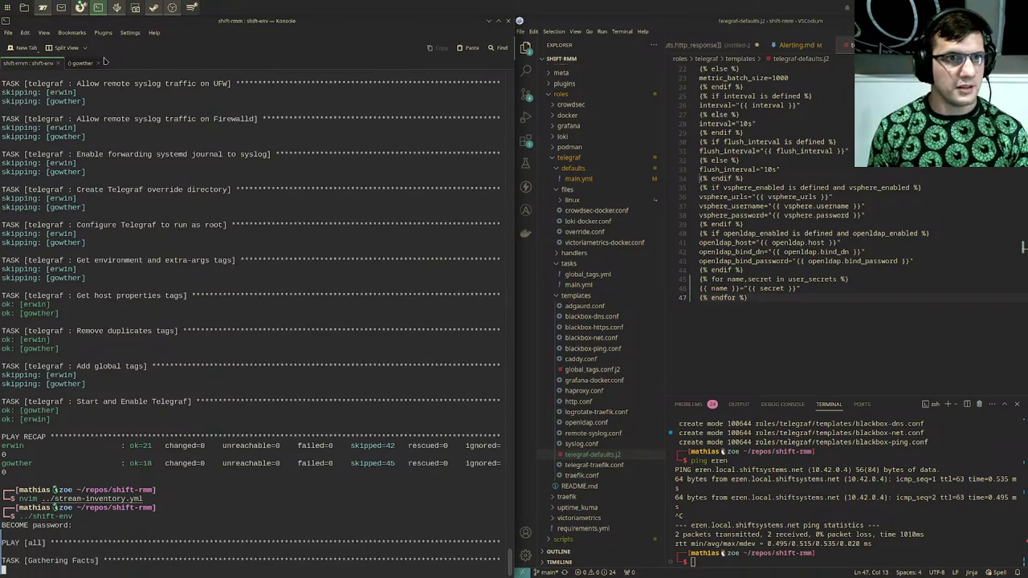
Step: Clear the gowther tab's leftover prompt text, maximize Konsole, and return to the shift-rmm output
{"action": "left_click", "coordinate": [102, 61]}
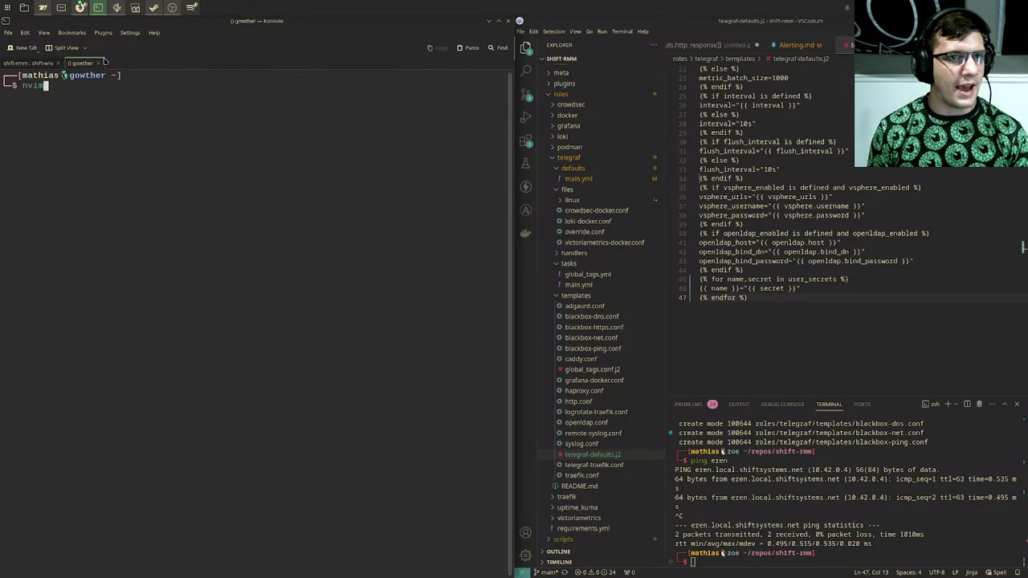
{"action": "key", "text": "BackSpace"}
{"action": "key", "text": "BackSpace"}
{"action": "key", "text": "BackSpace"}
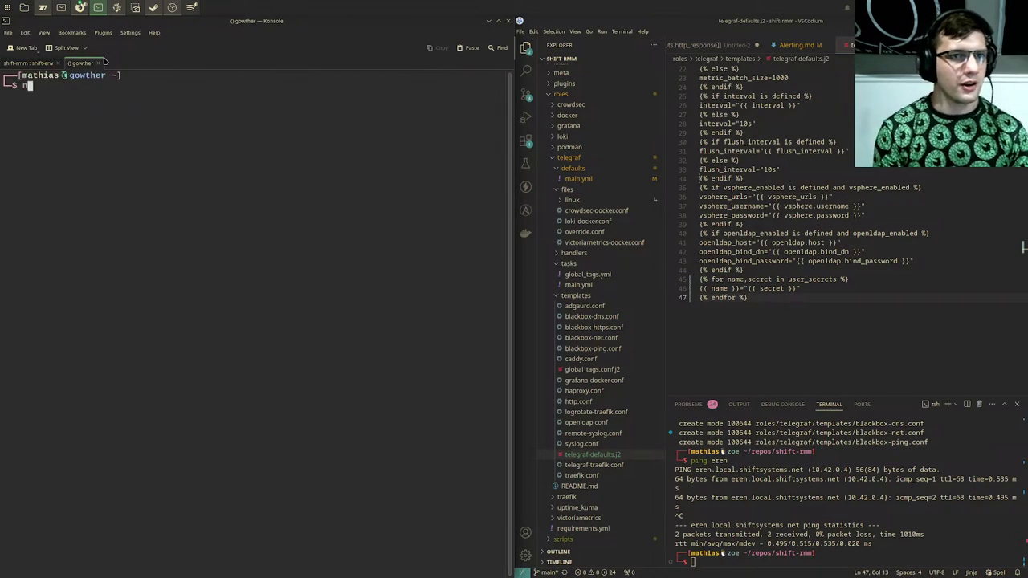
{"action": "key", "text": "BackSpace"}
{"action": "key", "text": "alt+Tab"}
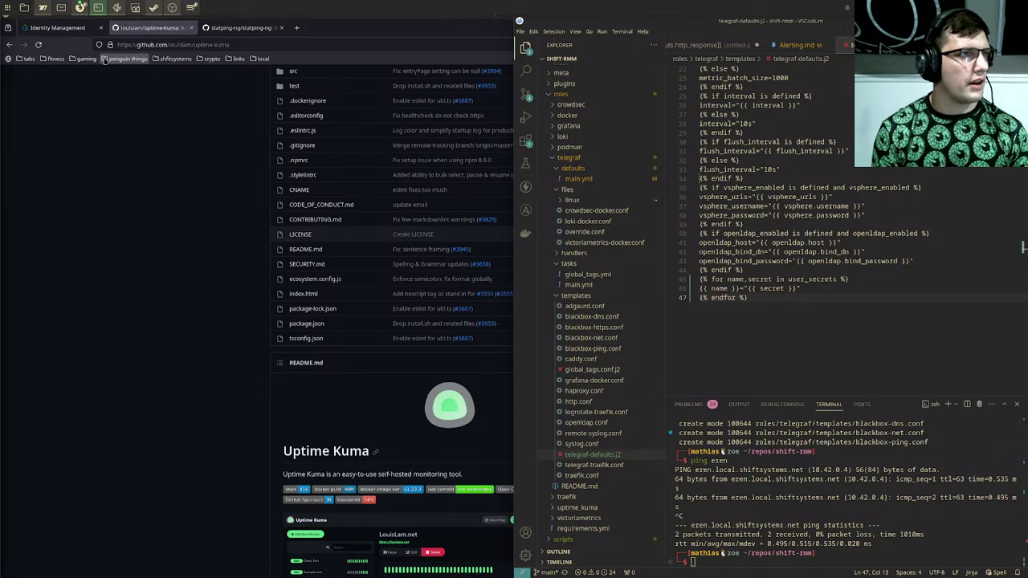
{"action": "key", "text": "alt+Tab"}
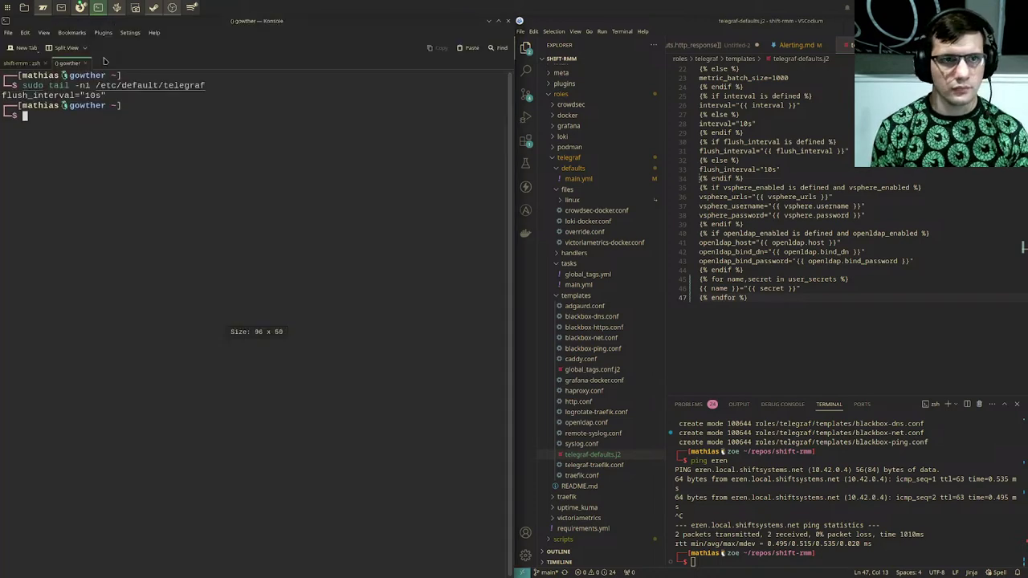
{"action": "key", "text": "super+Up"}
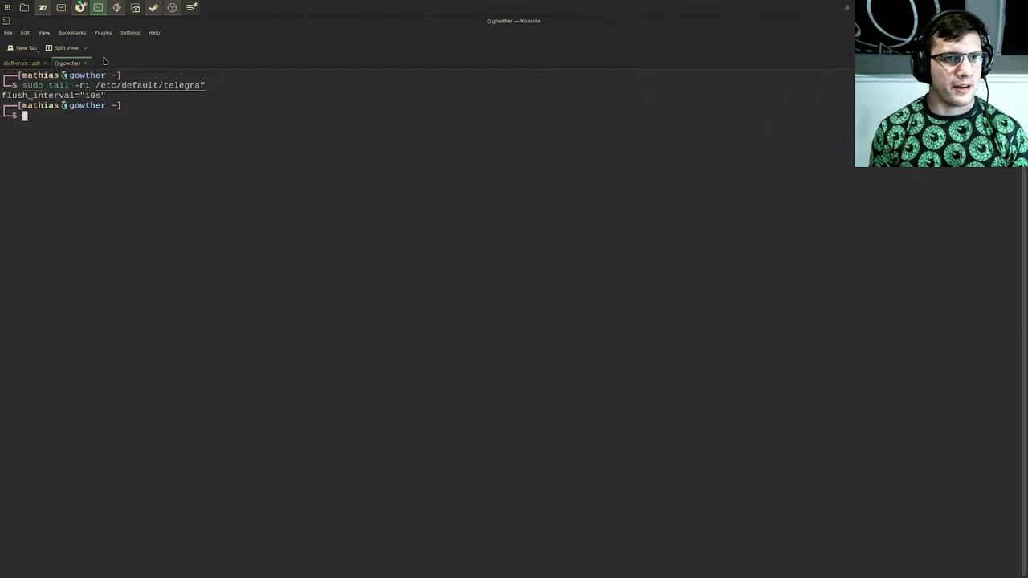
{"action": "key", "text": "ctrl+Page_Up"}
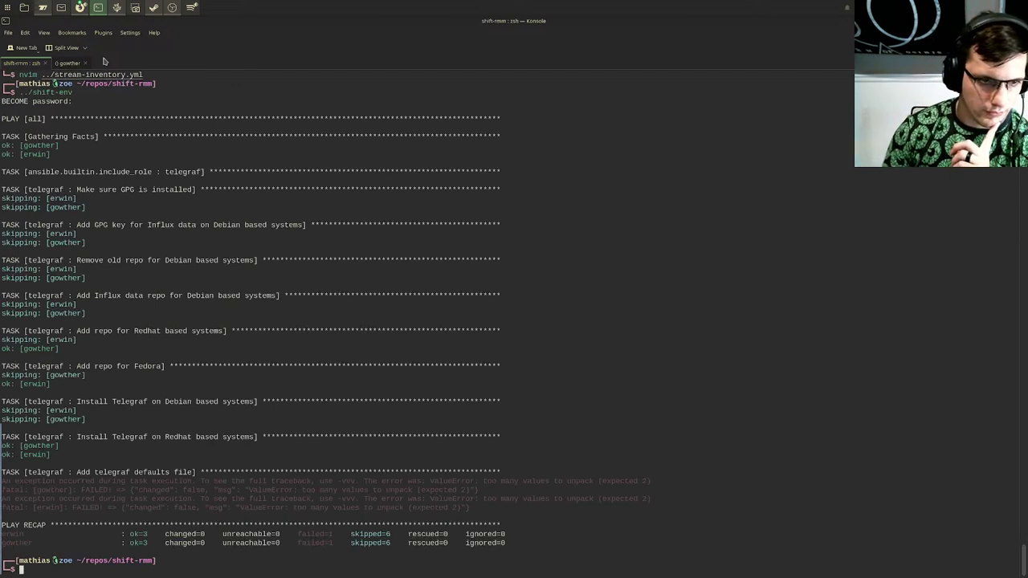
Step: Read the gowther and erwin ValueError lines, recall ../shift-env, and restore Konsole from full screen
{"action": "left_click_drag", "start_coordinate": [137, 480], "coordinate": [497, 485]}
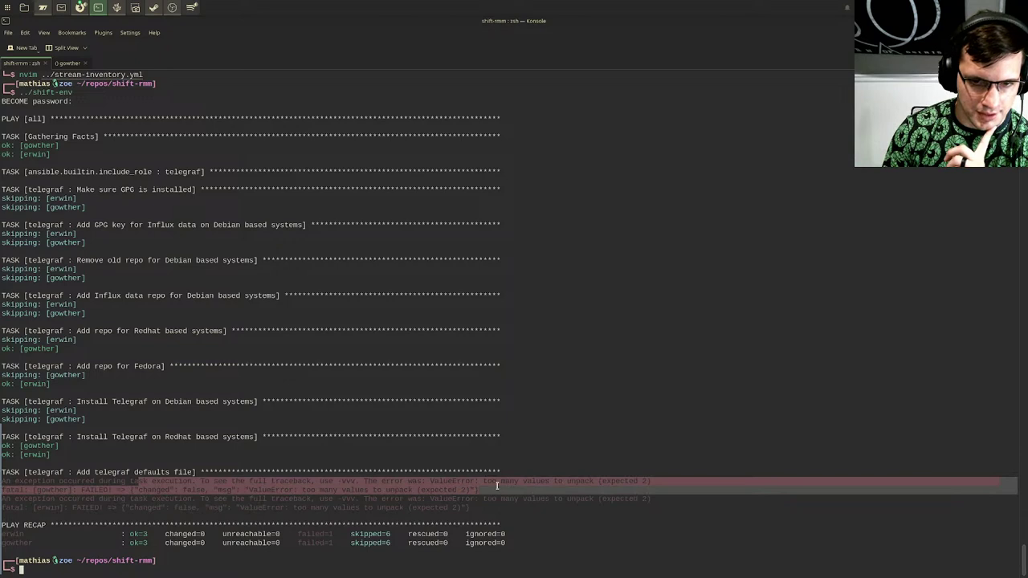
{"action": "left_click_drag", "start_coordinate": [497, 485], "coordinate": [512, 508]}
{"action": "left_click", "coordinate": [512, 507]}
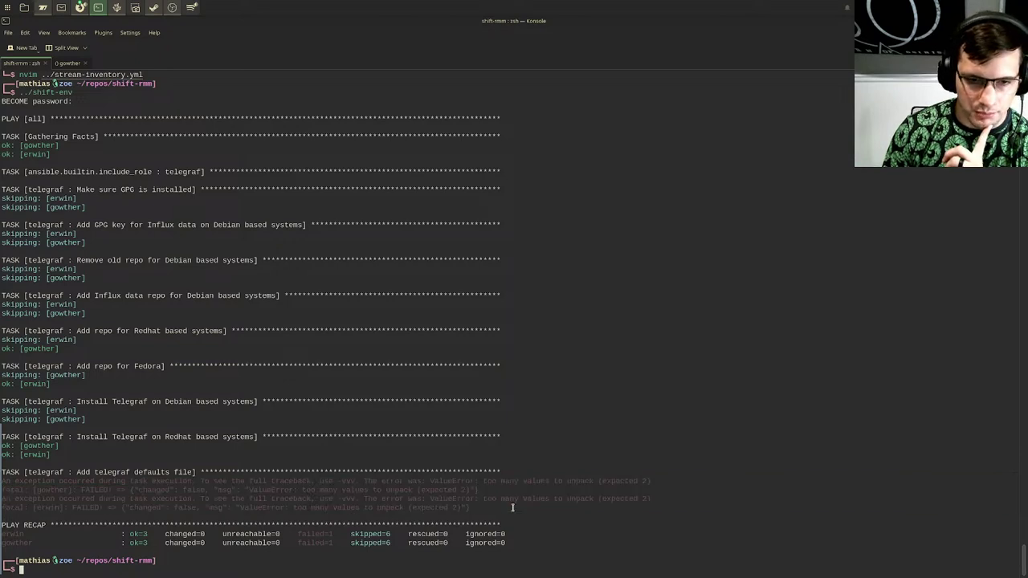
{"action": "key", "text": "Up"}
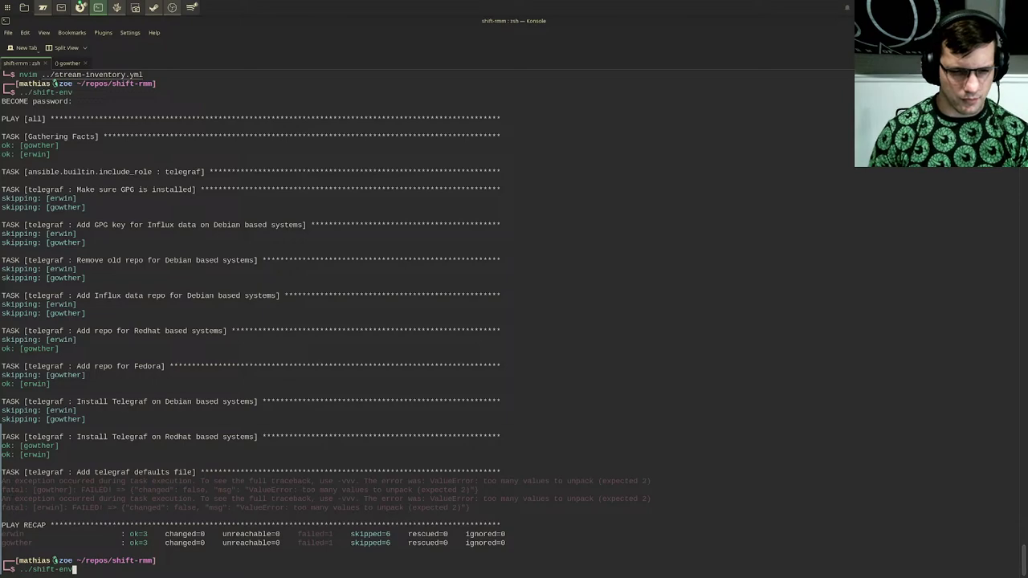
{"action": "left_click_drag", "start_coordinate": [320, 507], "coordinate": [481, 504]}
{"action": "left_click", "coordinate": [481, 504]}
{"action": "key", "text": "ctrl+super+Right"}
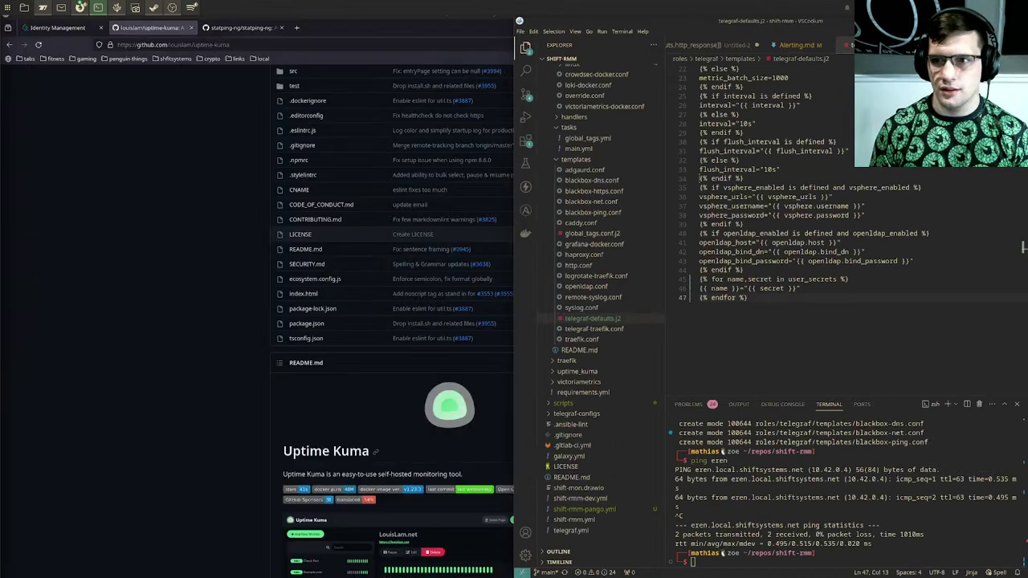
Step: Change line 45's loop to iterate user_secrets.items() and save telegraf-defaults.j2
{"action": "key", "text": "super+Left"}
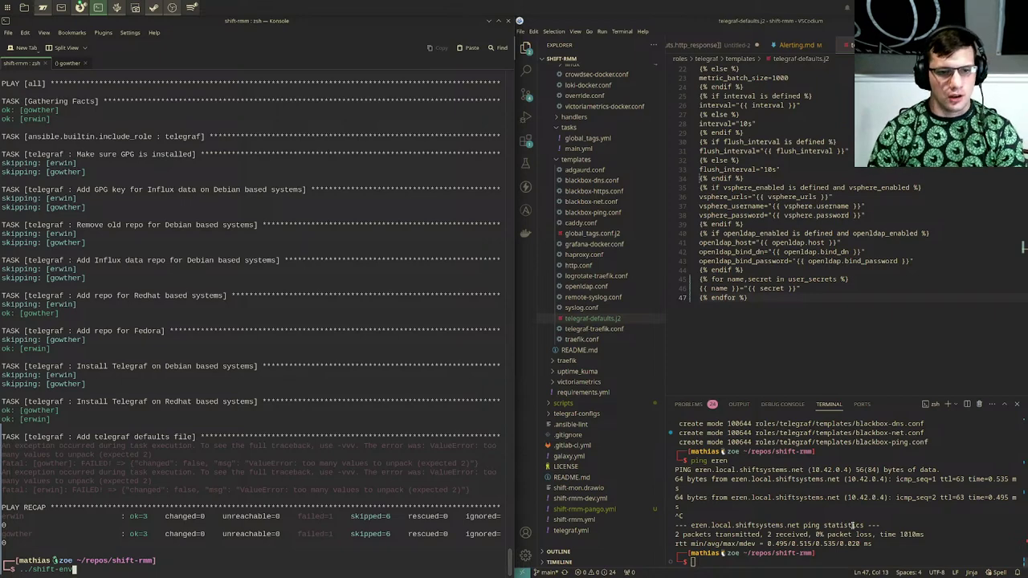
{"action": "left_click", "coordinate": [811, 281], "text": "shift"}
{"action": "key", "text": "super+Page_Up"}
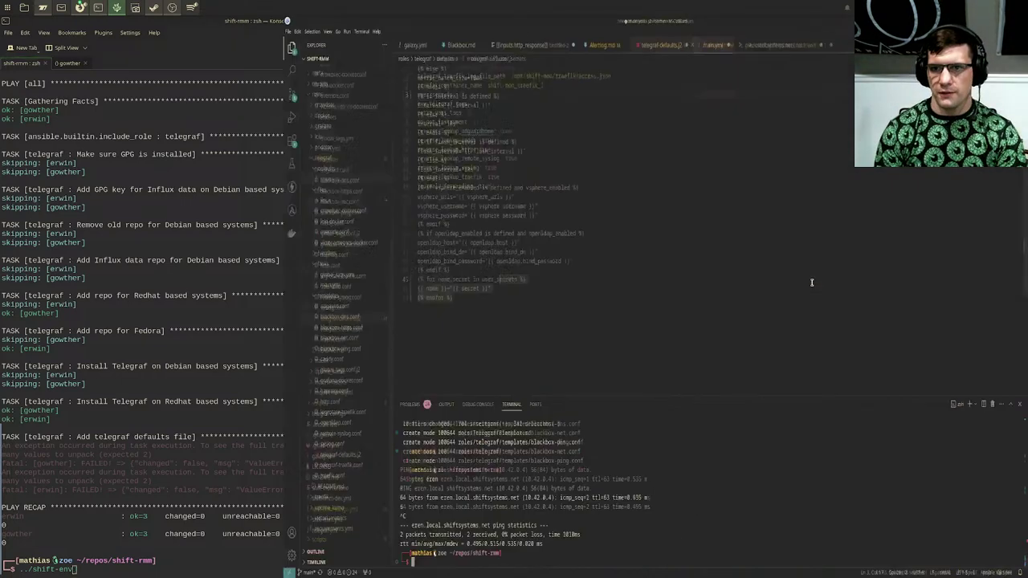
{"action": "left_click", "coordinate": [666, 311]}
{"action": "key", "text": "Up"}
{"action": "key", "text": "Up"}
{"action": "key", "text": "Up"}
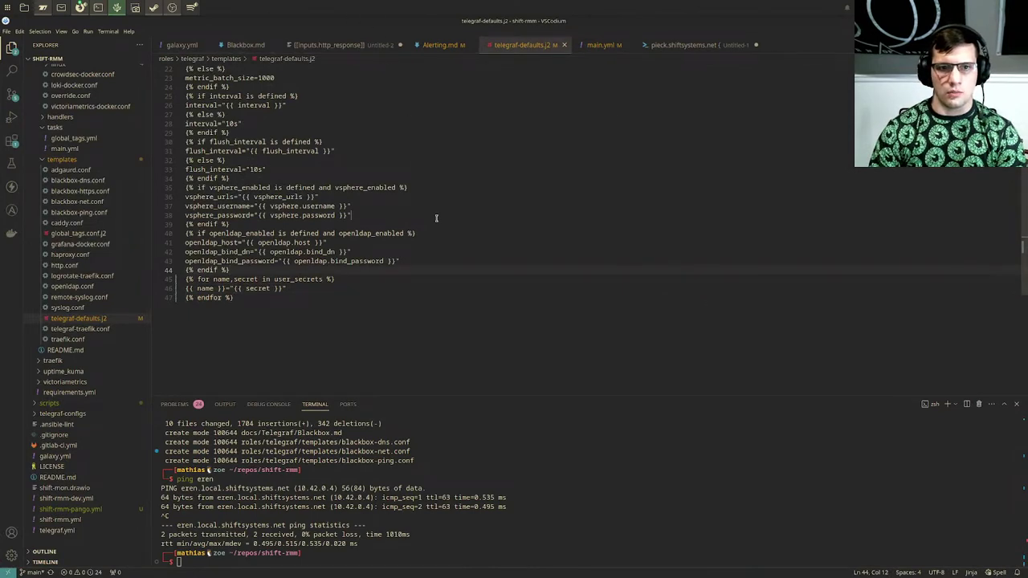
{"action": "key", "text": "Down"}
{"action": "key", "text": "Right"}
{"action": "key", "text": "Right"}
{"action": "key", "text": "Right"}
{"action": "key", "text": "Right"}
{"action": "key", "text": "Right"}
{"action": "key", "text": "Right"}
{"action": "key", "text": "Right"}
{"action": "key", "text": "Right"}
{"action": "key", "text": "Right"}
{"action": "key", "text": "Right"}
{"action": "key", "text": "Right"}
{"action": "key", "text": "Right"}
{"action": "key", "text": "Right"}
{"action": "key", "text": "Right"}
{"action": "key", "text": "Right"}
{"action": "key", "text": "Right"}
{"action": "key", "text": "Right"}
{"action": "key", "text": "Right"}
{"action": "key", "text": "Right"}
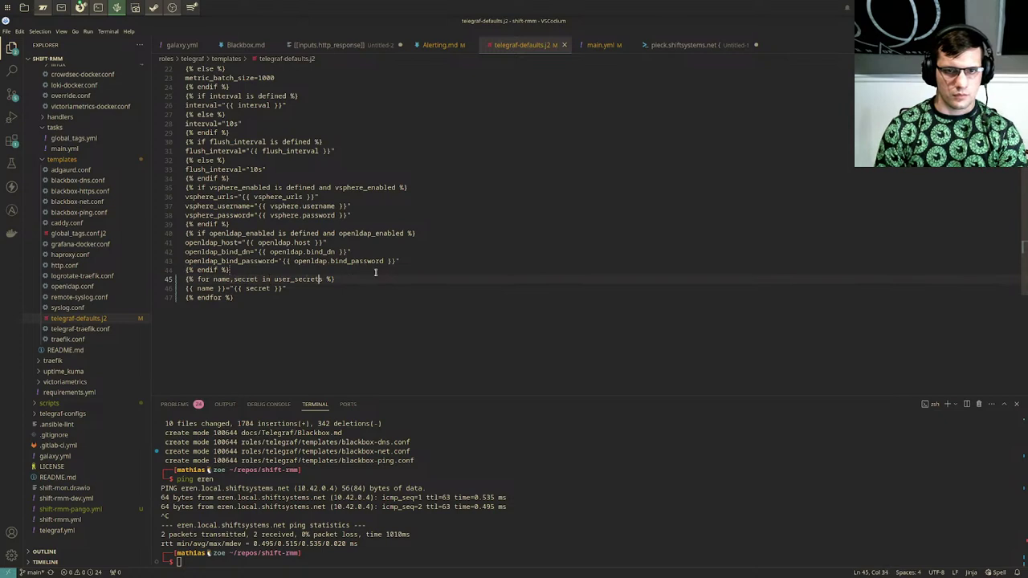
{"action": "type", "text": ".items()"}
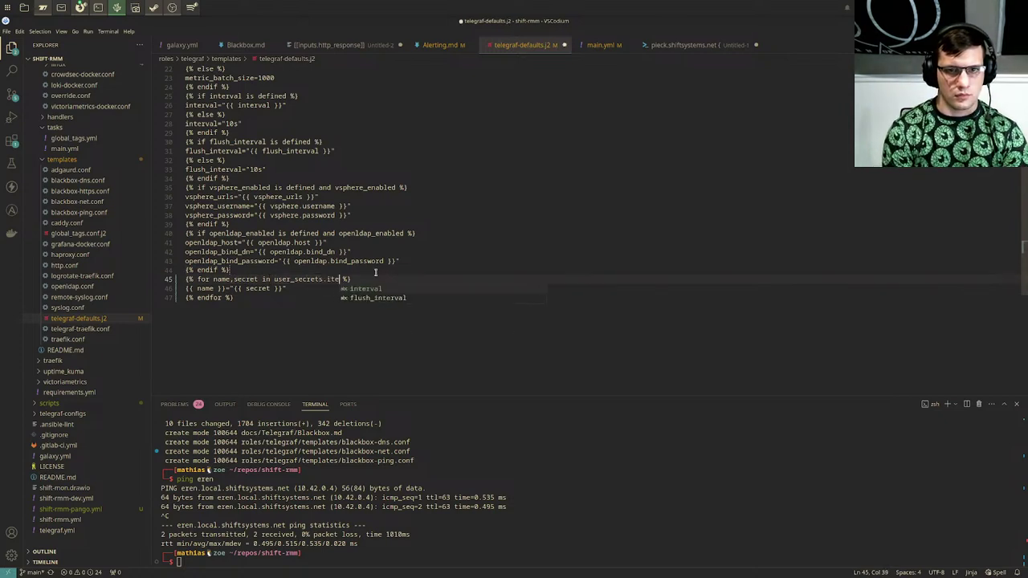
{"action": "key", "text": "ctrl+s"}
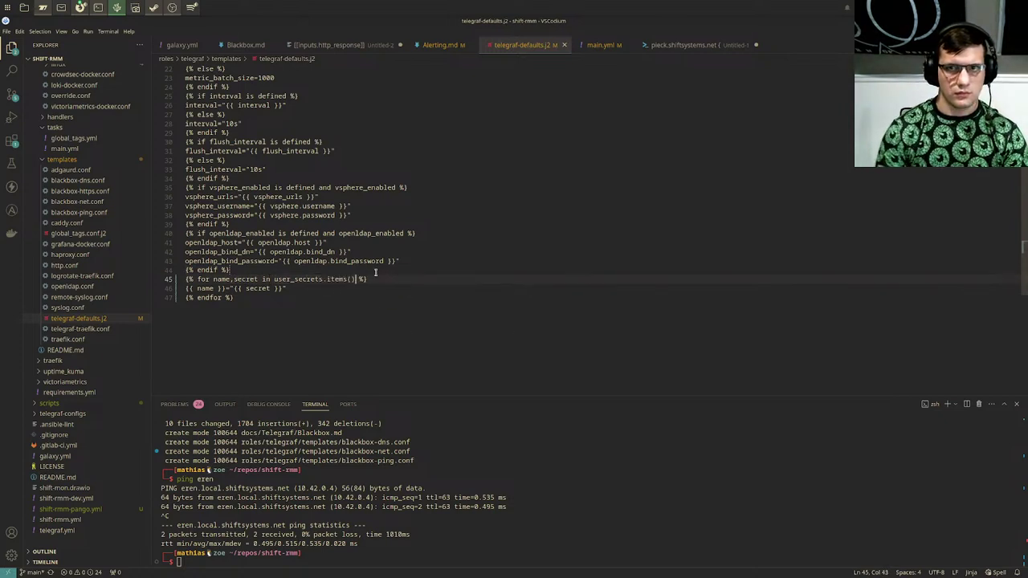
{"action": "left_click", "coordinate": [97, 7]}
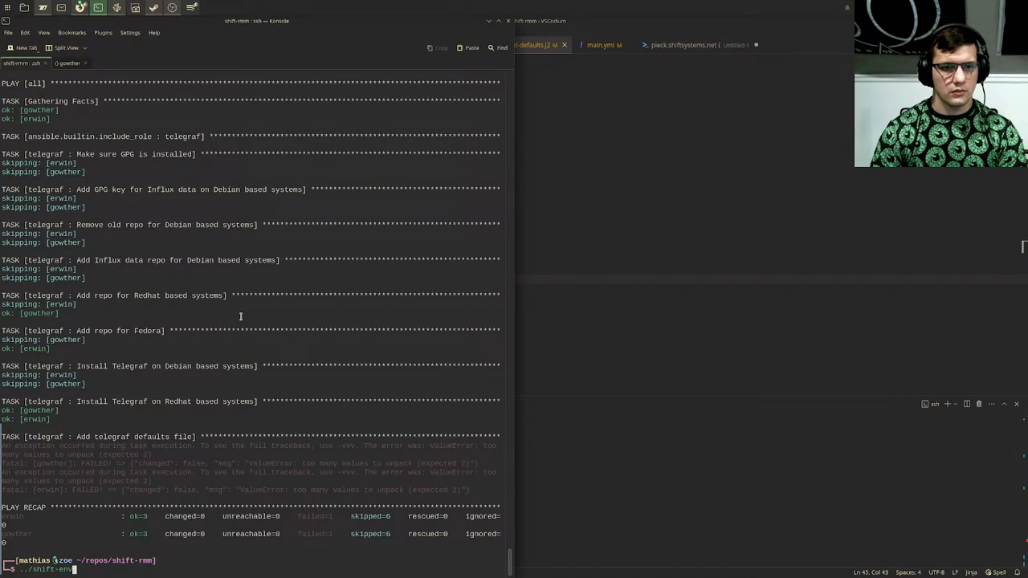
Step: Rerun ../shift-env with the become password, then switch to the gowther tab
{"action": "key", "text": "Return"}
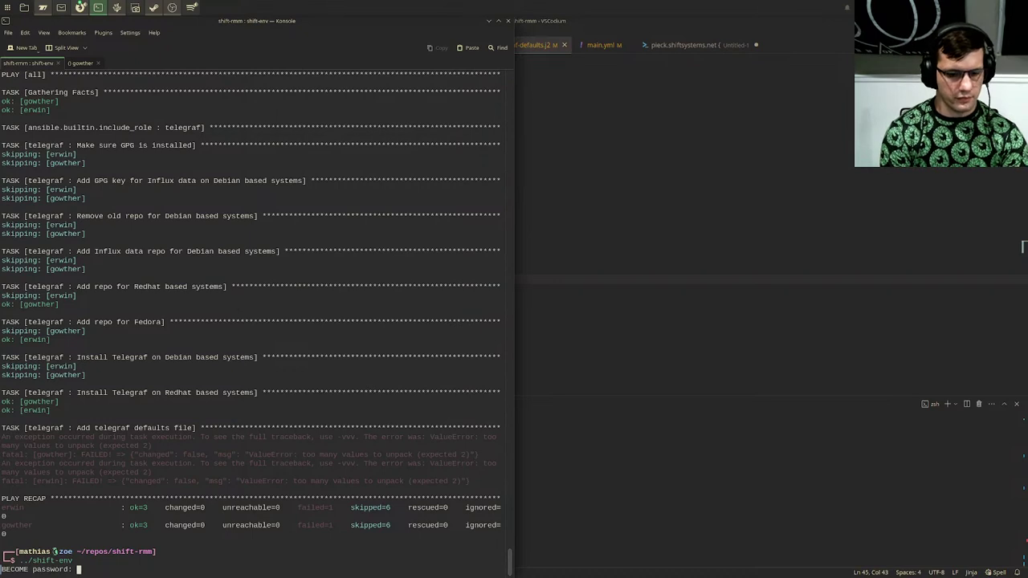
{"action": "key", "text": "Return"}
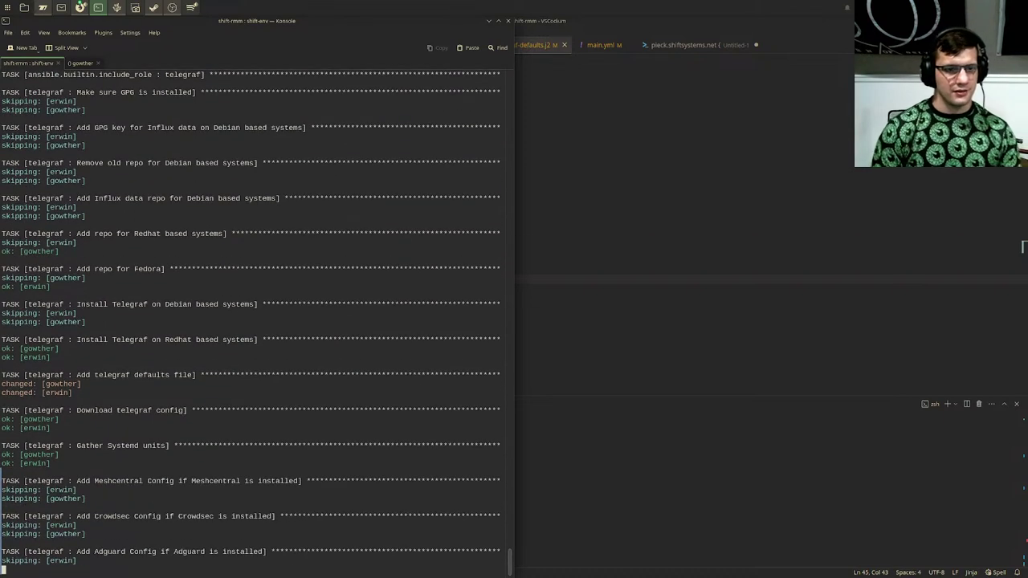
{"action": "key", "text": "shift+Right"}
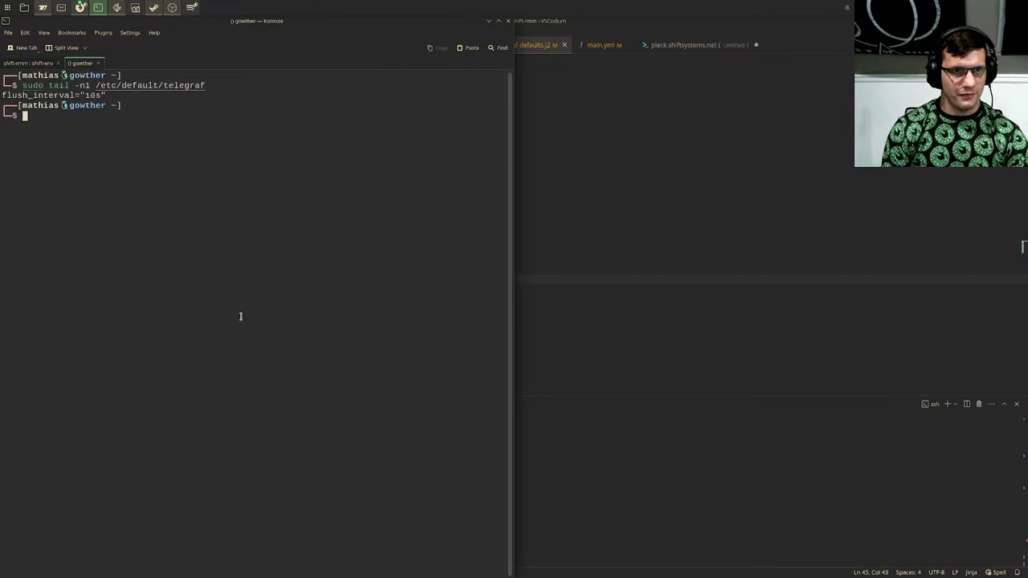
Step: Reprint the last line of gowther's /etc/default/telegraf, showing tater="spud", then return to the playbook tab
{"action": "key", "text": "Up"}
{"action": "key", "text": "Return"}
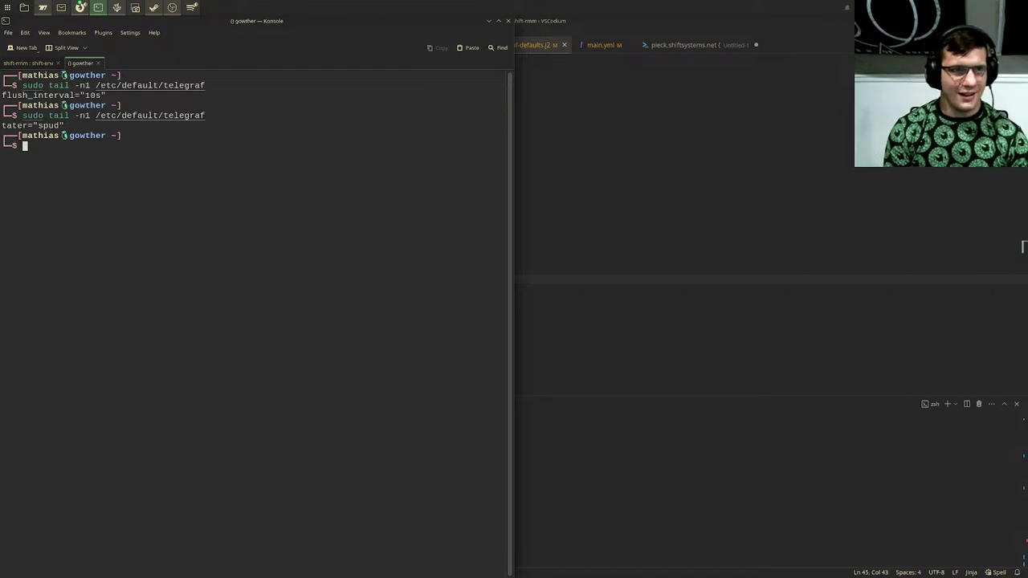
{"action": "key", "text": "shift+Left"}
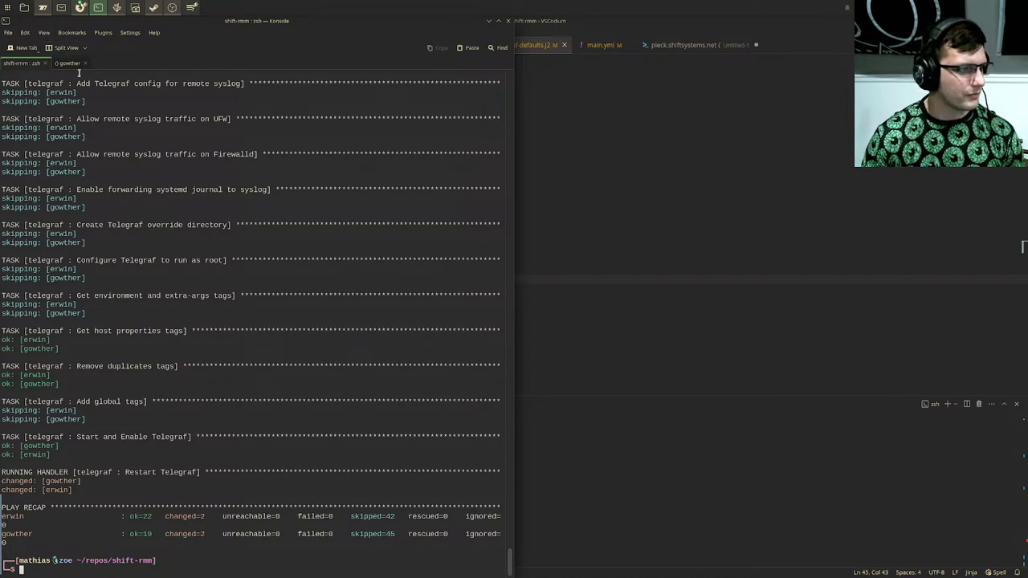
Step: Review the play recap (erwin ok=22, gowther ok=19, failed=0), then bring VSCodium forward
{"action": "mouse_move", "coordinate": [370, 426]}
{"action": "left_mouse_down"}
{"action": "mouse_move", "coordinate": [356, 220]}
{"action": "mouse_move", "coordinate": [385, 436]}
{"action": "left_mouse_up"}
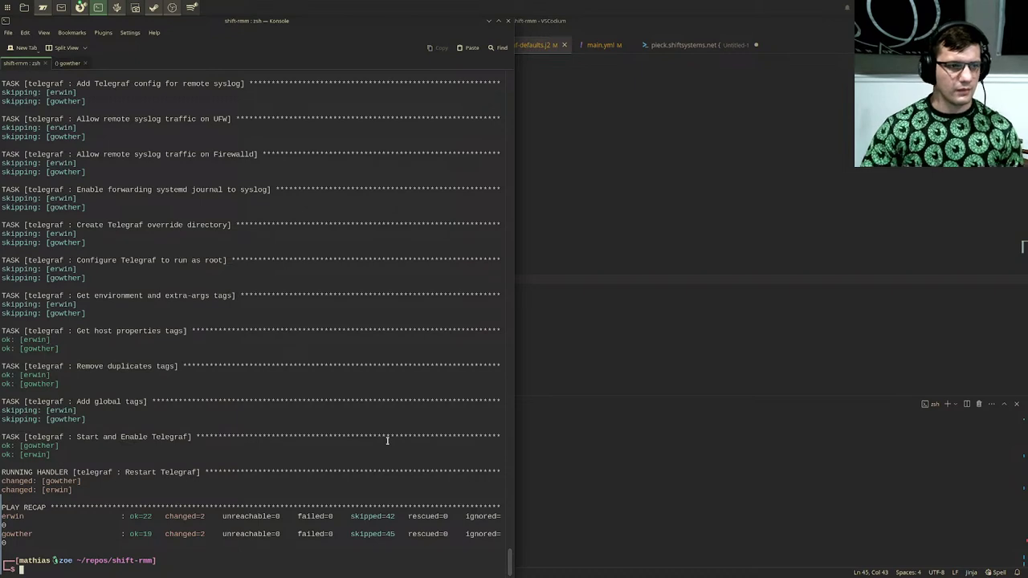
{"action": "left_click_drag", "start_coordinate": [297, 269], "coordinate": [484, 534]}
{"action": "left_click", "coordinate": [484, 534]}
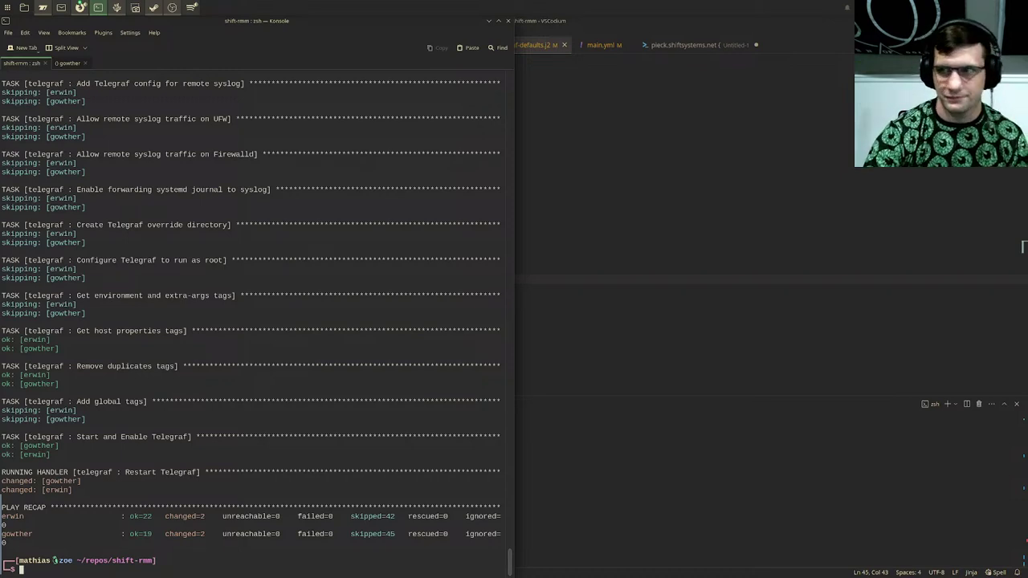
{"action": "left_click", "coordinate": [614, 359]}
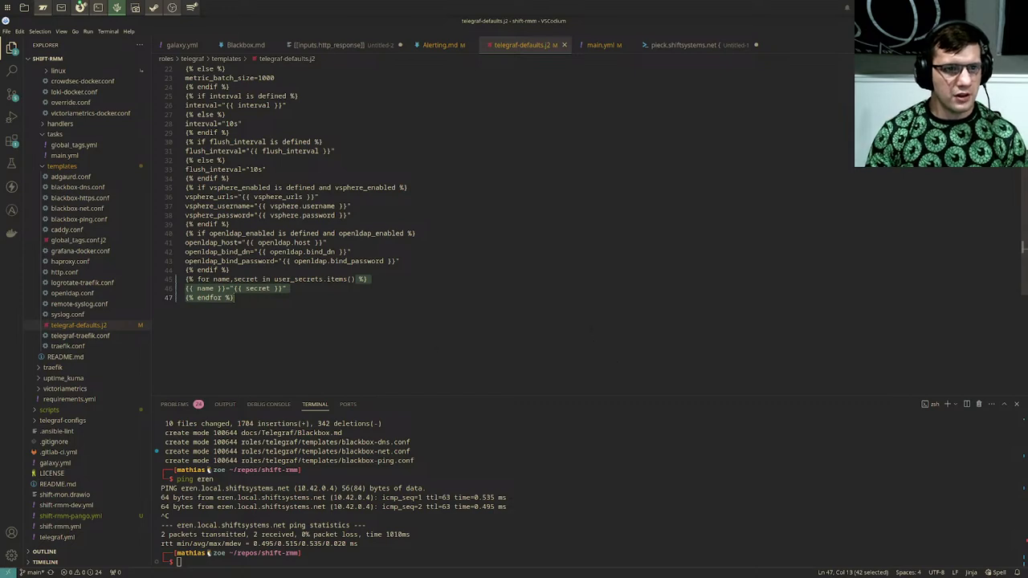
Step: Review the user_secrets loop on lines 45–47 of telegraf-defaults.j2, then return to Konsole
{"action": "scroll", "coordinate": [83, 210], "scroll_direction": "up", "scroll_amount": 5}
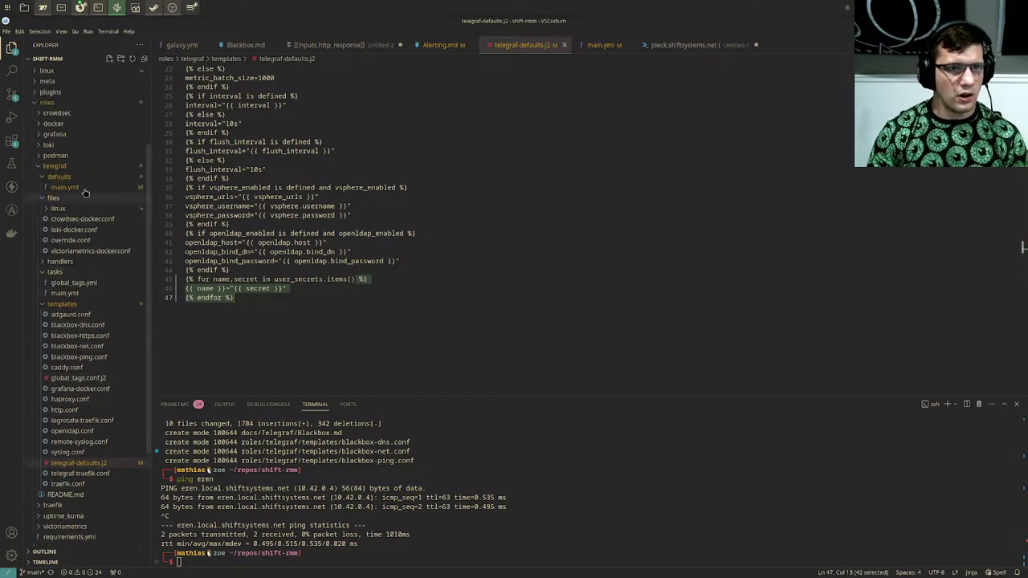
{"action": "scroll", "coordinate": [91, 329], "scroll_direction": "down", "scroll_amount": 2}
{"action": "scroll", "coordinate": [91, 329], "scroll_direction": "down", "scroll_amount": 3}
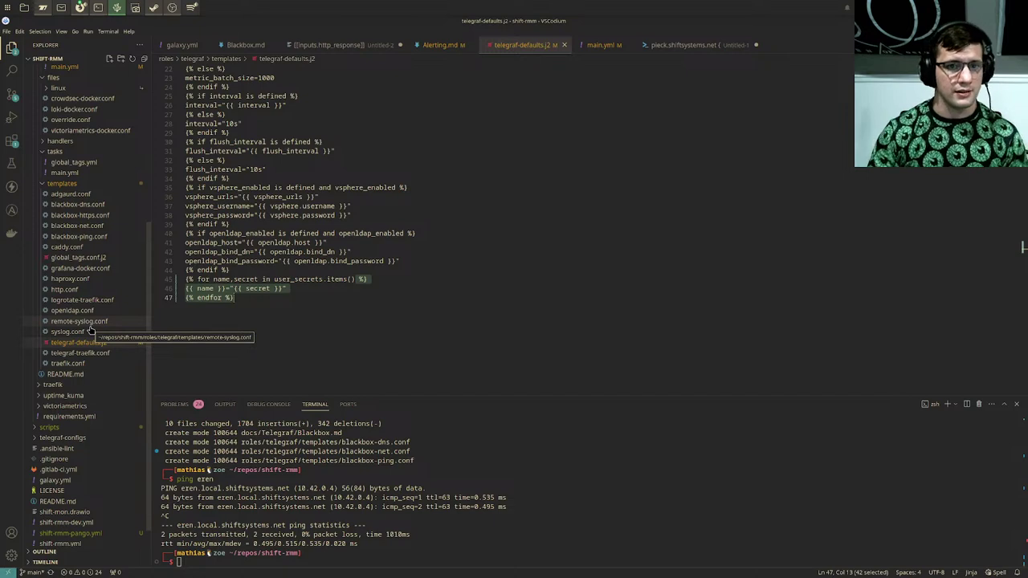
{"action": "key", "text": "Escape"}
{"action": "scroll", "coordinate": [91, 329], "scroll_direction": "up", "scroll_amount": 10}
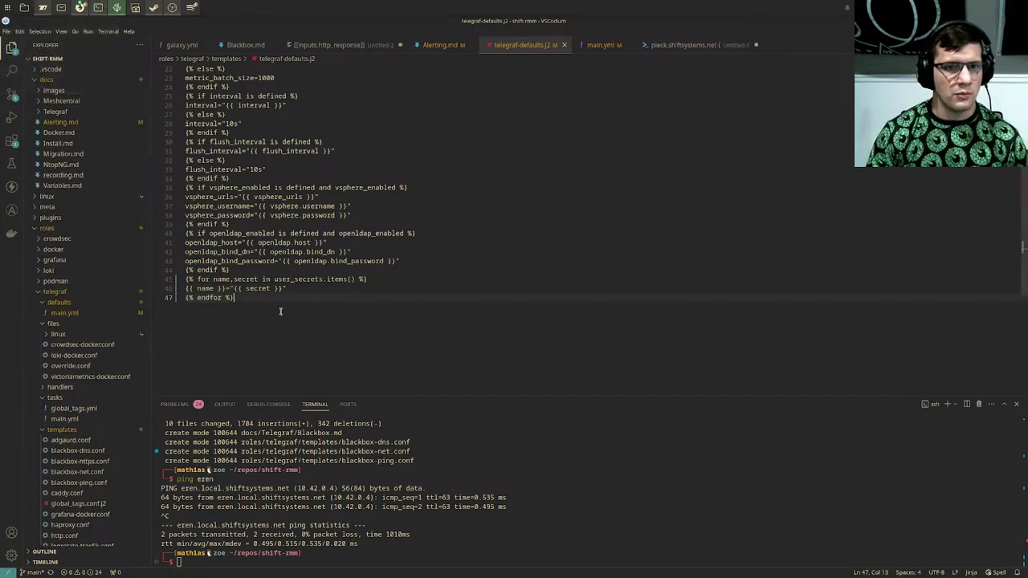
{"action": "left_click_drag", "start_coordinate": [276, 301], "coordinate": [182, 287]}
{"action": "left_click", "coordinate": [257, 297]}
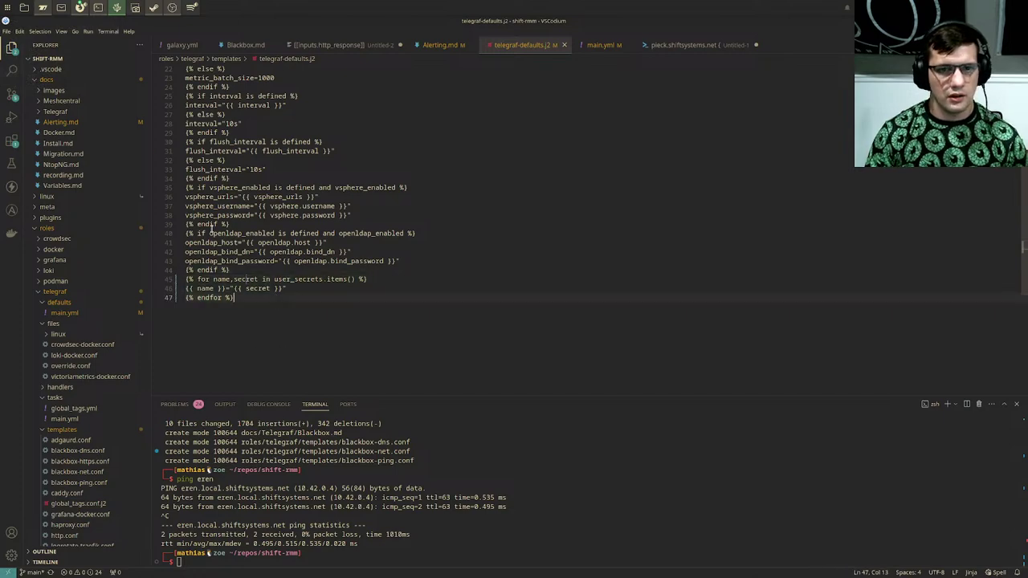
{"action": "left_click", "coordinate": [98, 7]}
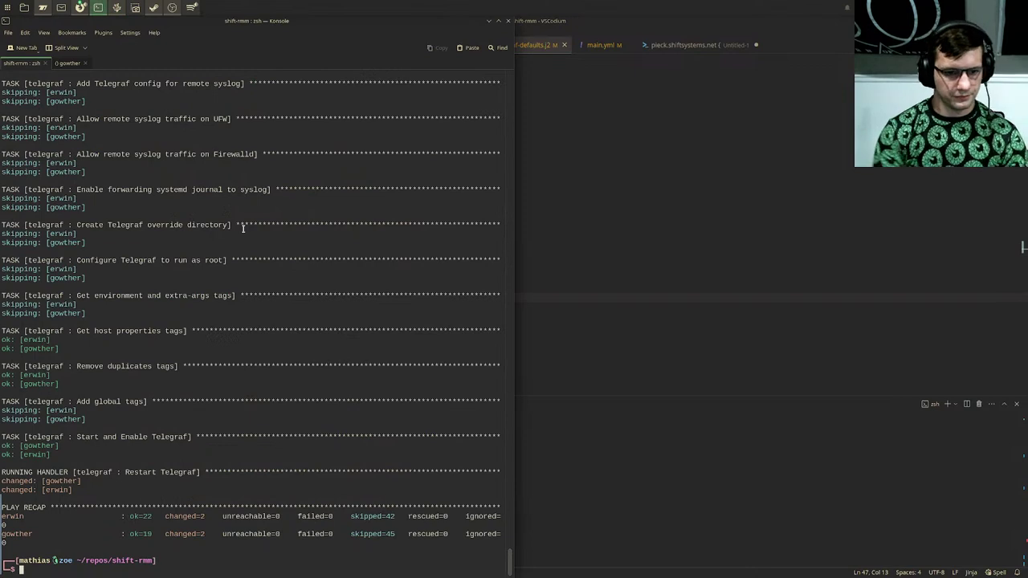
Step: Delete the user_secrets lines from ../stream-inventory.yml in nvim and save it
{"action": "type", "text": "nvim"}
{"action": "key", "text": "Right"}
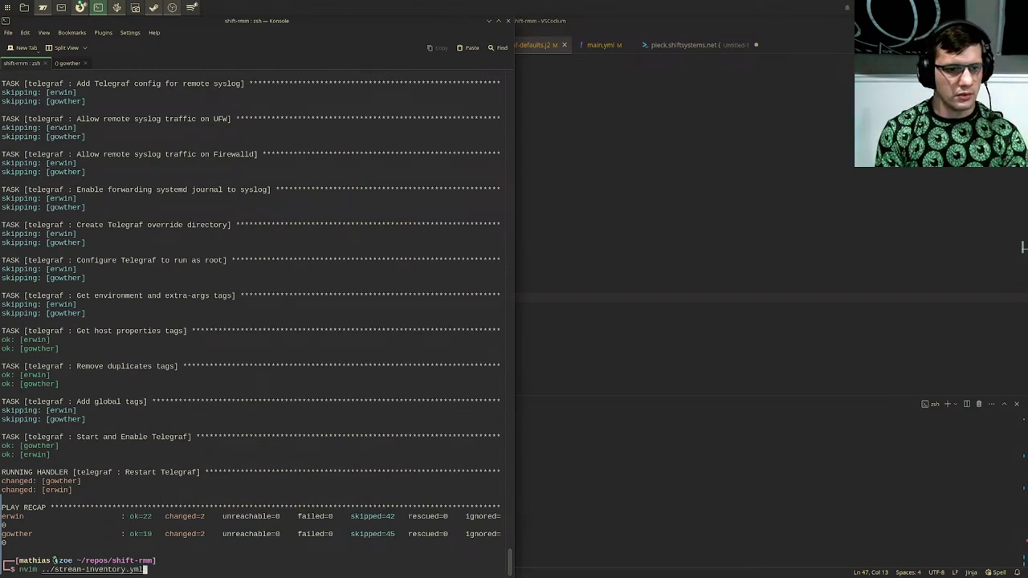
{"action": "key", "text": "Return"}
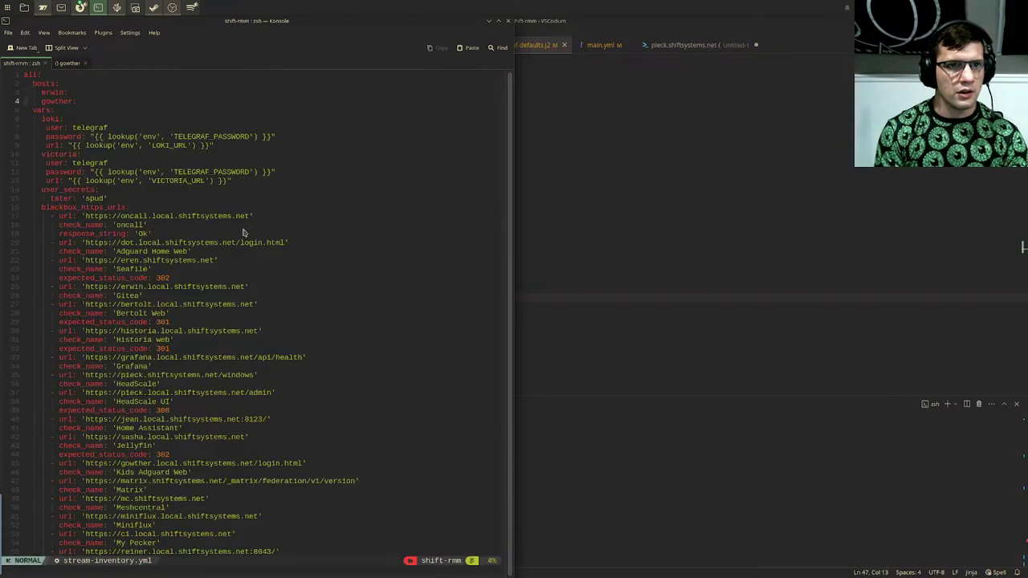
{"action": "key", "text": "j"}
{"action": "key", "text": "j"}
{"action": "key", "text": "j"}
{"action": "key", "text": "j"}
{"action": "key", "text": "j"}
{"action": "key", "text": "j"}
{"action": "key", "text": "j"}
{"action": "key", "text": "j"}
{"action": "key", "text": "j"}
{"action": "key", "text": "j"}
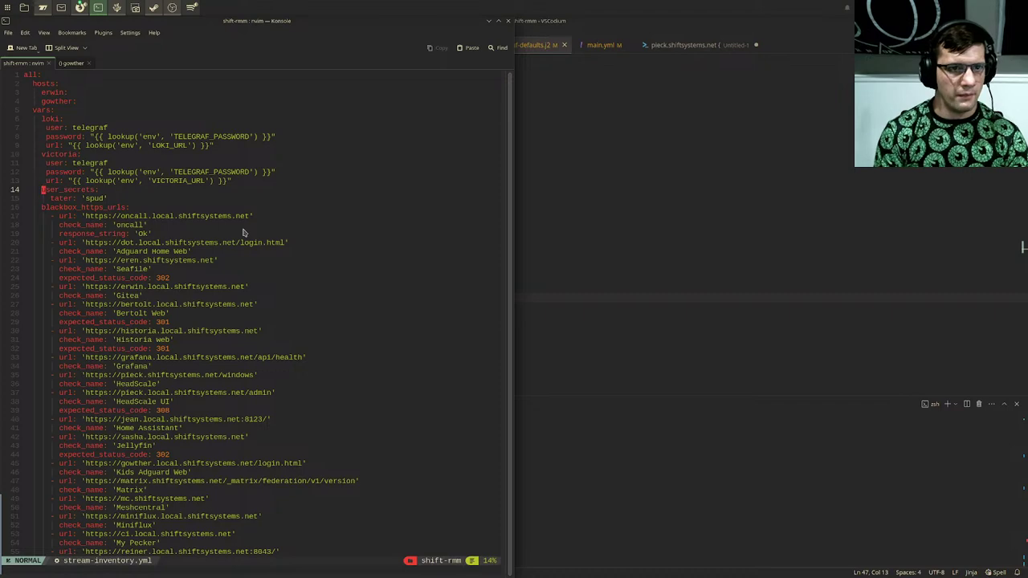
{"action": "key", "text": "d"}
{"action": "key", "text": "d"}
{"action": "key", "text": "d"}
{"action": "key", "text": "d"}
{"action": "key", "text": "Escape"}
{"action": "type", "text": ":wq"}
{"action": "key", "text": "Return"}
Step: Rerun the ../shift-env playbook with the privilege password, then switch to VSCodium
{"action": "type", "text": "../shift-env"}
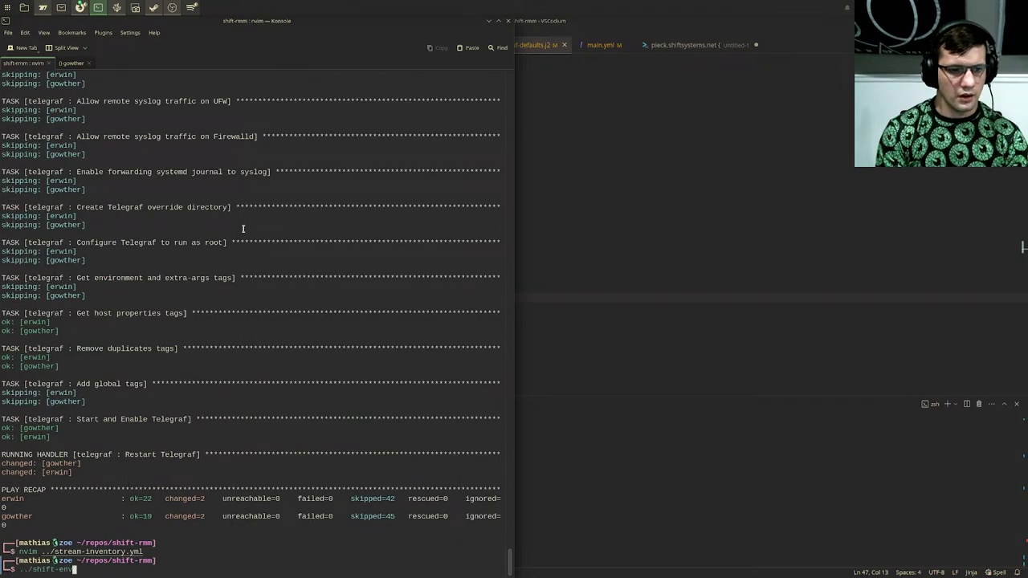
{"action": "key", "text": "Return"}
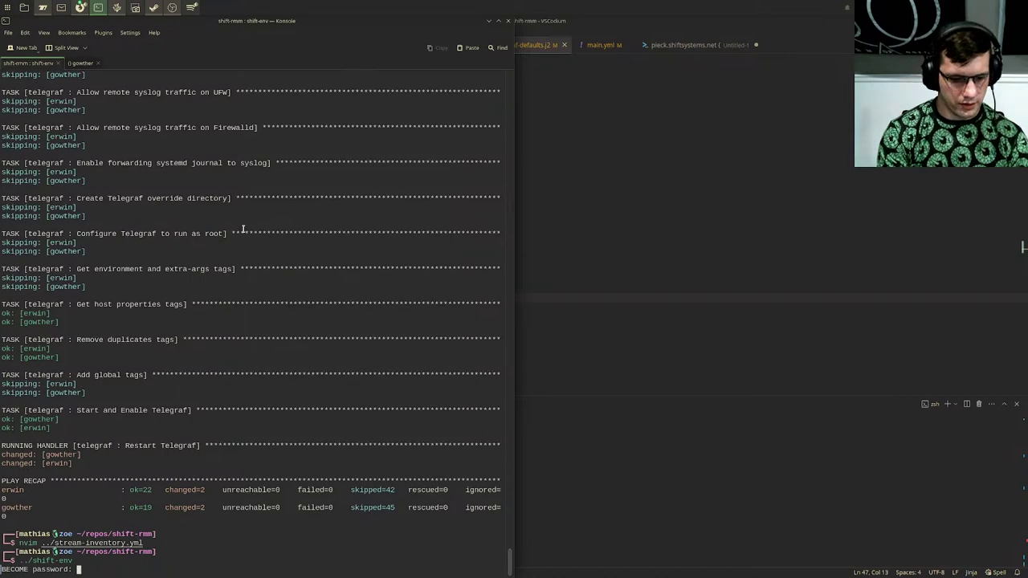
{"action": "key", "text": "Return"}
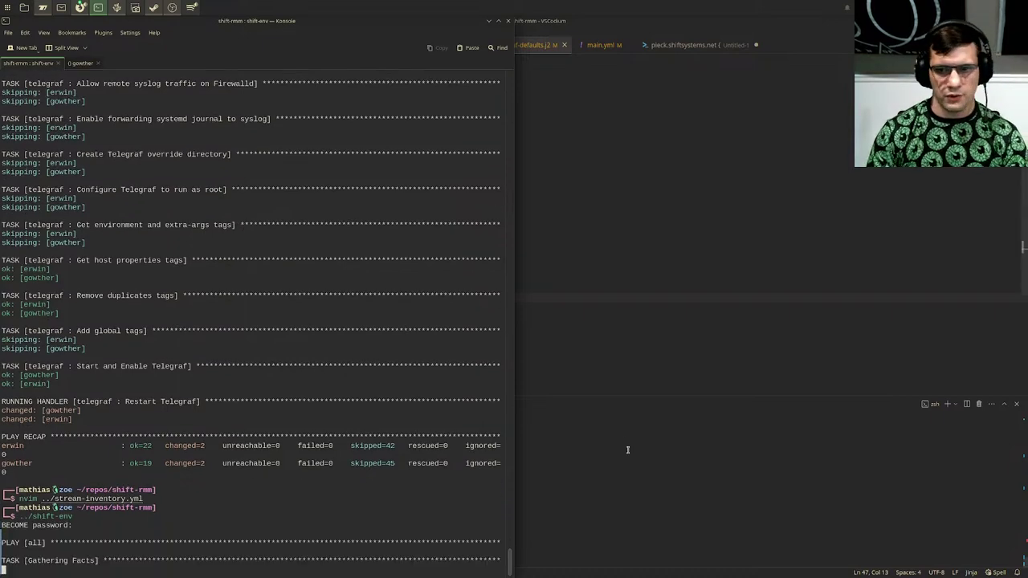
{"action": "left_click", "coordinate": [627, 443]}
{"action": "left_click", "coordinate": [632, 442]}
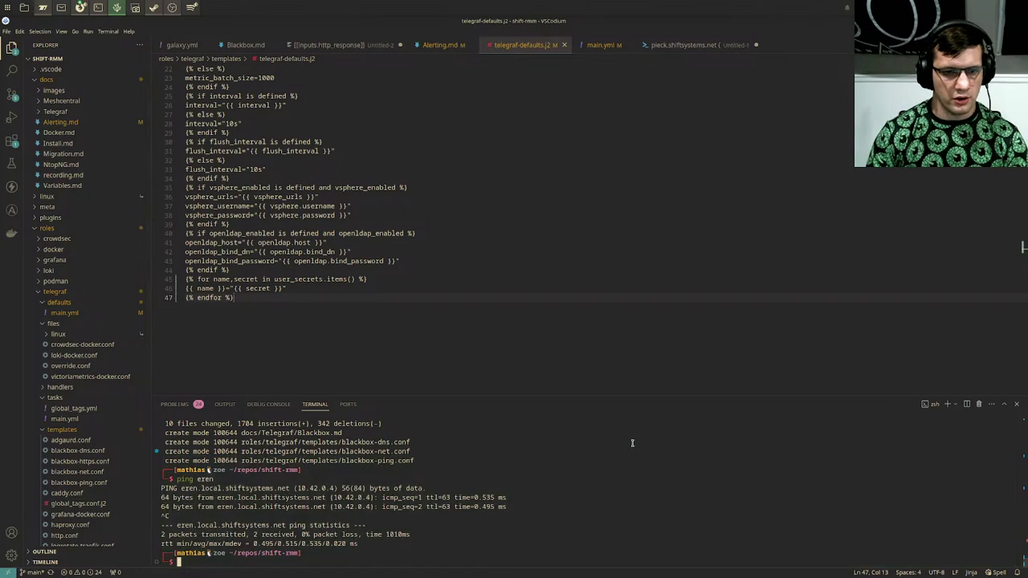
Step: Type git checkout -b "added-user-secrets in VSCodium's terminal without running it, then switch to the browser
{"action": "type", "text": "git check"}
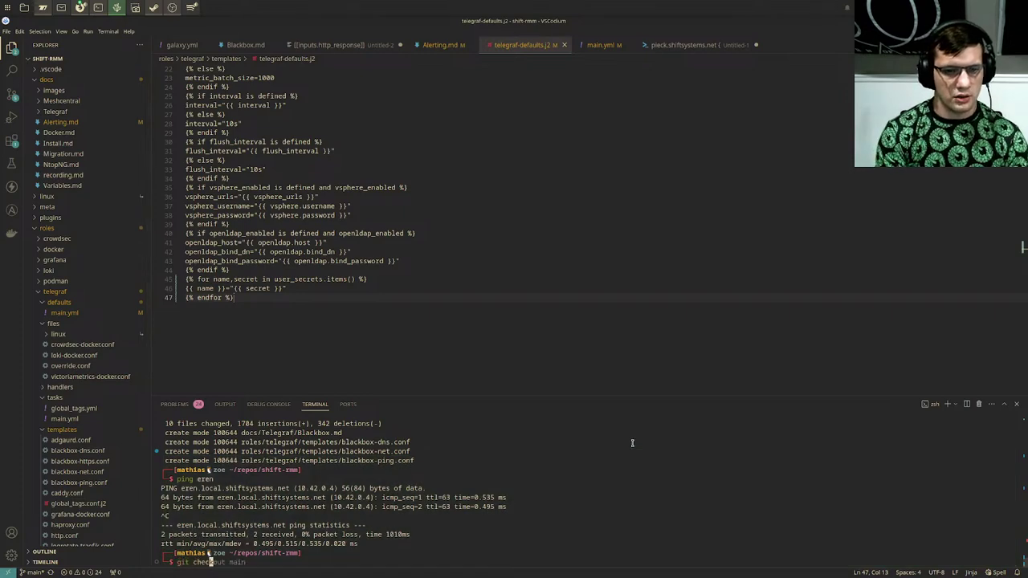
{"action": "type", "text": "out -b "}
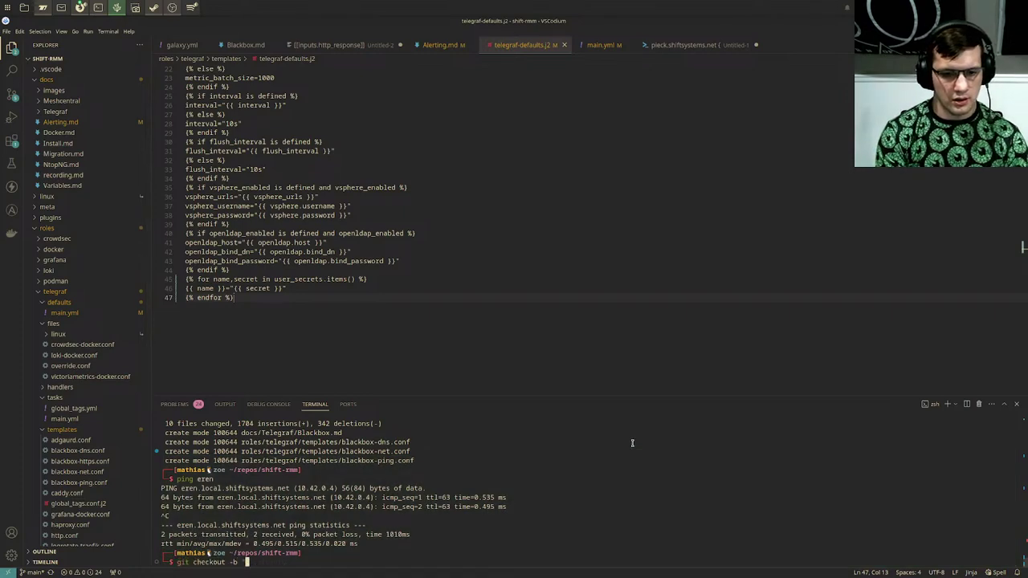
{"action": "type", "text": "\"added-user"}
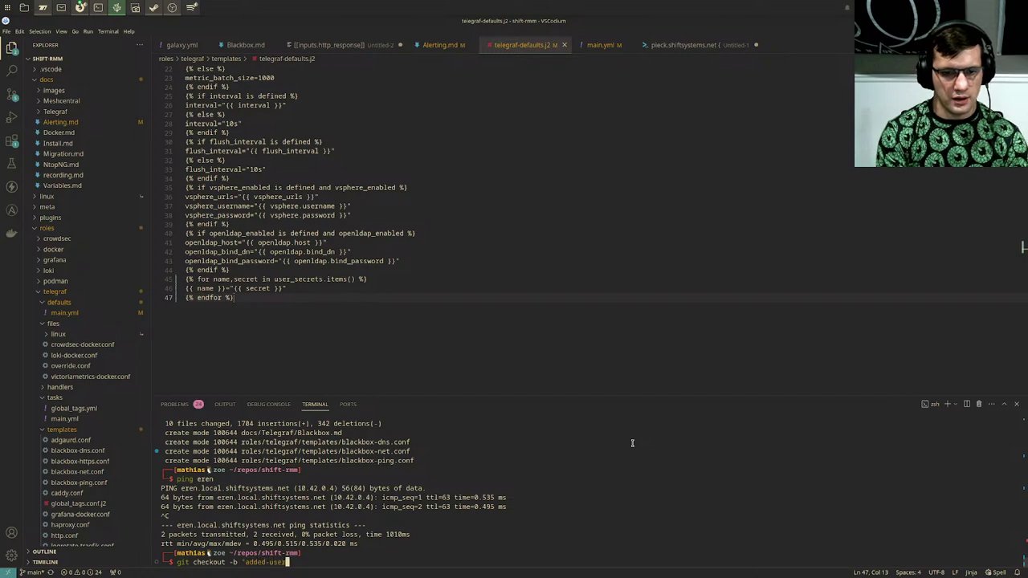
{"action": "type", "text": "-secrets"}
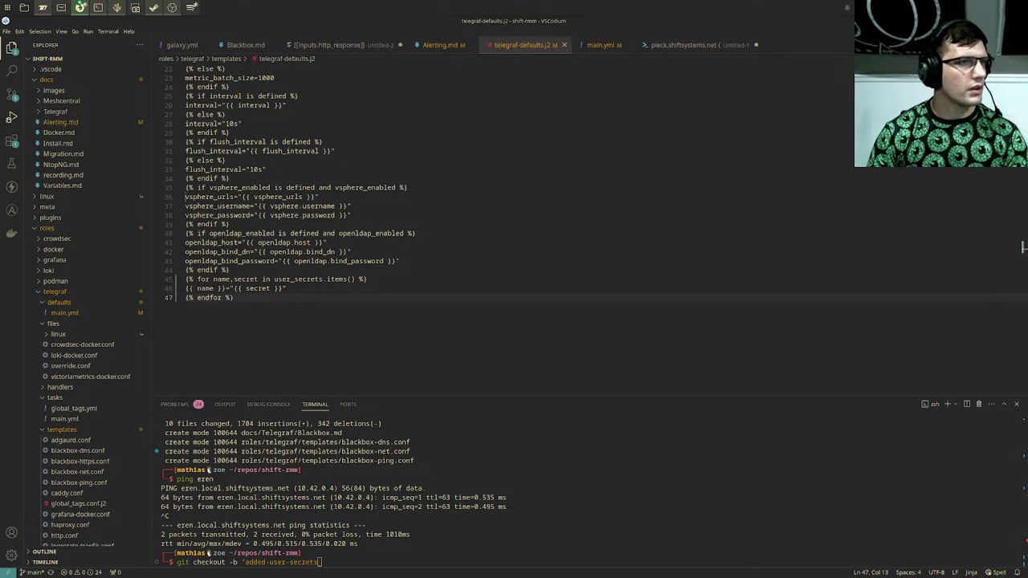
{"action": "left_click", "coordinate": [80, 8]}
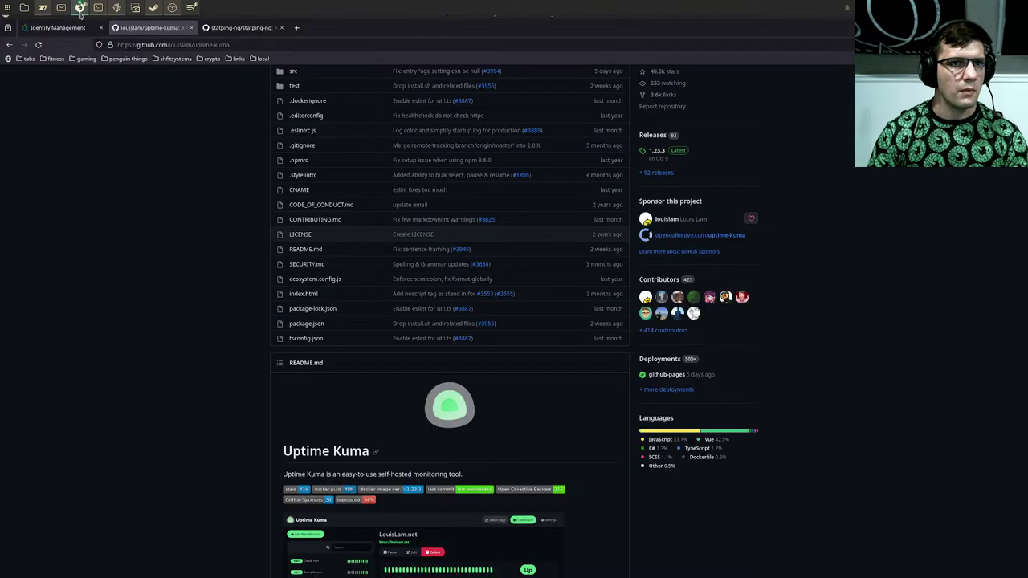
Step: Open gitlab.com/shiftsystems/shift-rmm in a new tab and view issue #182 on Telegraf secrets
{"action": "left_click", "coordinate": [297, 27]}
{"action": "type", "text": "gitlab.com/shiftsystems/shift-rmm"}
{"action": "key", "text": "Return"}
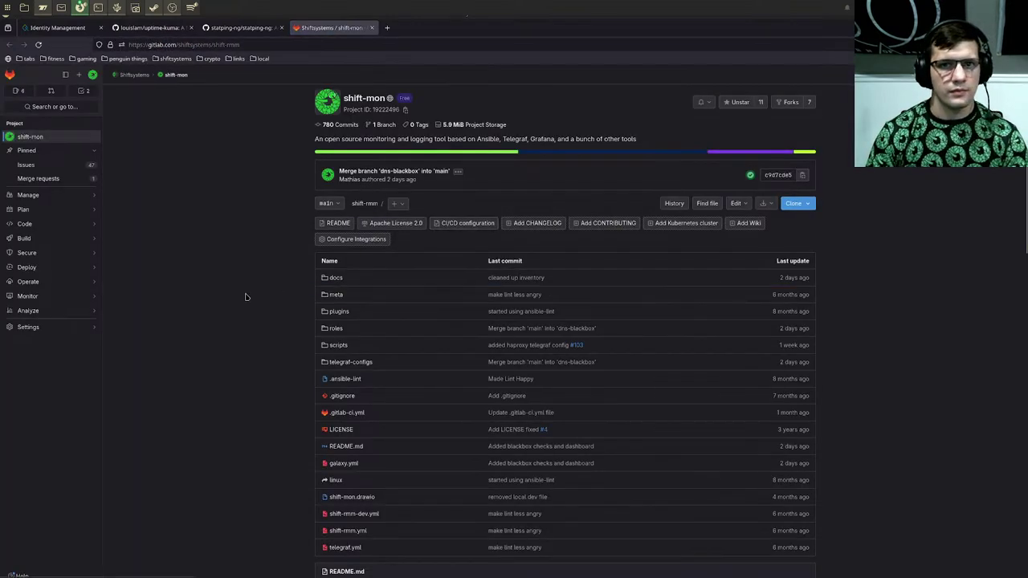
{"action": "key", "text": "ctrl+plus"}
{"action": "key", "text": "ctrl+plus"}
{"action": "key", "text": "ctrl+plus"}
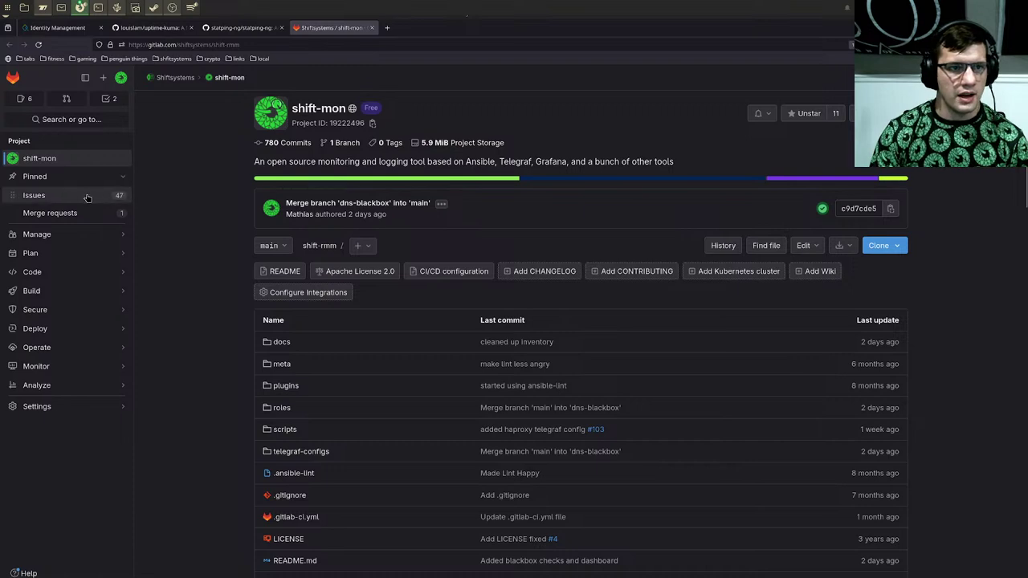
{"action": "left_click", "coordinate": [84, 196]}
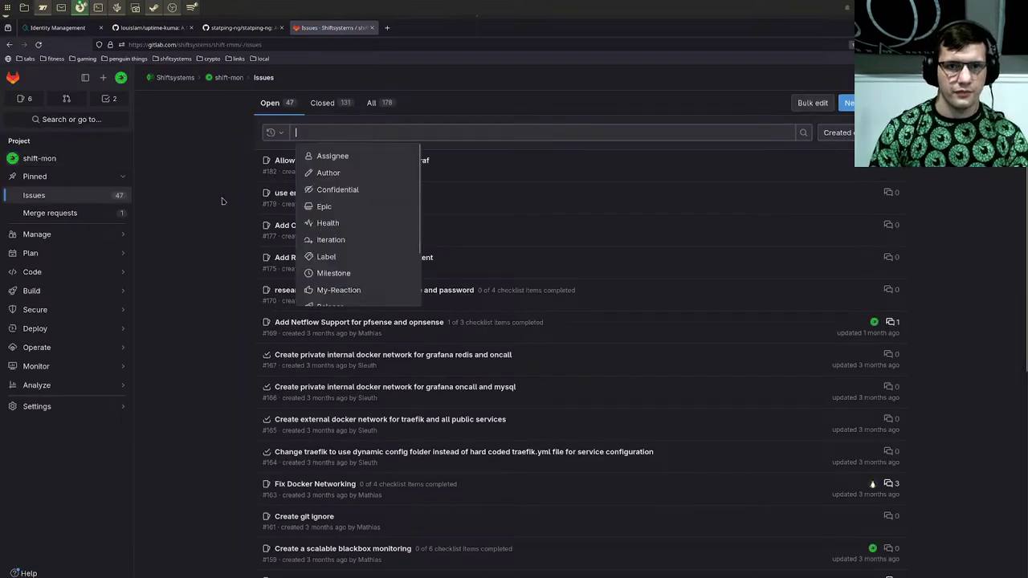
{"action": "left_click", "coordinate": [306, 161]}
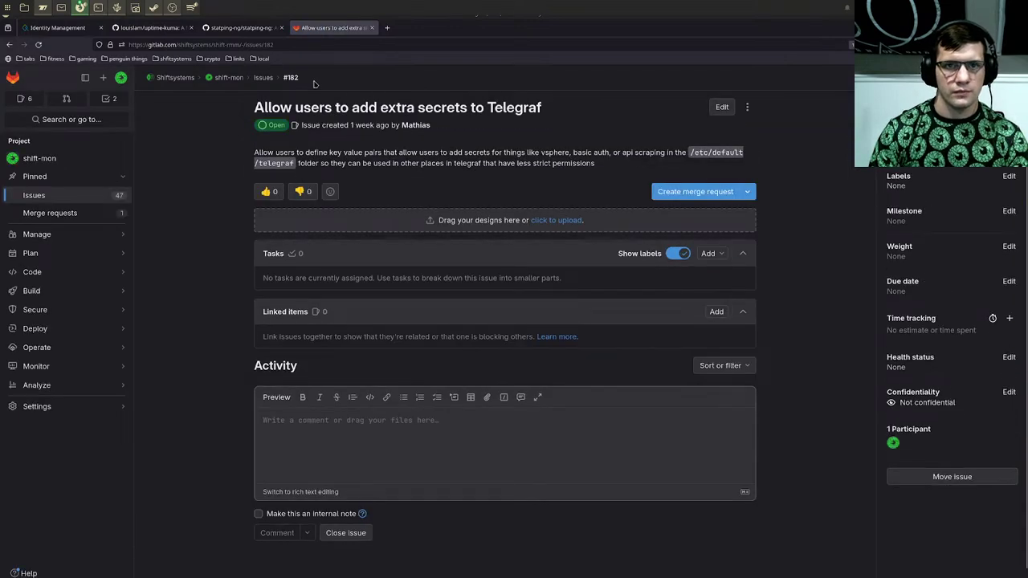
{"action": "left_click", "coordinate": [97, 8]}
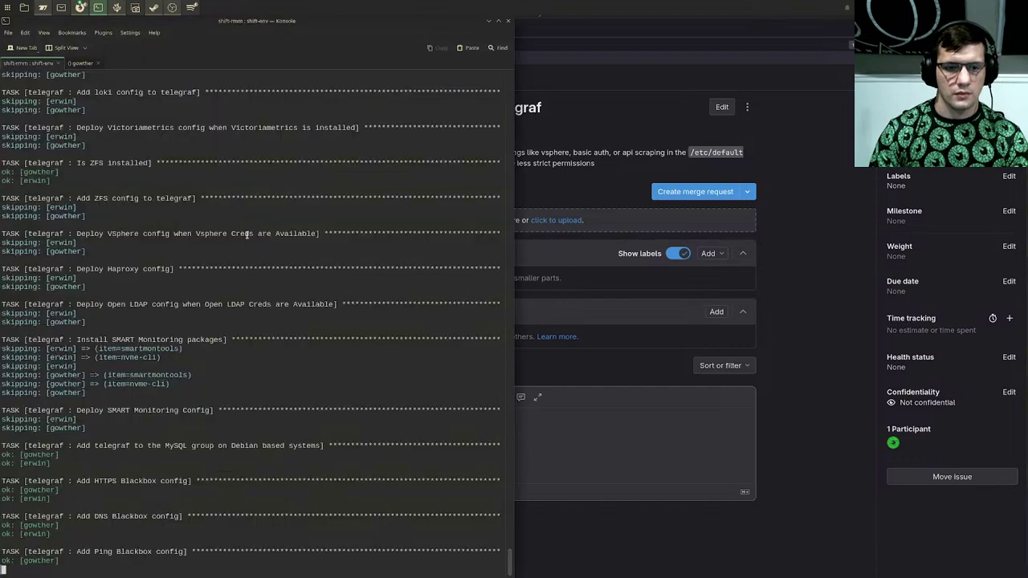
Step: Finish the branch name as added-user-secrets-#182 and create that branch
{"action": "left_click", "coordinate": [117, 8]}
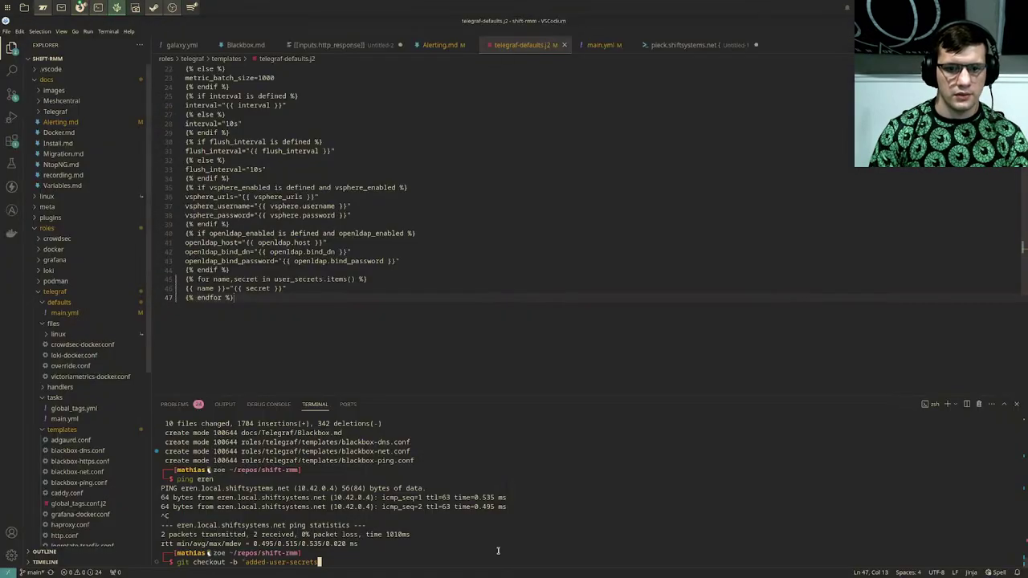
{"action": "type", "text": "-#18\"\""}
{"action": "key", "text": "Return"}
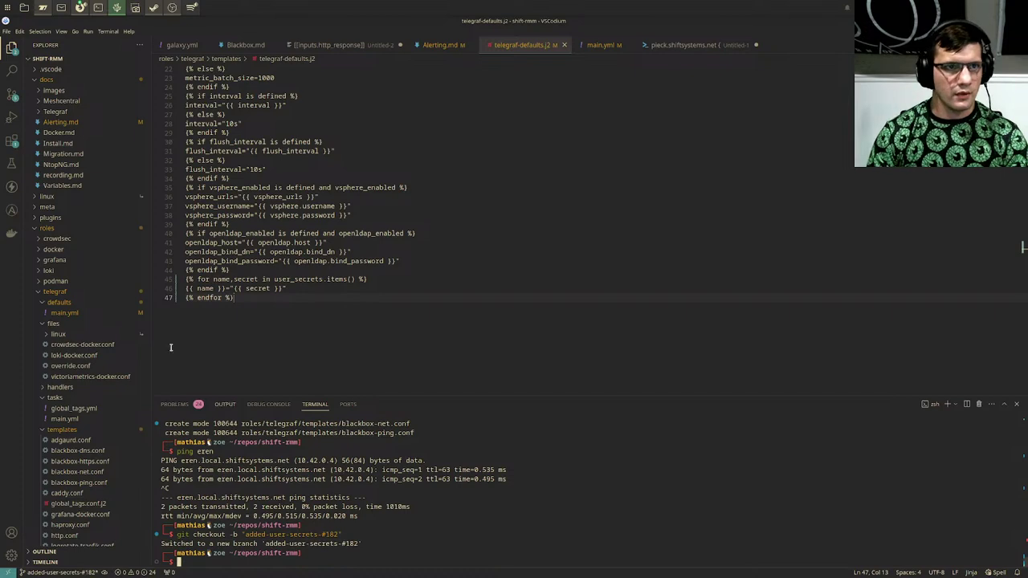
Step: View the main.yml diff in Source Control, then bring Konsole forward
{"action": "left_click", "coordinate": [12, 94]}
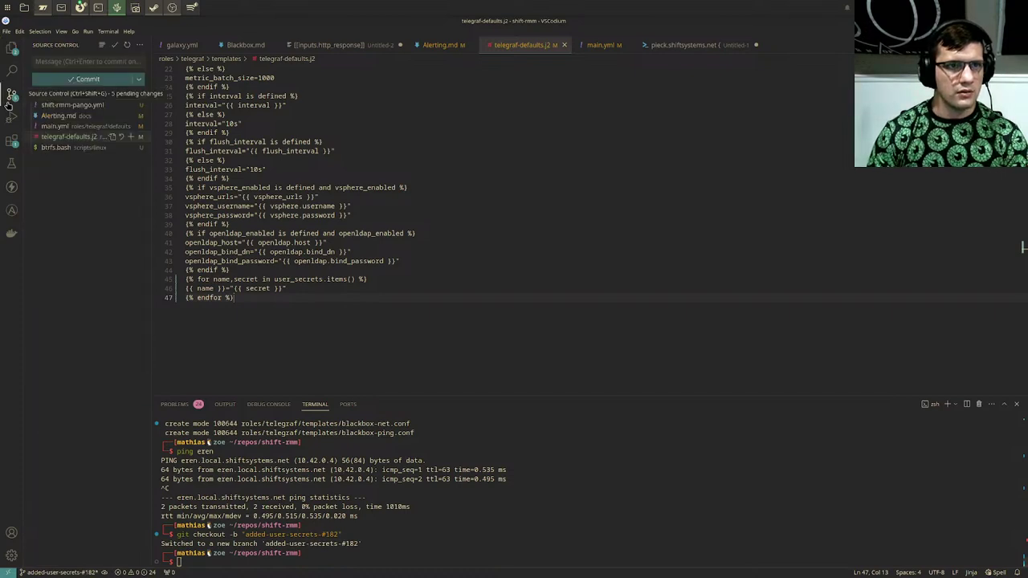
{"action": "left_click", "coordinate": [57, 126]}
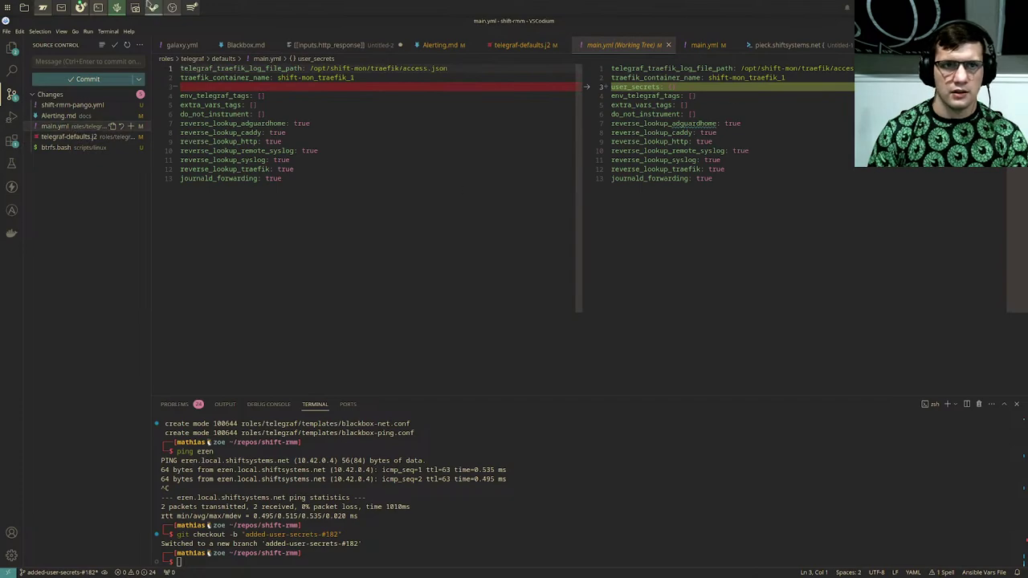
{"action": "left_click", "coordinate": [97, 8]}
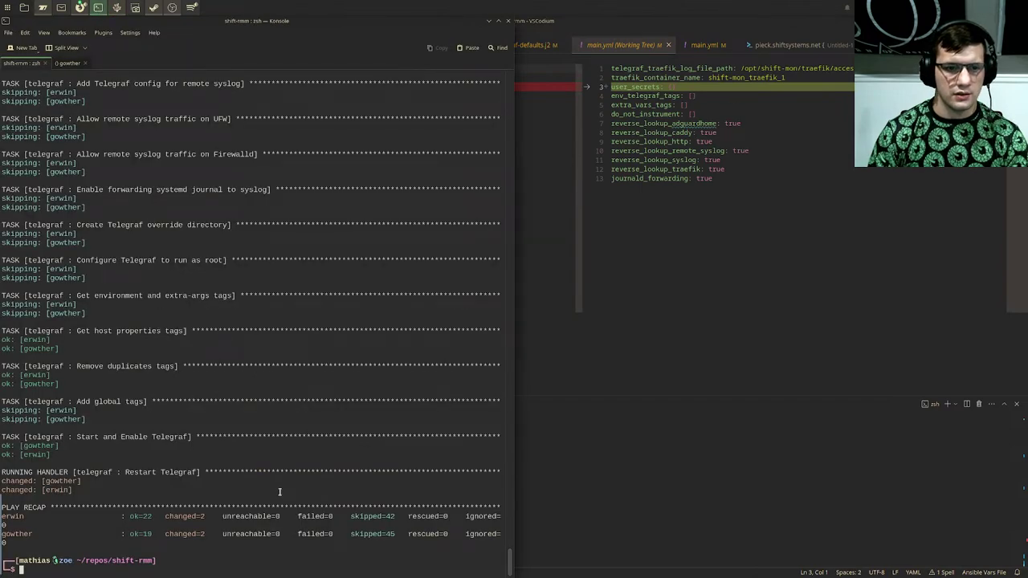
Step: On gowther, recheck the telegraf defaults file and confirm telegraf.service is active (running)
{"action": "left_click", "coordinate": [68, 63]}
{"action": "key", "text": "Up"}
{"action": "key", "text": "Return"}
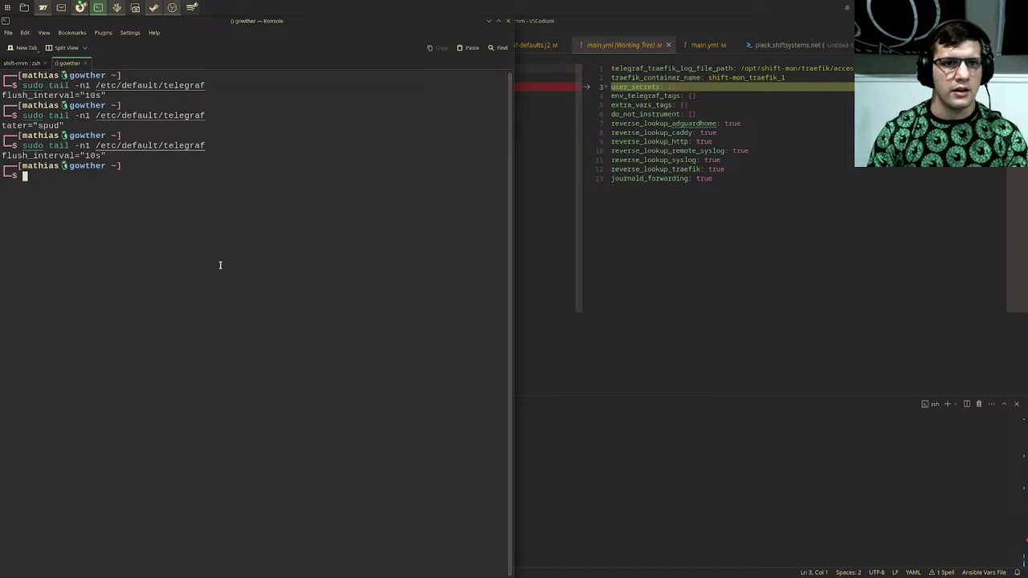
{"action": "type", "text": "systemctl status telegr"}
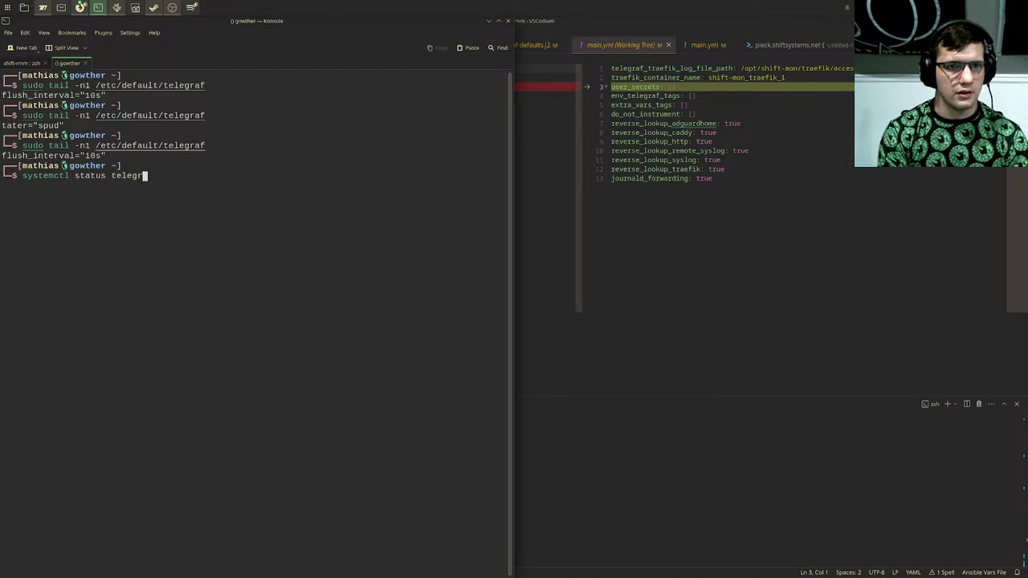
{"action": "type", "text": "af"}
{"action": "key", "text": "Return"}
{"action": "key", "text": "q"}
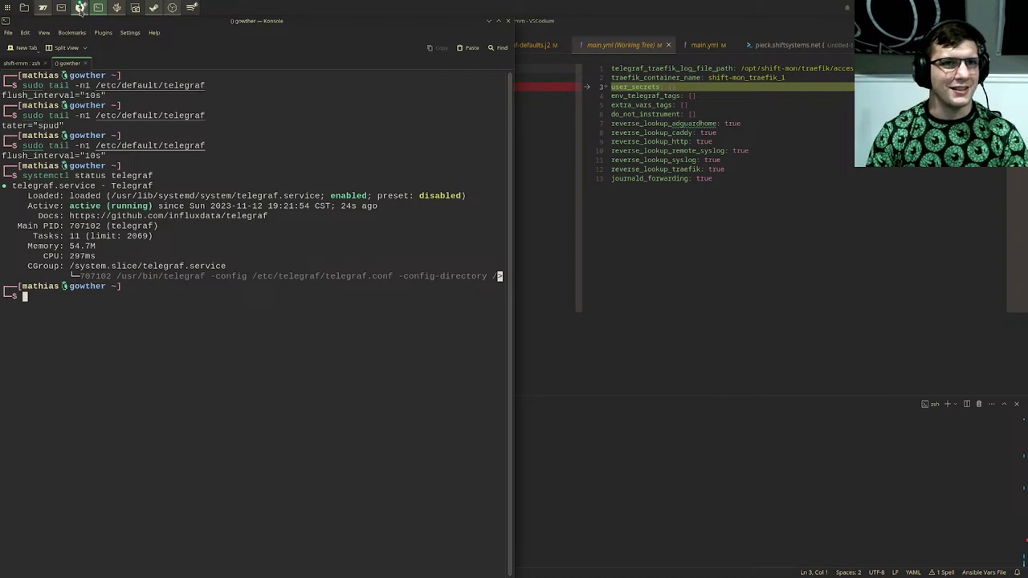
{"action": "left_click", "coordinate": [80, 8]}
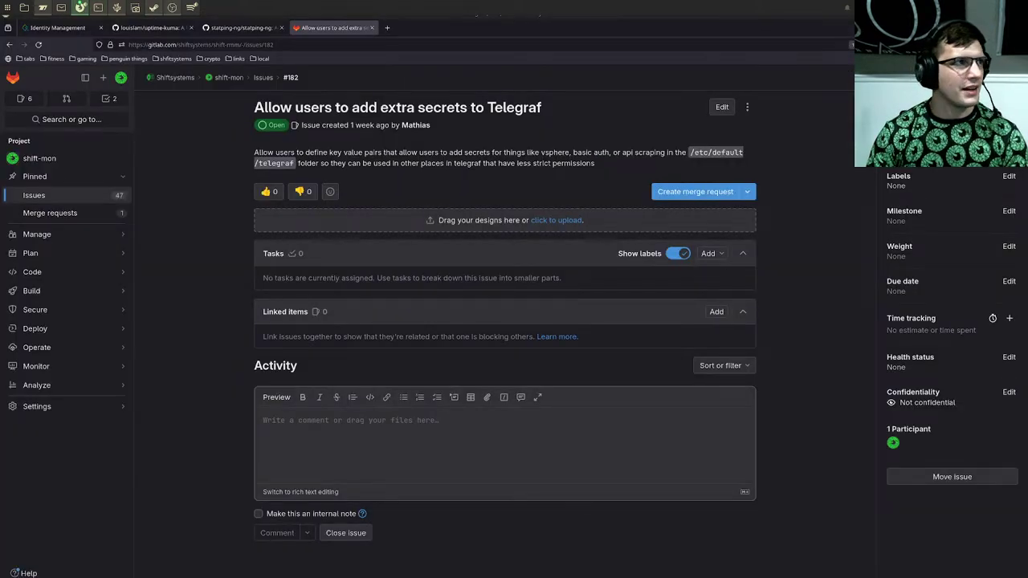
Step: Open Grafana in a new tab and view the Blackbox dashboard for the last hour
{"action": "left_click", "coordinate": [387, 27]}
{"action": "type", "text": "grafana.local.shiftsystems.net/"}
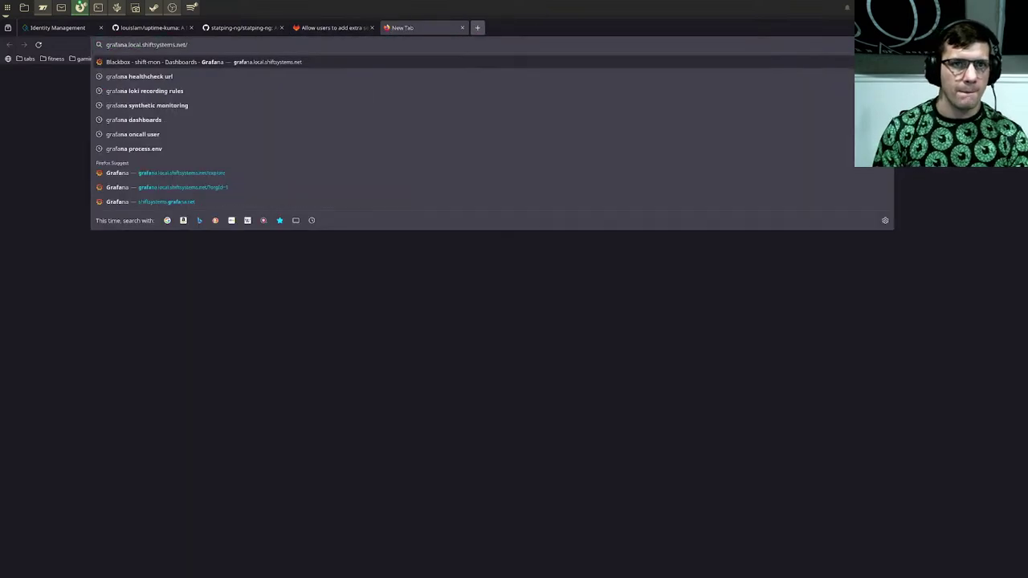
{"action": "key", "text": "Return"}
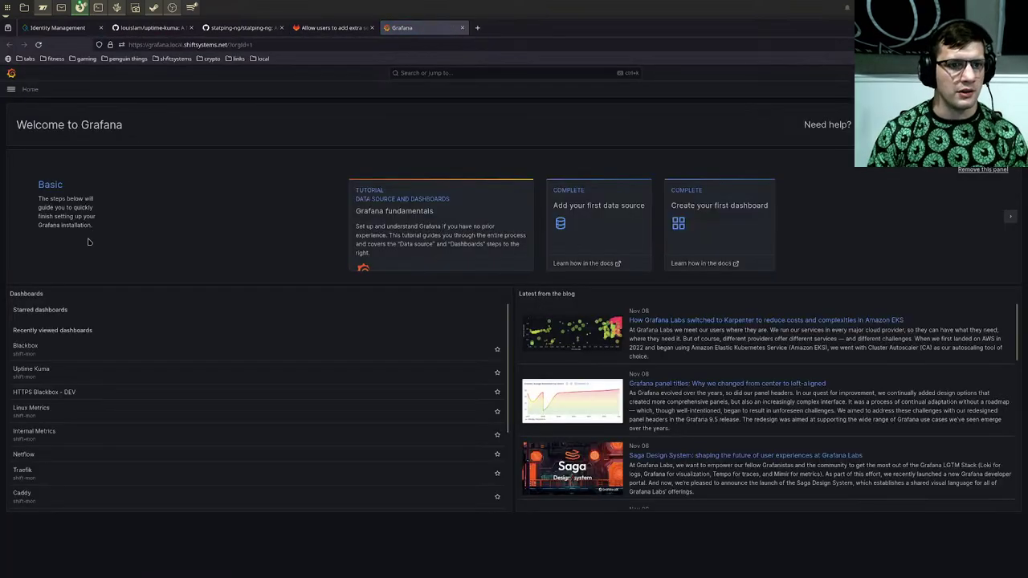
{"action": "left_click", "coordinate": [36, 350]}
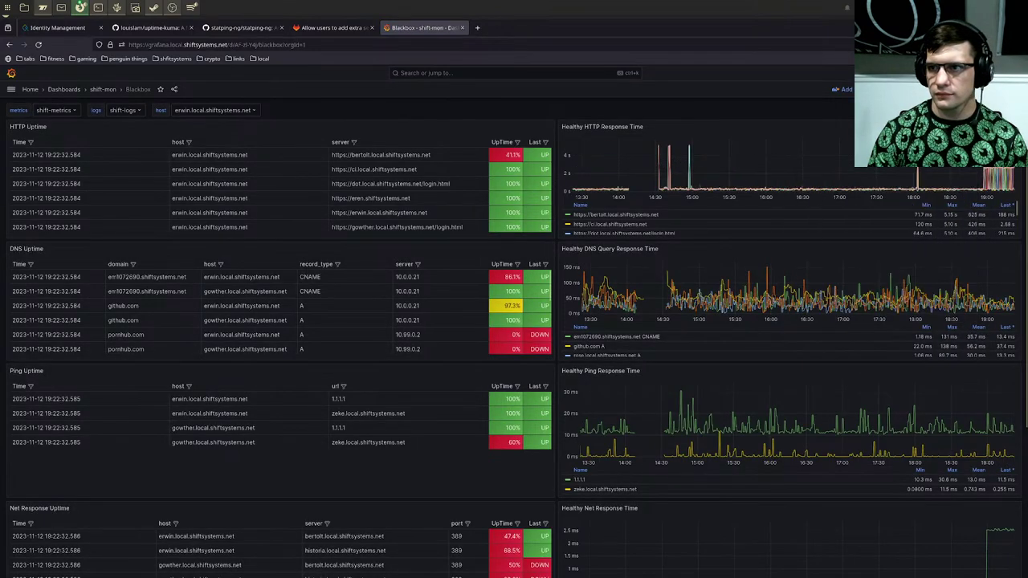
{"action": "left_click", "coordinate": [899, 89]}
{"action": "left_click", "coordinate": [911, 169]}
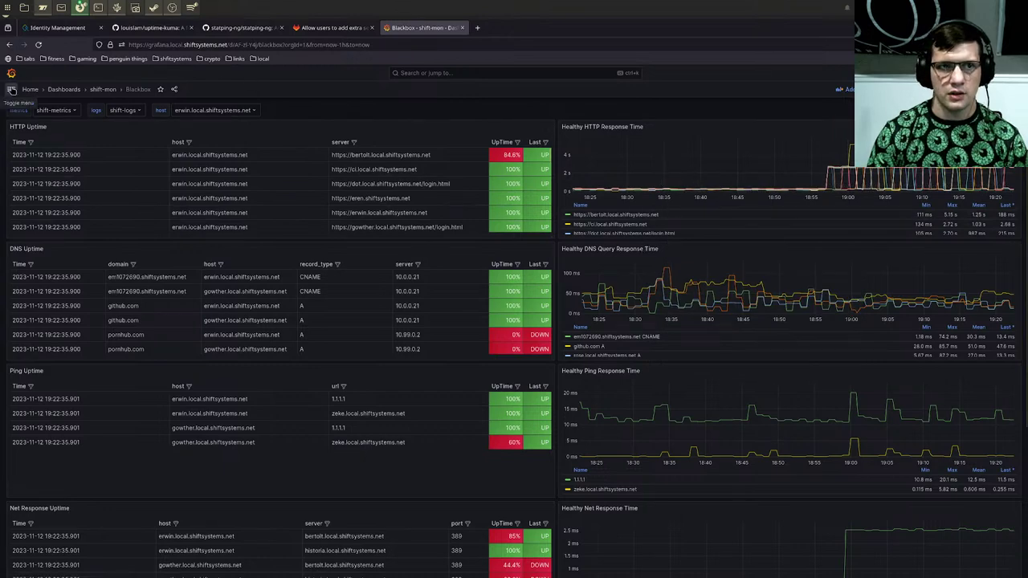
Step: Open the Linux Metrics dashboard for host gowther over the last 15 minutes
{"action": "left_click", "coordinate": [454, 74]}
{"action": "type", "text": "linux"}
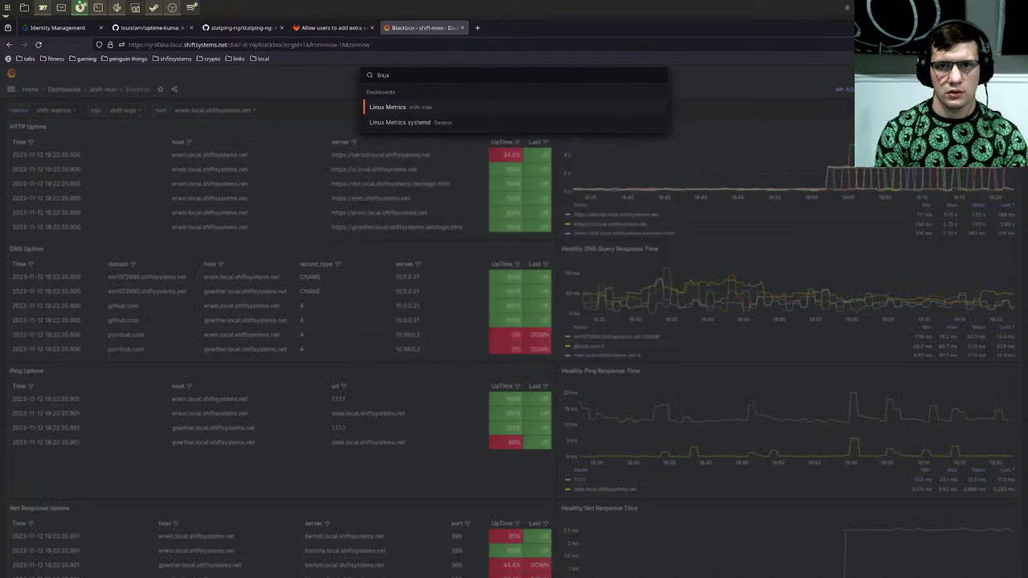
{"action": "key", "text": "Return"}
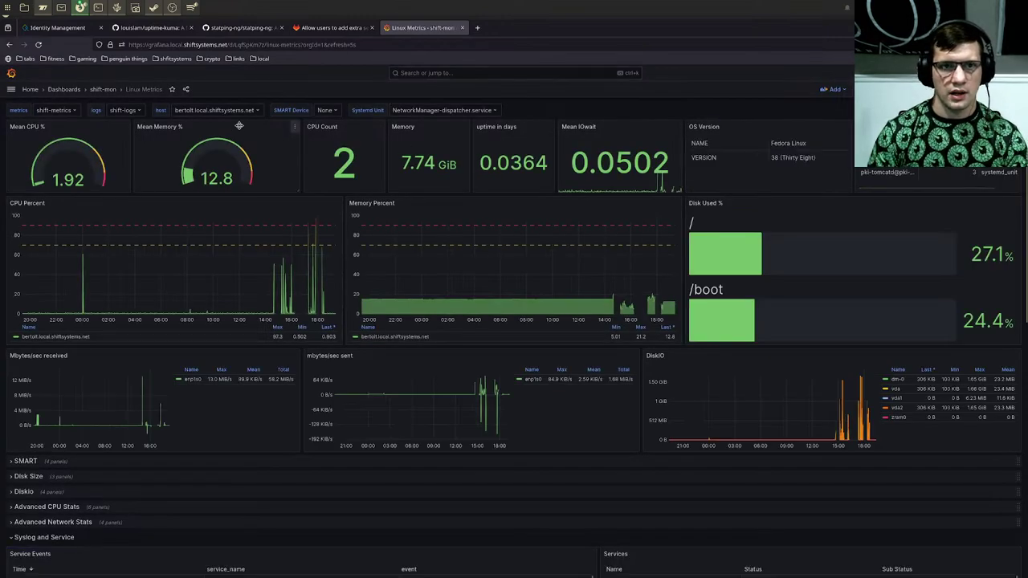
{"action": "left_click", "coordinate": [233, 111]}
{"action": "type", "text": "g"}
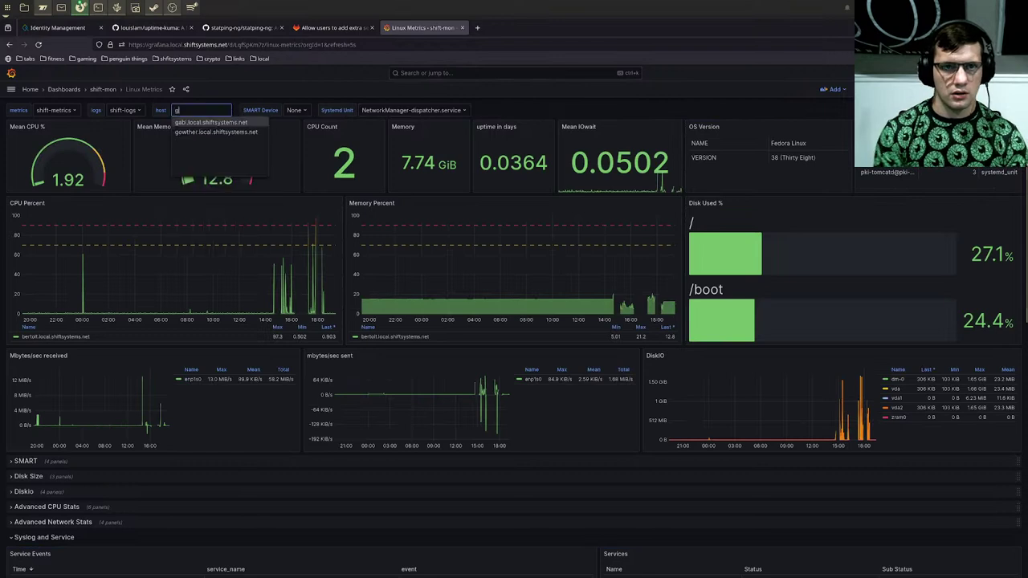
{"action": "type", "text": "o"}
{"action": "key", "text": "Return"}
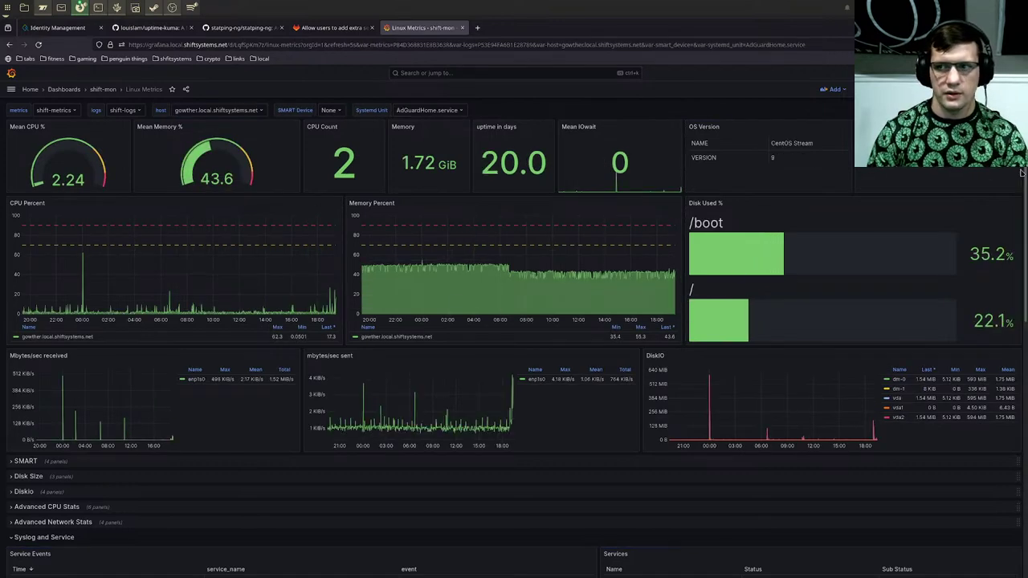
{"action": "left_click", "coordinate": [907, 89]}
{"action": "scroll", "coordinate": [903, 209], "scroll_direction": "up", "scroll_amount": 2}
{"action": "left_click", "coordinate": [903, 183]}
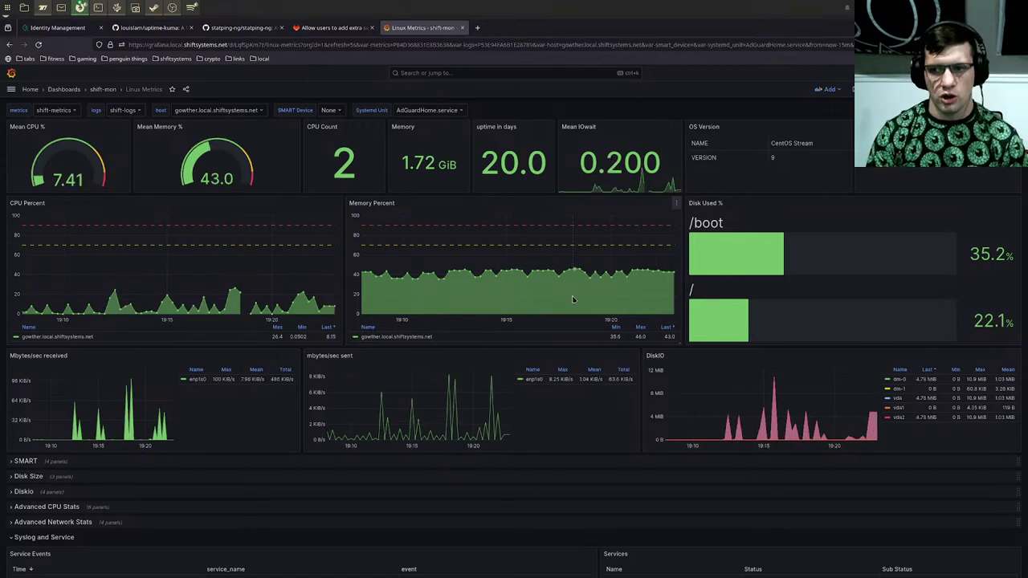
Step: Glance at the terminal and Grafana, then switch to VSCodium
{"action": "left_click", "coordinate": [100, 8]}
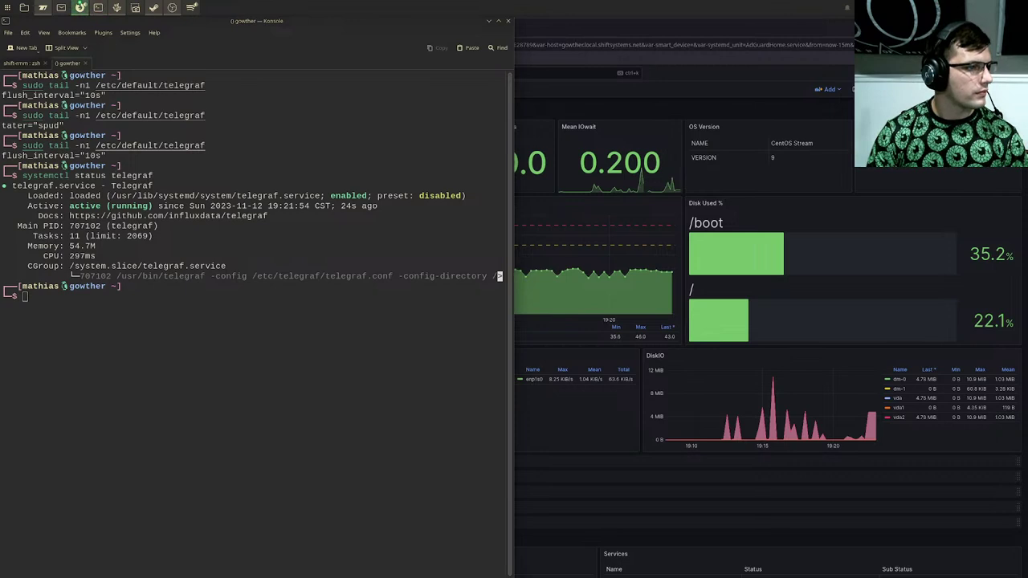
{"action": "left_click", "coordinate": [261, 440]}
{"action": "left_click", "coordinate": [80, 8]}
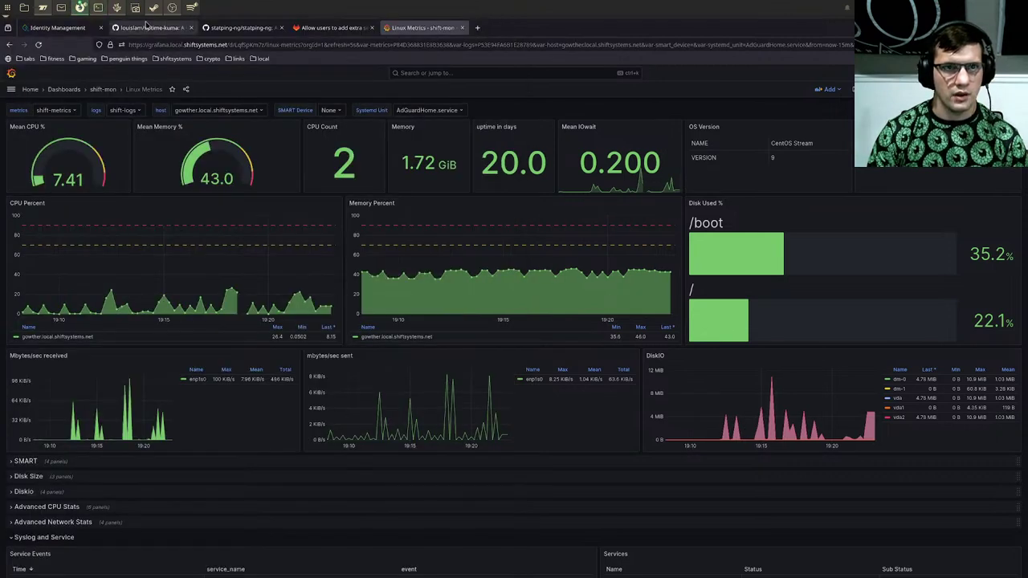
{"action": "left_click", "coordinate": [117, 7]}
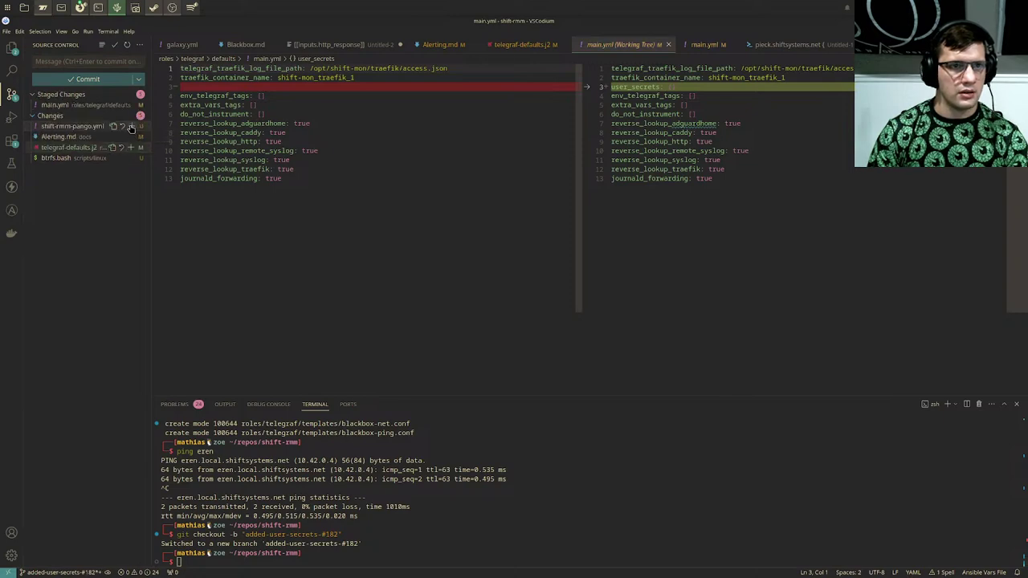
Step: Stage the main.yml, Alerting.md and telegraf-defaults.j2 changes
{"action": "left_click", "coordinate": [131, 127]}
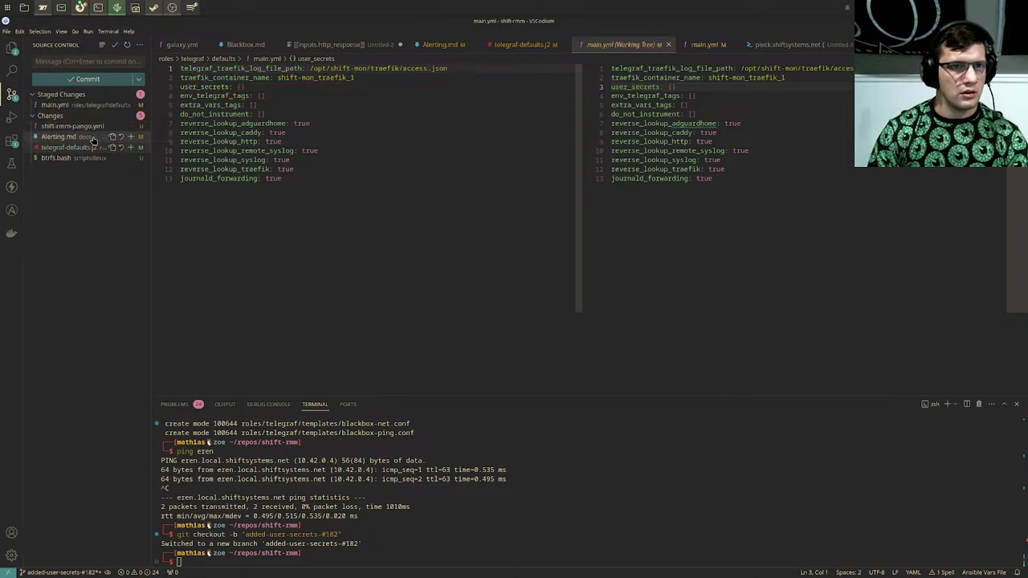
{"action": "left_click", "coordinate": [132, 137]}
{"action": "left_click", "coordinate": [132, 148]}
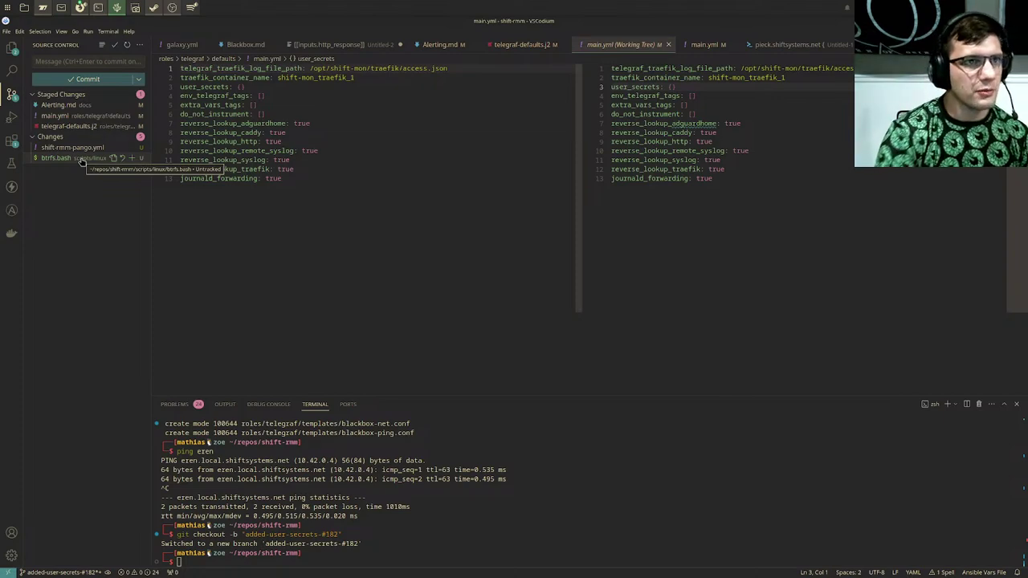
{"action": "left_click", "coordinate": [246, 270]}
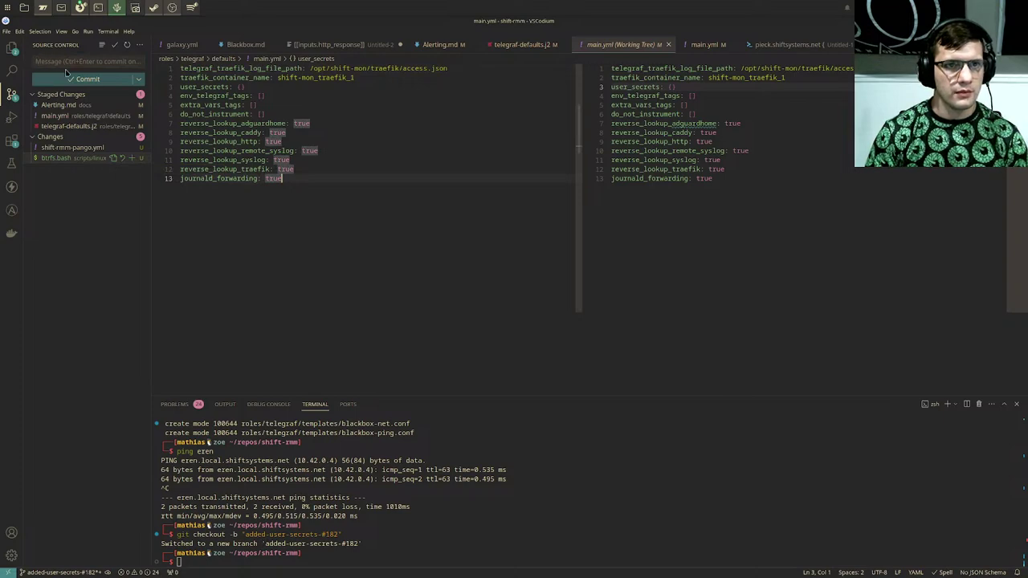
{"action": "left_click", "coordinate": [94, 63]}
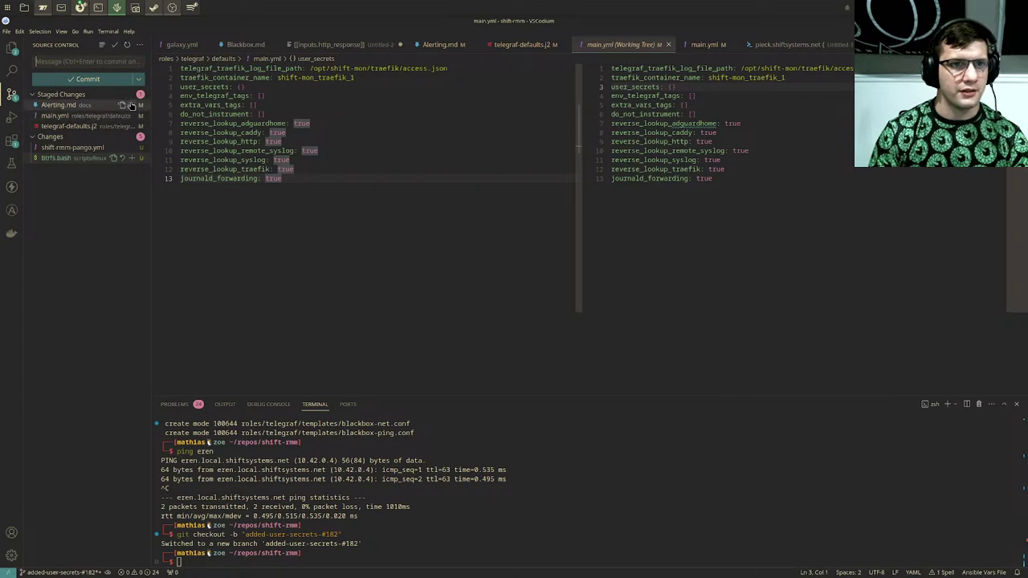
Step: Unstage main.yml and telegraf-defaults.j2 again
{"action": "left_click", "coordinate": [12, 49]}
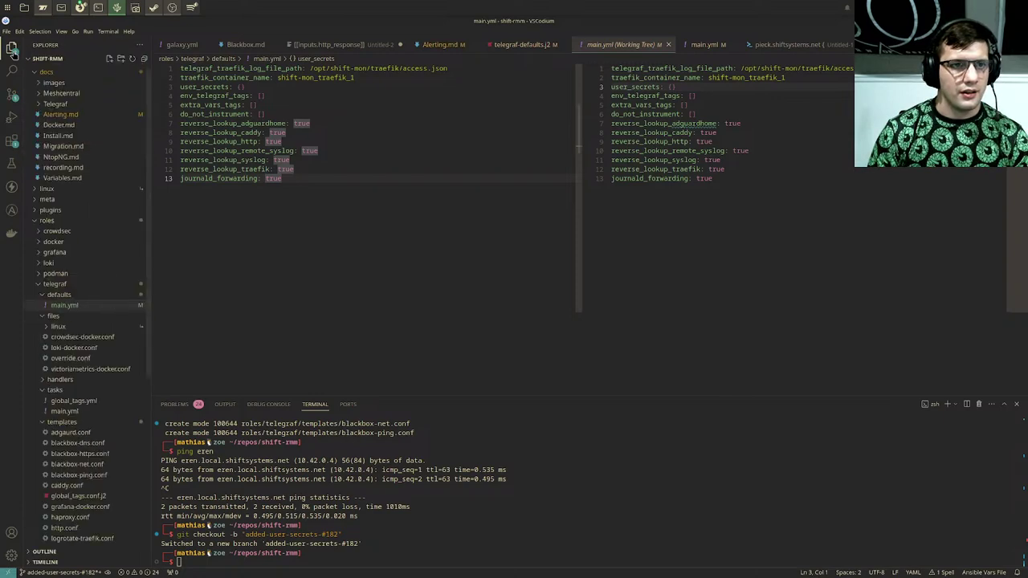
{"action": "left_click", "coordinate": [10, 97]}
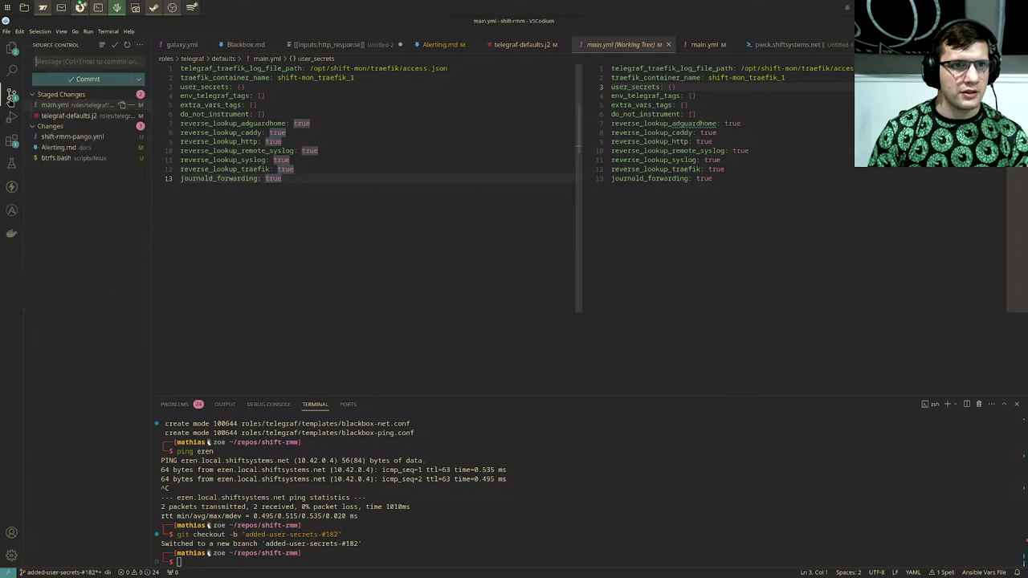
{"action": "left_click", "coordinate": [131, 110]}
{"action": "left_click", "coordinate": [131, 110]}
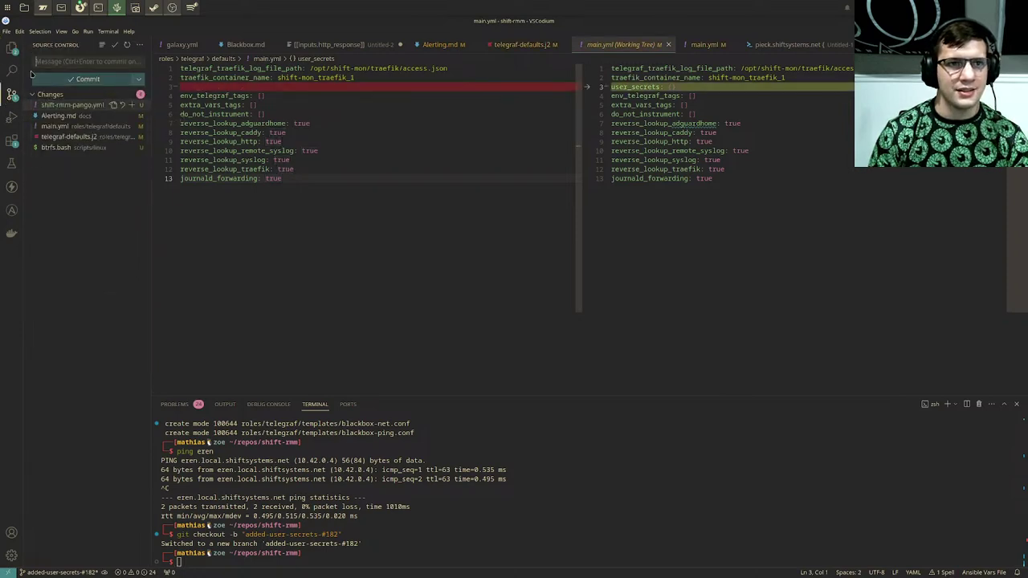
Step: Open the Explorer and browse the telegraf role's files
{"action": "left_click", "coordinate": [12, 48]}
{"action": "left_click", "coordinate": [10, 50]}
{"action": "left_click", "coordinate": [11, 49]}
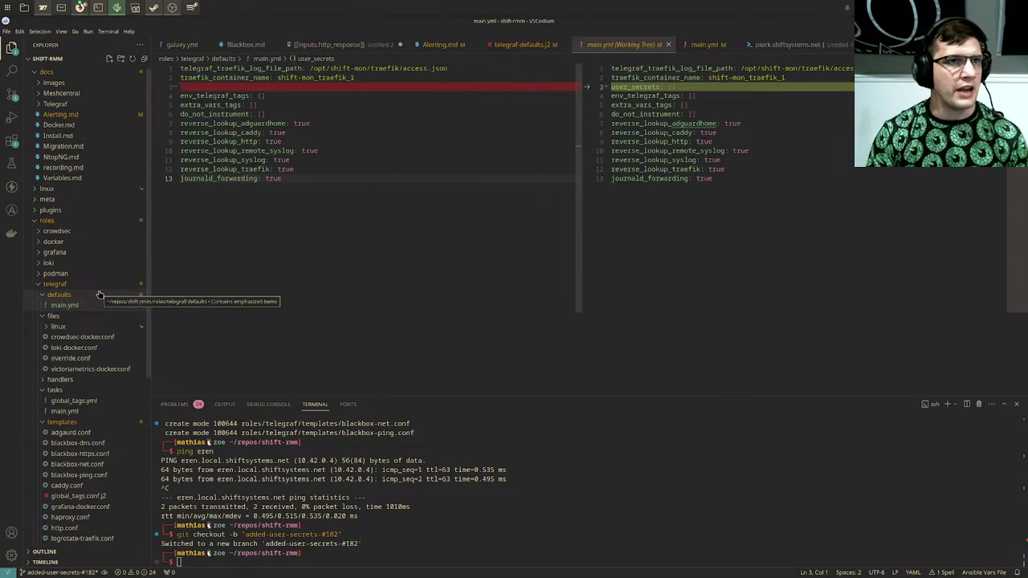
{"action": "scroll", "coordinate": [99, 295], "scroll_direction": "down", "scroll_amount": 3}
{"action": "scroll", "coordinate": [99, 295], "scroll_direction": "up", "scroll_amount": 3}
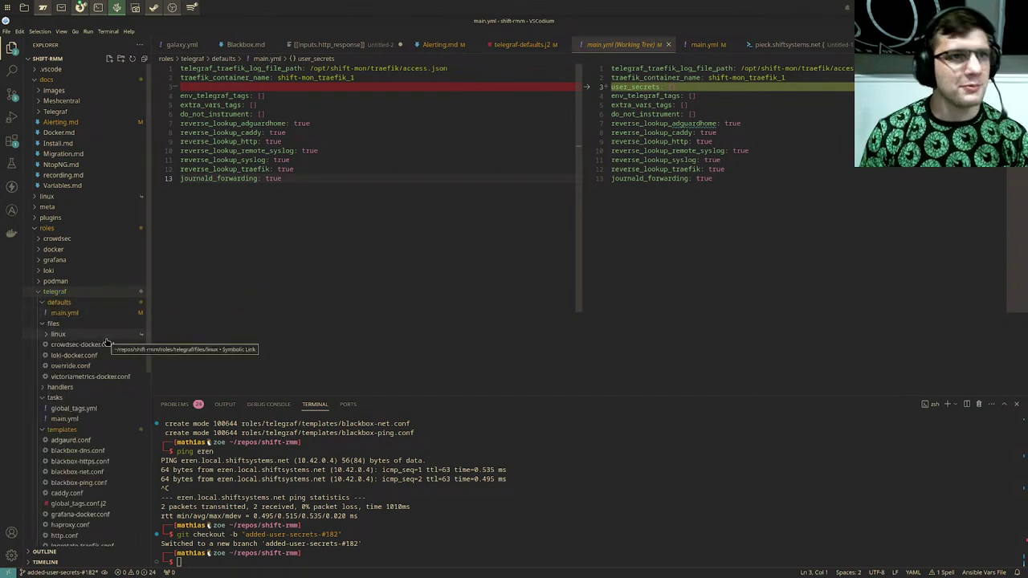
{"action": "scroll", "coordinate": [99, 294], "scroll_direction": "down", "scroll_amount": 2}
{"action": "scroll", "coordinate": [99, 294], "scroll_direction": "down", "scroll_amount": 5}
Step: Bump the collection version in galaxy.yml from 0.99.0 to 0.100.0 and save
{"action": "left_click", "coordinate": [104, 459]}
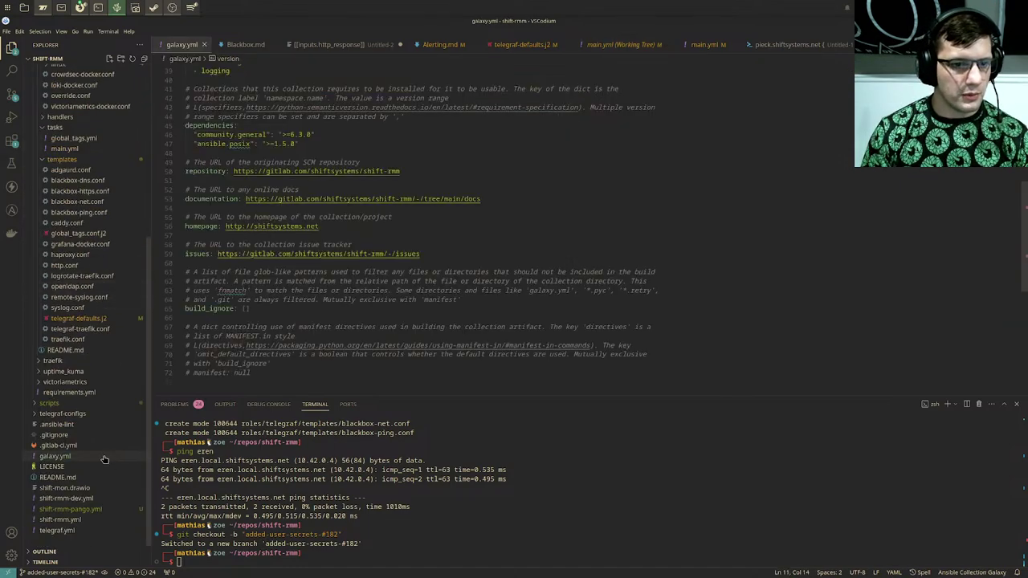
{"action": "scroll", "coordinate": [341, 195], "scroll_direction": "up", "scroll_amount": 8}
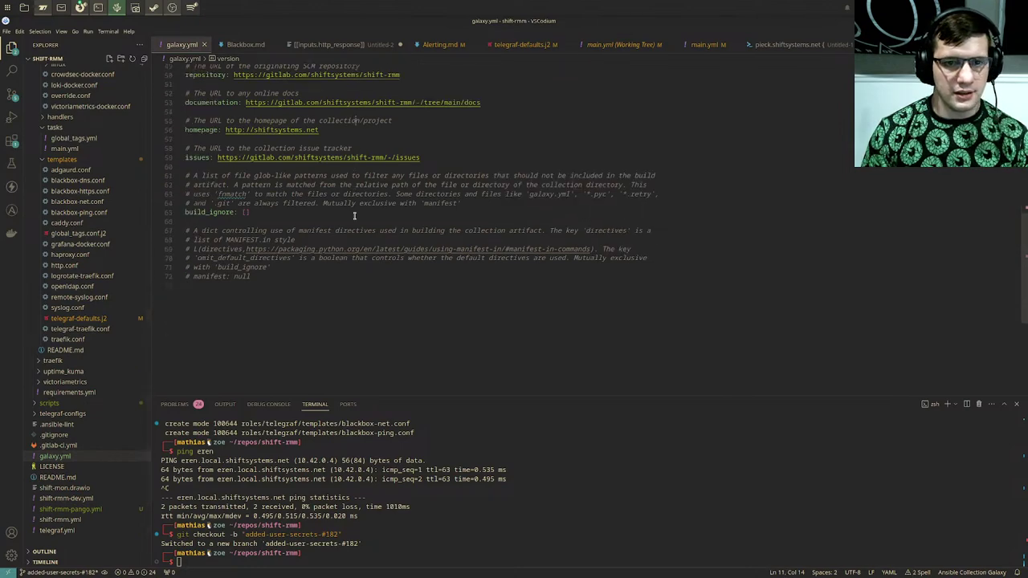
{"action": "scroll", "coordinate": [354, 215], "scroll_direction": "up", "scroll_amount": 5}
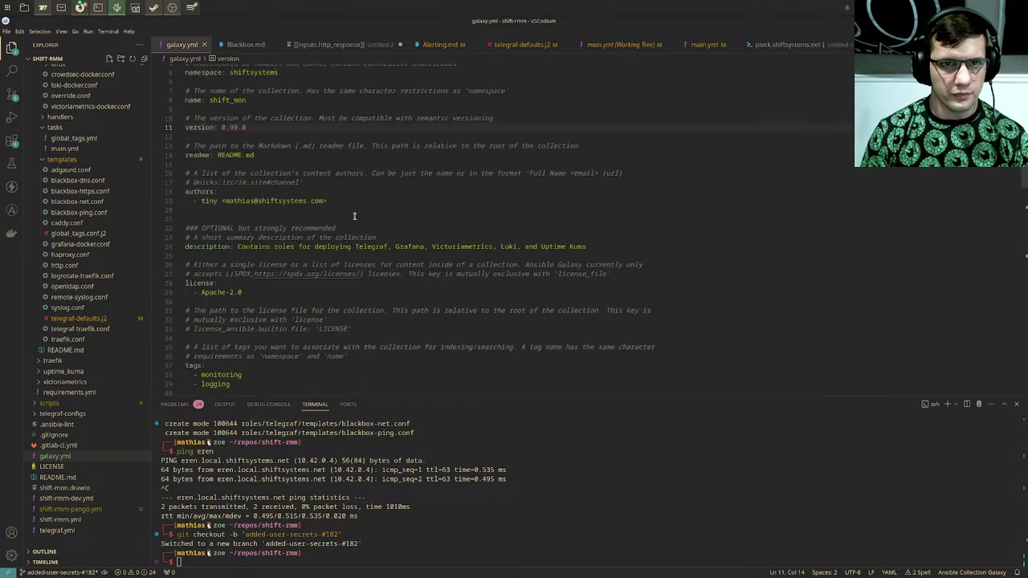
{"action": "double_click", "coordinate": [232, 167]}
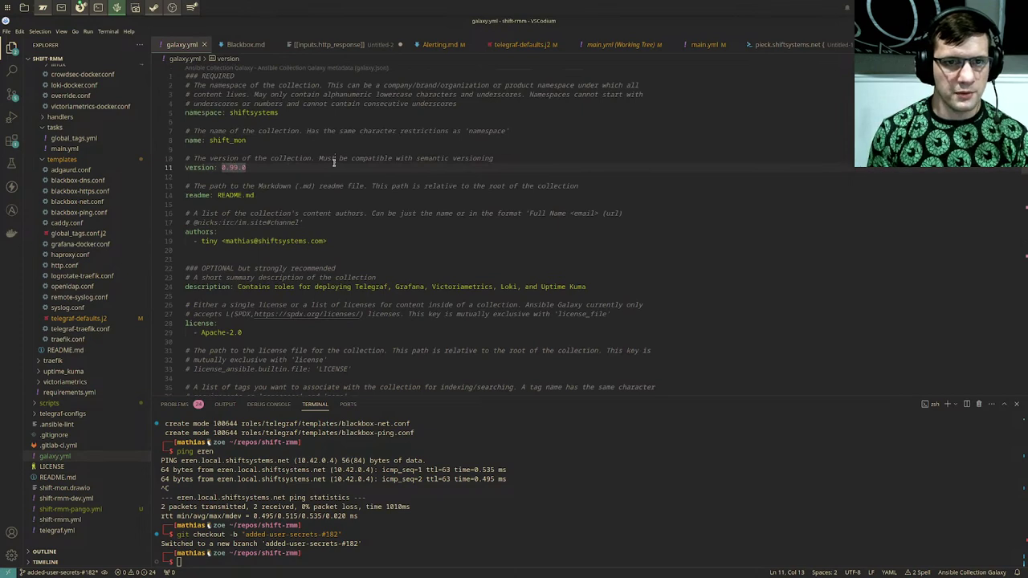
{"action": "type", "text": "100"}
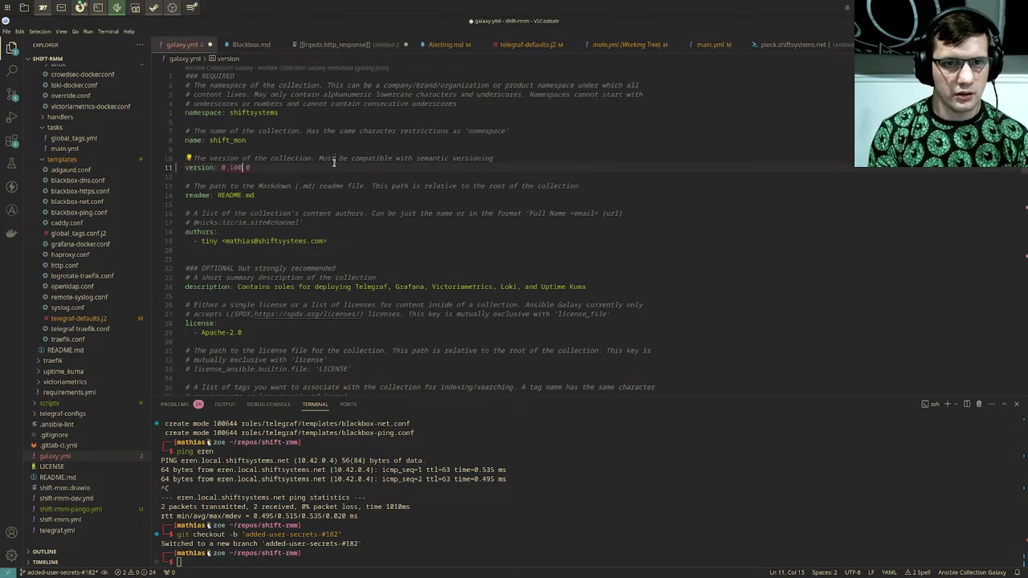
{"action": "key", "text": "ctrl+s"}
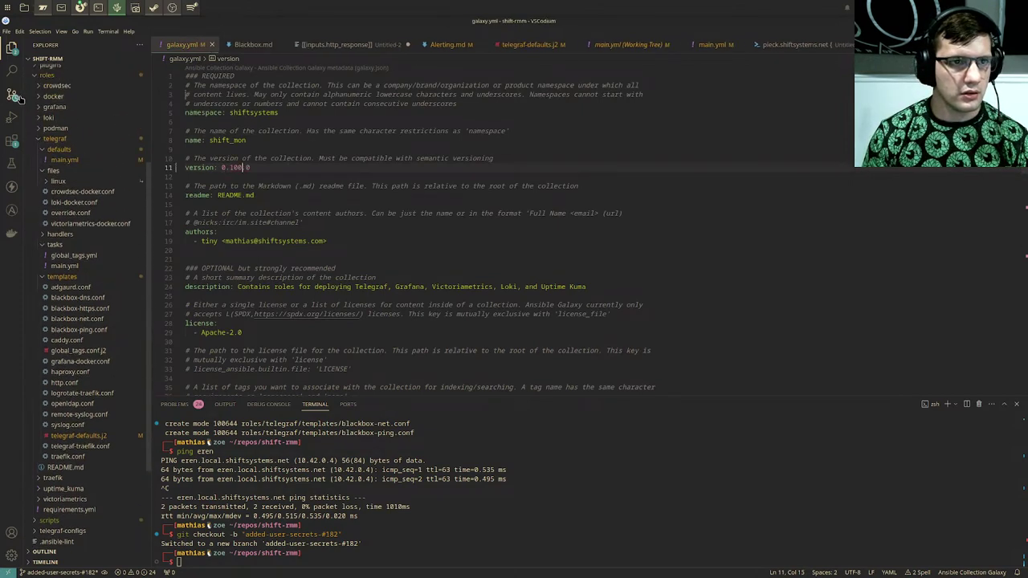
Step: Commit Alerting.md with the message 'udpated alerting docs to include blackbox'
{"action": "left_click", "coordinate": [8, 98]}
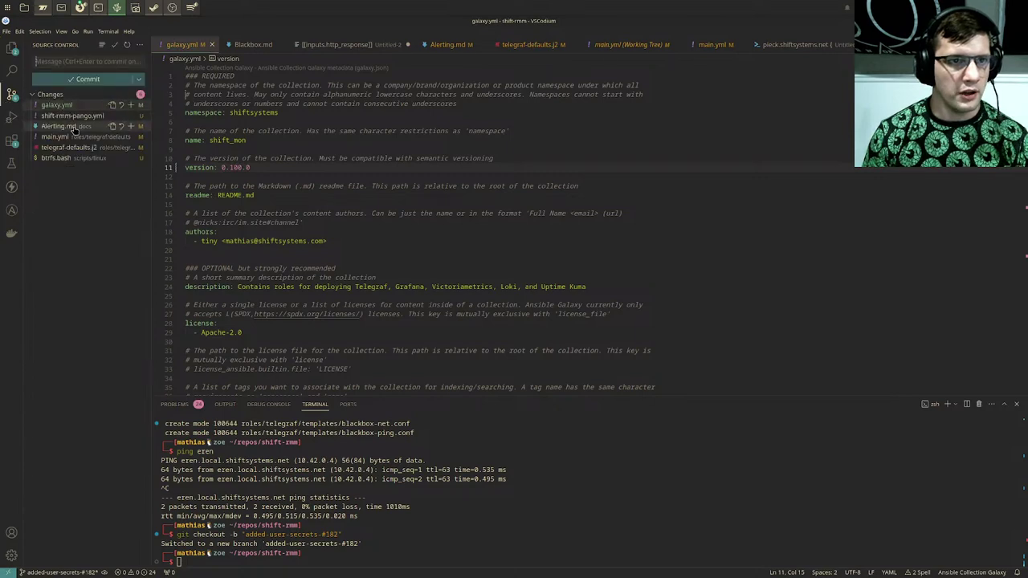
{"action": "left_click", "coordinate": [131, 126]}
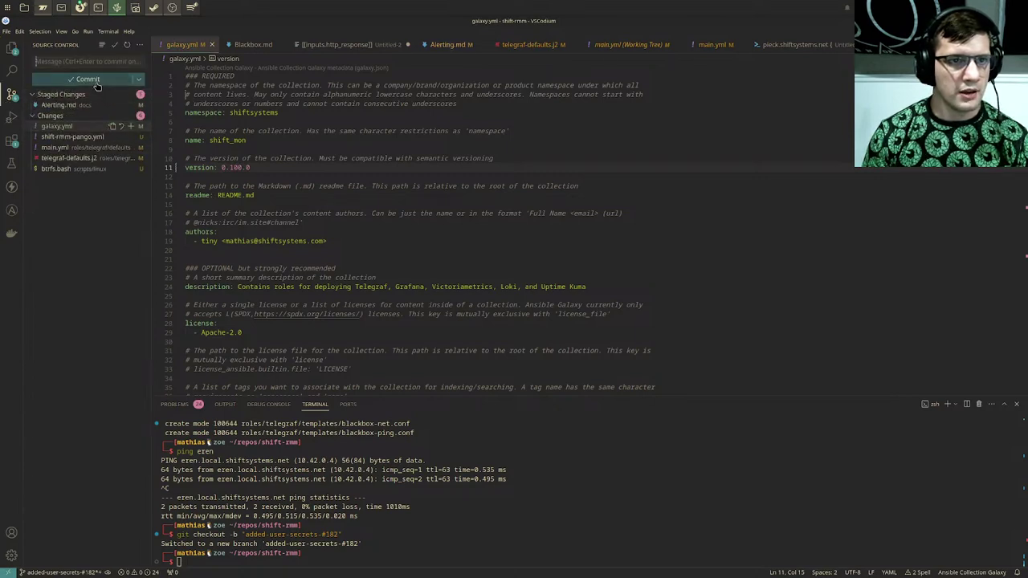
{"action": "left_click", "coordinate": [93, 62]}
{"action": "type", "text": "udp"}
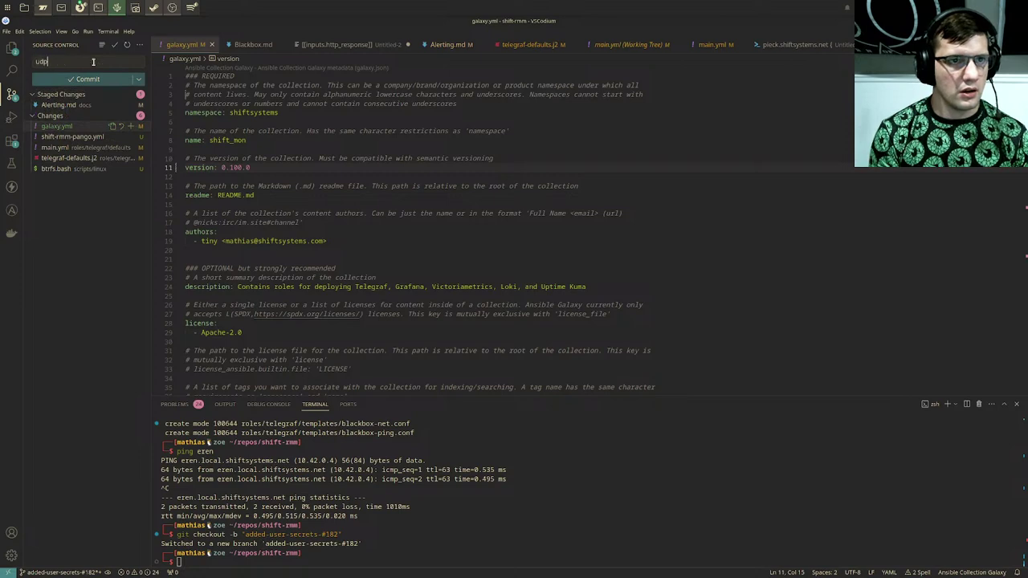
{"action": "type", "text": "ated alerting d"}
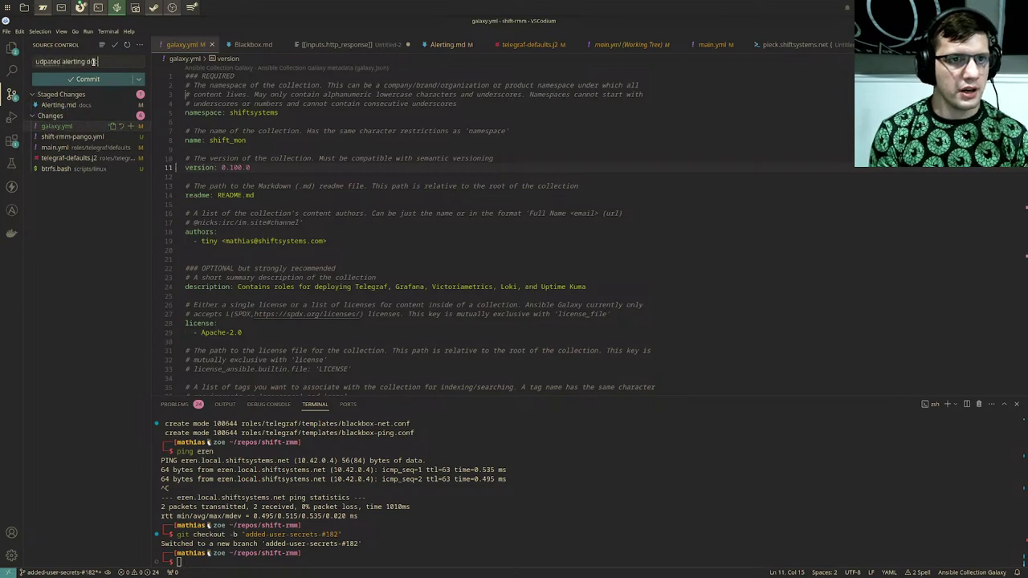
{"action": "type", "text": "ocs"}
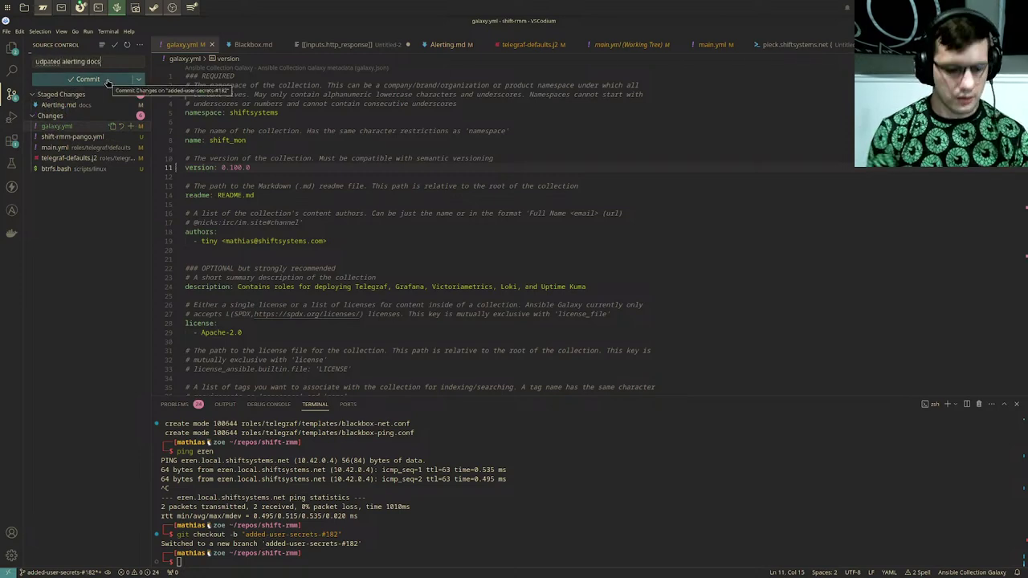
{"action": "type", "text": " to include "}
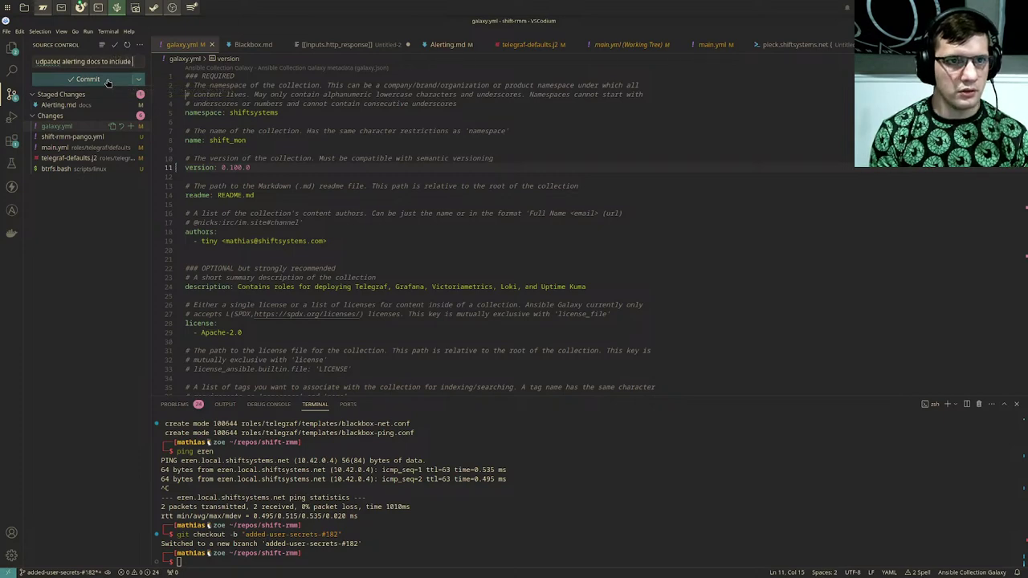
{"action": "type", "text": "blackbox"}
{"action": "left_click", "coordinate": [107, 87]}
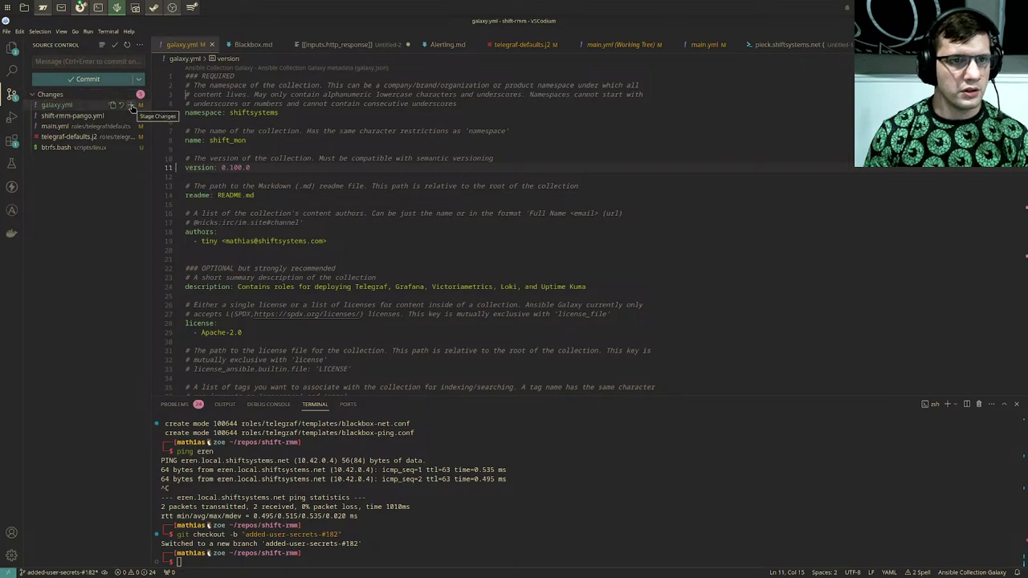
Step: Stage galaxy.yml, main.yml and telegraf-defaults.j2 and write a #182 'added user secrets' commit message
{"action": "left_click", "coordinate": [132, 106]}
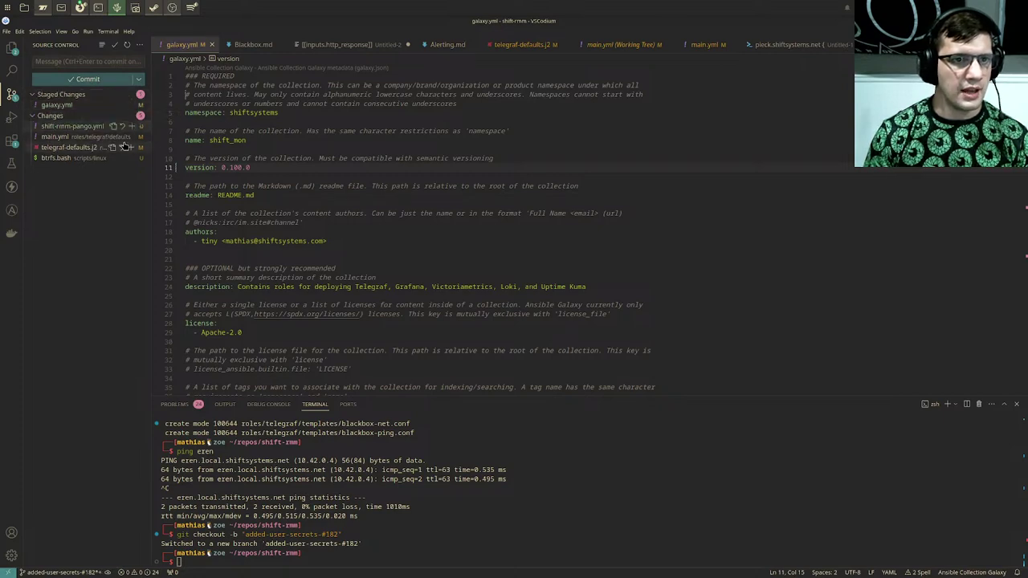
{"action": "left_click", "coordinate": [133, 138]}
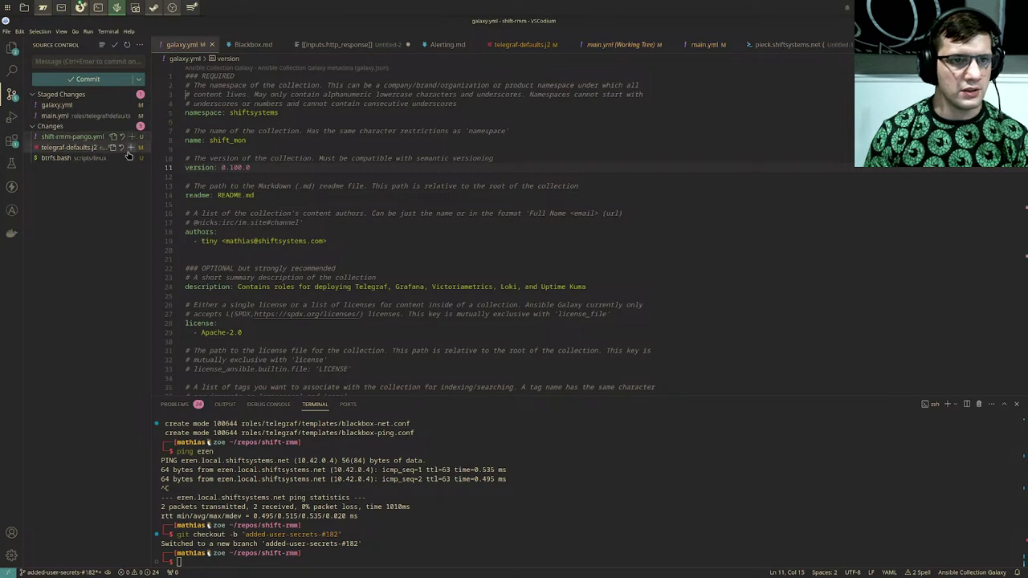
{"action": "left_click", "coordinate": [131, 148]}
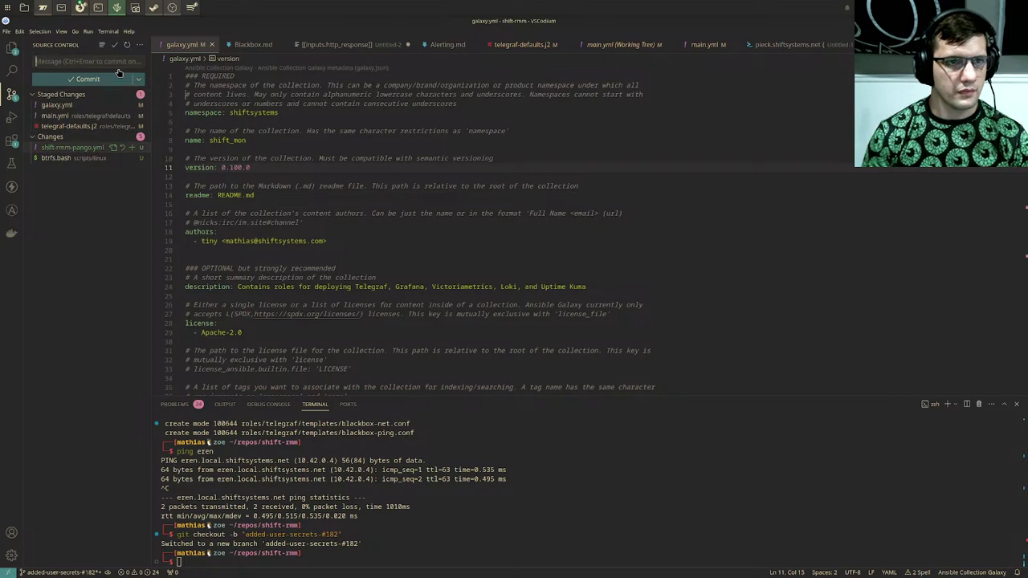
{"action": "type", "text": "added user"}
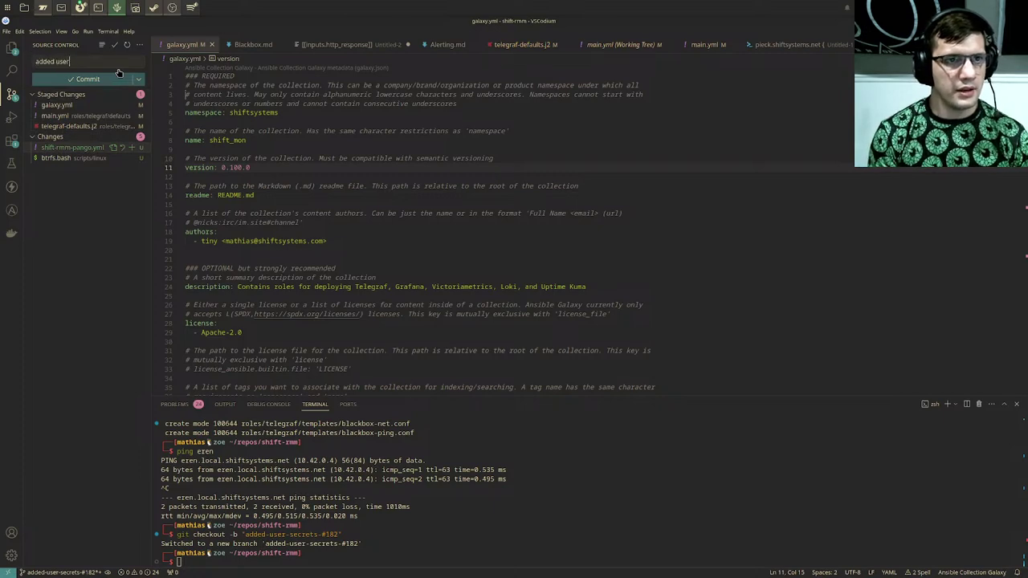
{"action": "key", "text": "BackSpace"}
{"action": "key", "text": "BackSpace"}
{"action": "key", "text": "BackSpace"}
{"action": "key", "text": "BackSpace"}
{"action": "key", "text": "BackSpace"}
{"action": "type", "text": "#"}
{"action": "key", "text": "BackSpace"}
{"action": "type", "text": "("}
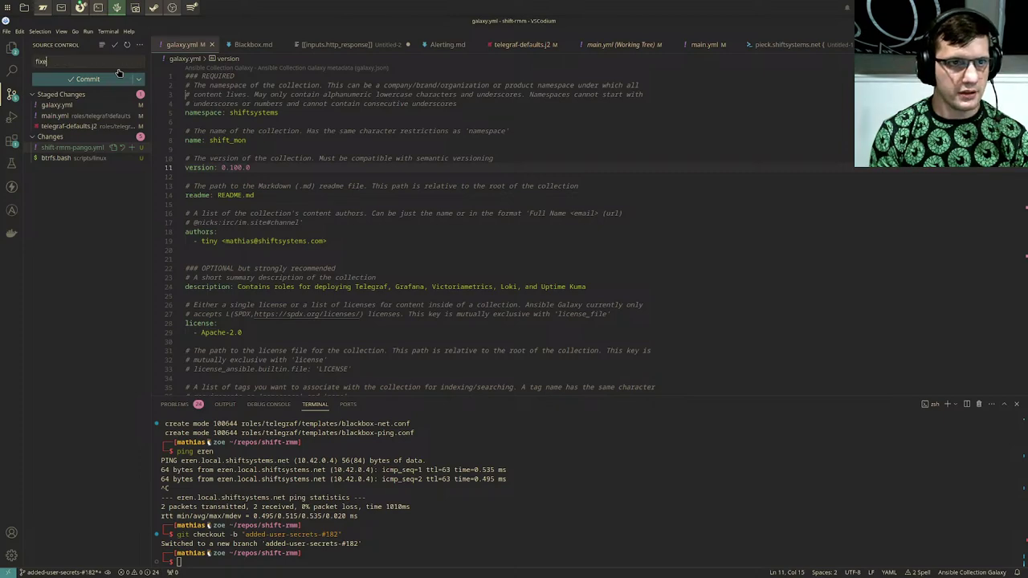
{"action": "type", "text": "182"}
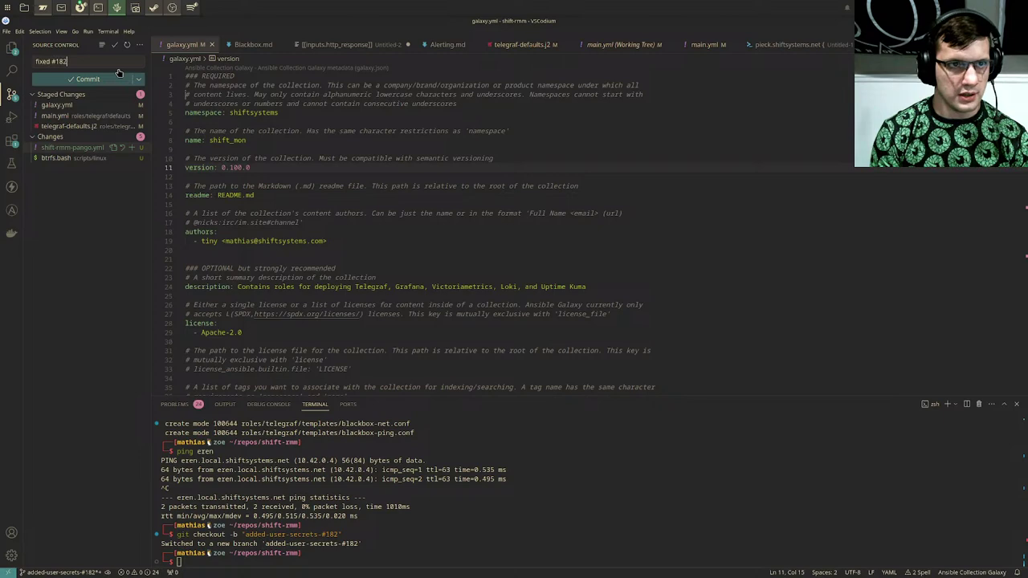
{"action": "type", "text": " added user"}
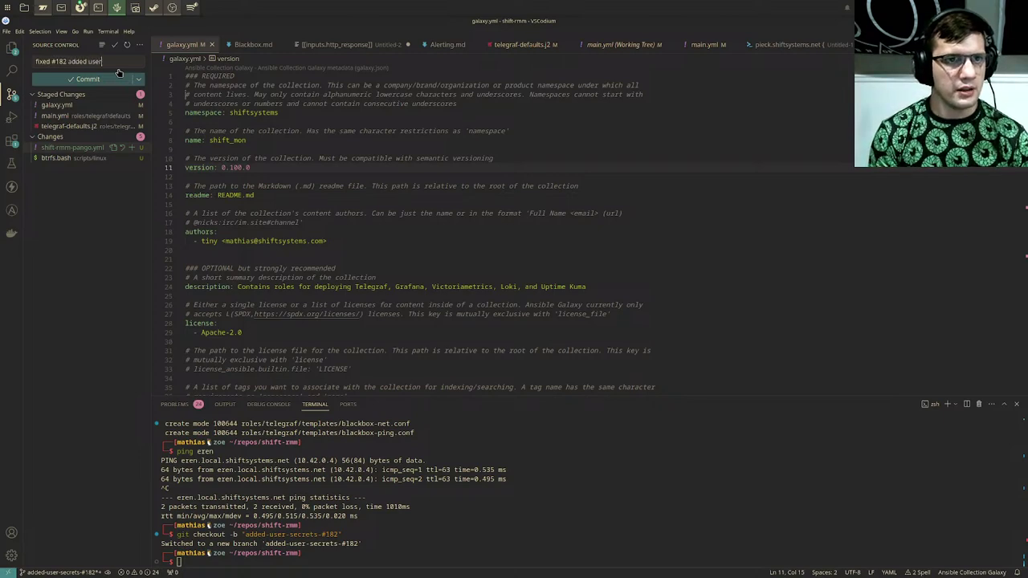
{"action": "type", "text": " secrets"}
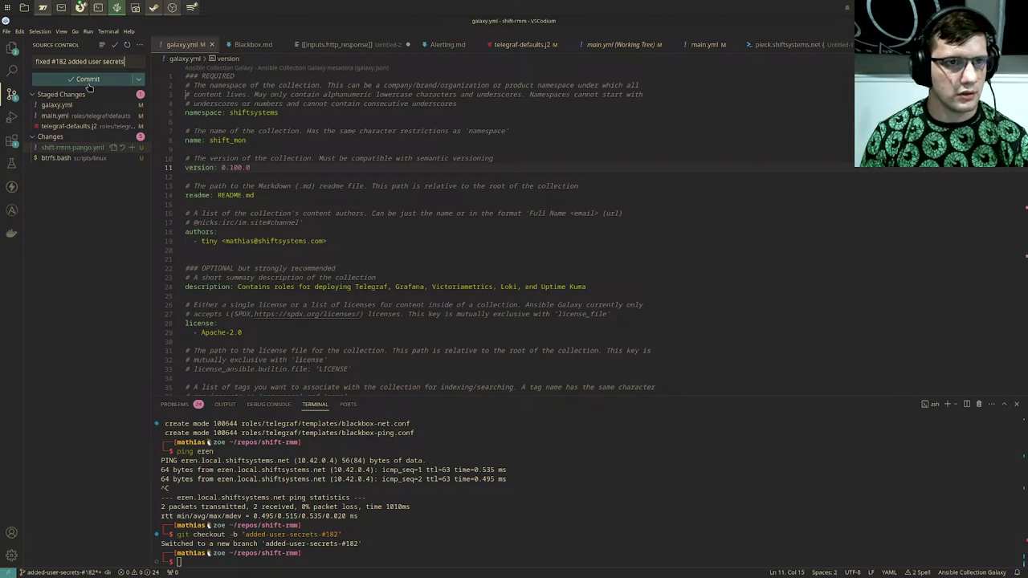
Step: Commit the user-secrets changes and publish branch added-user-secrets-#182, then switch to the browser
{"action": "left_click", "coordinate": [87, 79]}
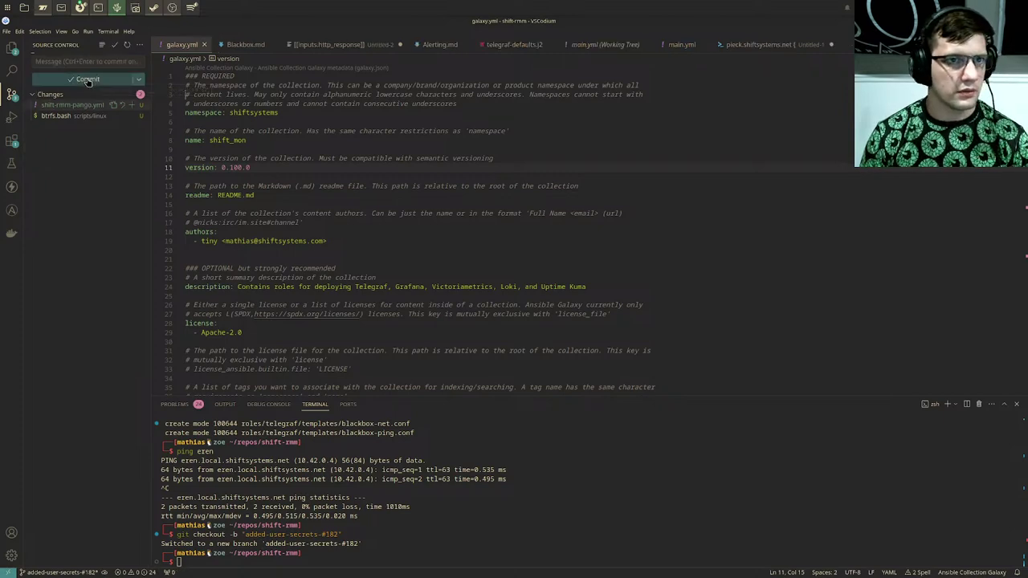
{"action": "left_click", "coordinate": [140, 45]}
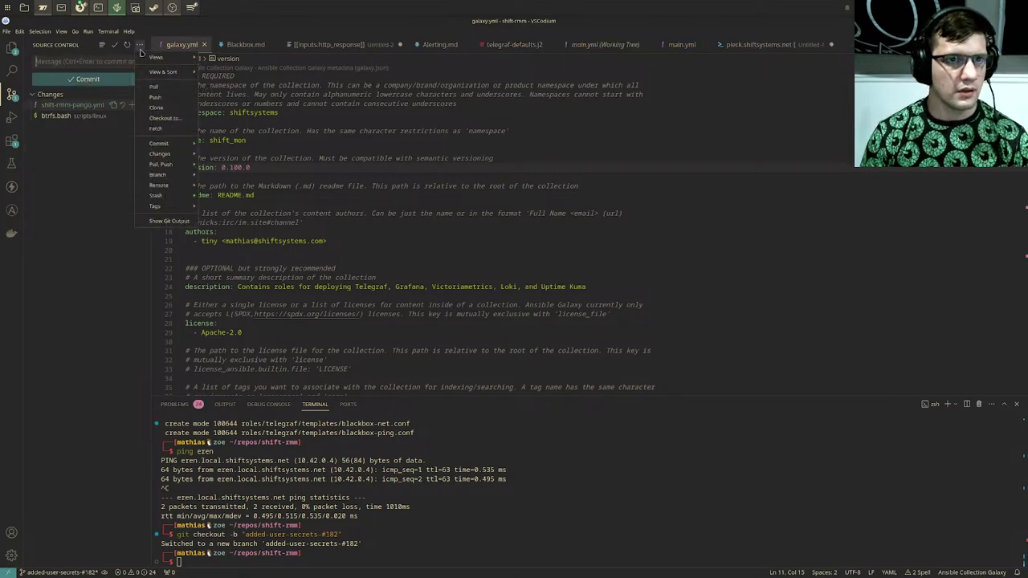
{"action": "left_click", "coordinate": [155, 96]}
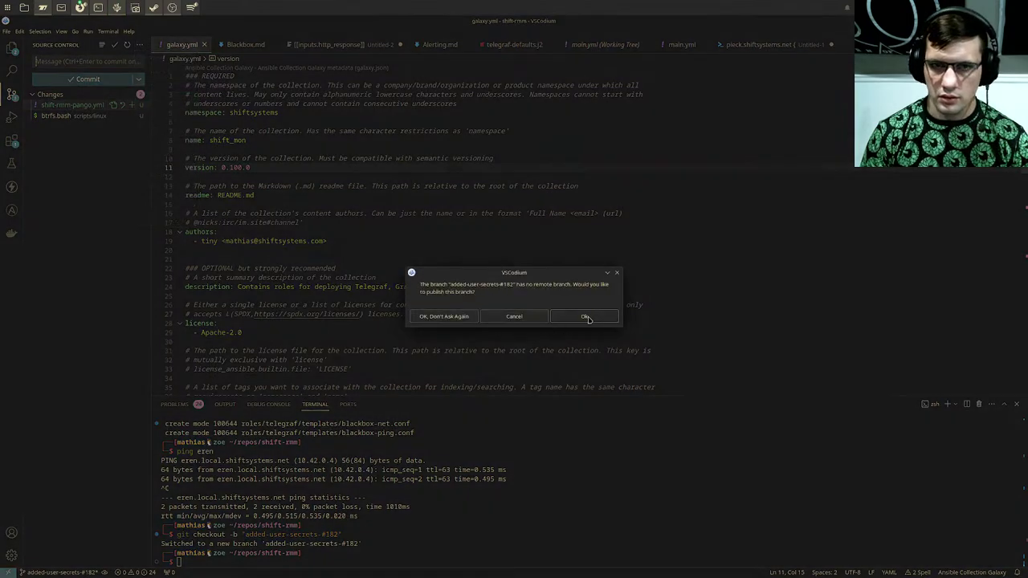
{"action": "left_click", "coordinate": [585, 317]}
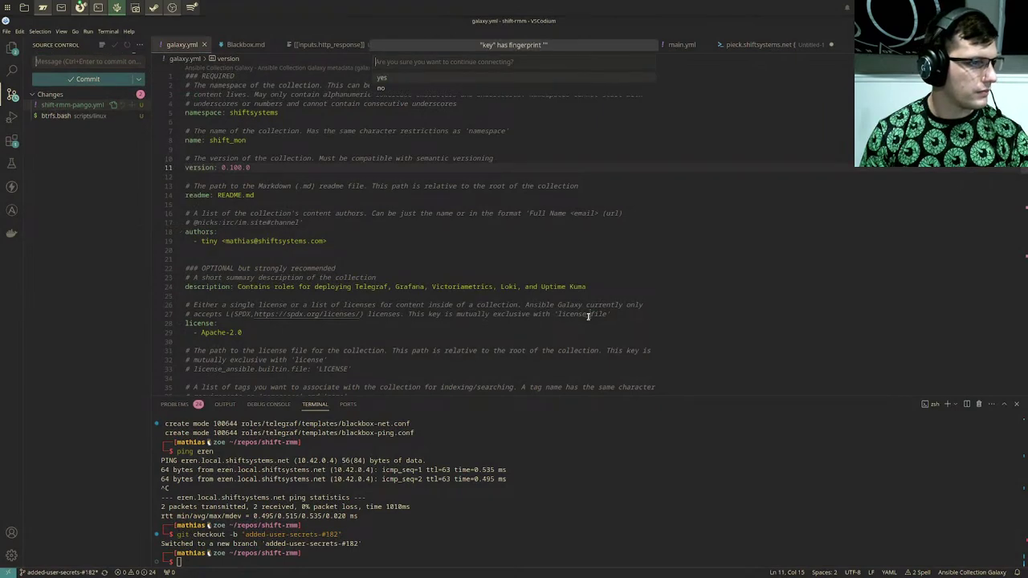
{"action": "scroll", "coordinate": [587, 317], "scroll_direction": "down", "scroll_amount": 2}
{"action": "scroll", "coordinate": [929, 190], "scroll_direction": "down", "scroll_amount": 1}
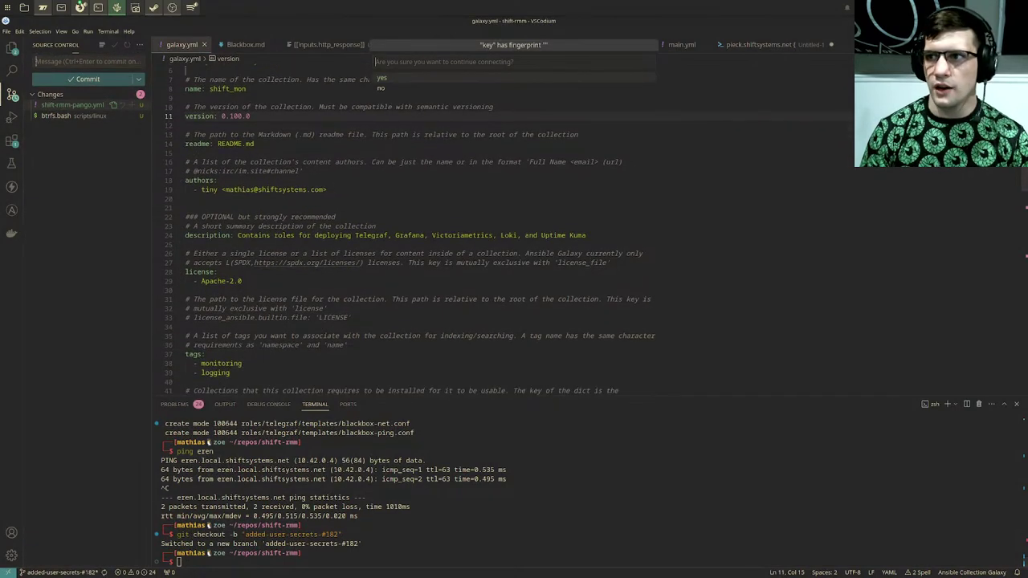
{"action": "key", "text": "alt+Tab"}
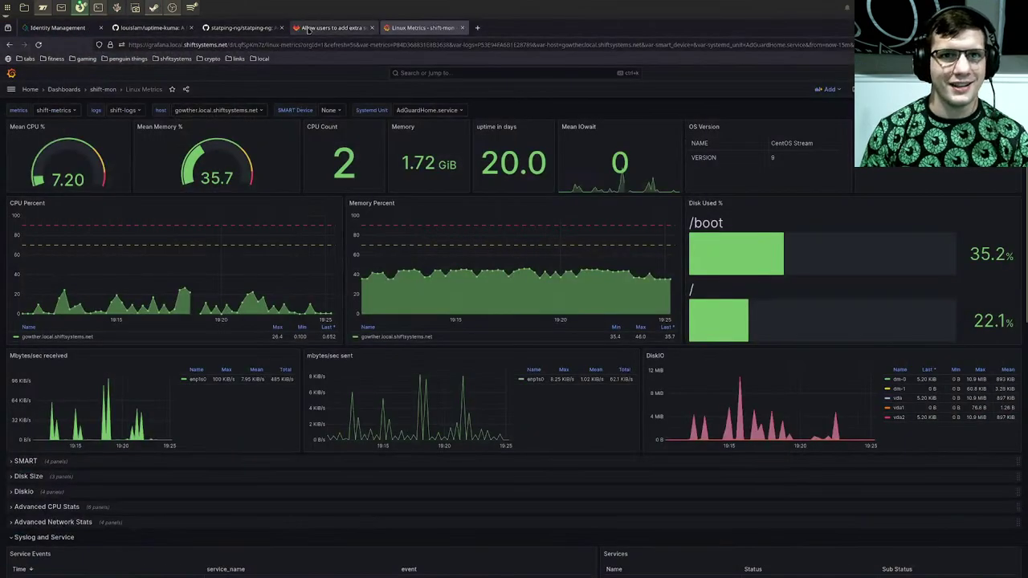
Step: Go from the issue #182 tab to the ShiftMon project overview and browse its README
{"action": "left_click", "coordinate": [330, 27]}
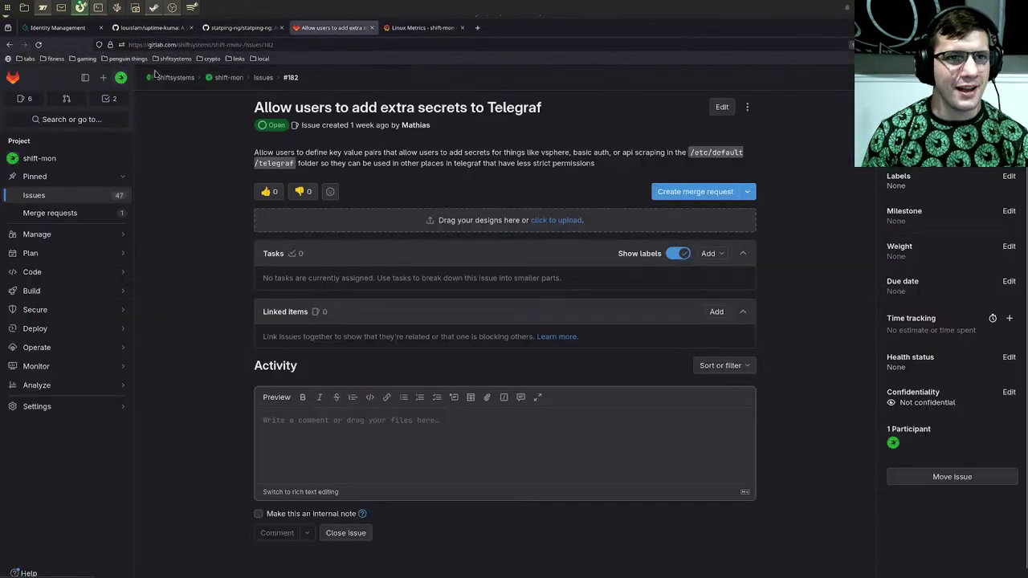
{"action": "left_click", "coordinate": [239, 78]}
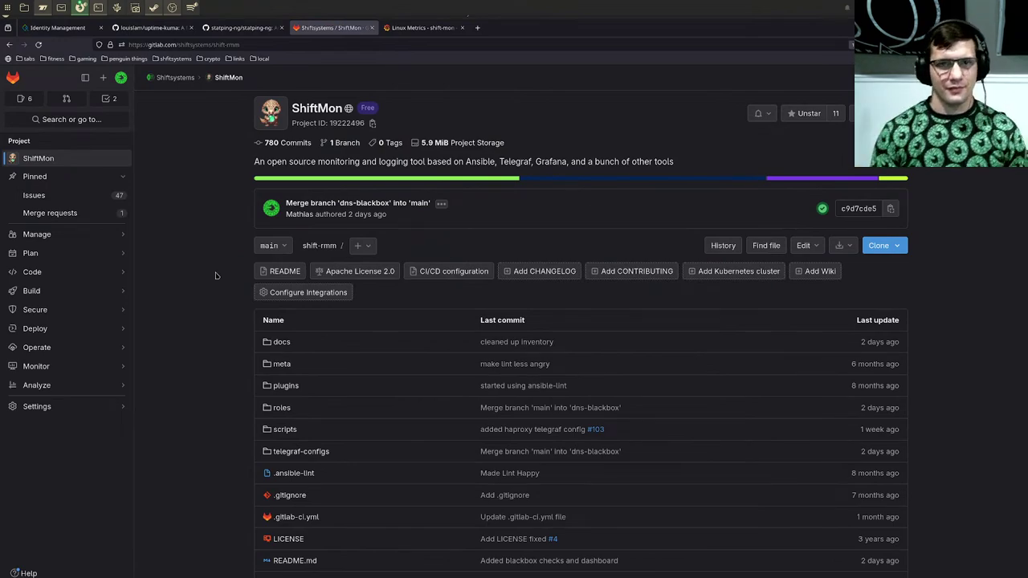
{"action": "scroll", "coordinate": [215, 276], "scroll_direction": "down", "scroll_amount": 15}
{"action": "scroll", "coordinate": [553, 221], "scroll_direction": "up", "scroll_amount": 5}
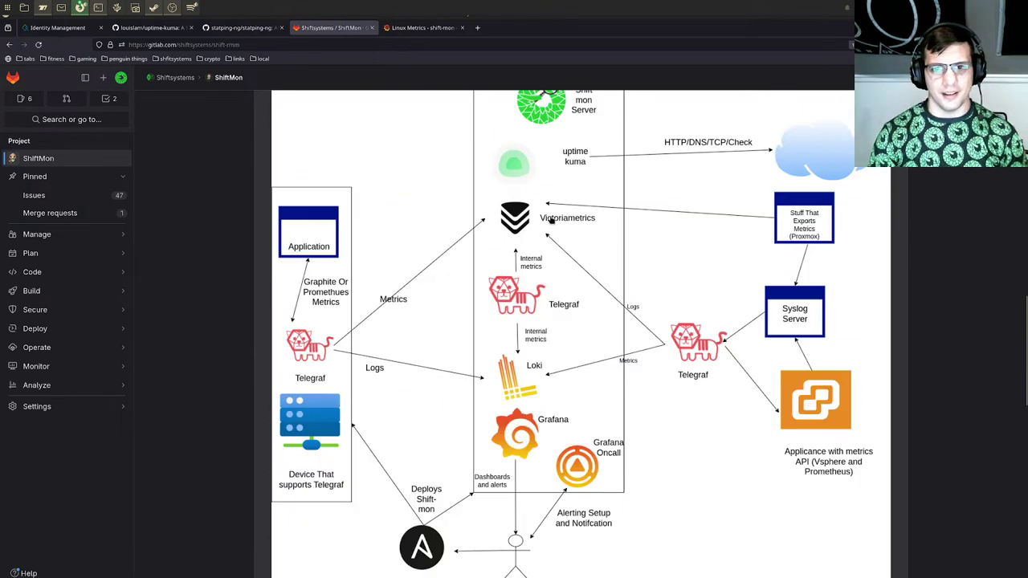
{"action": "scroll", "coordinate": [553, 222], "scroll_direction": "up", "scroll_amount": 4}
{"action": "scroll", "coordinate": [538, 329], "scroll_direction": "down", "scroll_amount": 1}
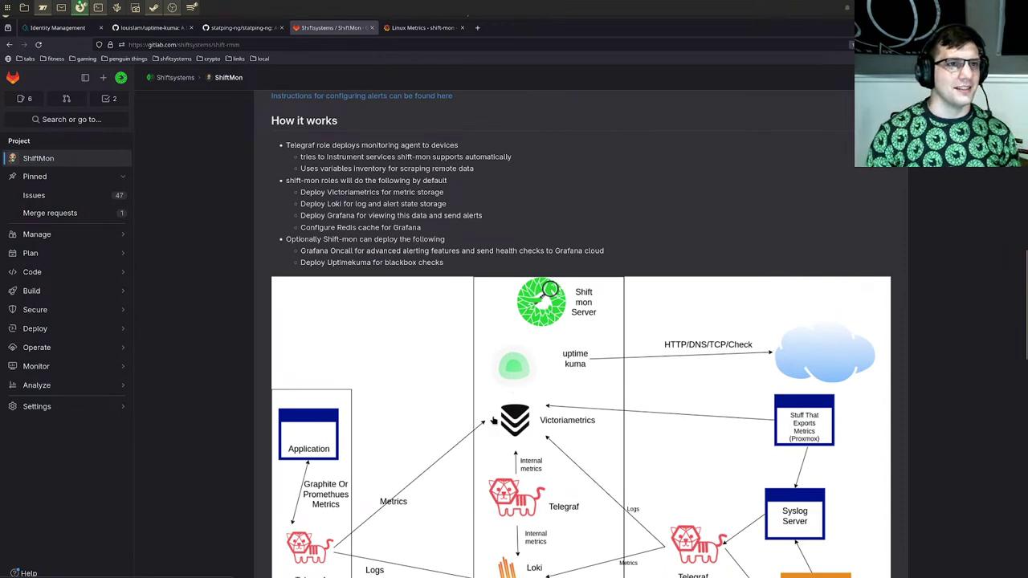
{"action": "scroll", "coordinate": [466, 411], "scroll_direction": "up", "scroll_amount": 1}
{"action": "scroll", "coordinate": [466, 412], "scroll_direction": "up", "scroll_amount": 5}
{"action": "scroll", "coordinate": [466, 411], "scroll_direction": "down", "scroll_amount": 6}
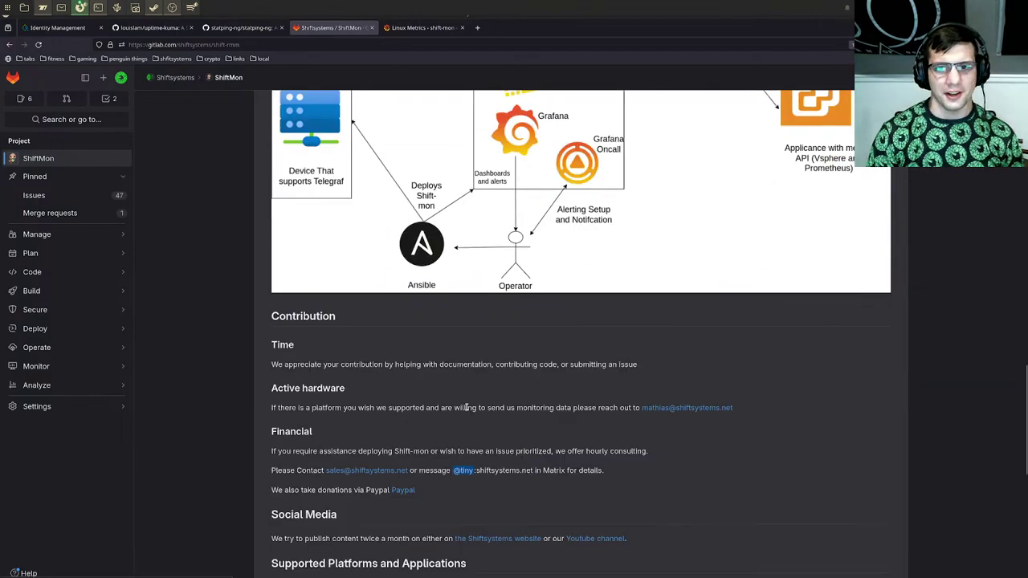
{"action": "scroll", "coordinate": [466, 411], "scroll_direction": "up", "scroll_amount": 20}
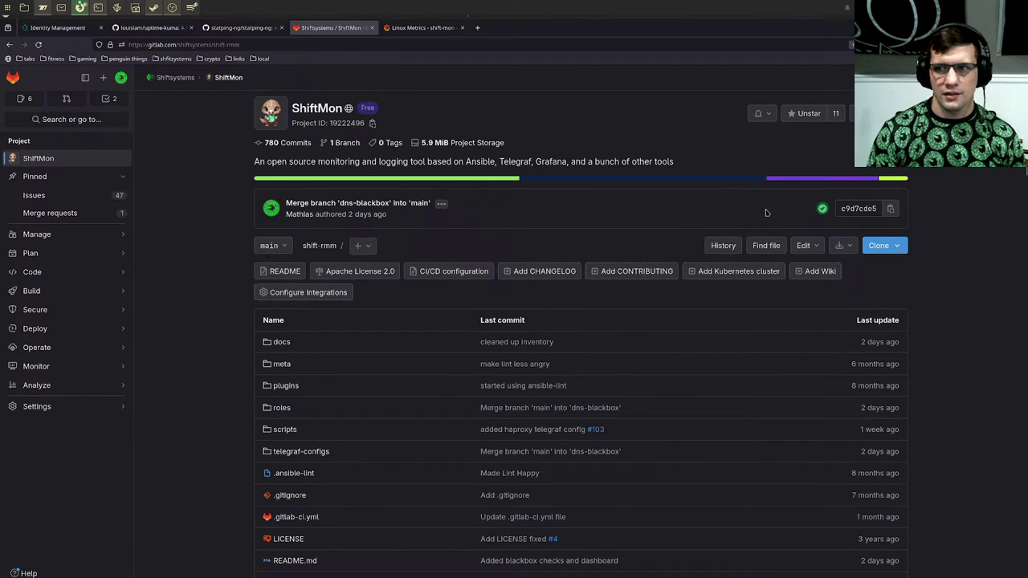
Step: Refresh the project, check Build > Pipelines shows all passed, and return to VSCodium
{"action": "left_click", "coordinate": [40, 44]}
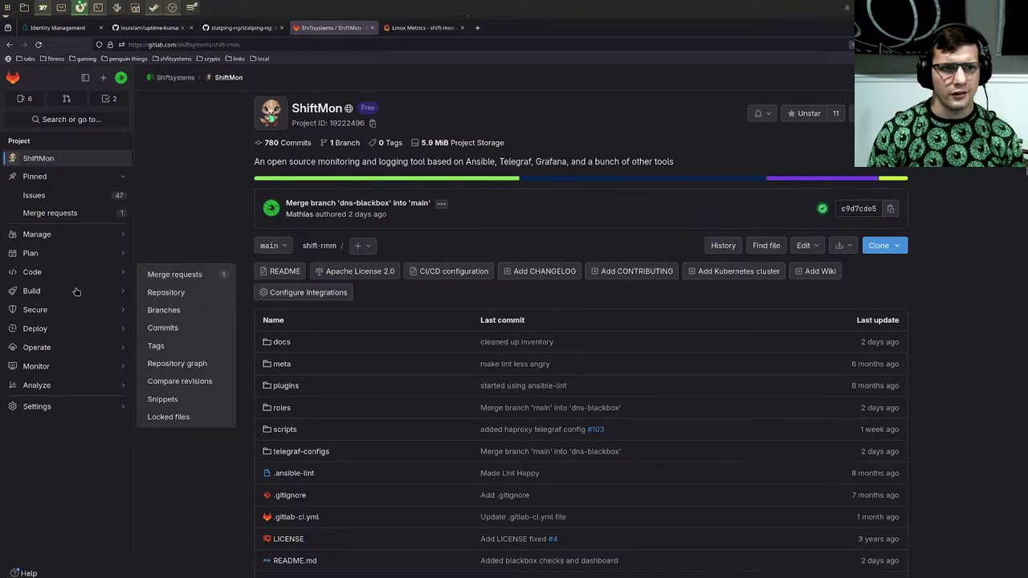
{"action": "mouse_move", "coordinate": [76, 291]}
{"action": "left_click", "coordinate": [183, 292]}
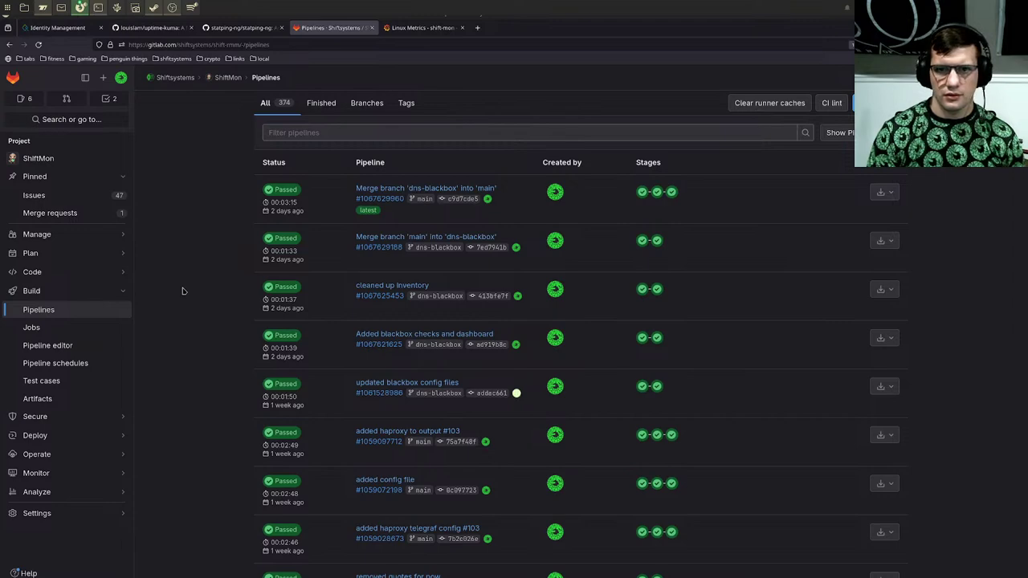
{"action": "left_click", "coordinate": [117, 7]}
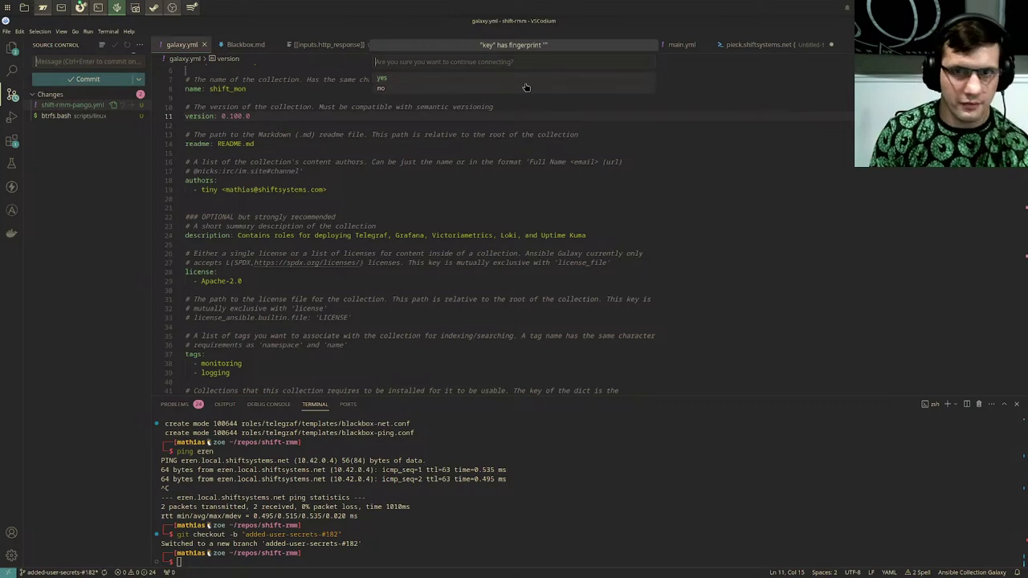
Step: Dismiss the commit-signing failure message in VSCodium
{"action": "double_click", "coordinate": [488, 235]}
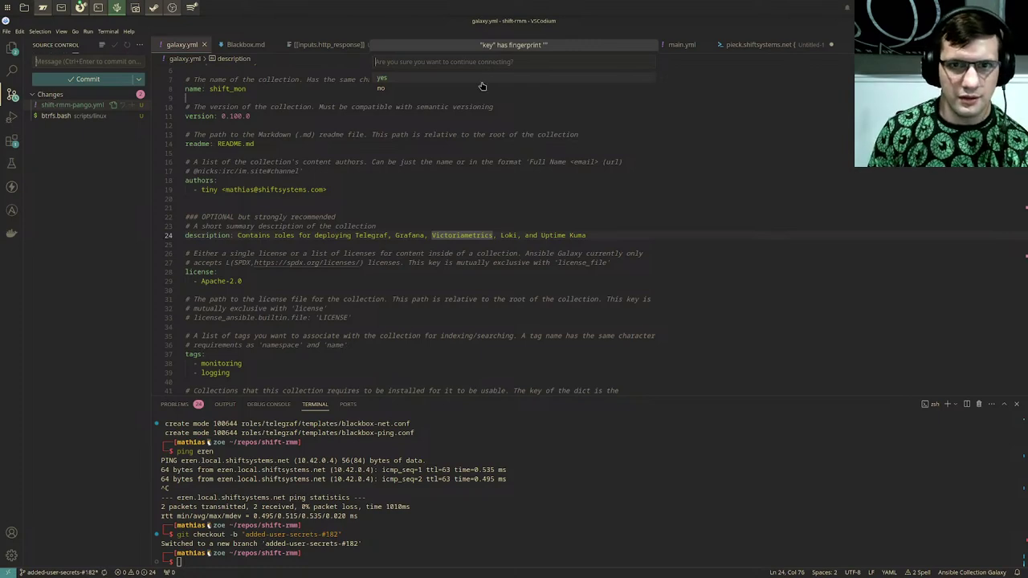
{"action": "double_click", "coordinate": [485, 108]}
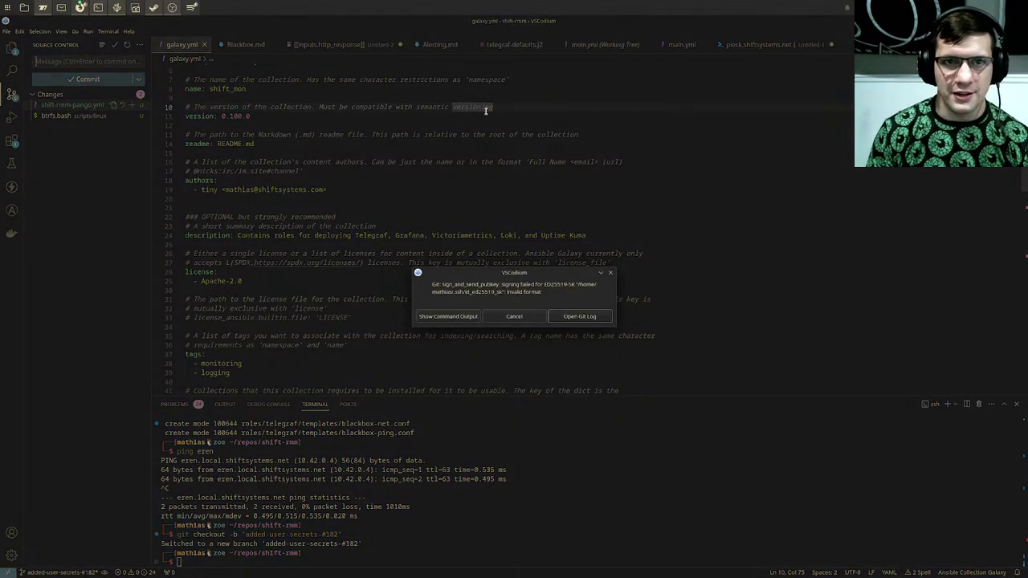
{"action": "left_click", "coordinate": [514, 316]}
Step: Publish the added-user-secrets-#182 branch, accepting the SSH host fingerprint, then return to GitLab
{"action": "left_click", "coordinate": [139, 44]}
{"action": "left_click", "coordinate": [164, 97]}
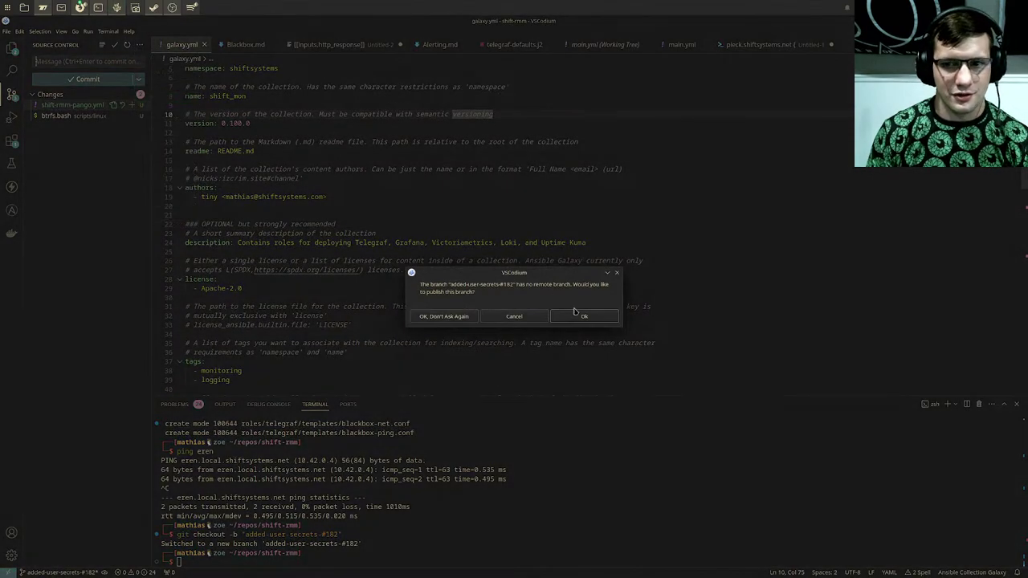
{"action": "left_click", "coordinate": [576, 316]}
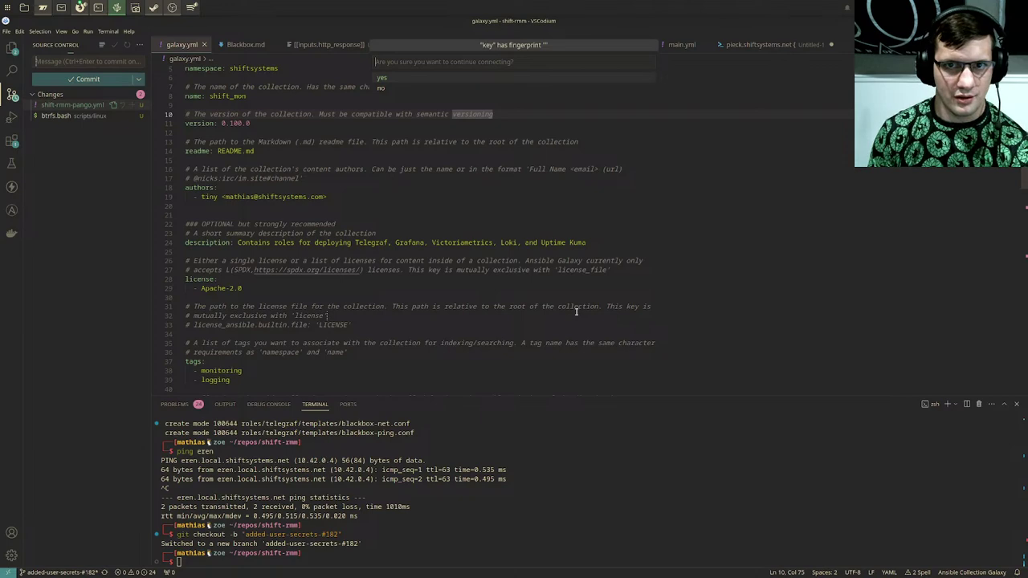
{"action": "key", "text": "Return"}
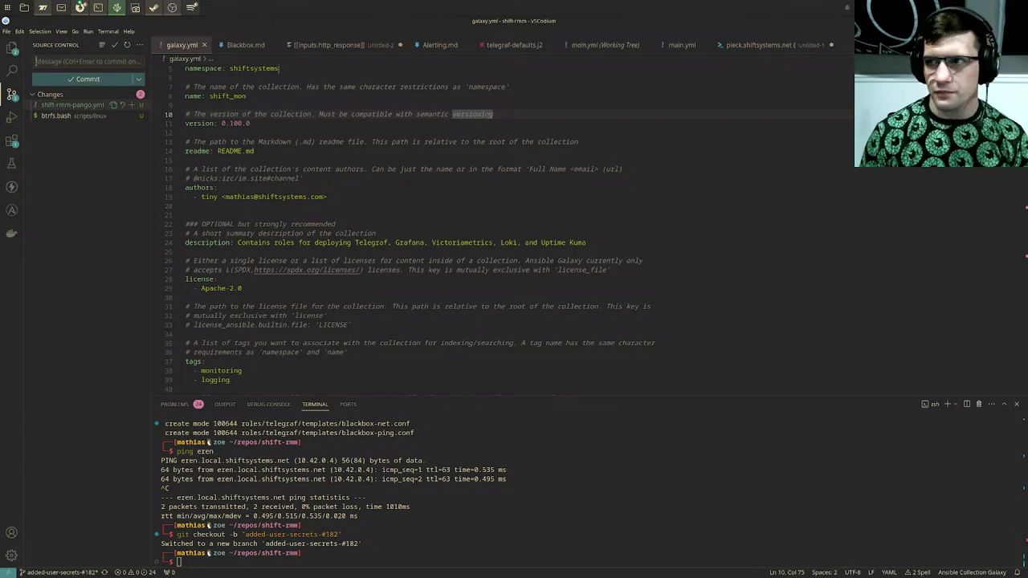
{"action": "key", "text": "alt+Tab"}
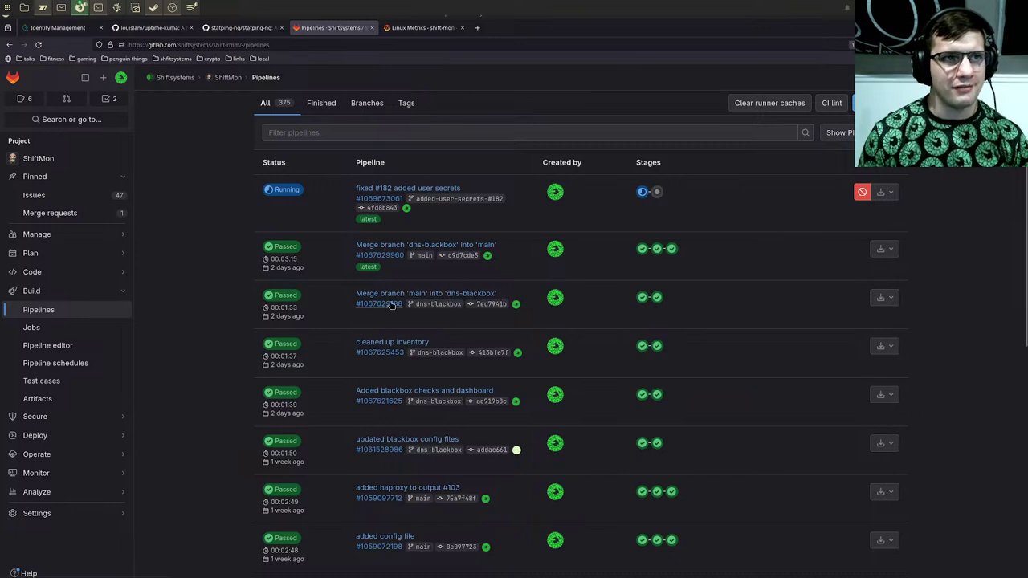
Step: Open the kics-scan job log from the top pipeline's running kics stage
{"action": "left_click", "coordinate": [642, 191]}
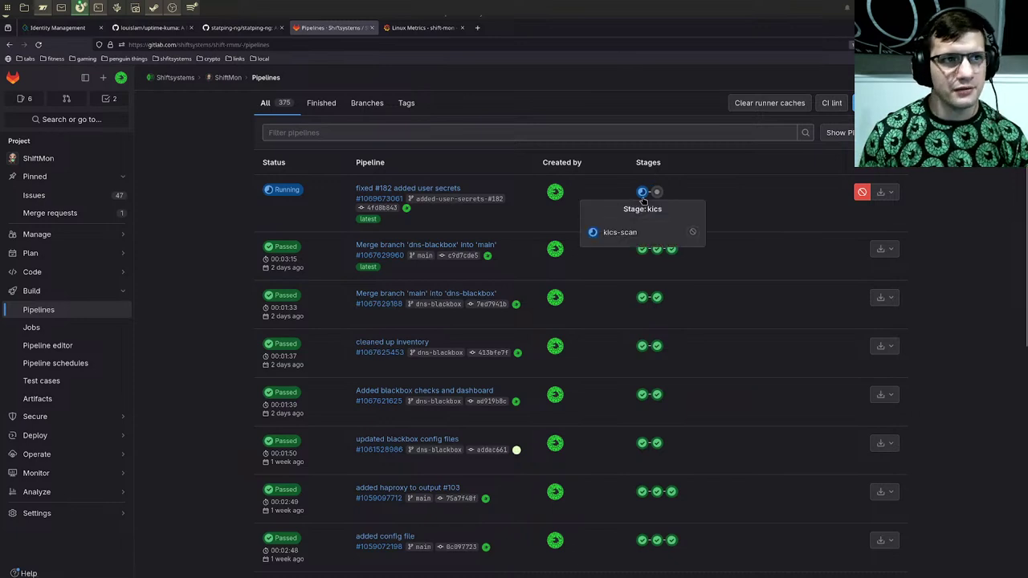
{"action": "left_click", "coordinate": [614, 239]}
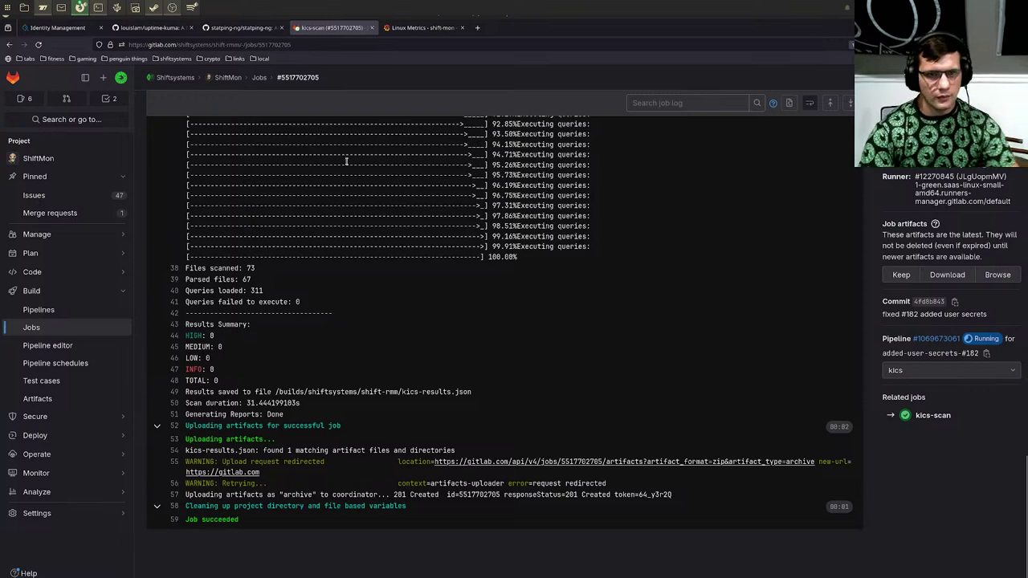
Step: Highlight the kics-scan results summary, then return to the Jobs list
{"action": "left_click_drag", "start_coordinate": [270, 392], "coordinate": [183, 322]}
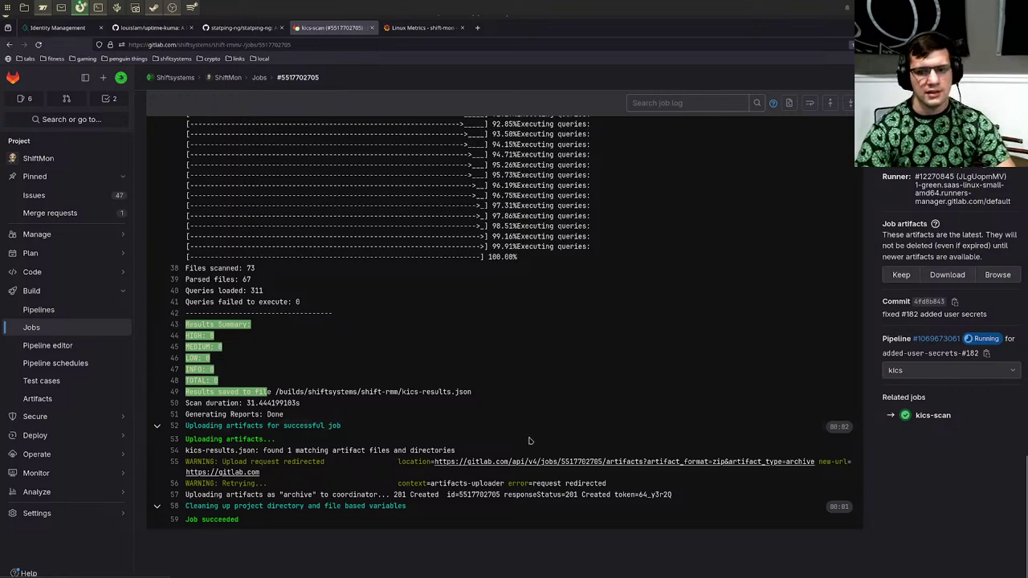
{"action": "scroll", "coordinate": [530, 440], "scroll_direction": "up", "scroll_amount": 20}
{"action": "scroll", "coordinate": [530, 441], "scroll_direction": "up", "scroll_amount": 2}
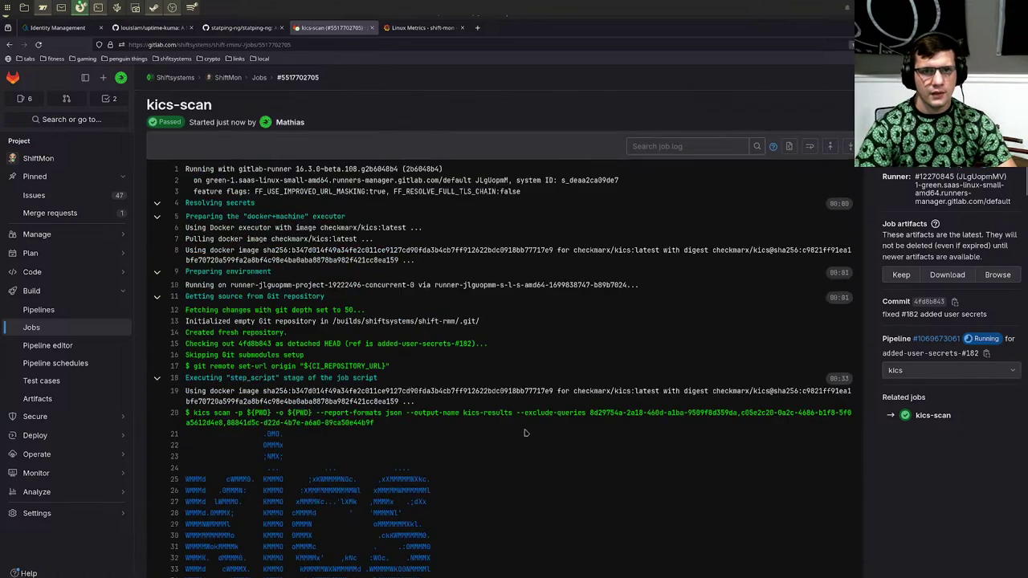
{"action": "left_click", "coordinate": [259, 78]}
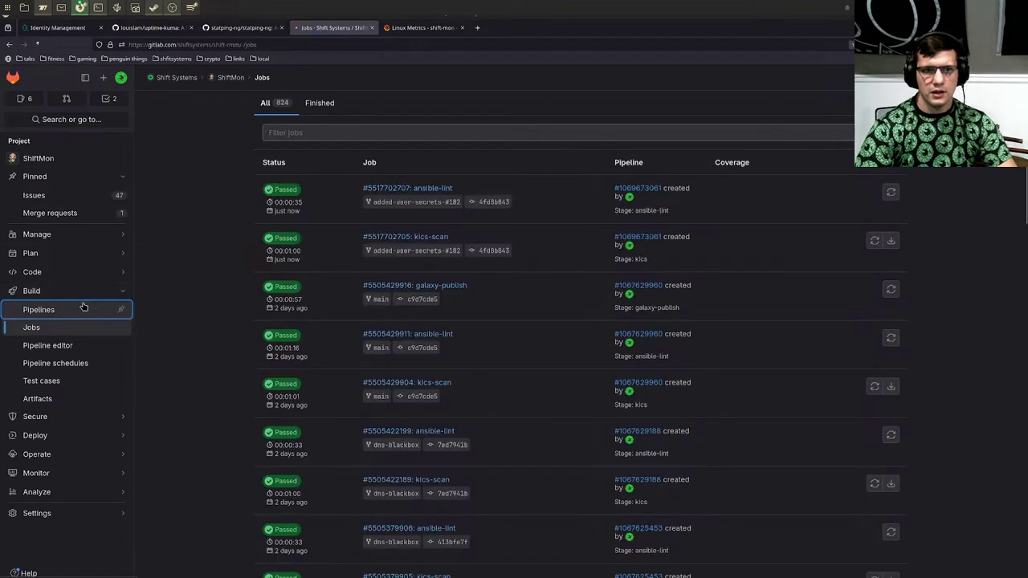
Step: Check the user-secrets pipeline's ansible-lint job log twice, returning to Pipelines each time
{"action": "left_click", "coordinate": [83, 308]}
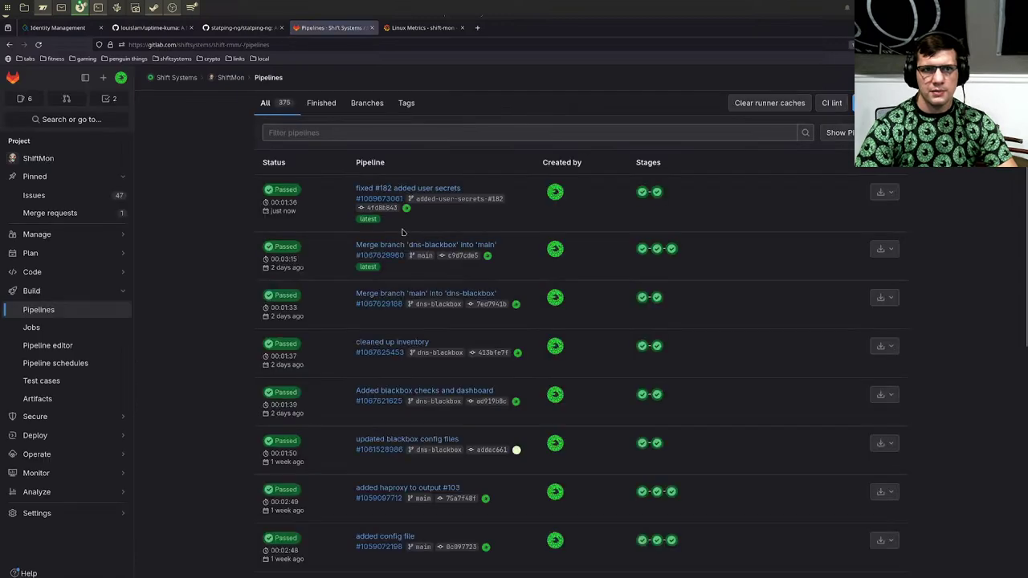
{"action": "left_click", "coordinate": [657, 191]}
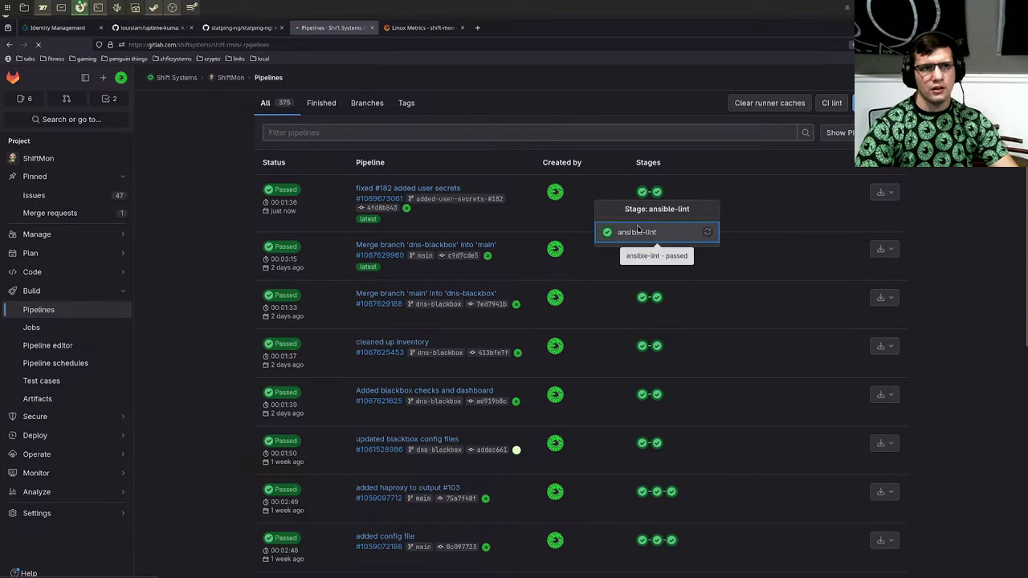
{"action": "left_click", "coordinate": [637, 231]}
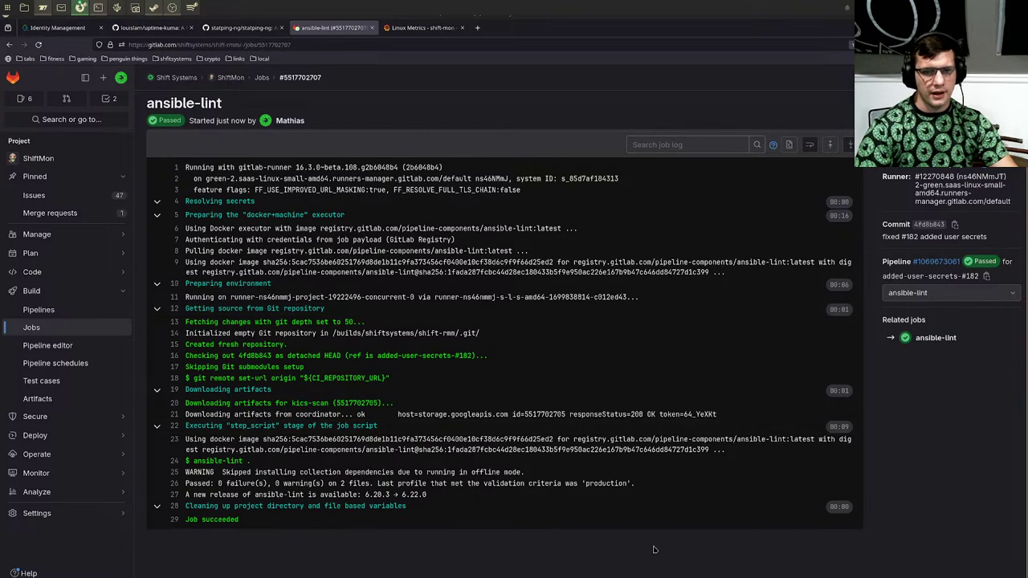
{"action": "key", "text": "alt+Left"}
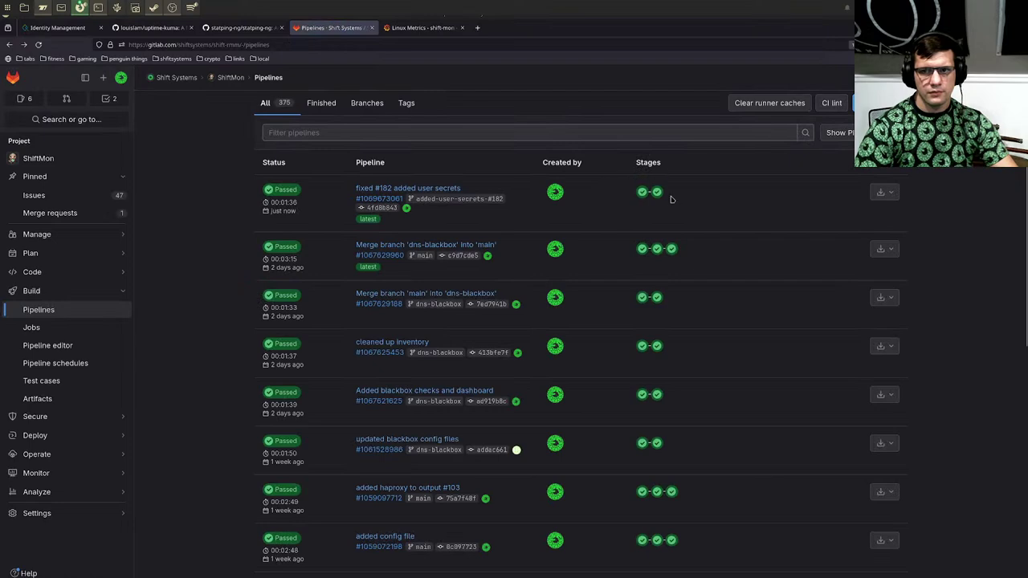
{"action": "left_click", "coordinate": [658, 193]}
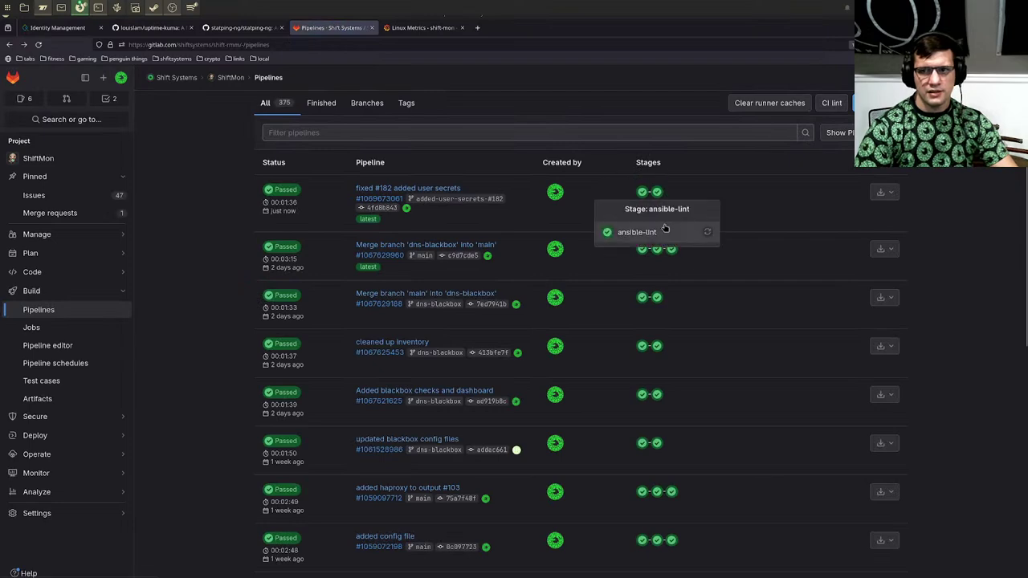
{"action": "left_click", "coordinate": [640, 232]}
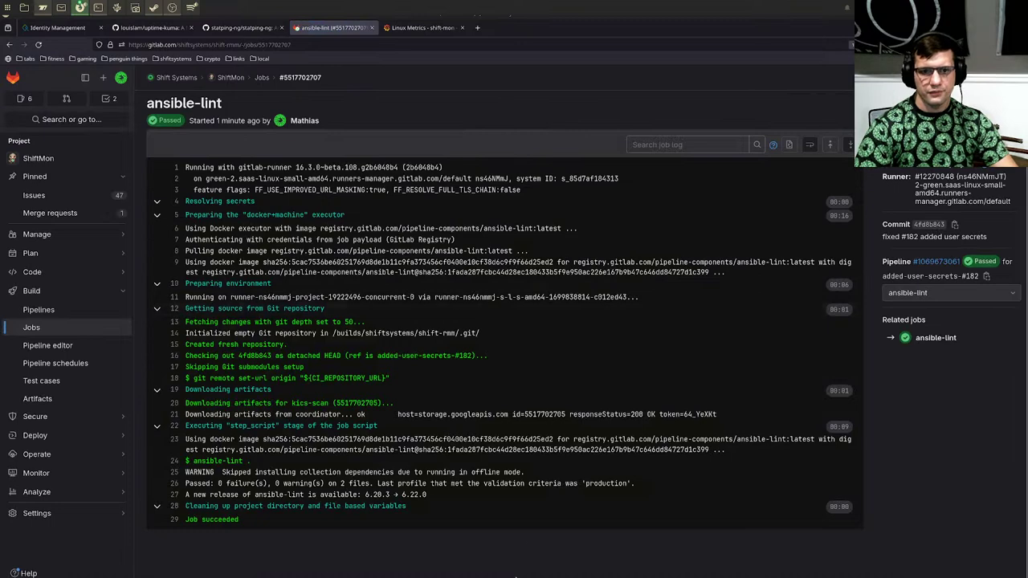
{"action": "key", "text": "alt+Left"}
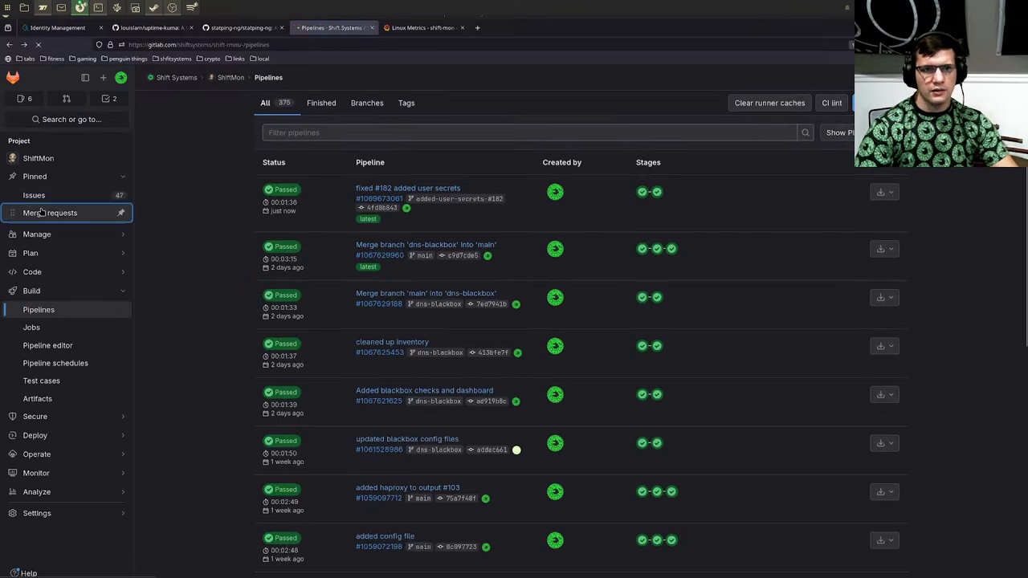
Step: Create merge request 'Added user secrets #182' into main, approve it, and merge it
{"action": "left_click", "coordinate": [40, 213]}
{"action": "left_click", "coordinate": [339, 130]}
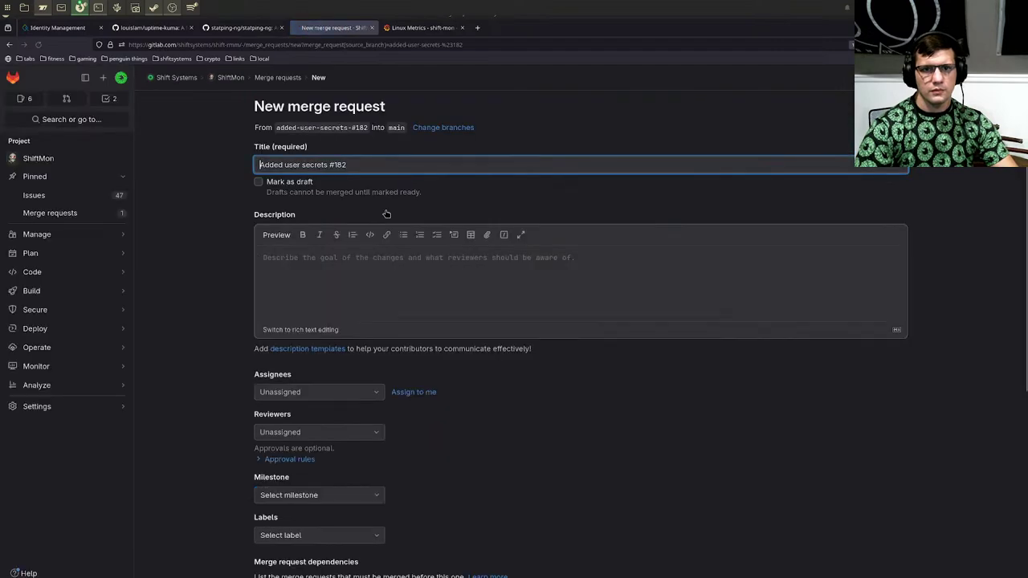
{"action": "scroll", "coordinate": [624, 338], "scroll_direction": "down", "scroll_amount": 5}
{"action": "left_click", "coordinate": [310, 400]}
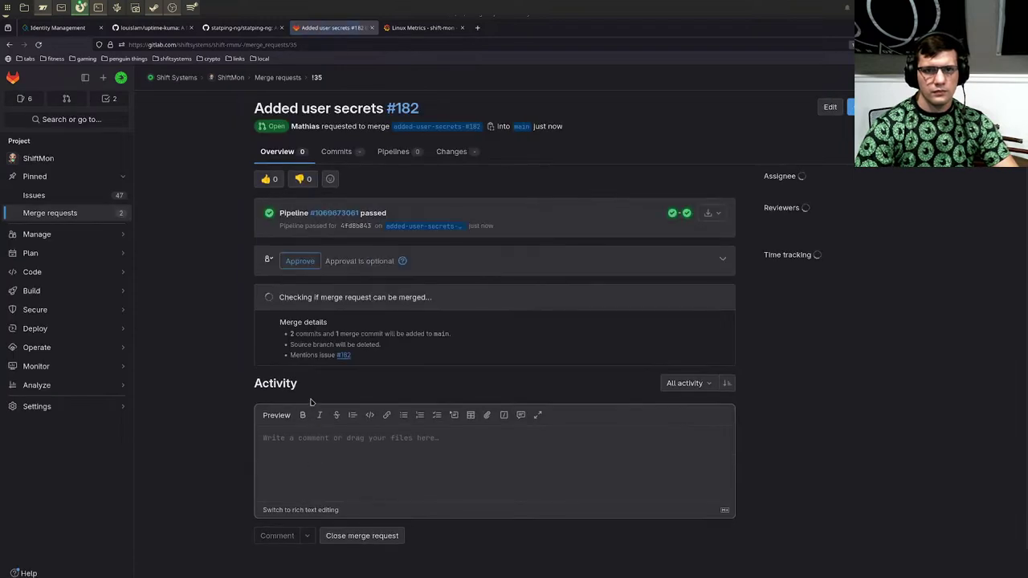
{"action": "left_click", "coordinate": [300, 261]}
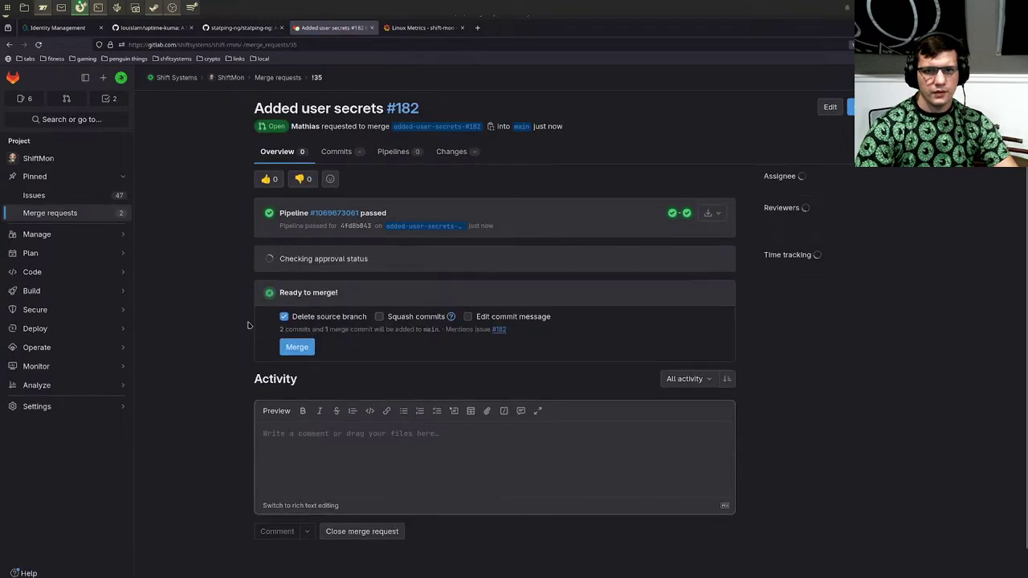
{"action": "left_click", "coordinate": [296, 352]}
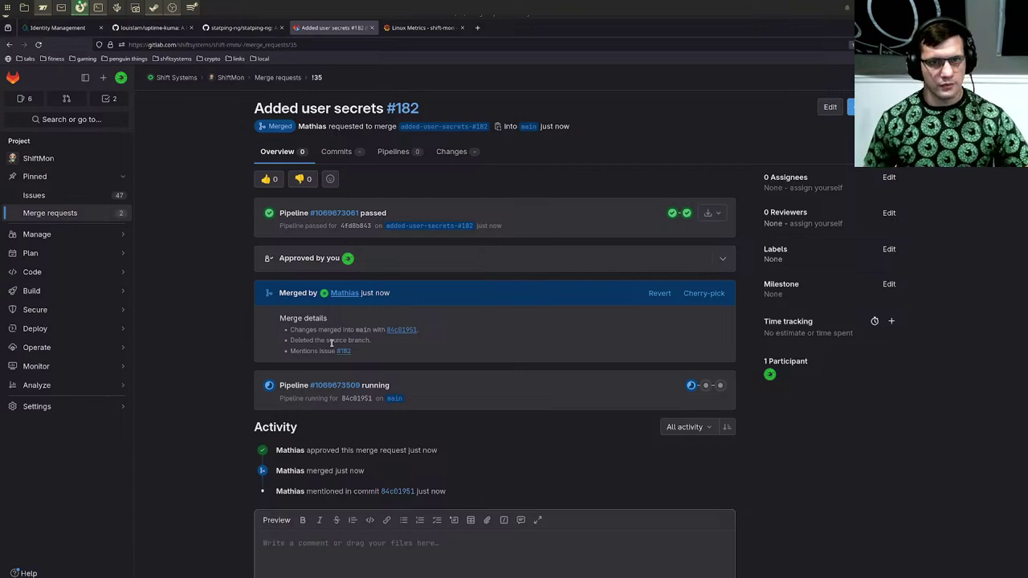
Step: Open Build > Pipelines to watch the main merge pipeline progress
{"action": "mouse_move", "coordinate": [80, 291]}
{"action": "left_click", "coordinate": [153, 294]}
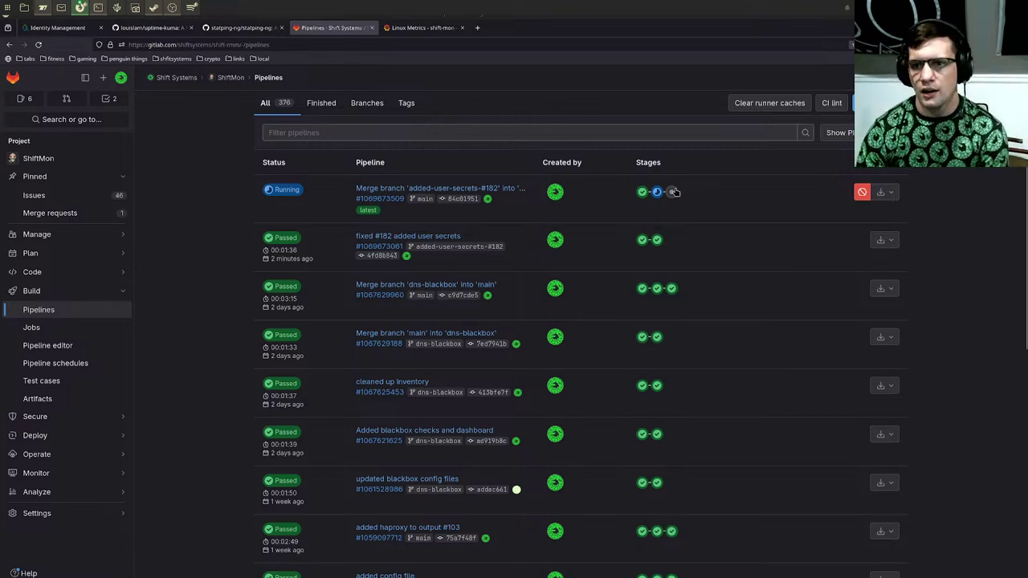
Step: Peek at the galaxy-publish job and the ansible-lint stage of the main pipeline
{"action": "left_click", "coordinate": [671, 192]}
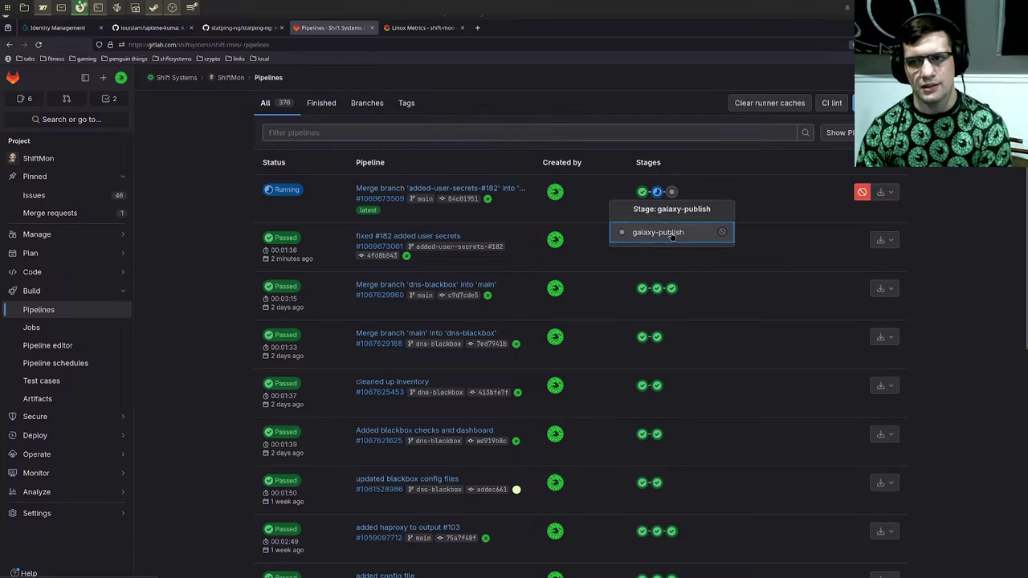
{"action": "left_click", "coordinate": [673, 233]}
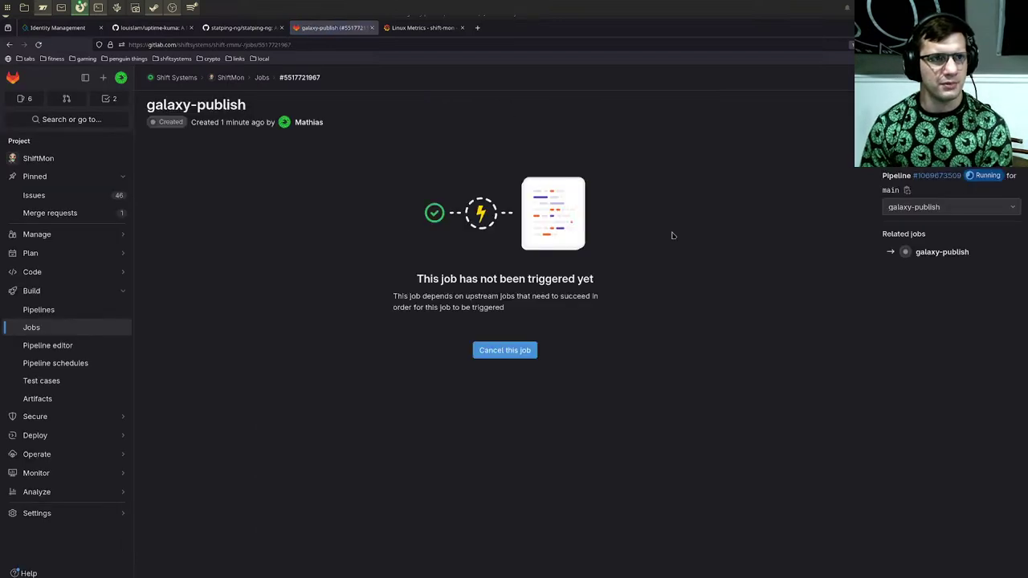
{"action": "key", "text": "alt+Left"}
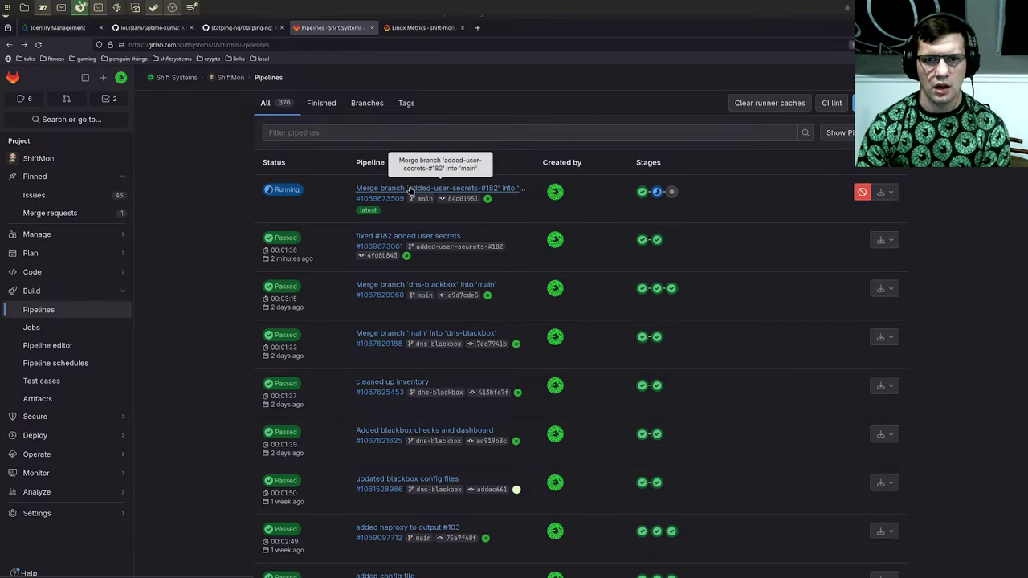
{"action": "left_click", "coordinate": [657, 192]}
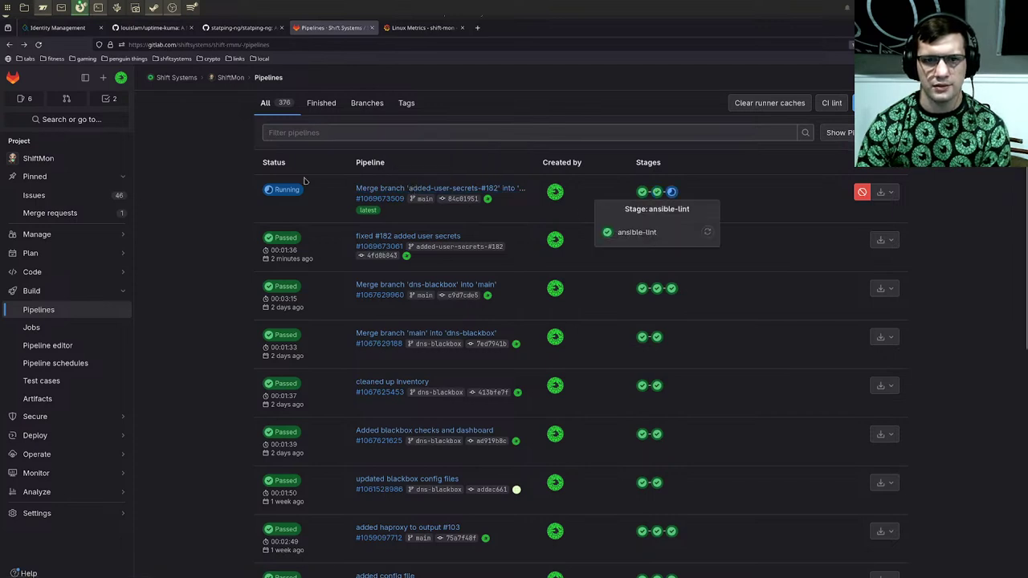
{"action": "left_click", "coordinate": [281, 190]}
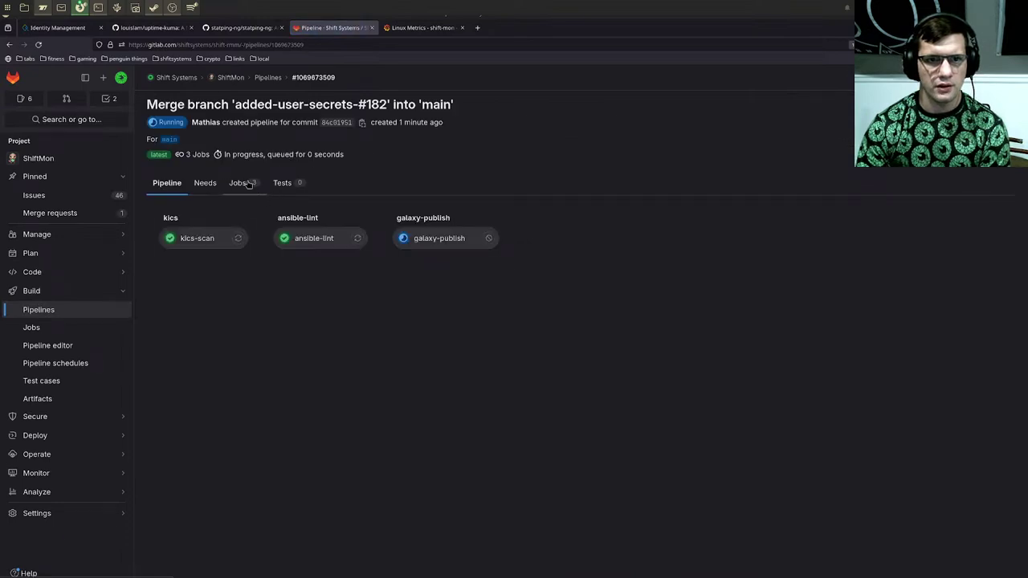
{"action": "left_click", "coordinate": [251, 185]}
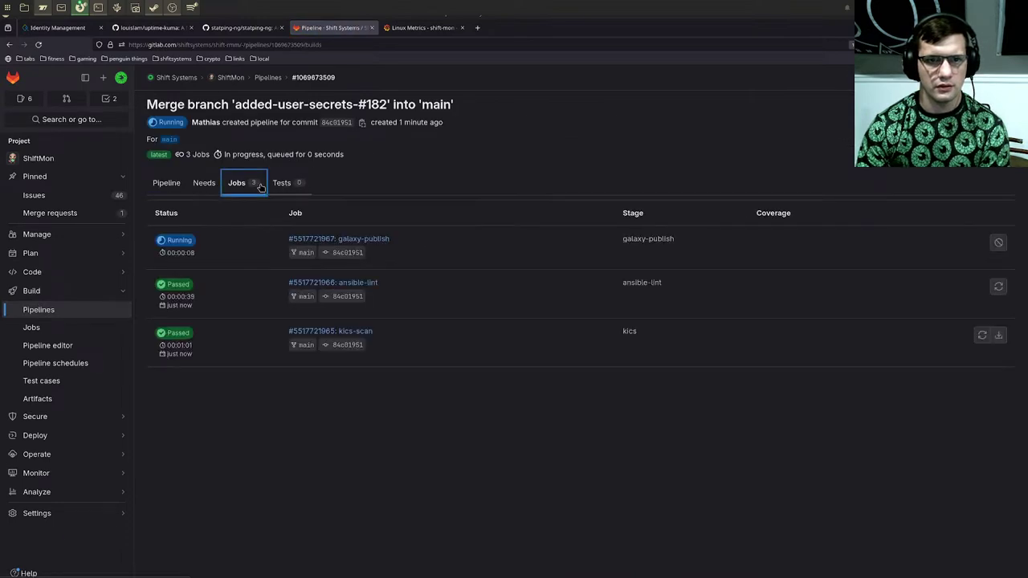
{"action": "left_click", "coordinate": [206, 183]}
{"action": "left_click", "coordinate": [281, 184]}
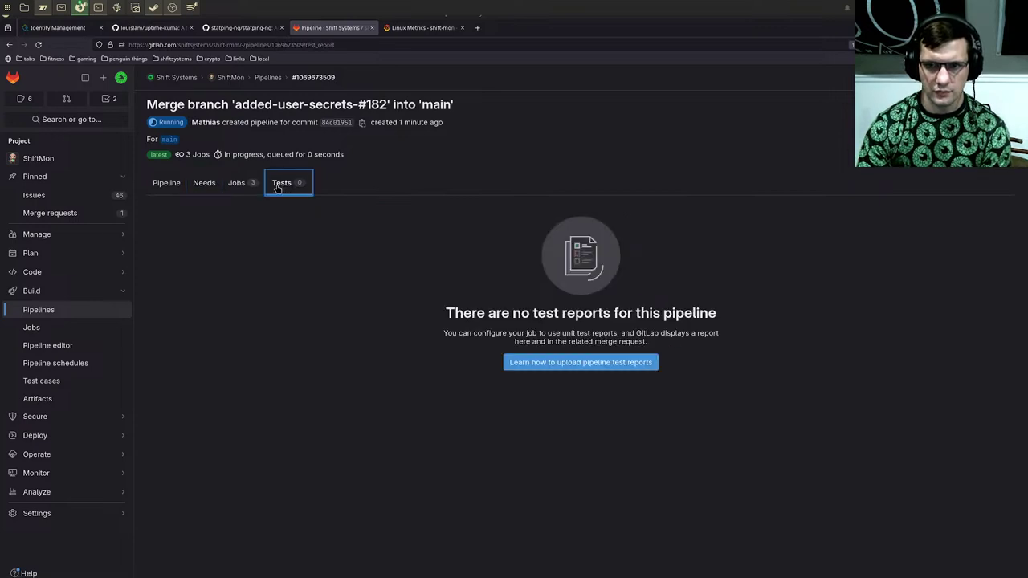
{"action": "left_click", "coordinate": [177, 189]}
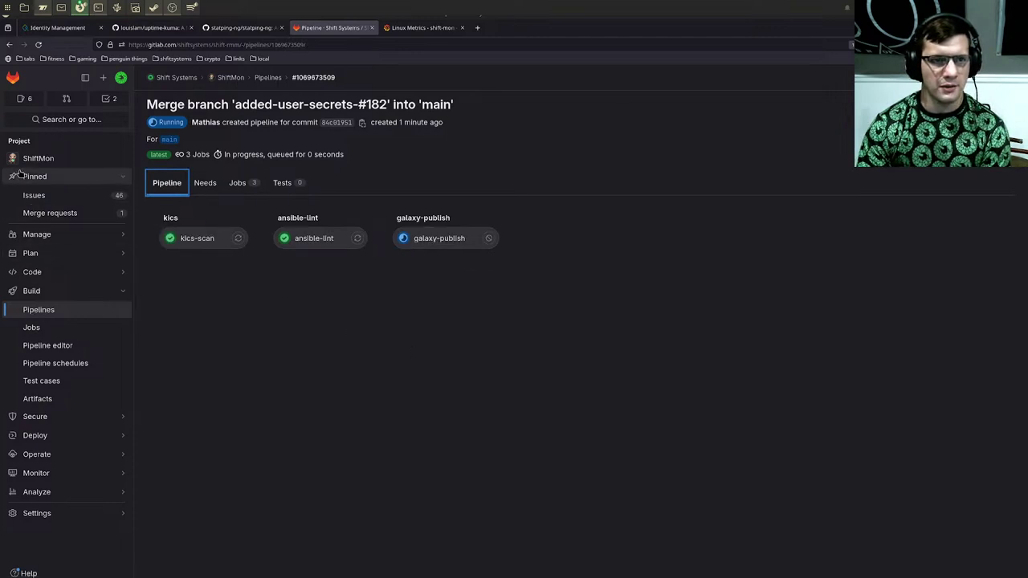
{"action": "left_click", "coordinate": [429, 238]}
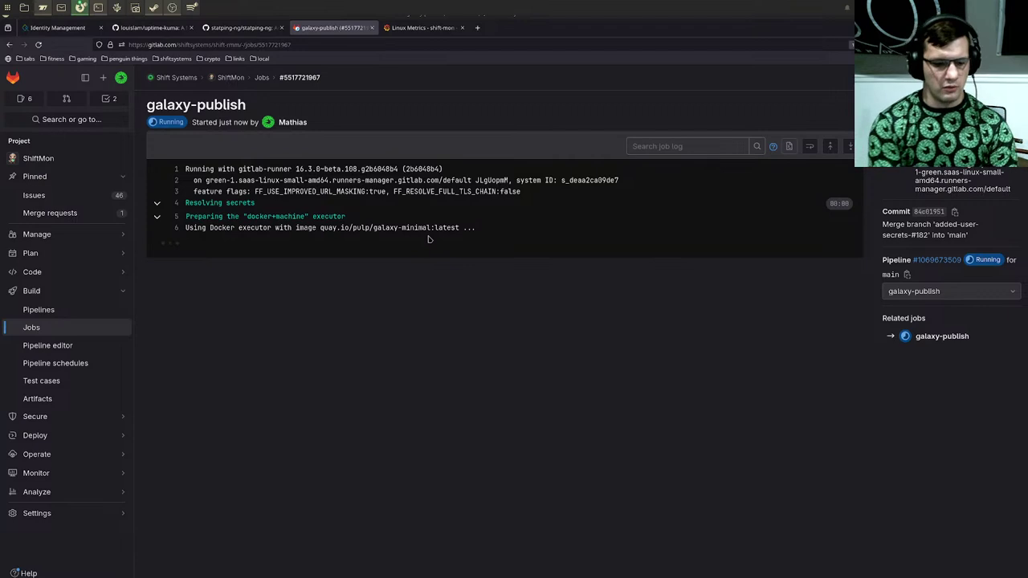
Step: In a new tab, load the Woodpecker CI address ci.local.shiftsystems.net
{"action": "key", "text": "ctrl+t"}
{"action": "type", "text": "ci"}
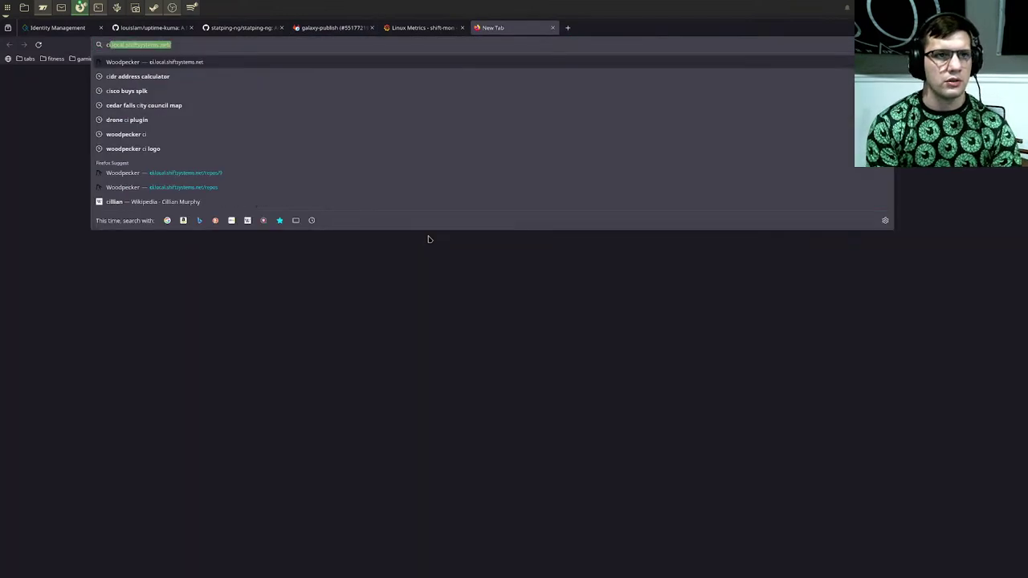
{"action": "key", "text": "Return"}
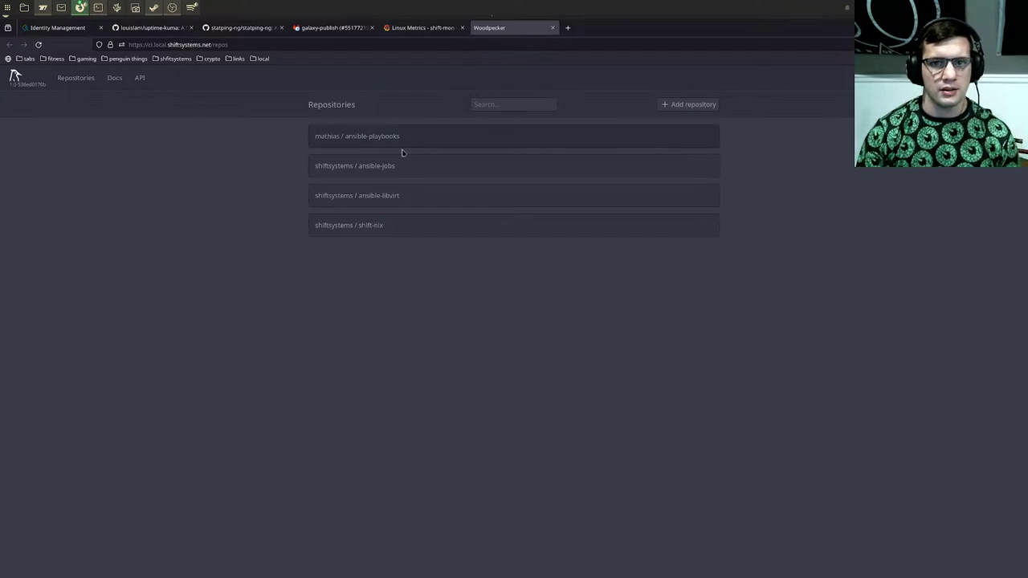
Step: Confirm galaxy-publish passed, then review the ShiftMon overview showing the merged commit on main
{"action": "left_click", "coordinate": [346, 28]}
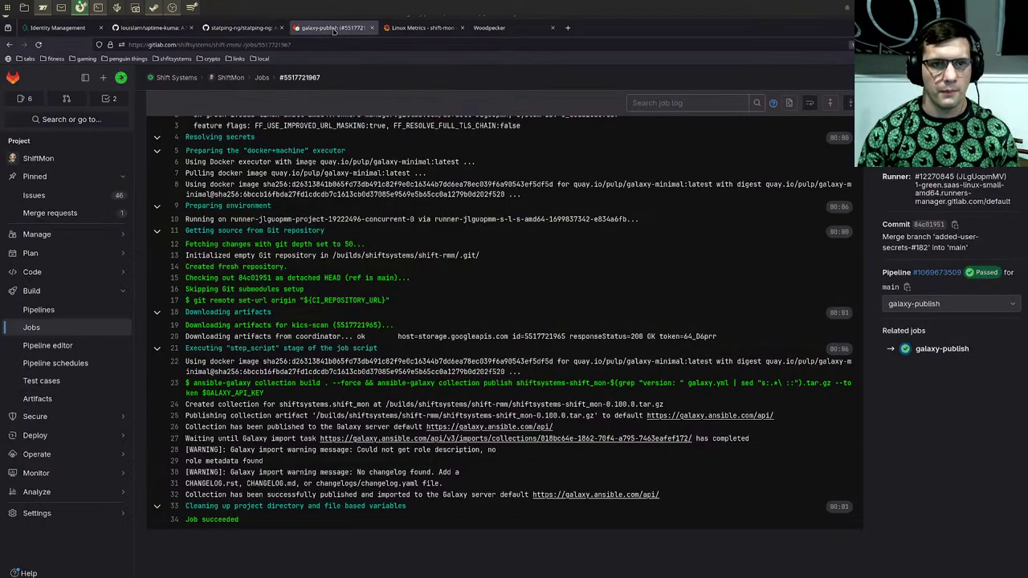
{"action": "scroll", "coordinate": [101, 138], "scroll_direction": "up", "scroll_amount": 2}
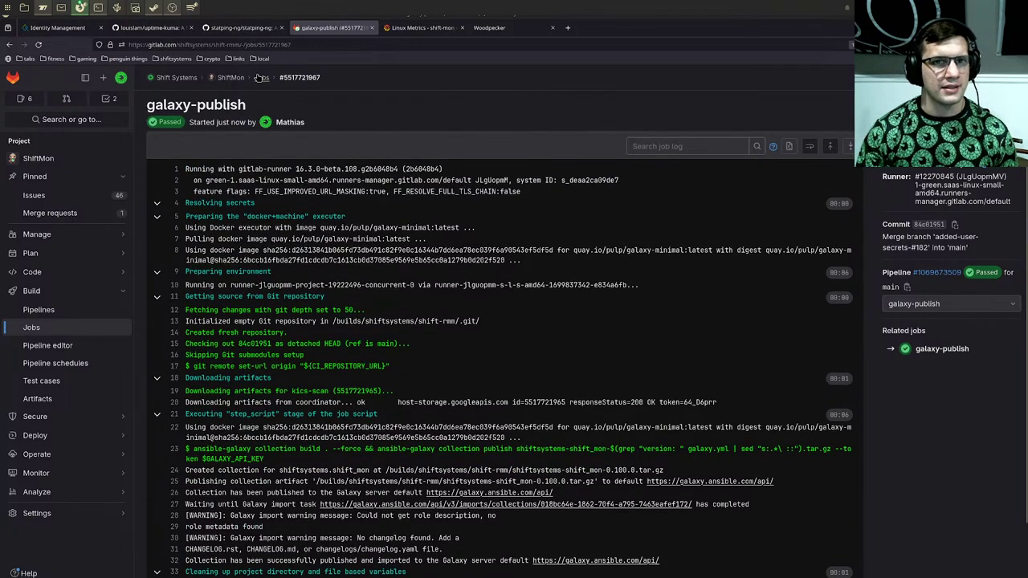
{"action": "left_click", "coordinate": [232, 78]}
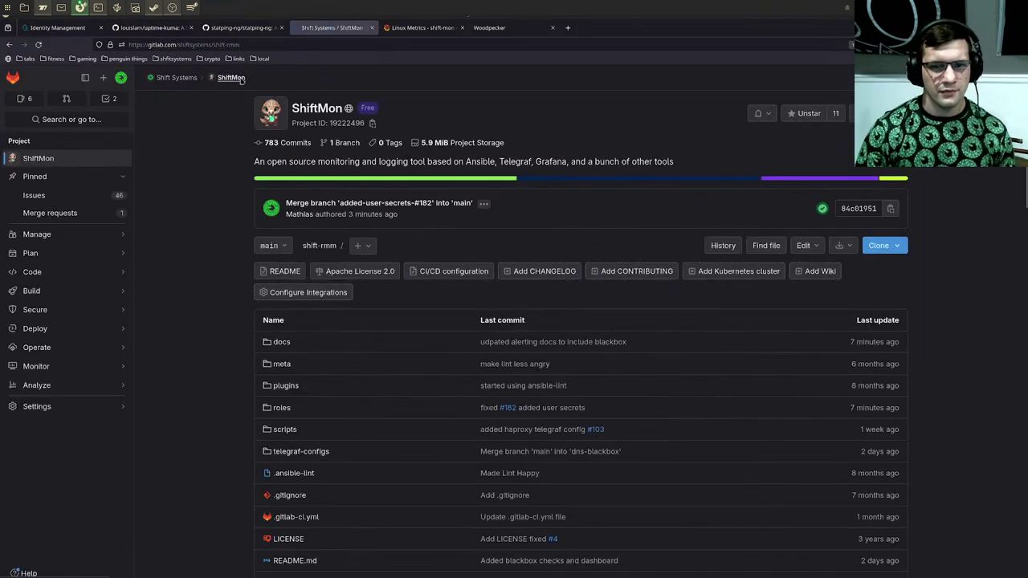
{"action": "scroll", "coordinate": [441, 428], "scroll_direction": "down", "scroll_amount": 2}
{"action": "scroll", "coordinate": [442, 429], "scroll_direction": "up", "scroll_amount": 2}
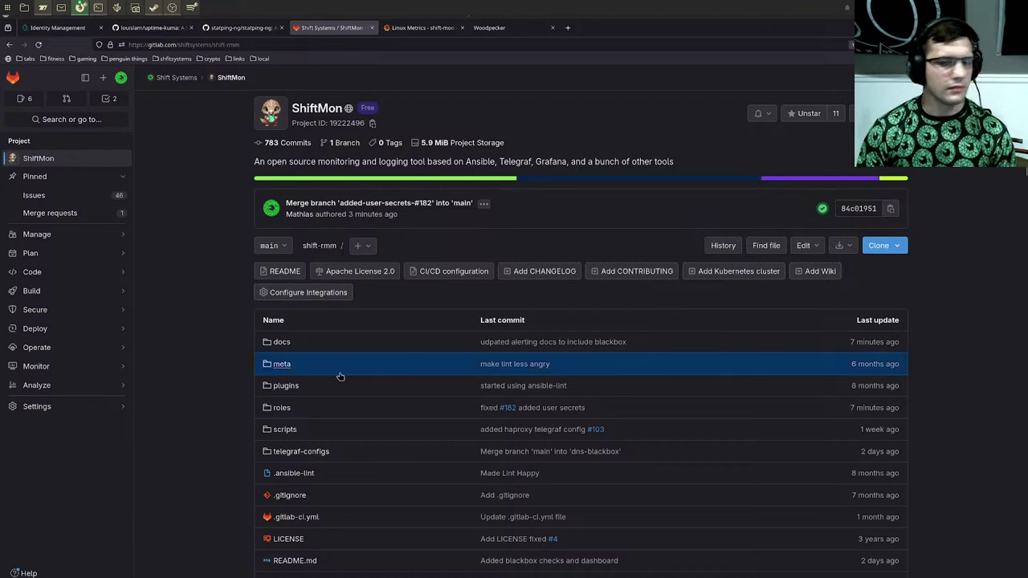
{"action": "scroll", "coordinate": [201, 385], "scroll_direction": "down", "scroll_amount": 2}
{"action": "scroll", "coordinate": [202, 385], "scroll_direction": "up", "scroll_amount": 2}
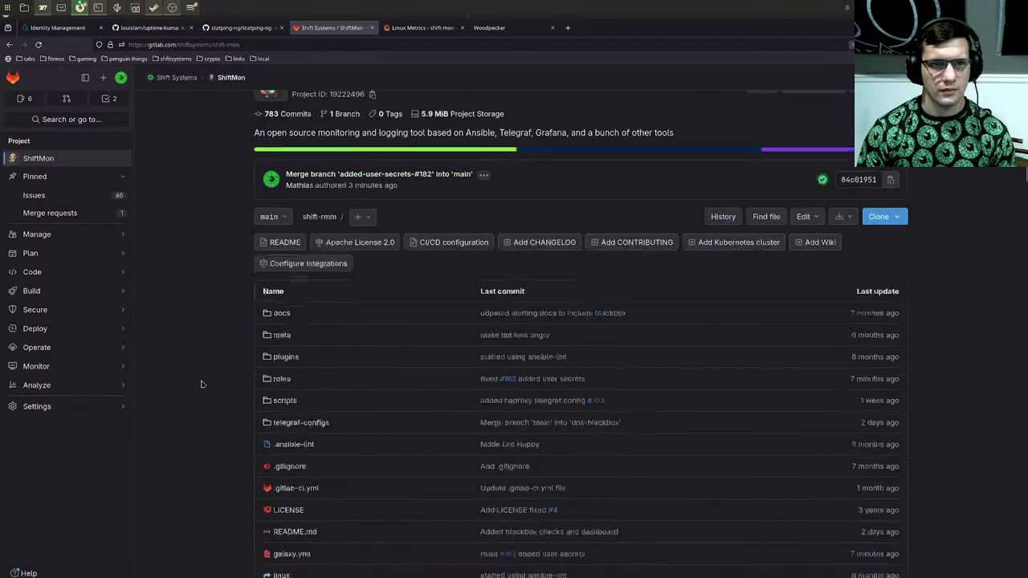
{"action": "scroll", "coordinate": [202, 385], "scroll_direction": "down", "scroll_amount": 15}
{"action": "scroll", "coordinate": [202, 385], "scroll_direction": "up", "scroll_amount": 6}
{"action": "scroll", "coordinate": [201, 385], "scroll_direction": "up", "scroll_amount": 10}
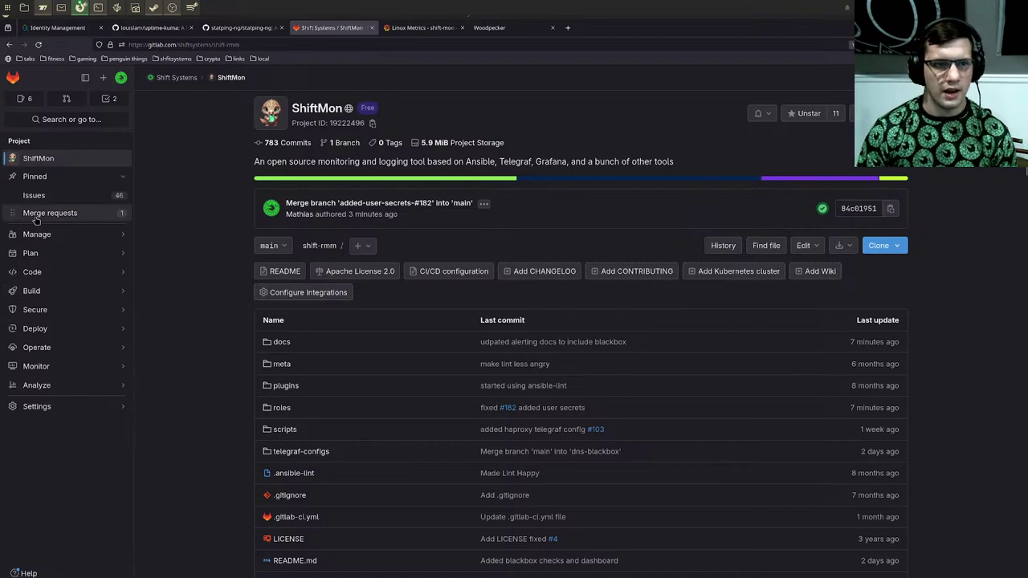
{"action": "scroll", "coordinate": [319, 350], "scroll_direction": "down", "scroll_amount": 3}
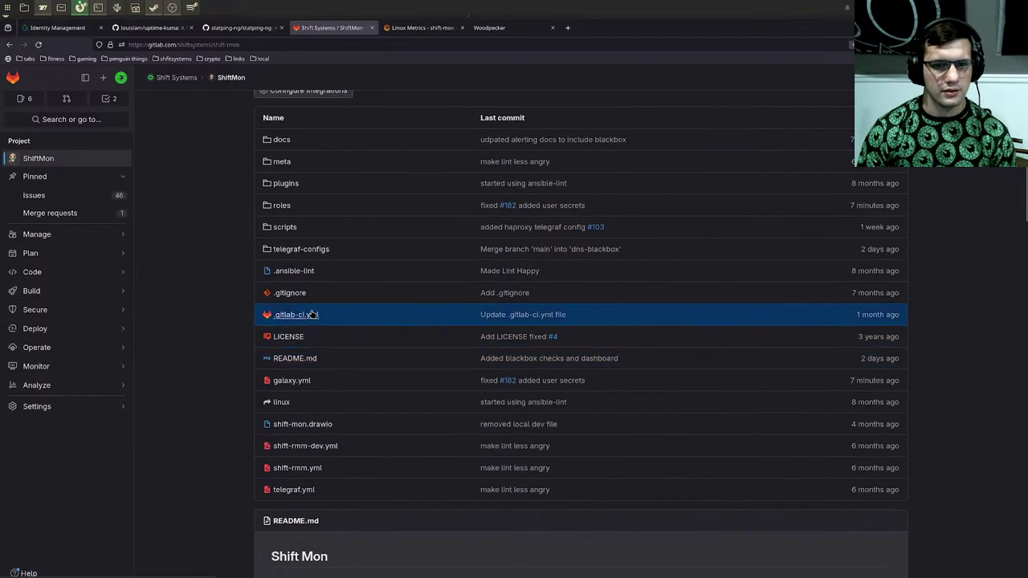
Step: Open .gitlab-ci.yml and highlight the stages and kics-scan job, including its line-12 scan command
{"action": "left_click", "coordinate": [296, 314]}
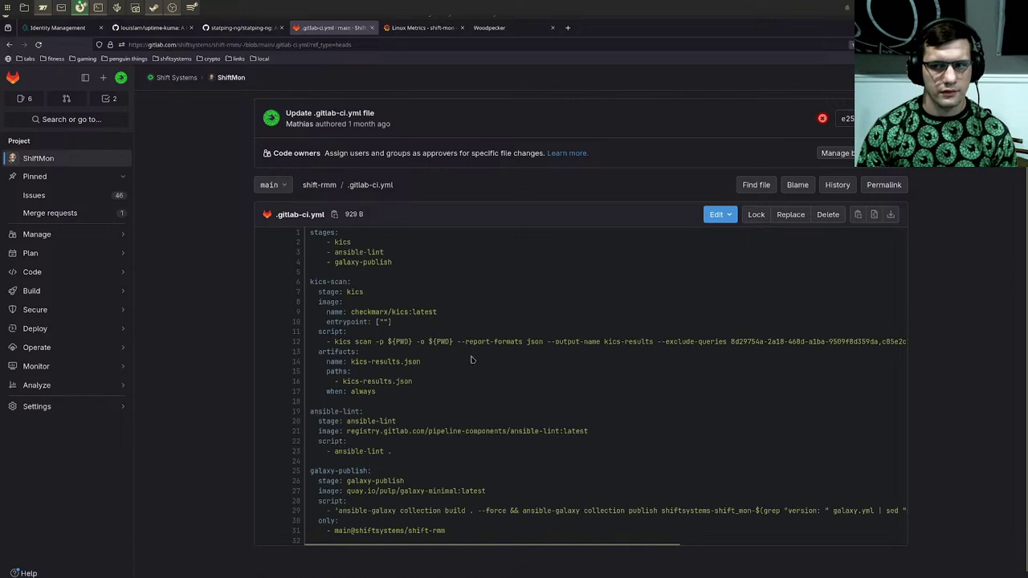
{"action": "left_click_drag", "start_coordinate": [437, 245], "coordinate": [467, 362]}
{"action": "left_click", "coordinate": [468, 364]}
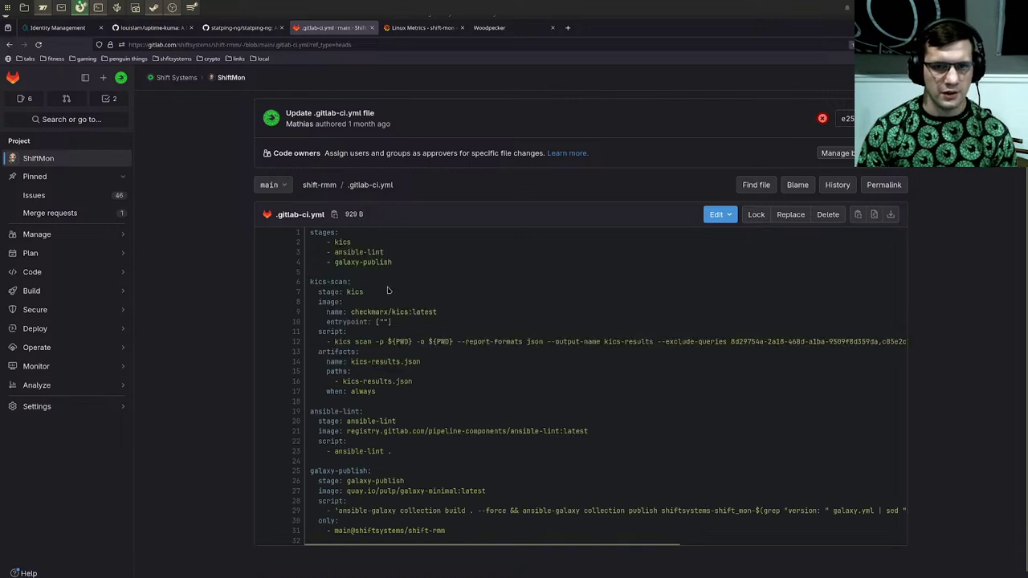
{"action": "left_click_drag", "start_coordinate": [313, 280], "coordinate": [445, 344]}
{"action": "left_click", "coordinate": [446, 344]}
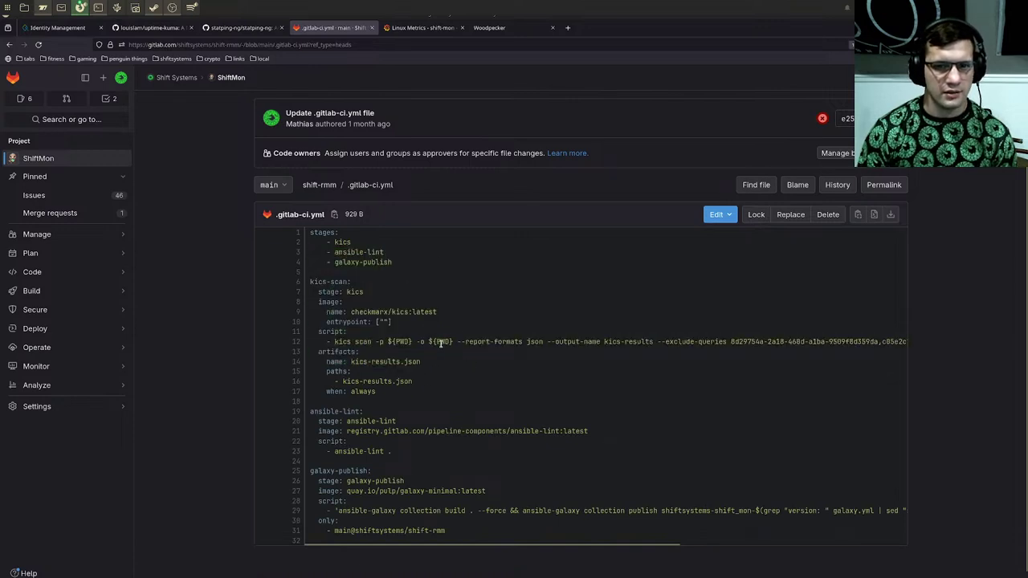
{"action": "left_click_drag", "start_coordinate": [334, 342], "coordinate": [770, 343]}
{"action": "left_click", "coordinate": [509, 378]}
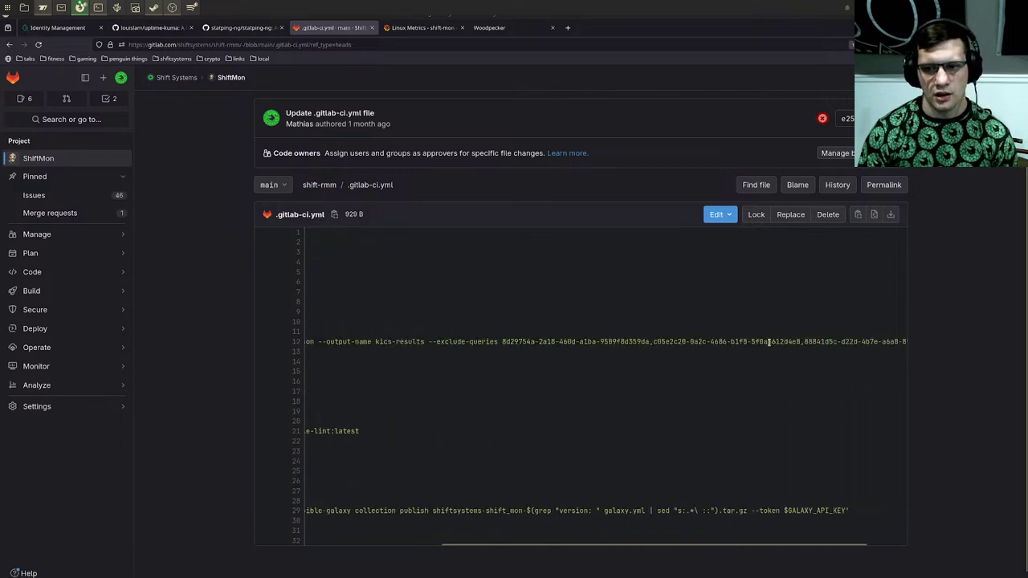
{"action": "left_click_drag", "start_coordinate": [375, 341], "coordinate": [920, 341]}
{"action": "left_click", "coordinate": [879, 368]}
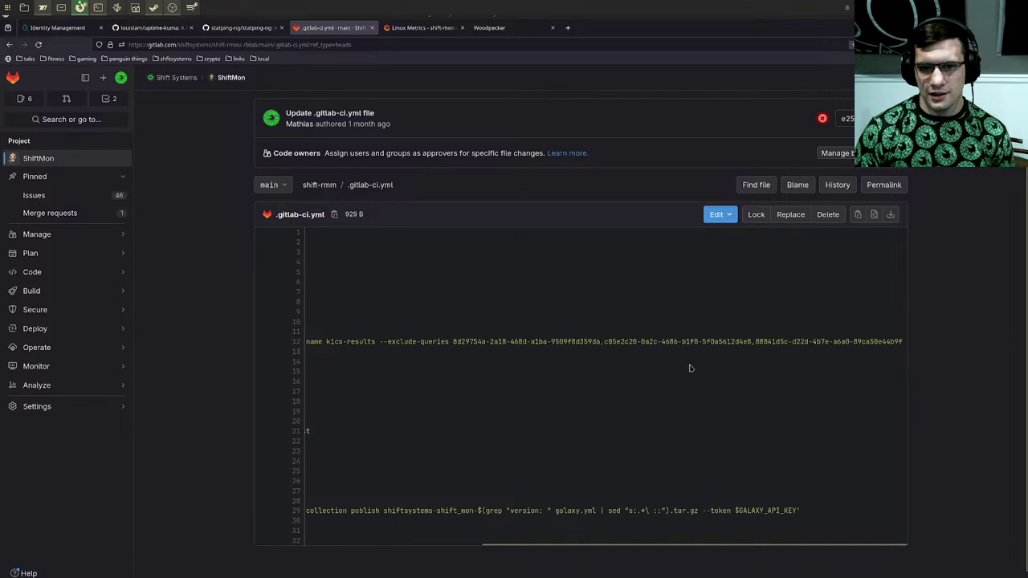
{"action": "left_click_drag", "start_coordinate": [720, 347], "coordinate": [304, 344]}
{"action": "left_click", "coordinate": [803, 339]}
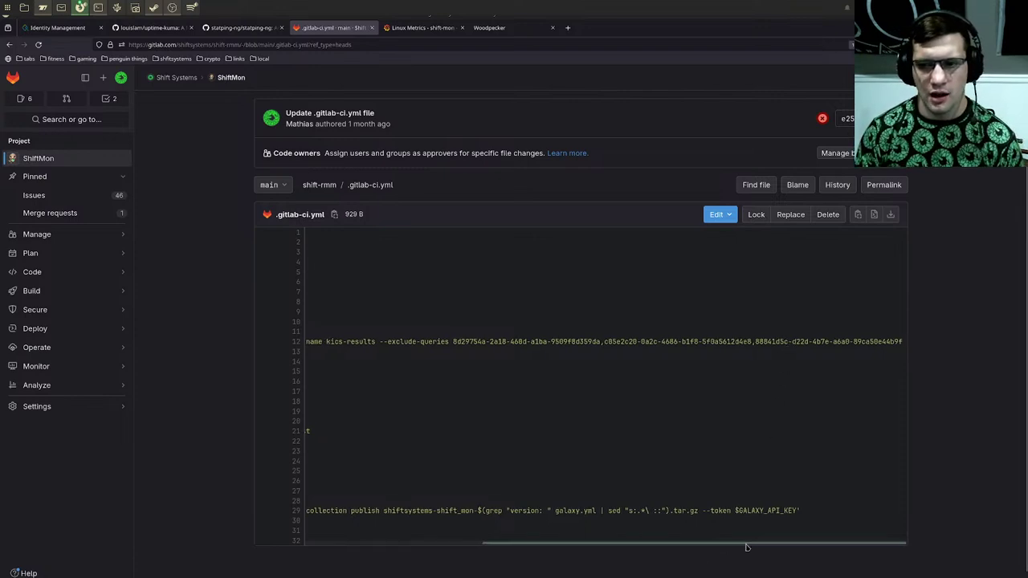
Step: Highlight the kics-results.json artifact, the ansible-lint job, and the main@shiftsystems/shift-rmm publish rule
{"action": "left_click_drag", "start_coordinate": [746, 547], "coordinate": [384, 572]}
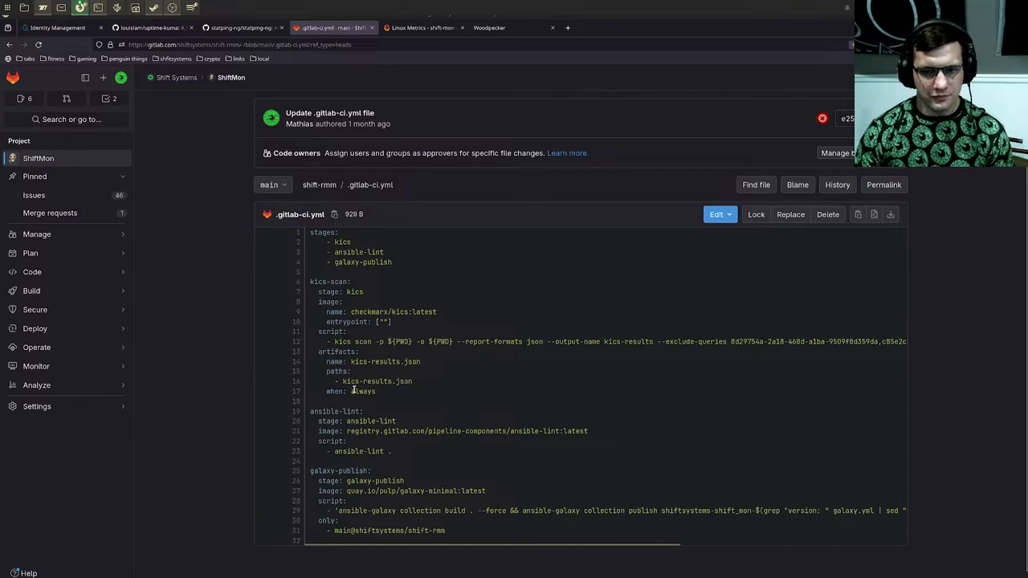
{"action": "left_click_drag", "start_coordinate": [340, 377], "coordinate": [409, 405]}
{"action": "left_click", "coordinate": [399, 395]}
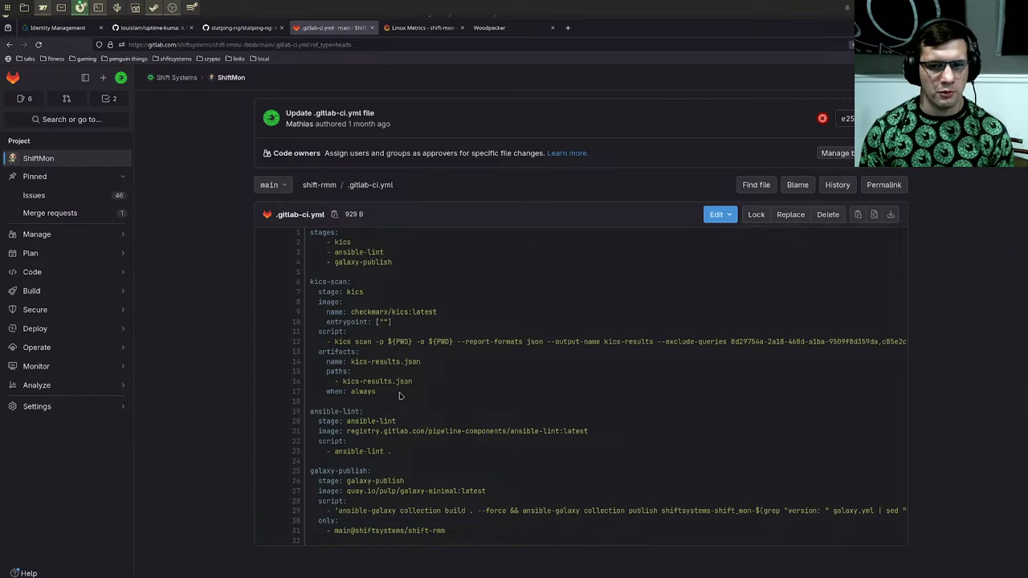
{"action": "left_click_drag", "start_coordinate": [345, 431], "coordinate": [617, 436]}
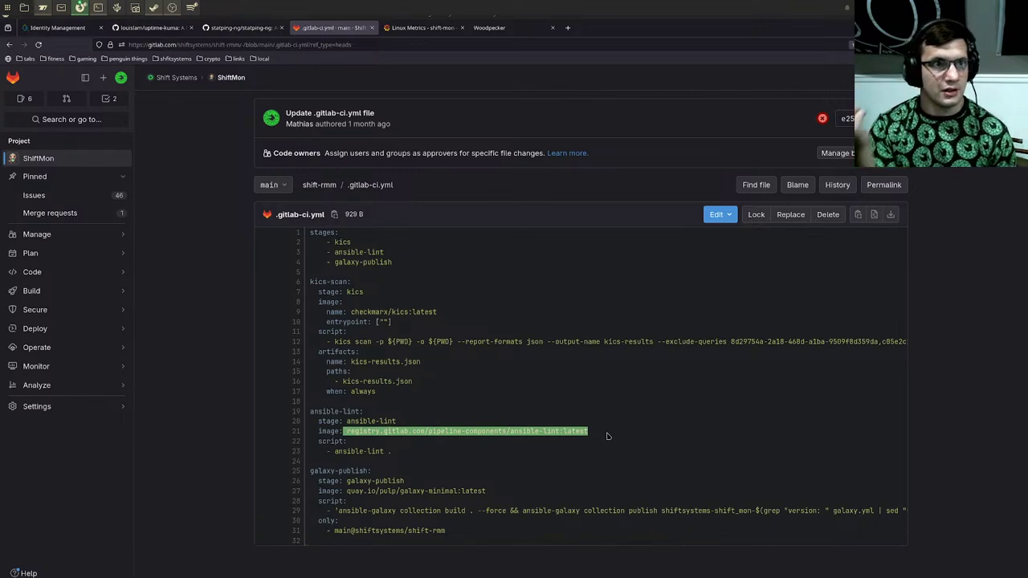
{"action": "scroll", "coordinate": [607, 437], "scroll_direction": "down", "scroll_amount": 1}
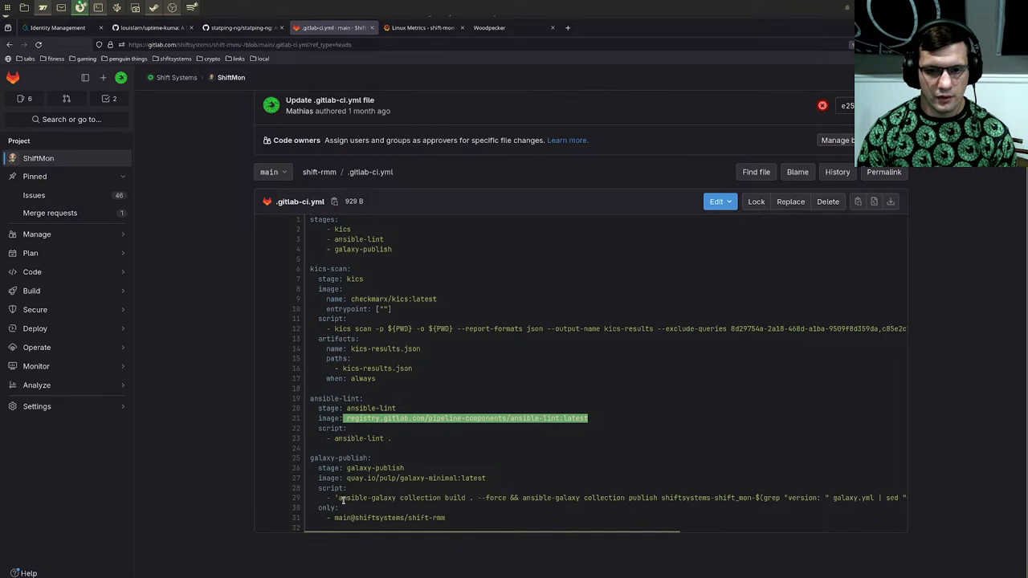
{"action": "left_click_drag", "start_coordinate": [337, 499], "coordinate": [379, 498]}
{"action": "left_click", "coordinate": [439, 530]}
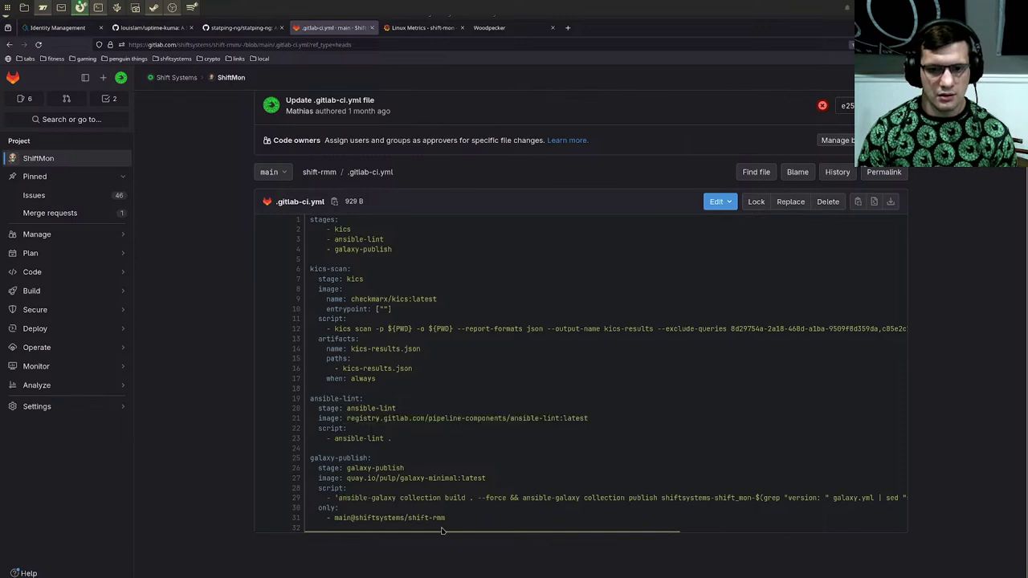
{"action": "left_click_drag", "start_coordinate": [447, 518], "coordinate": [333, 520]}
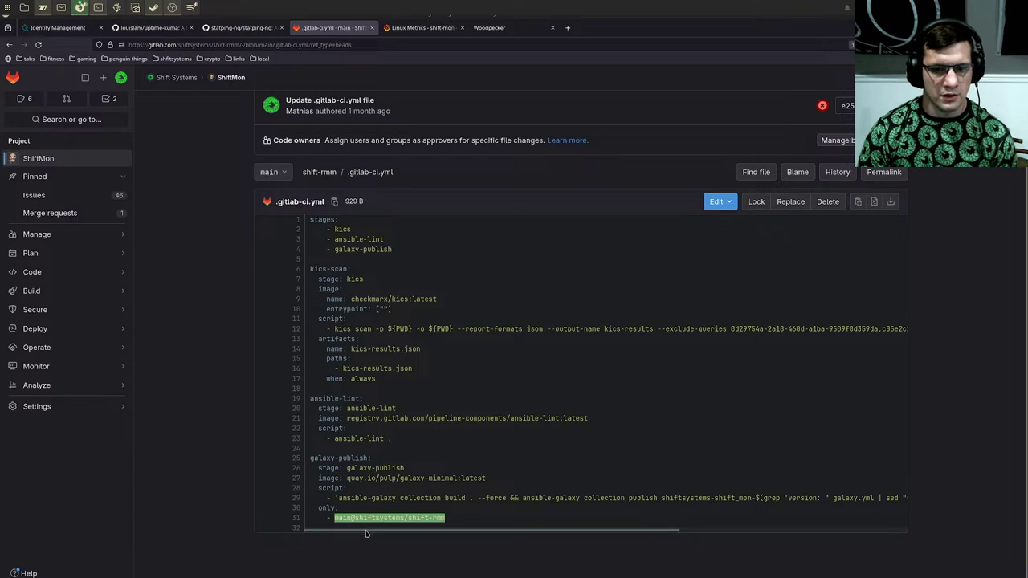
{"action": "scroll", "coordinate": [365, 534], "scroll_direction": "right", "scroll_amount": 2}
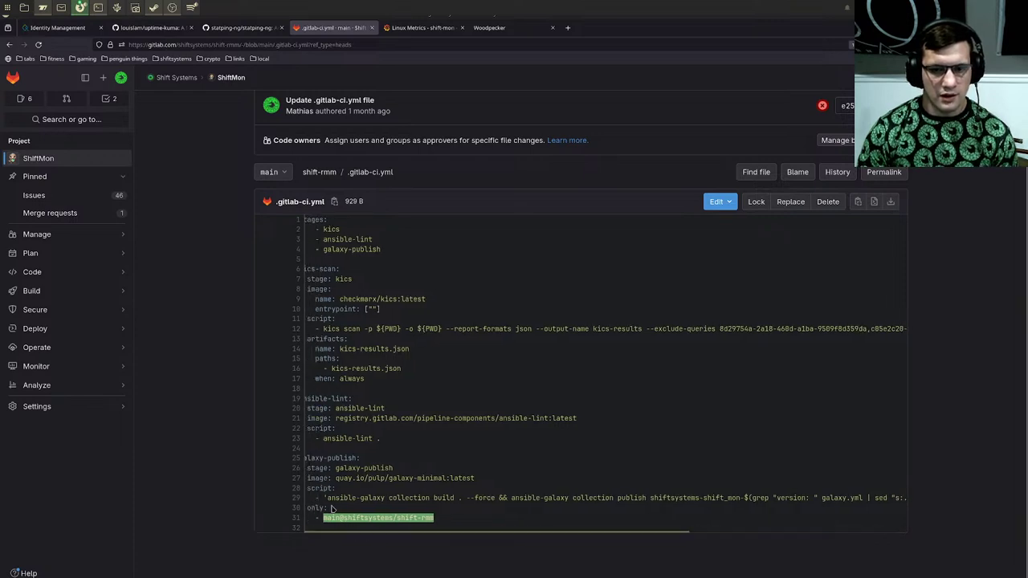